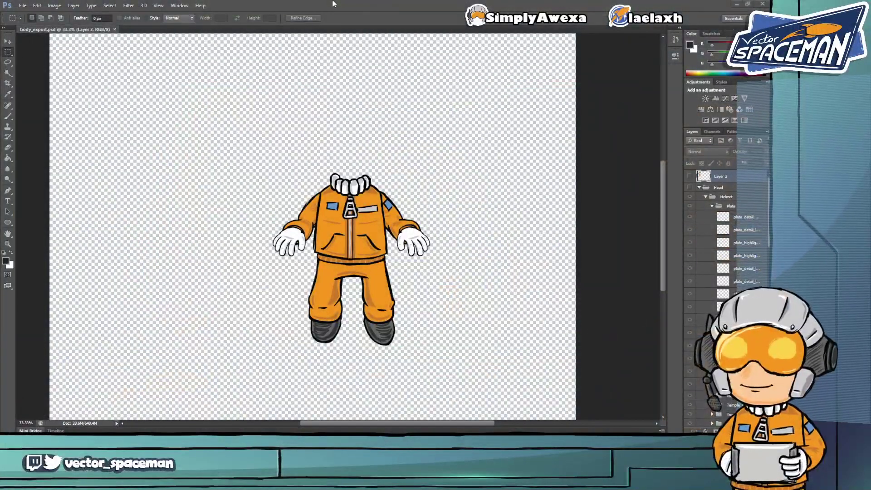
Switch to Flash to look over the separated spaceman parts and return to the assembled body in Photoshop
scroll(549, 181, "down", 2)
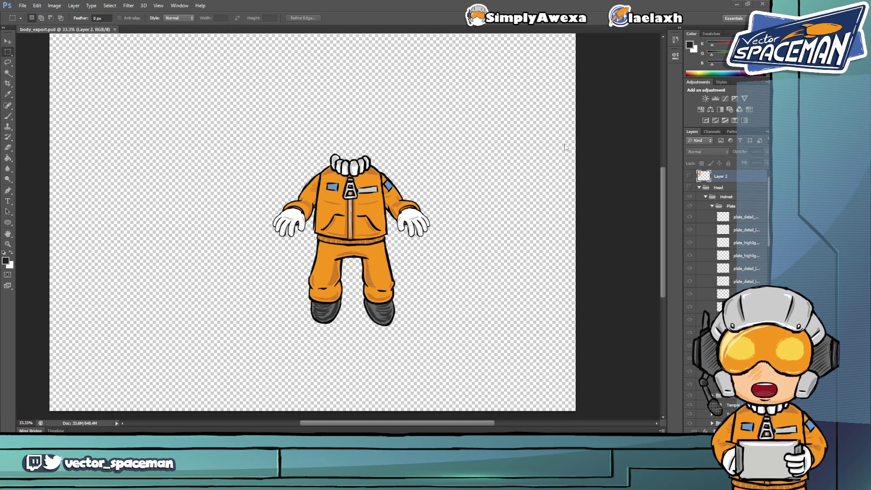
scroll(562, 144, "down", 1)
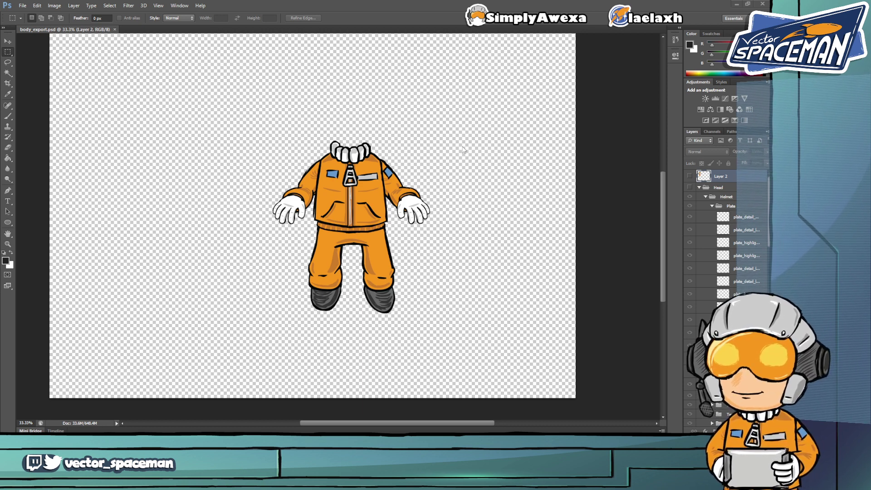
key("alt+Tab")
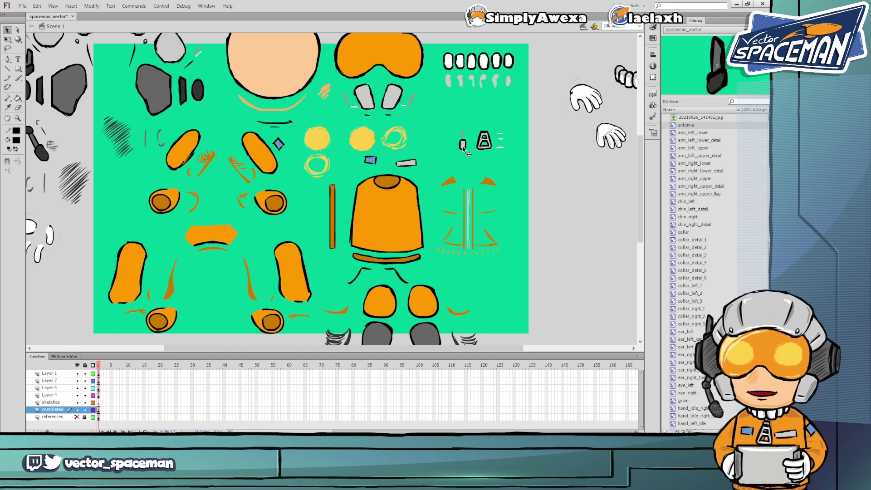
scroll(463, 148, "up", 2)
scroll(463, 149, "down", 3)
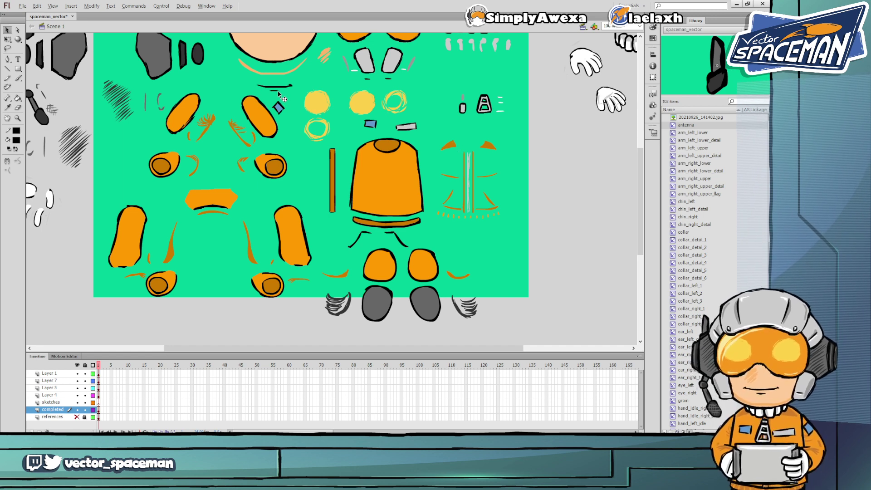
key("alt+Tab")
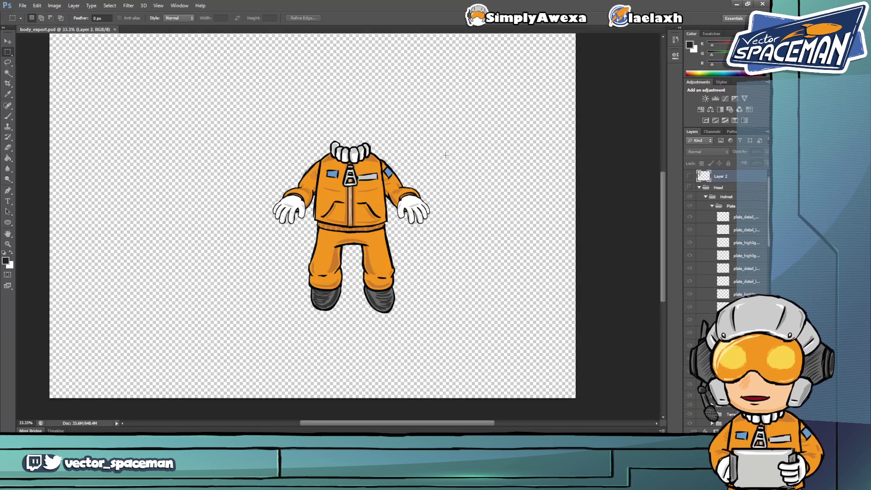
left_click_drag(236, 114, 467, 355)
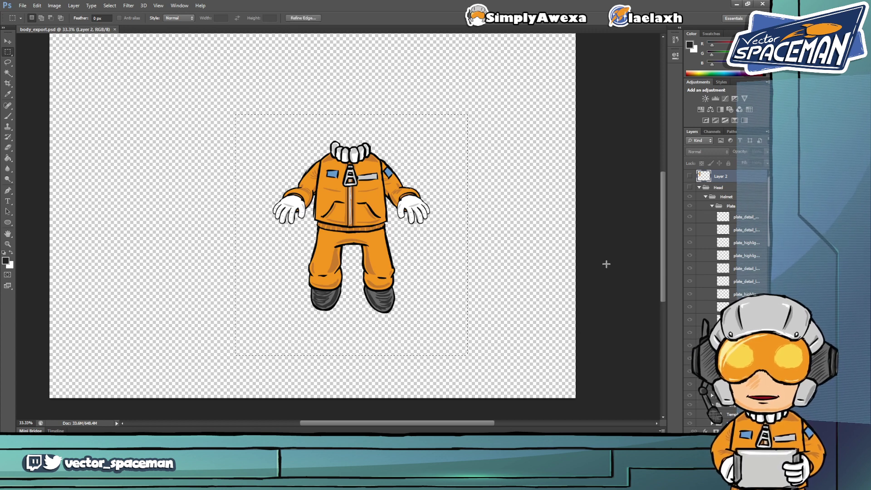
left_click(690, 176)
left_click(689, 176)
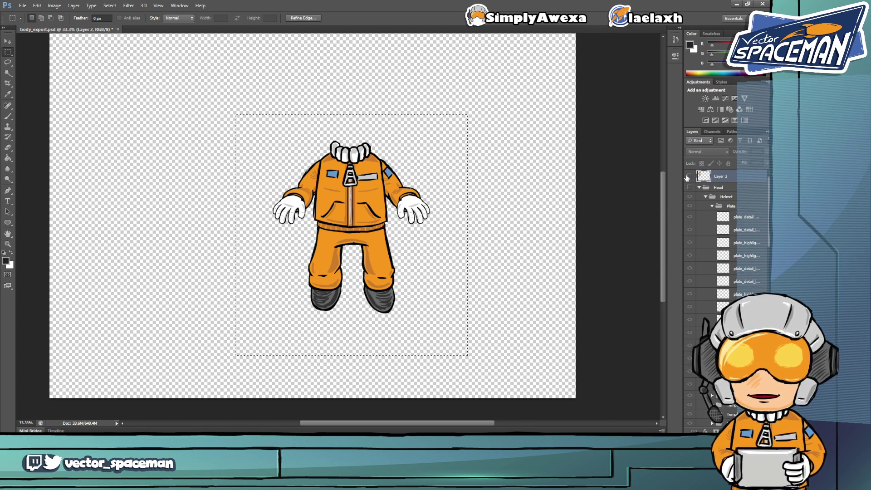
left_click(563, 187)
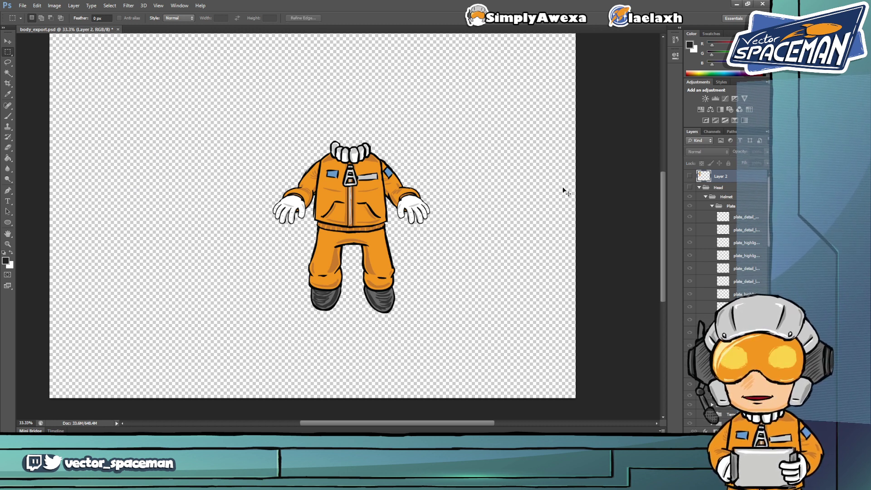
With the uppermost plate detail layer active, select a rectangular area around the whole headless body and copy the artwork
left_click(724, 217)
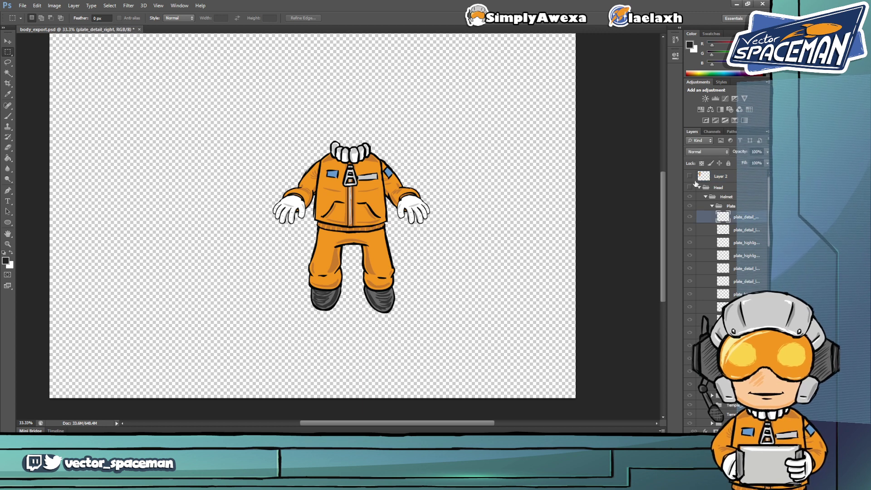
left_click(690, 217, "alt")
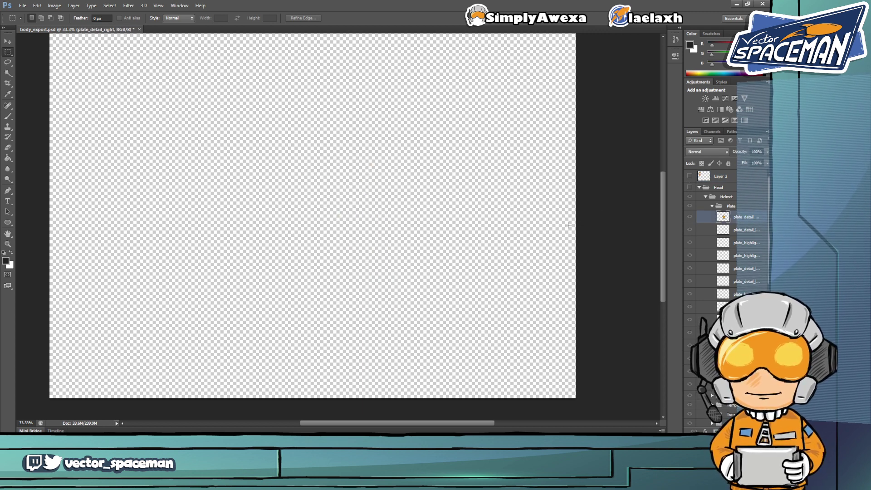
left_click(689, 216, "alt")
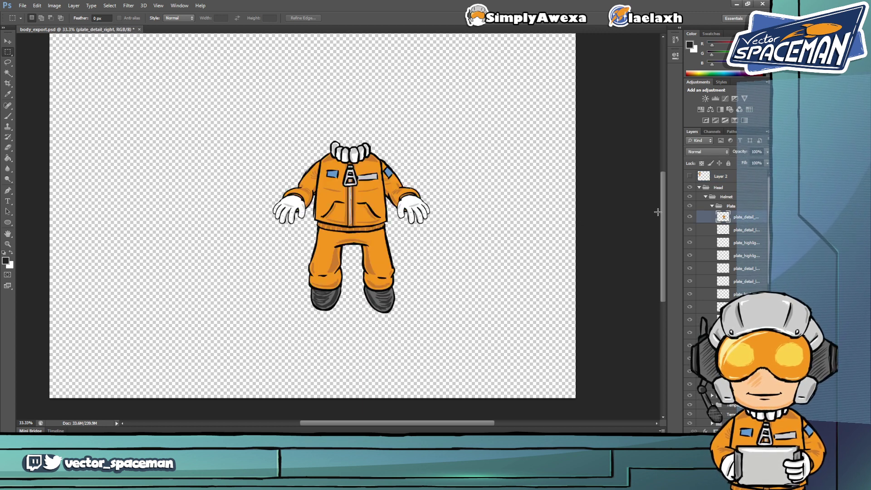
left_click_drag(255, 125, 483, 347)
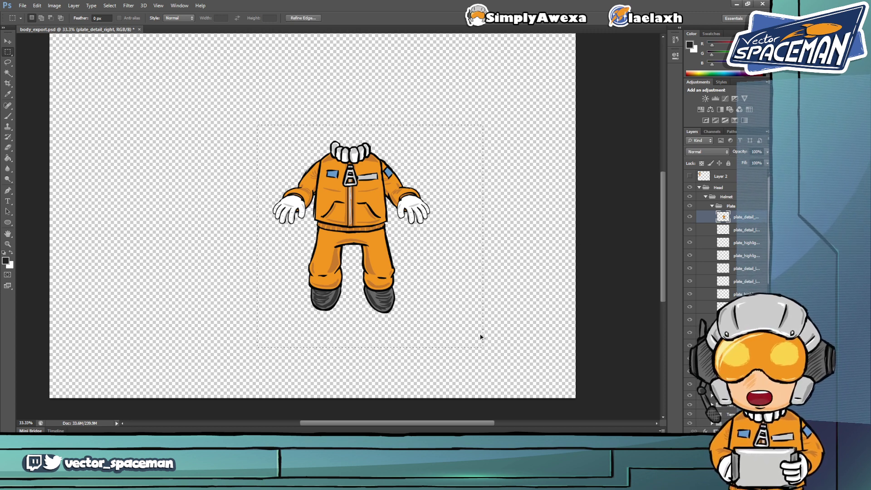
left_click(480, 337)
key("alt+period")
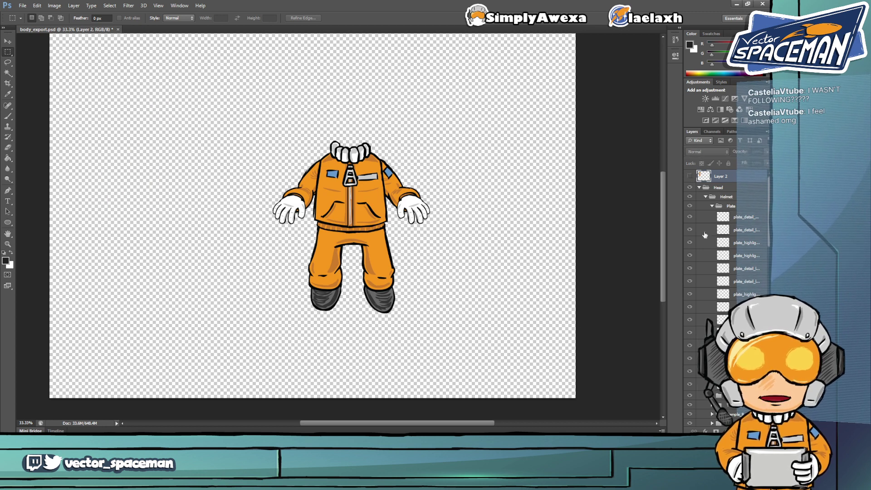
Look through the layer groups and check the Collar group by toggling its visibility off and on
scroll(705, 234, "down", 3)
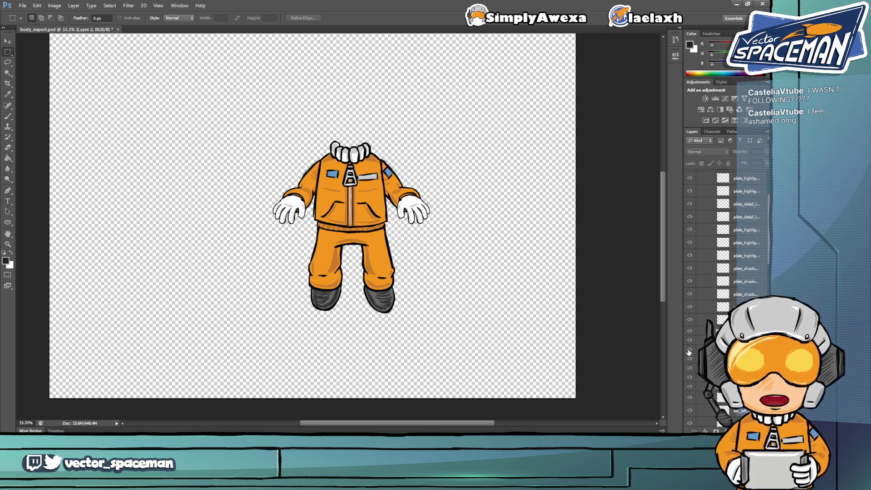
scroll(689, 352, "down", 3)
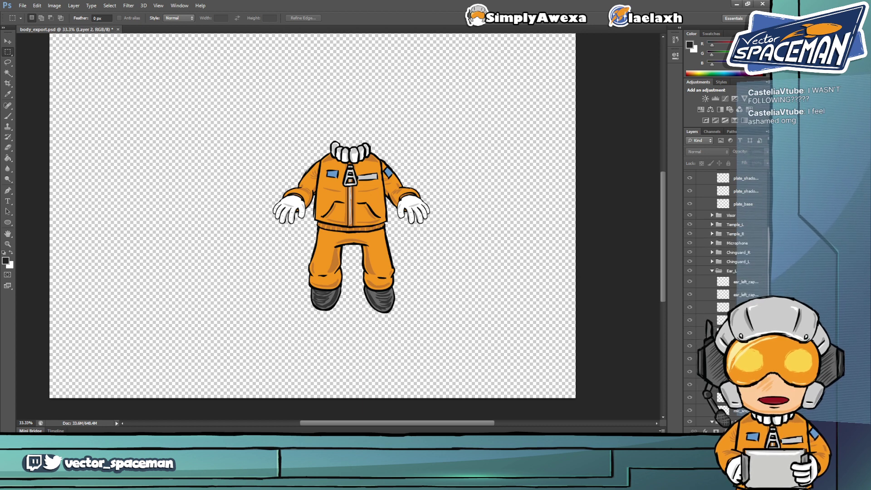
scroll(694, 300, "down", 6)
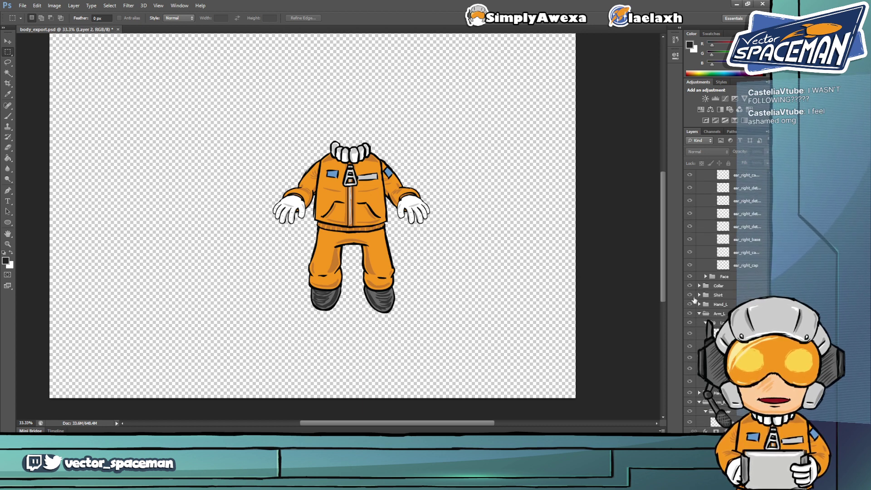
left_click(689, 285)
left_click(689, 286)
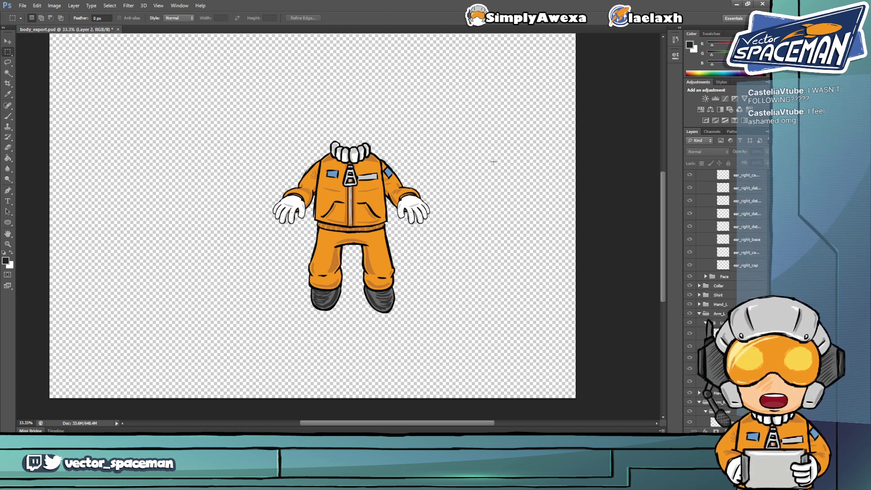
scroll(494, 162, "up", 2)
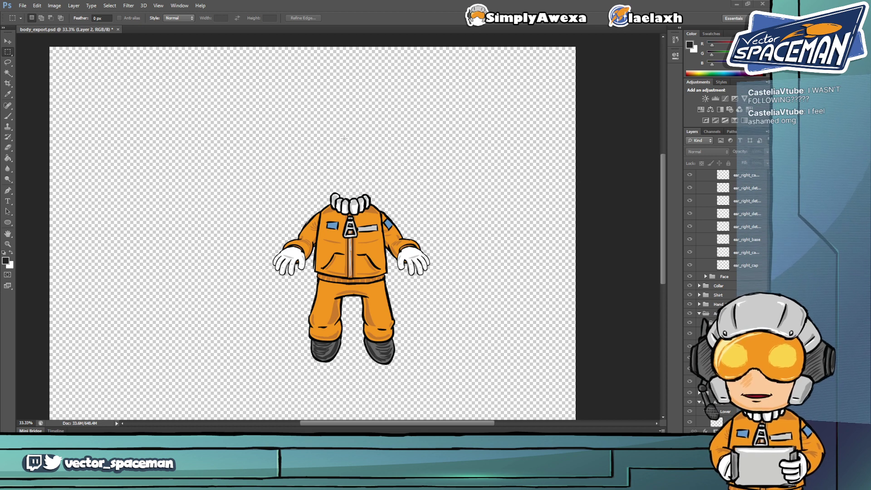
Switch to Flash and create a new ActionScript 3.0 document with the default settings
key("alt+Tab")
left_click(22, 5)
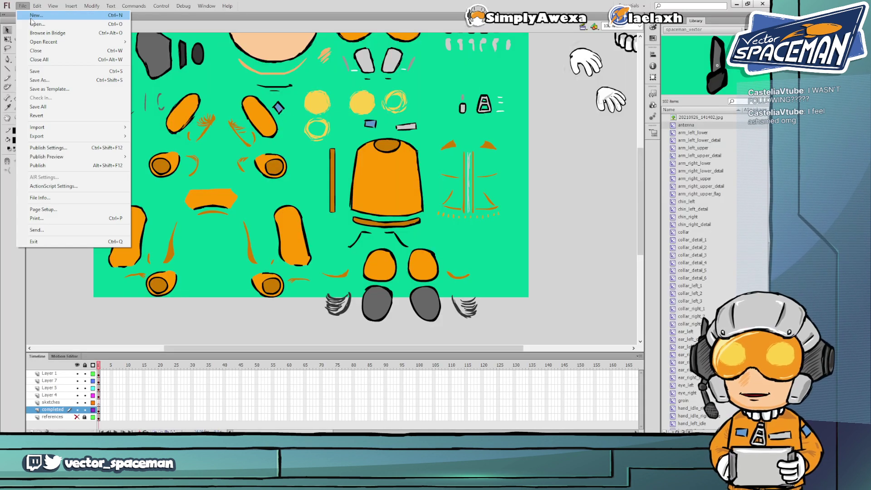
left_click(35, 15)
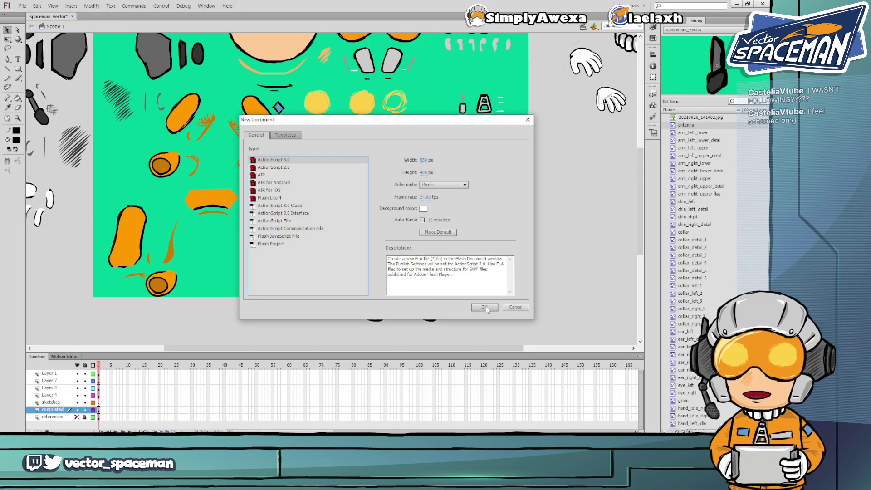
left_click(484, 307)
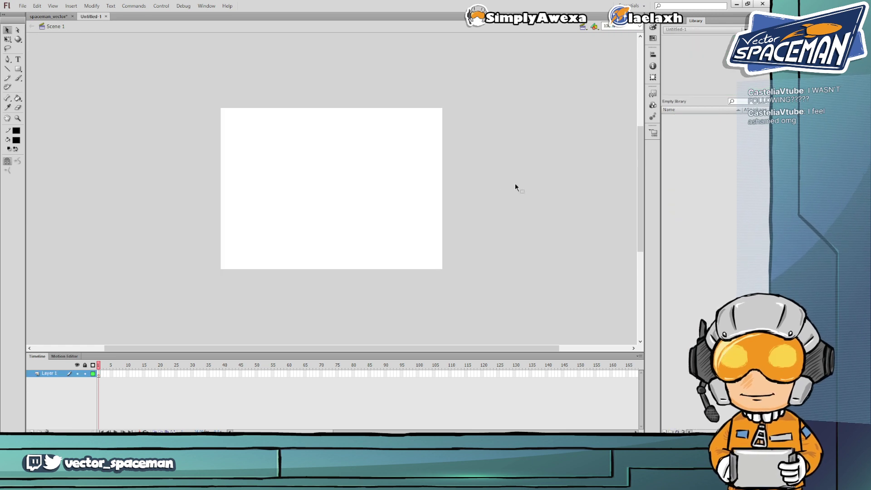
Paste the copied body artwork, scale it down proportionally and centre it roughly over the stage
key("ctrl+v")
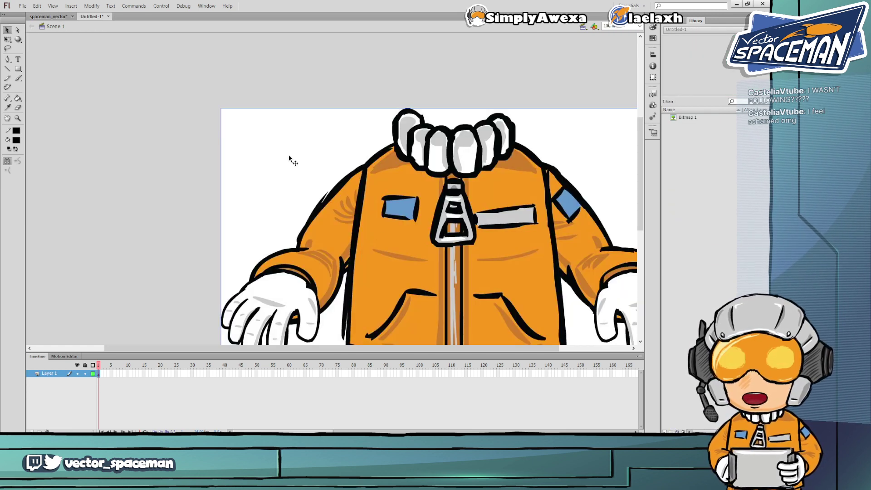
key("q")
left_click_drag(222, 108, 344, 179)
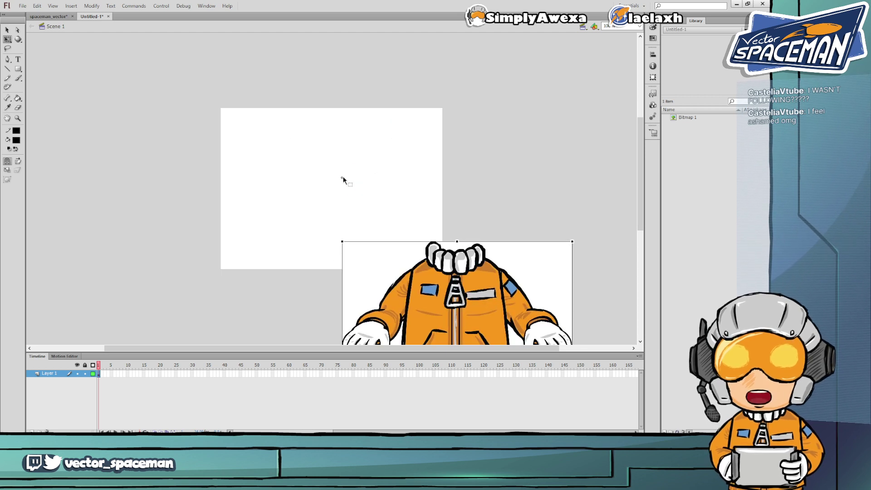
left_click_drag(454, 304, 333, 147)
mouse_move(227, 86)
left_mouse_down()
mouse_move(244, 94)
mouse_move(236, 88)
left_mouse_up()
left_click_drag(312, 164, 303, 155)
left_click_drag(226, 89, 230, 92)
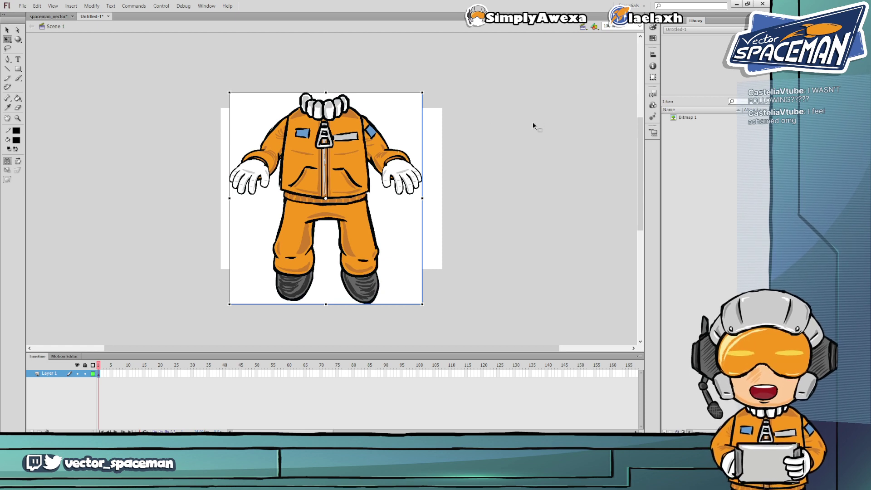
left_click_drag(229, 93, 240, 104)
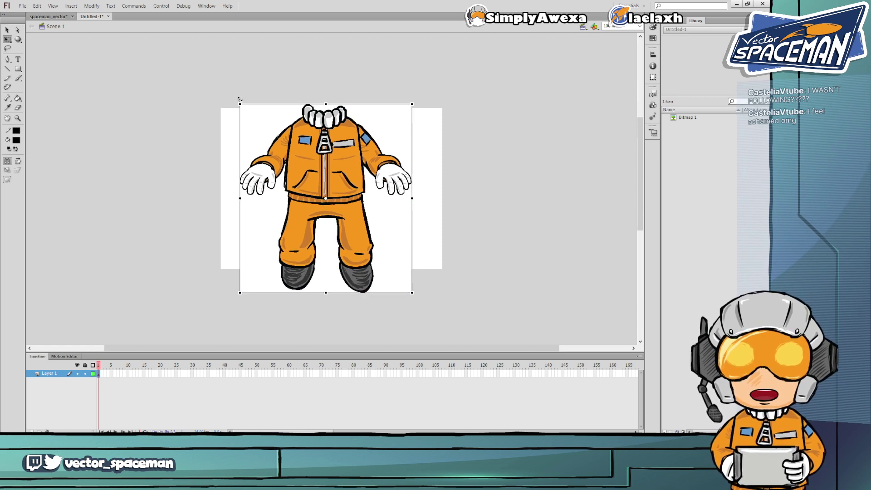
left_click_drag(345, 154, 346, 146)
left_click(538, 149)
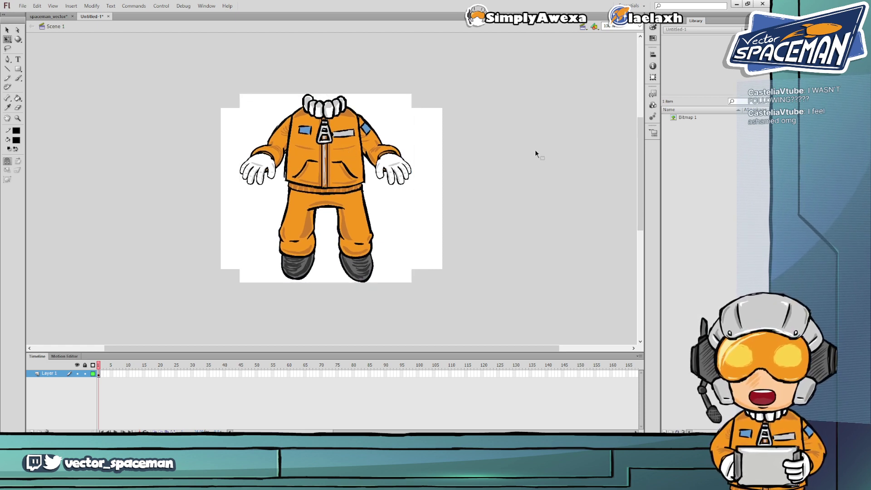
Convert the body bitmap to a movie clip symbol and fade it with an Alpha color effect
left_click(383, 160)
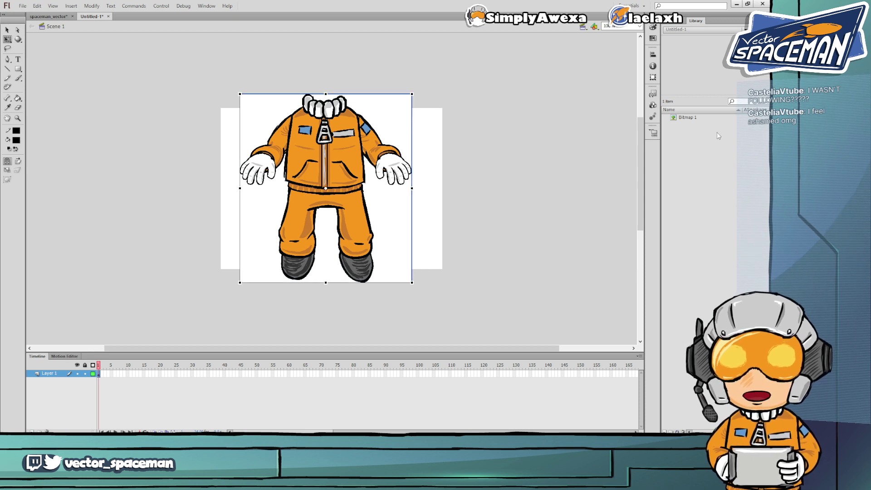
key("F8")
key("Return")
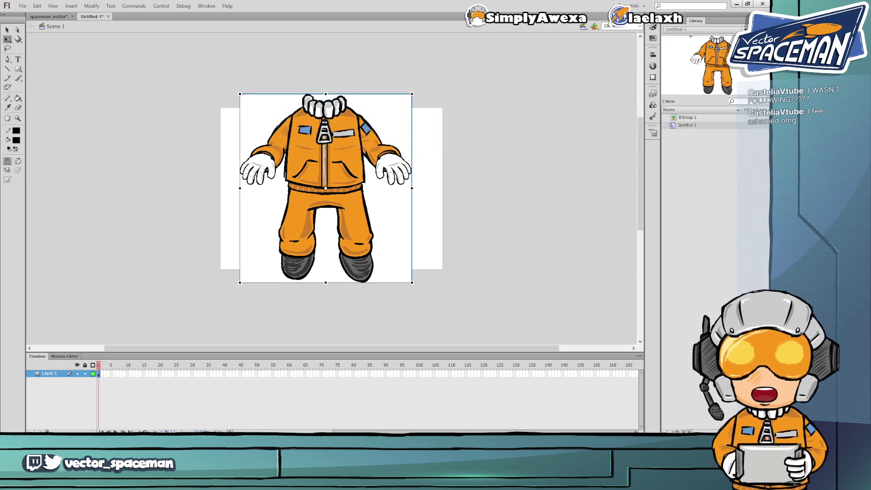
left_click(678, 21)
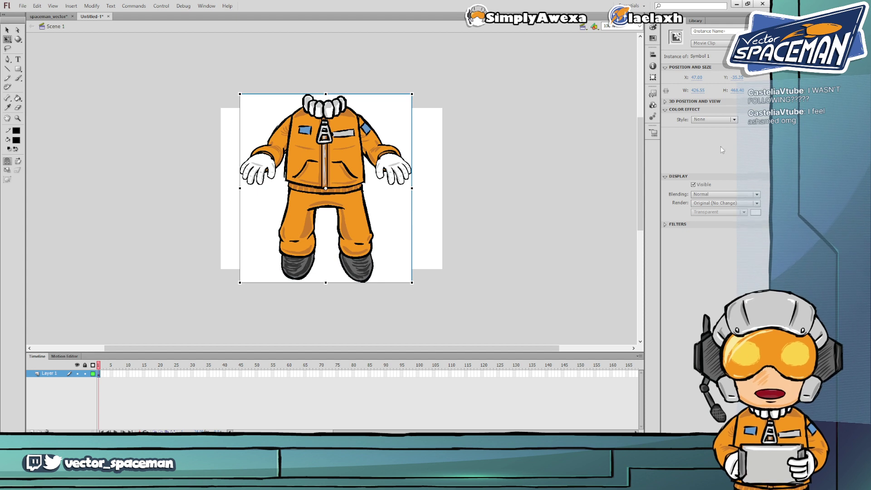
left_click(719, 119)
left_click(711, 164)
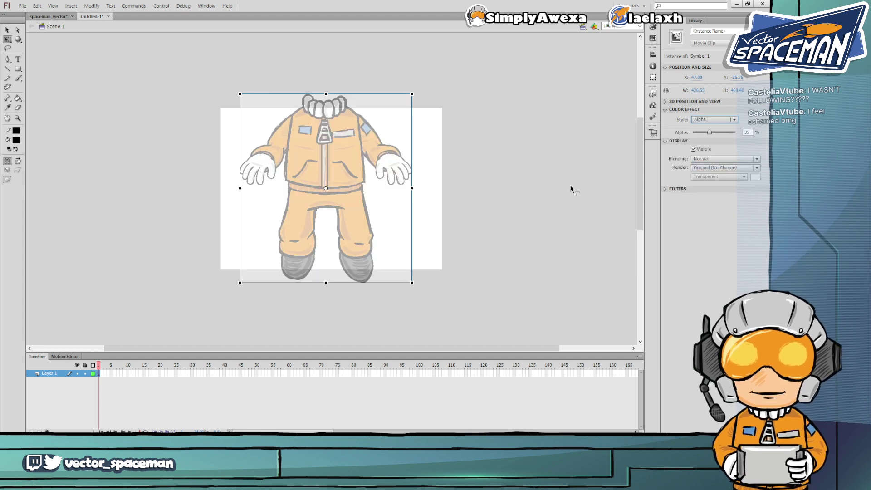
left_click(481, 177)
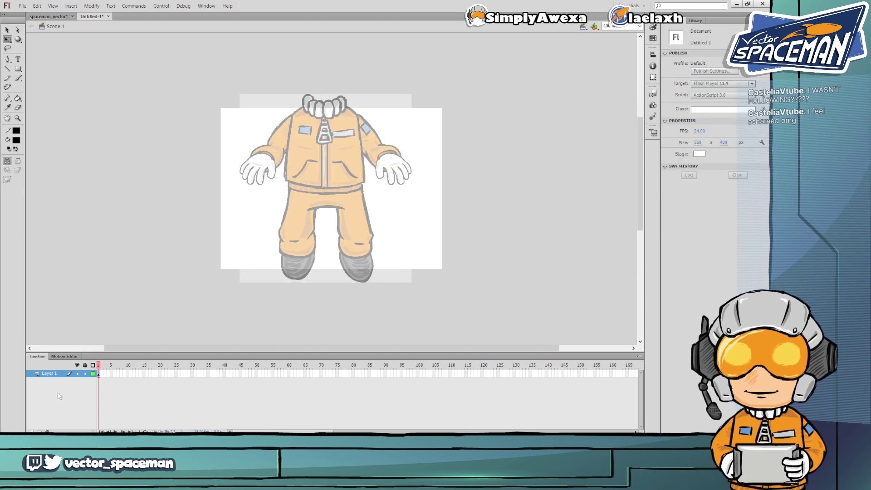
Add a new layer above the body artwork and name it "sketch"
left_click(32, 431)
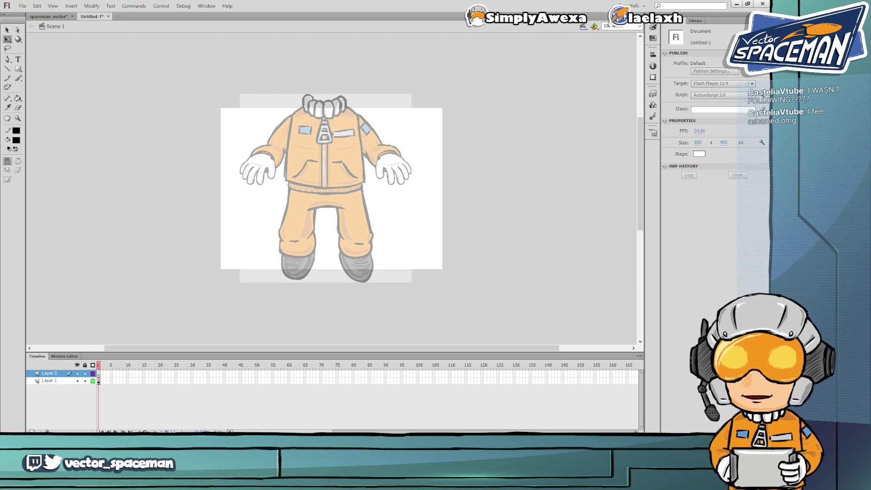
double_click(51, 374)
type("sk")
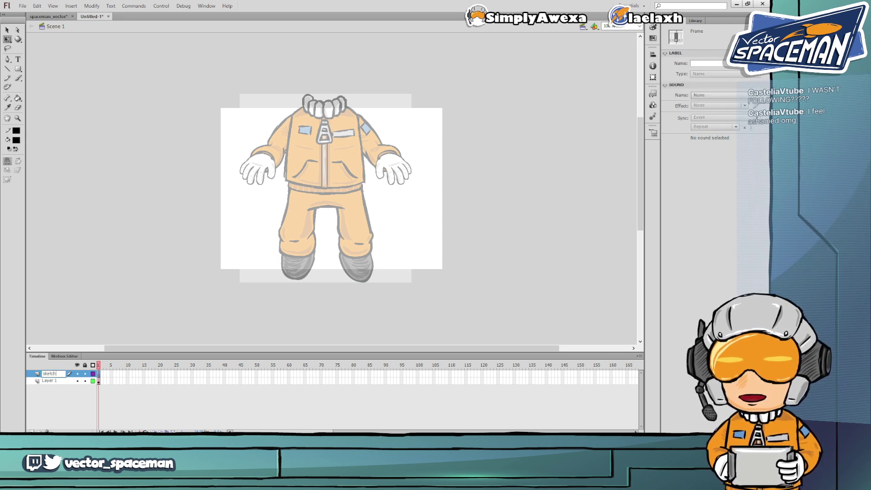
type("etch")
key("Return")
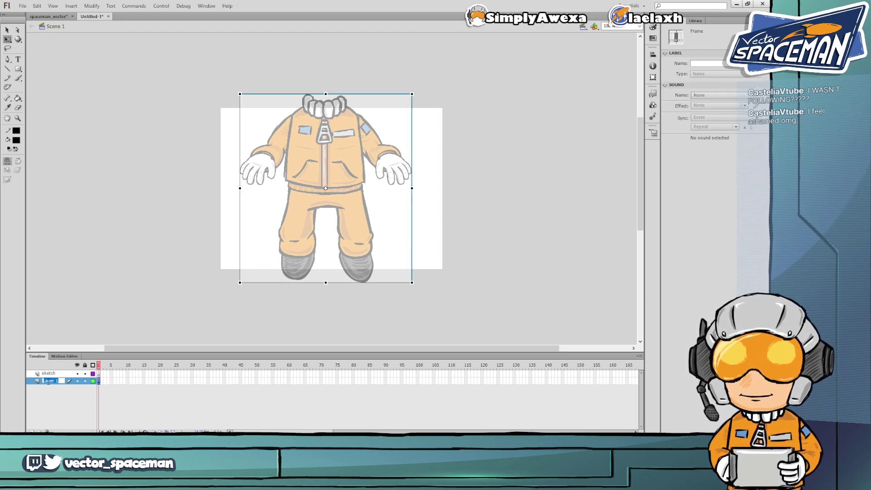
Rename the body artwork layer "reference" and lock it
double_click(49, 381)
type("reference")
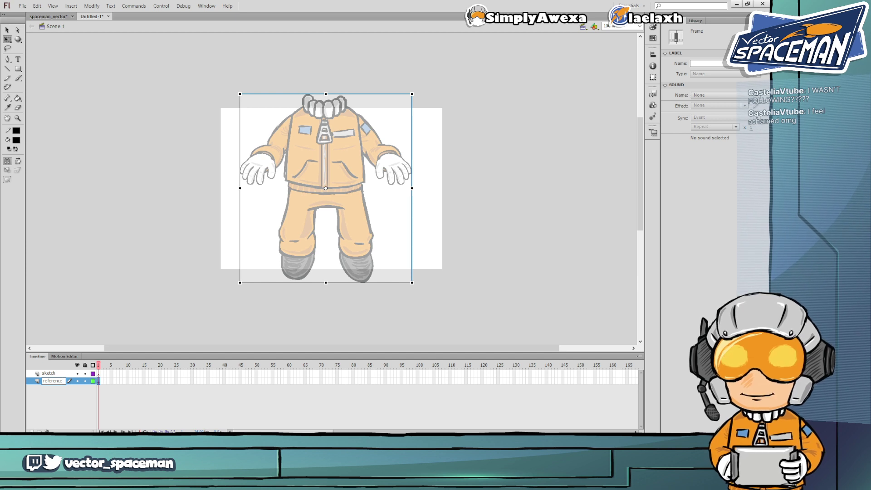
key("Return")
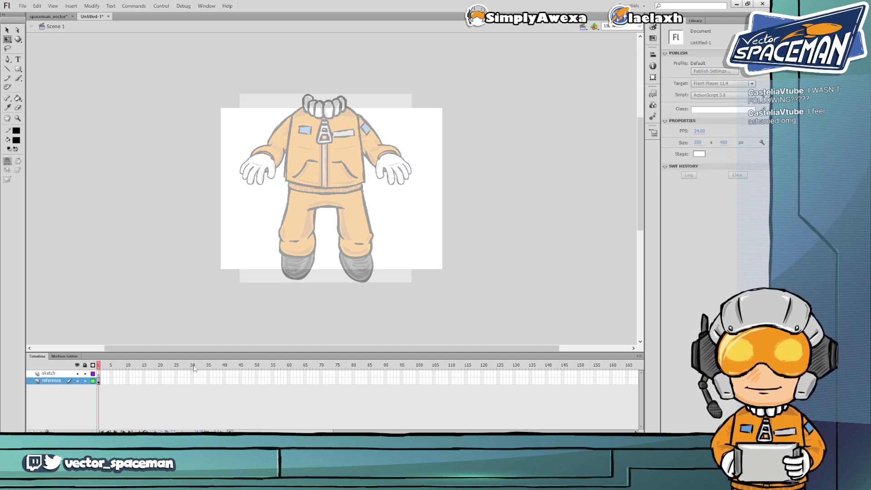
left_click(85, 381)
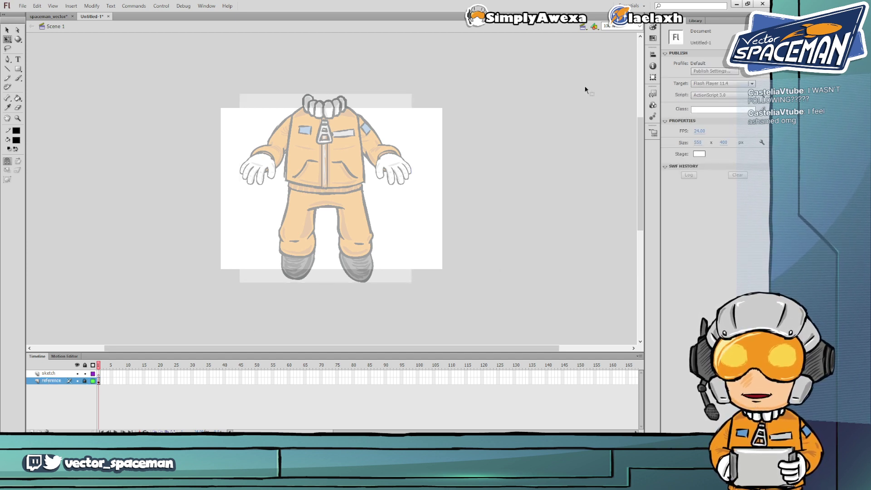
Set up the Brush tool on the sketch layer with pen pressure and tilt enabled and a larger brush size
left_click(639, 26)
left_click(620, 59)
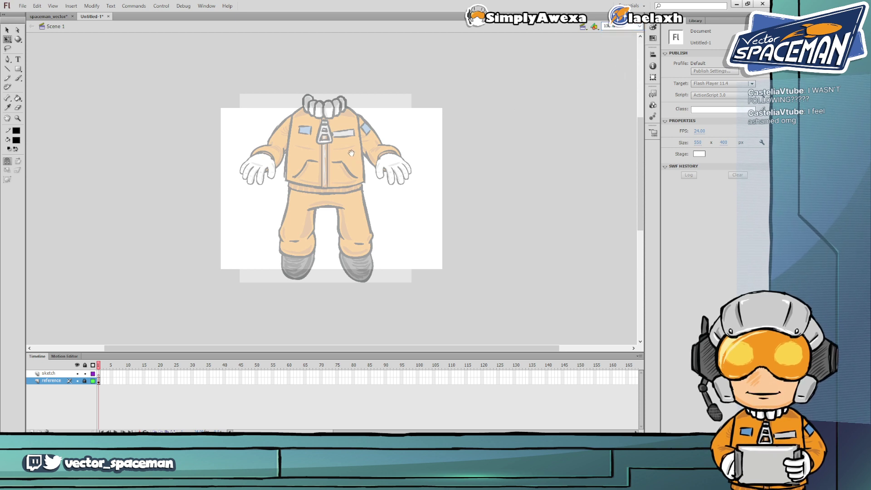
left_click_drag(358, 148, 409, 167)
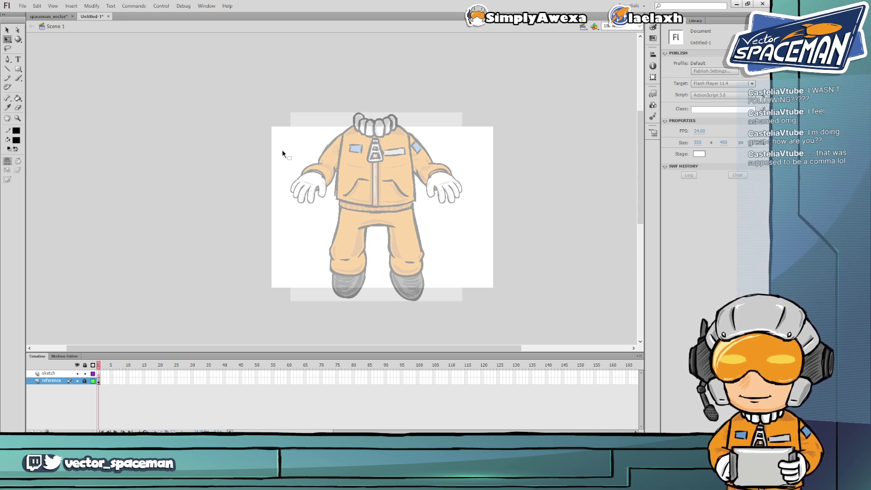
key("b")
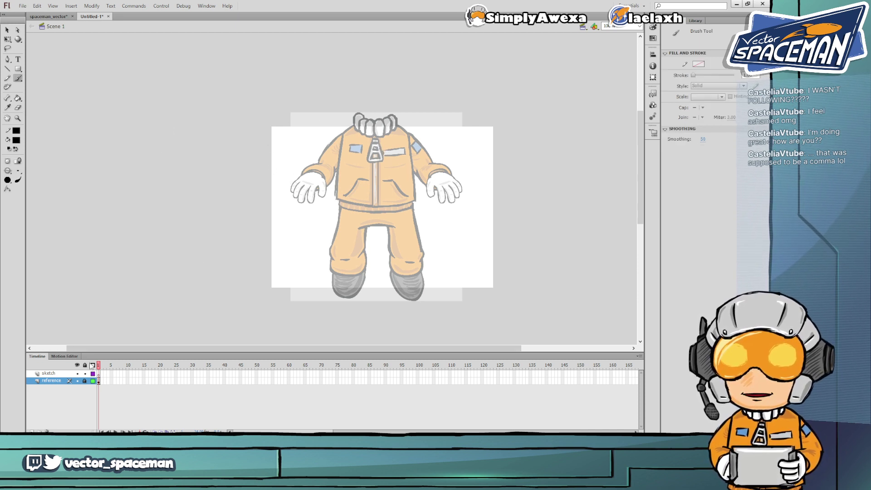
left_click(68, 373)
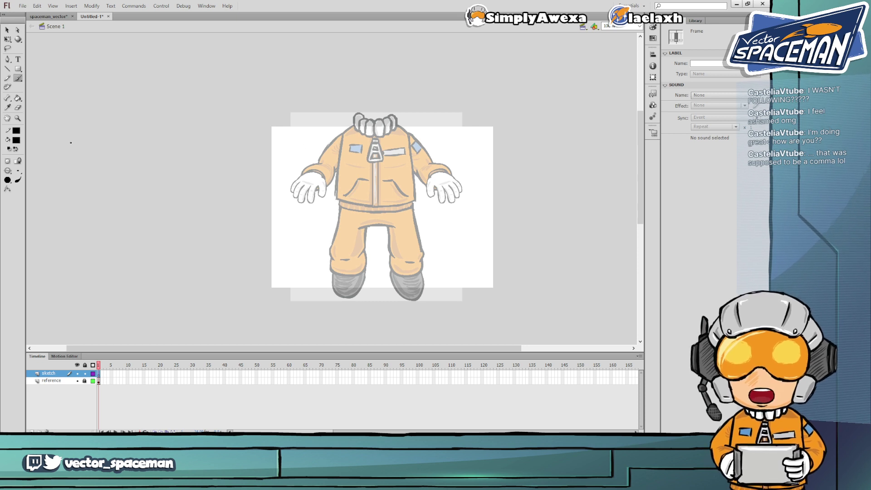
left_click(18, 179)
left_click(7, 189)
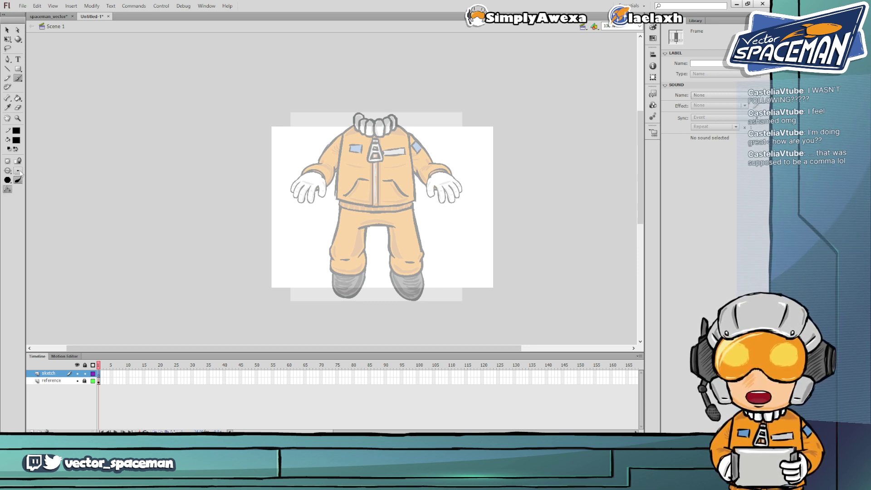
left_click(19, 172)
left_click(46, 201)
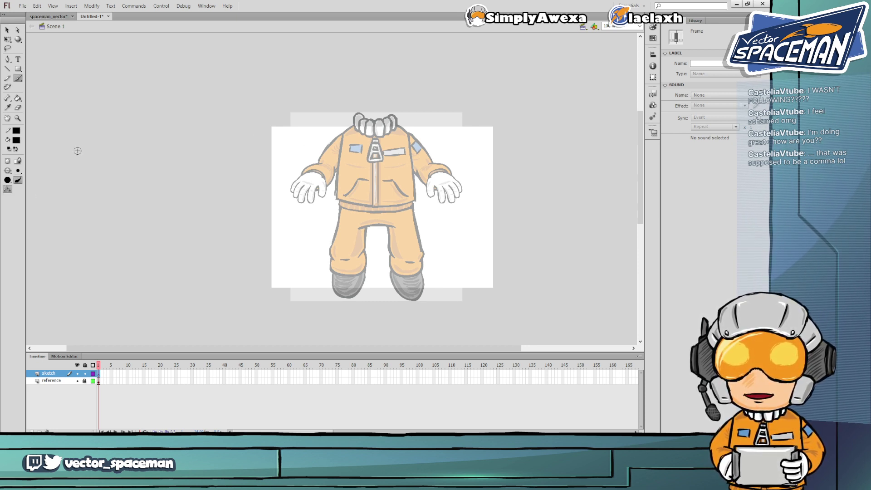
Try a green brush fill with a test stroke on the collar, and undo the stroke
left_click(16, 132)
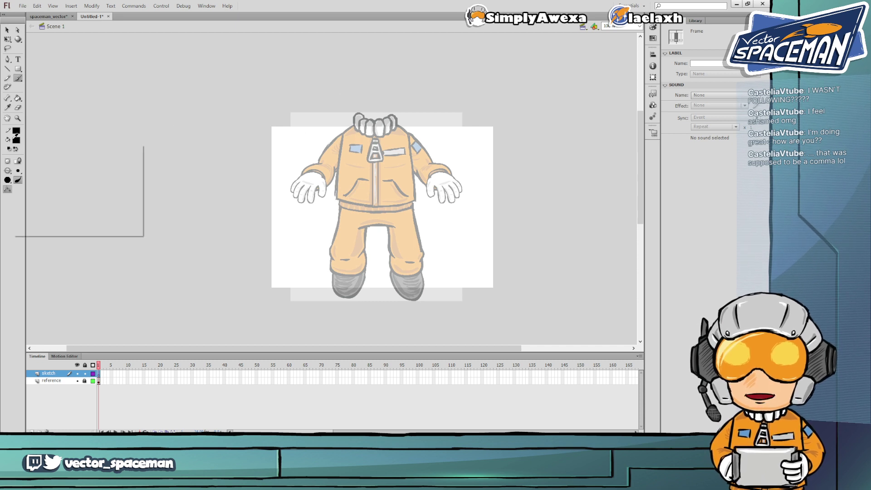
left_click(58, 158)
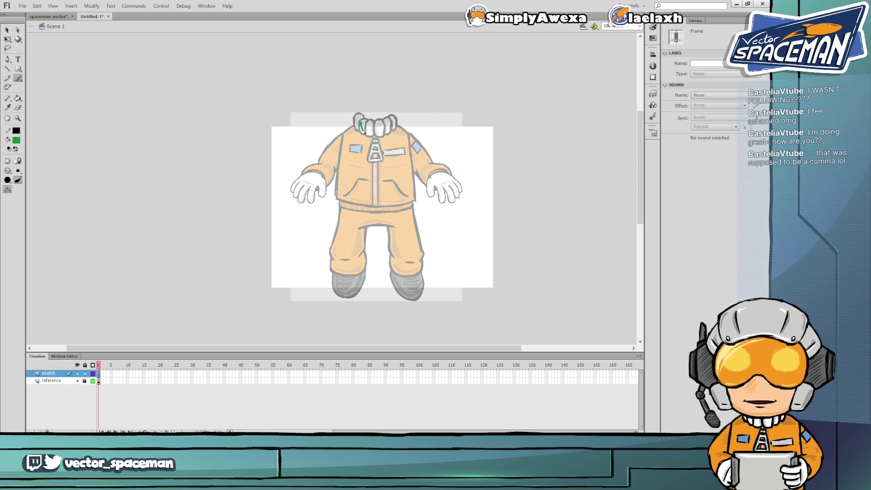
left_click_drag(364, 131, 361, 122)
key("ctrl+z")
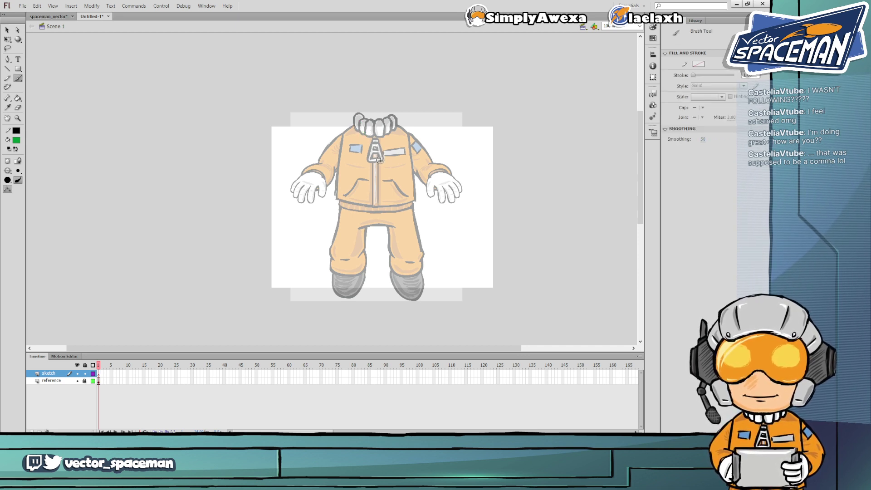
Set the brush fill to blue, sketch a rounded neckline below the collar, and erase its stray strokes
left_click(16, 140)
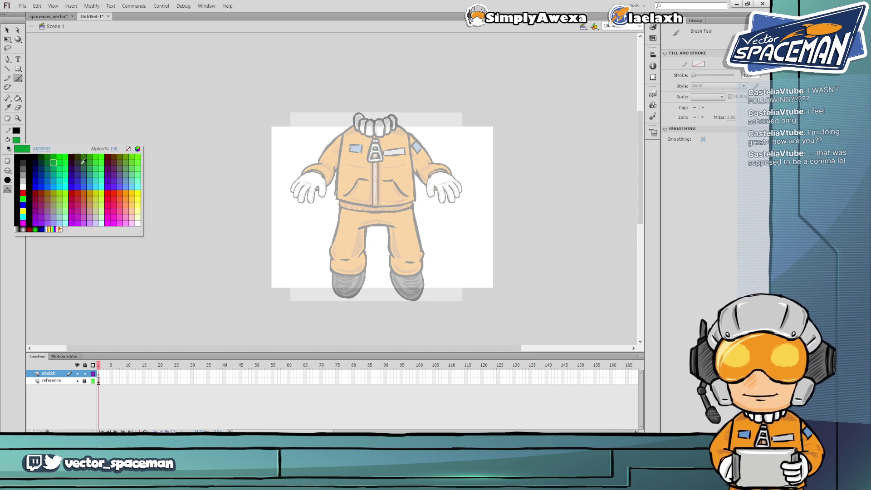
left_click(129, 178)
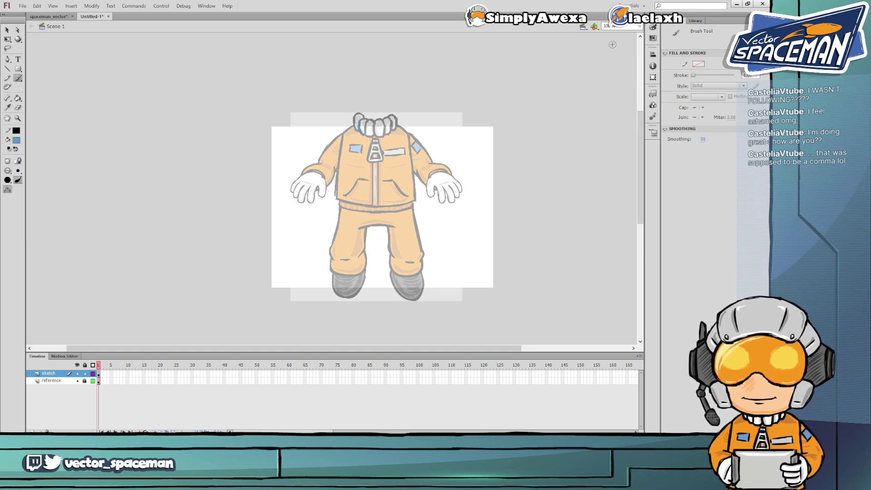
left_click(640, 26)
left_click(622, 66)
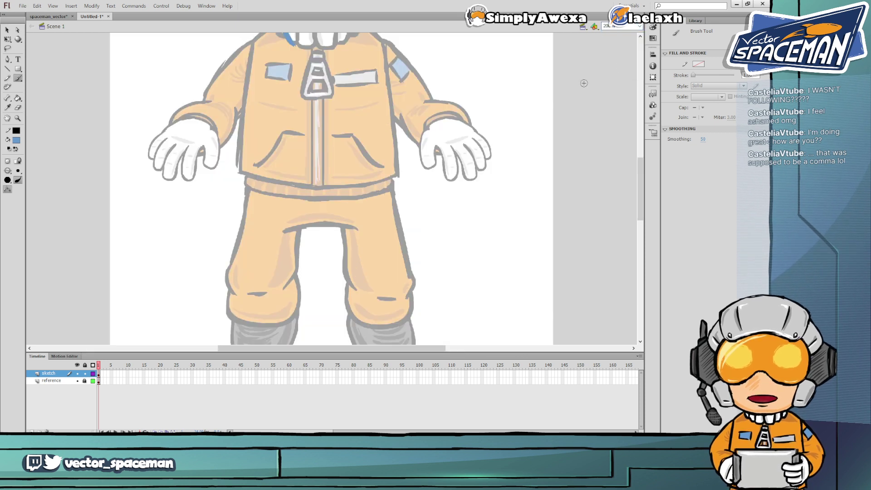
left_click_drag(408, 109, 446, 176)
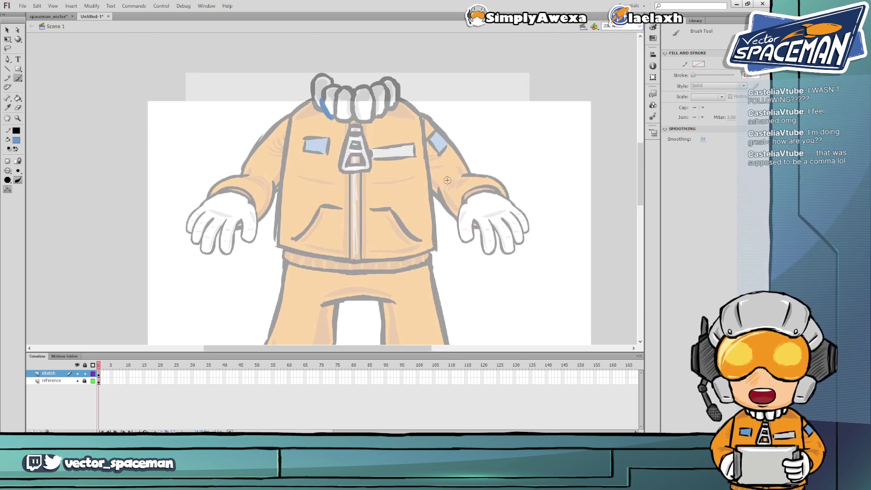
left_click_drag(319, 98, 344, 129)
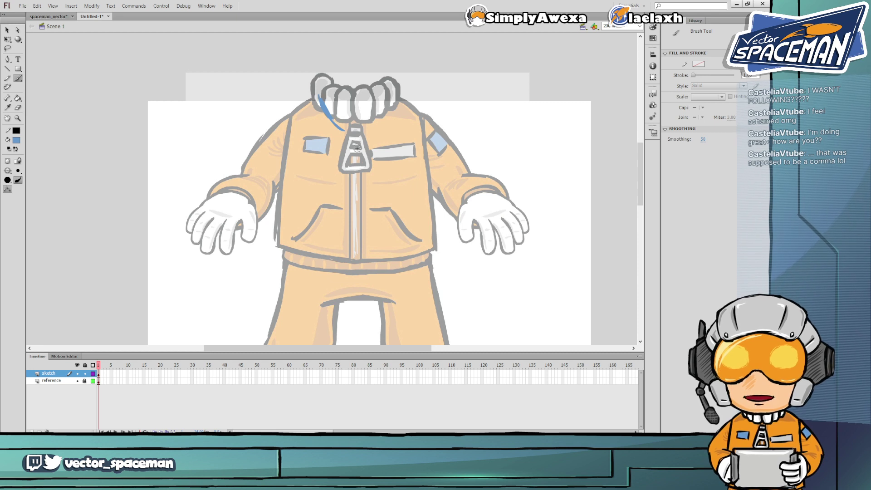
mouse_move(317, 94)
left_mouse_down()
mouse_move(339, 136)
mouse_move(349, 140)
mouse_move(320, 112)
mouse_move(362, 147)
mouse_move(352, 141)
mouse_move(392, 109)
left_mouse_up()
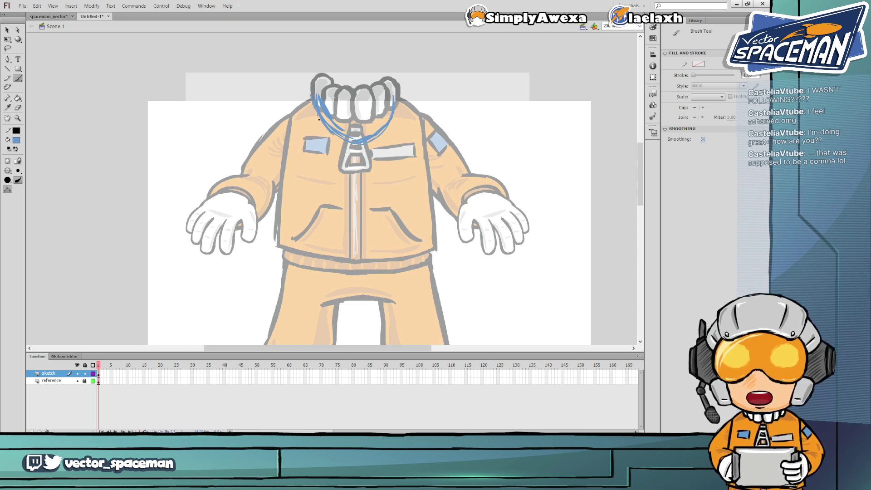
left_click_drag(319, 118, 358, 144)
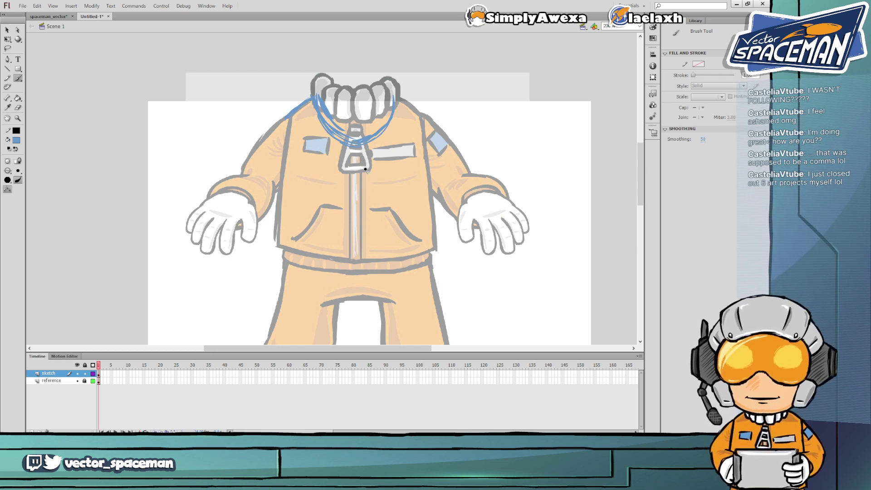
key("e")
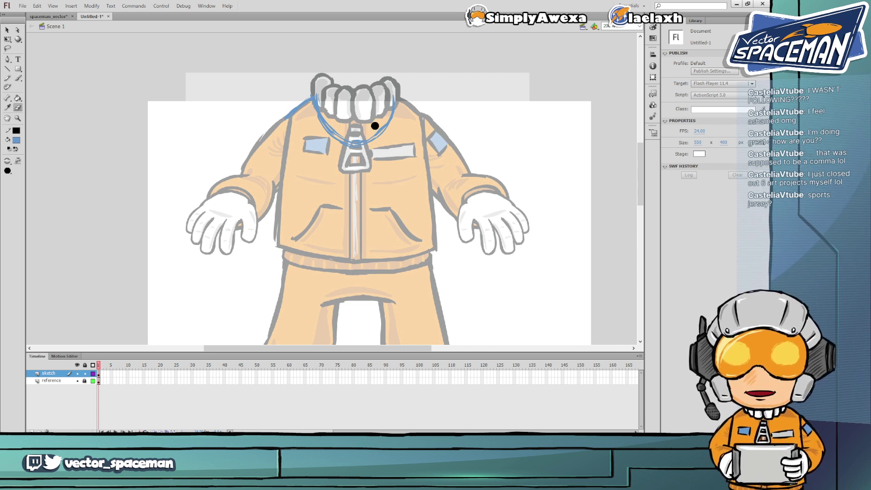
Sketch the shirt's outline in blue around the torso, with both sides, the far shoulder and a curved hem below the jacket
key("b")
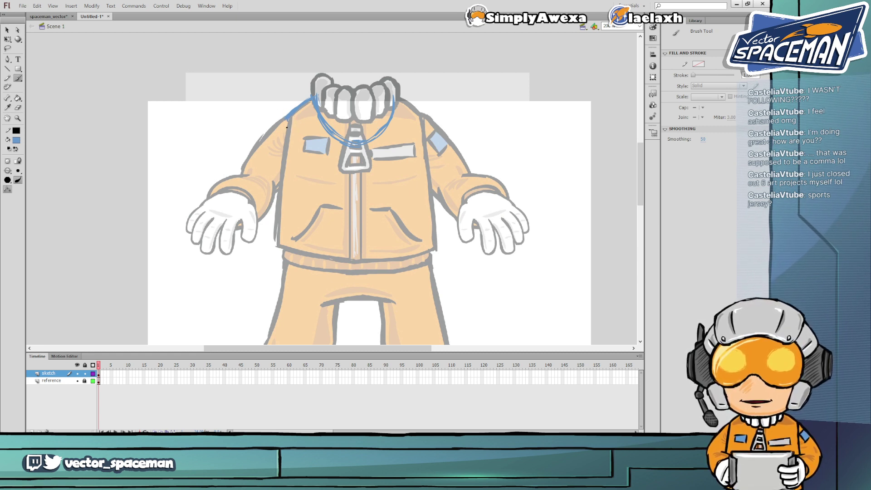
left_click_drag(286, 119, 274, 212)
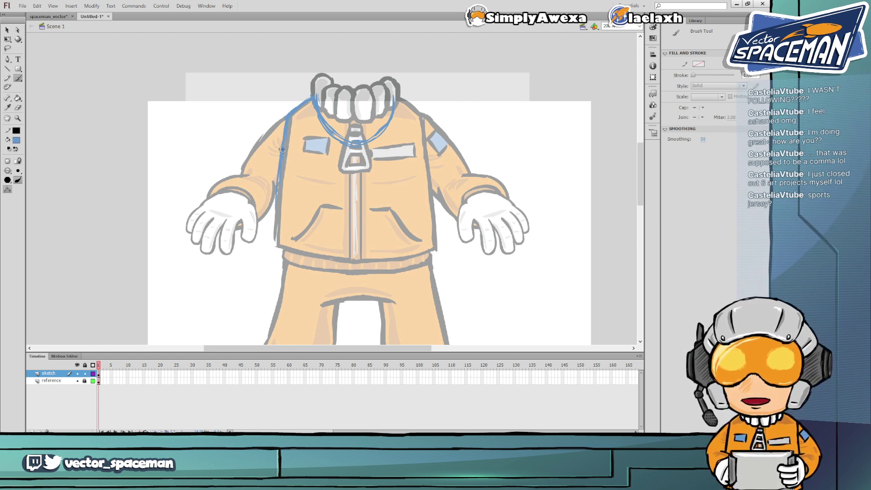
left_click_drag(282, 149, 273, 240)
left_click_drag(278, 181, 273, 262)
left_click_drag(275, 207, 272, 268)
mouse_move(274, 230)
left_mouse_down()
mouse_move(272, 262)
mouse_move(354, 275)
mouse_move(320, 277)
mouse_move(398, 276)
mouse_move(388, 280)
mouse_move(428, 265)
left_mouse_up()
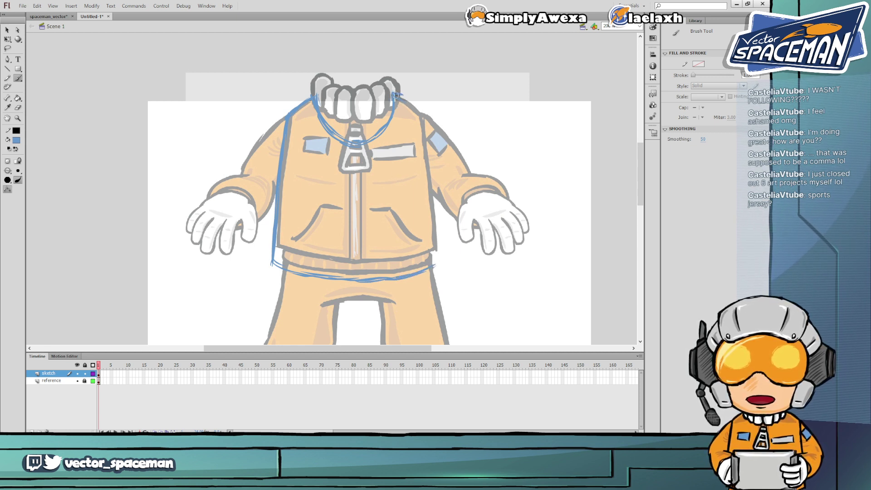
mouse_move(395, 94)
left_mouse_down()
mouse_move(425, 120)
mouse_move(422, 112)
mouse_move(428, 267)
left_mouse_up()
left_click_drag(276, 243, 311, 271)
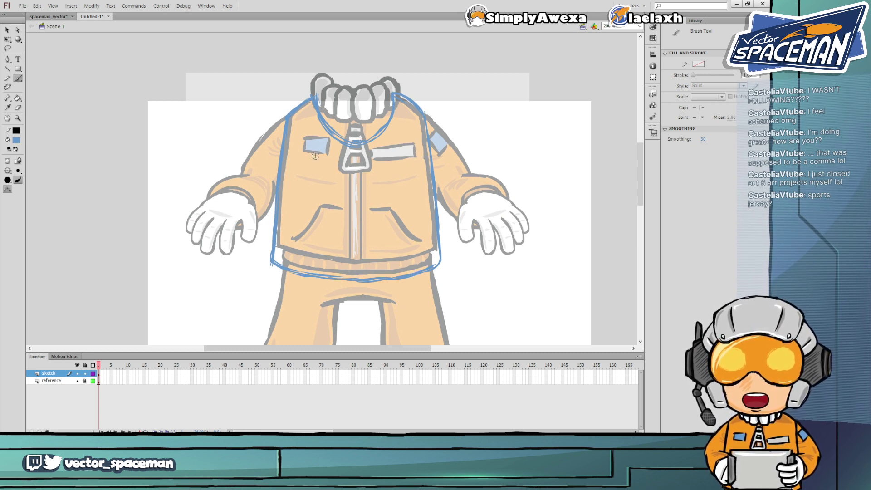
Sketch a rounded pocket below the jacket's blue chest badge and reinforce the shoulder line above it
mouse_move(304, 151)
left_mouse_down()
mouse_move(318, 176)
mouse_move(326, 152)
left_mouse_up()
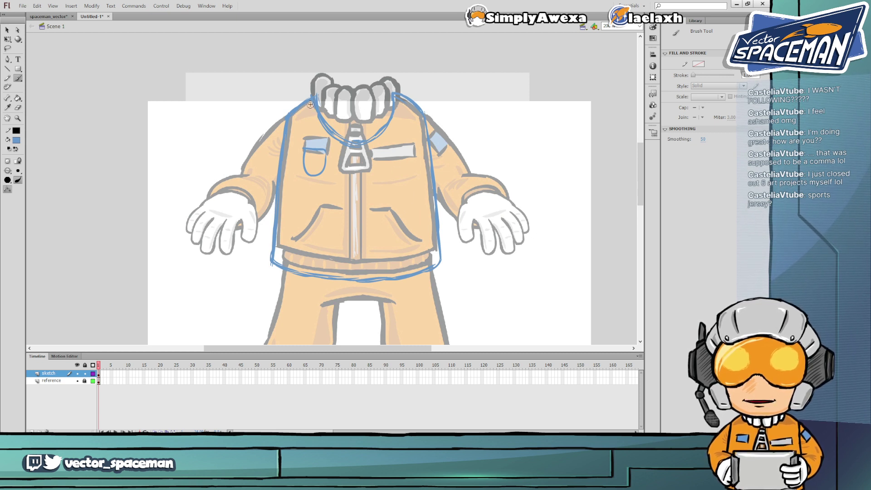
left_click_drag(287, 113, 315, 96)
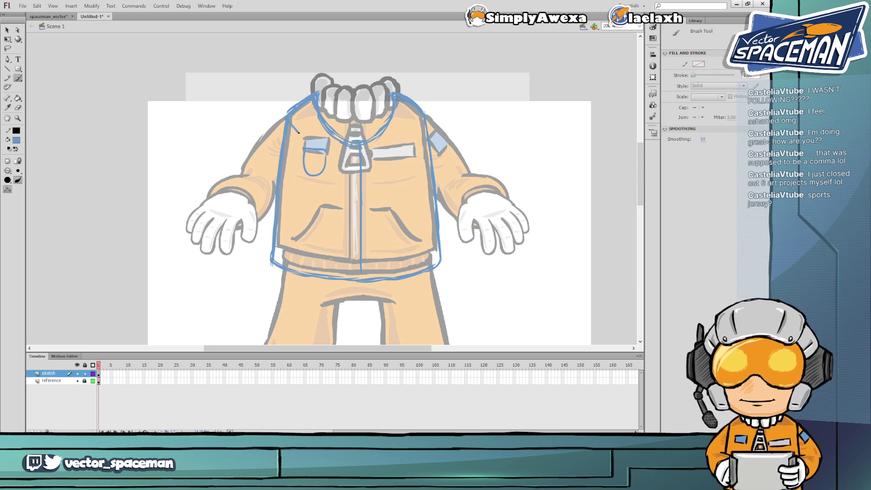
Try a wide curved seam across the chest, and erase it together with the vertical centre line
left_click_drag(382, 150, 411, 131)
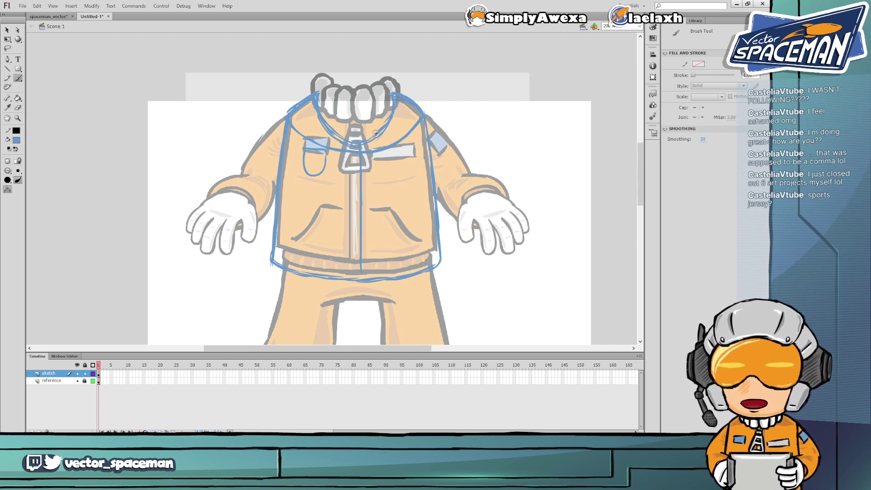
key("e")
left_click_drag(360, 170, 360, 259)
mouse_move(338, 164)
left_mouse_down()
mouse_move(340, 152)
mouse_move(313, 140)
mouse_move(356, 150)
mouse_move(331, 149)
mouse_move(298, 131)
left_mouse_up()
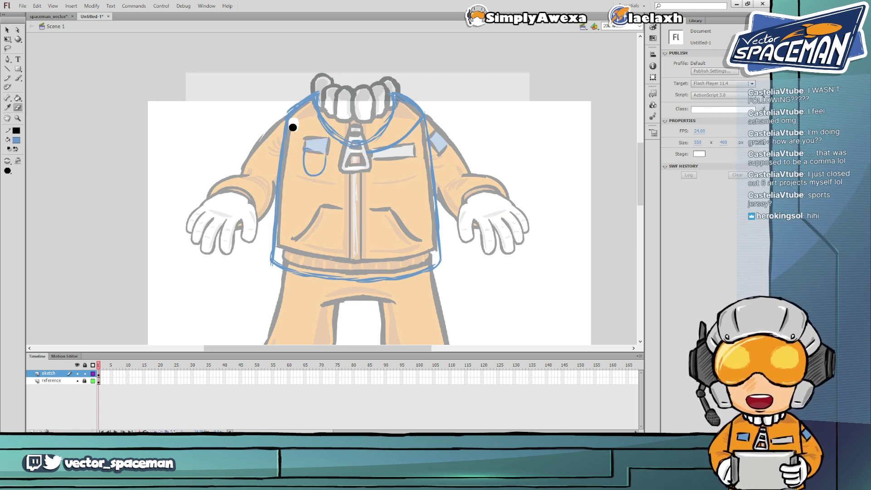
mouse_move(388, 147)
left_mouse_down()
mouse_move(419, 119)
mouse_move(358, 159)
left_mouse_up()
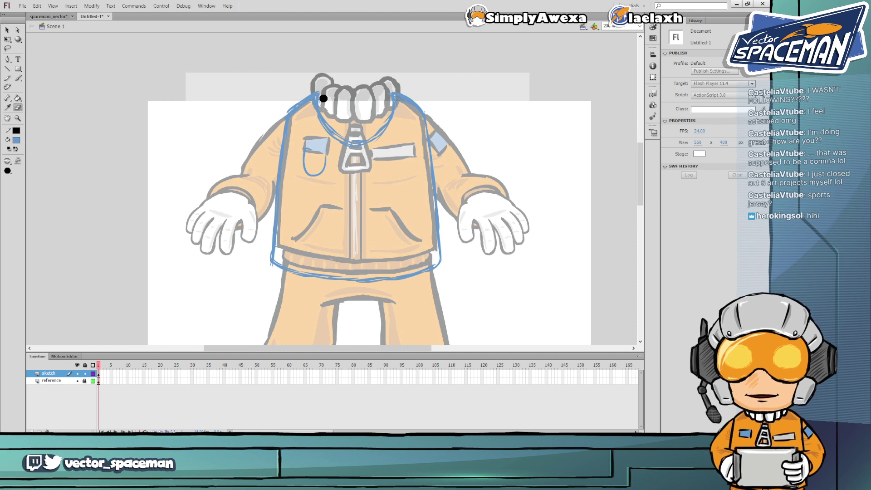
Erase the doubled neckline strokes and redraw the neckline as one cleaner curve
left_click_drag(352, 138, 375, 130)
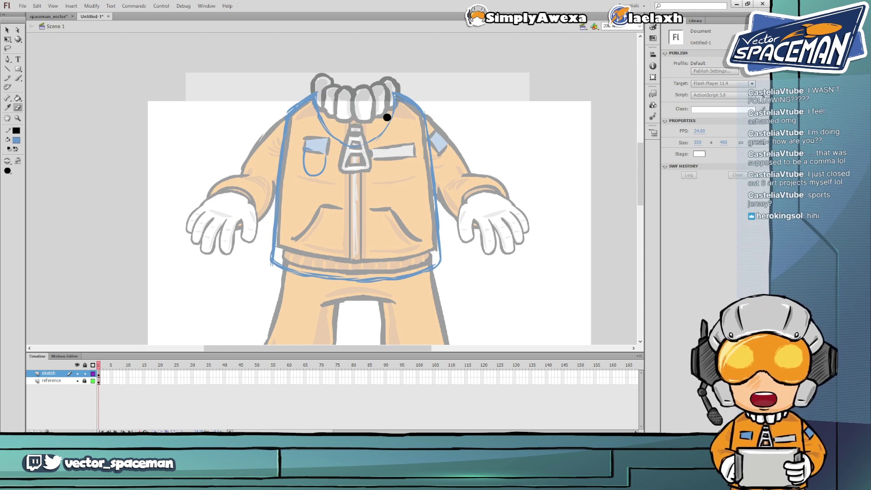
key("b")
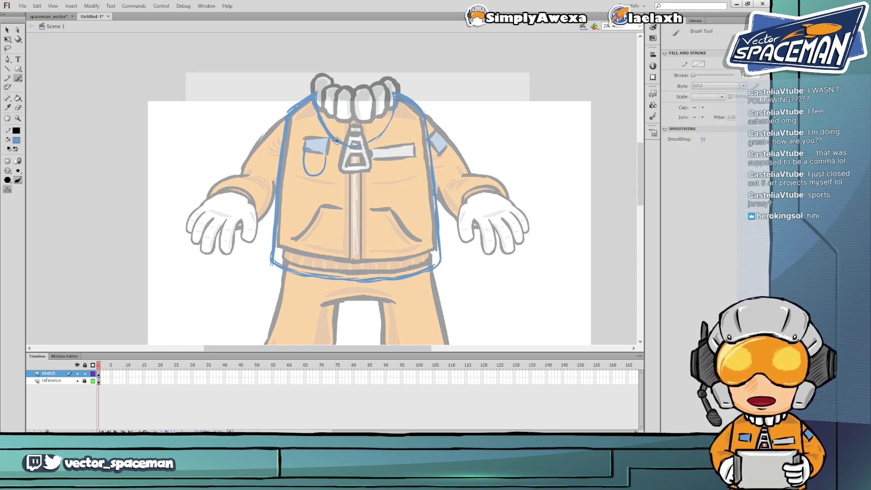
left_click_drag(381, 130, 394, 106)
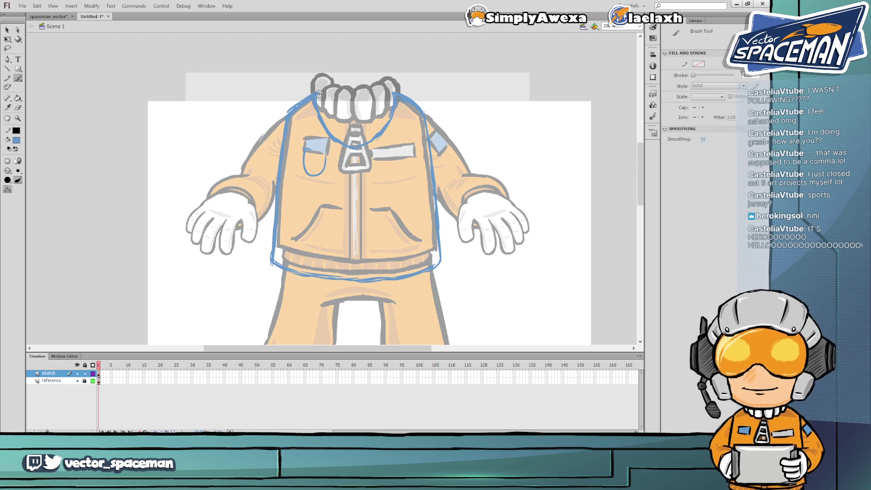
Retouch the shirt's neckline curve in blue and erase the stray strokes along its inner edge
mouse_move(318, 105)
left_mouse_down()
mouse_move(360, 152)
mouse_move(389, 121)
left_mouse_up()
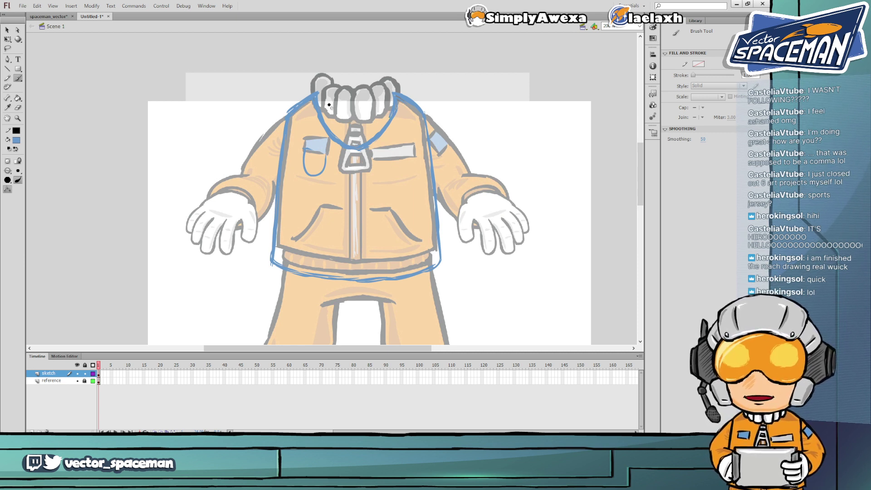
key("e")
mouse_move(311, 109)
left_mouse_down()
mouse_move(311, 101)
mouse_move(323, 137)
mouse_move(358, 161)
mouse_move(392, 129)
left_mouse_up()
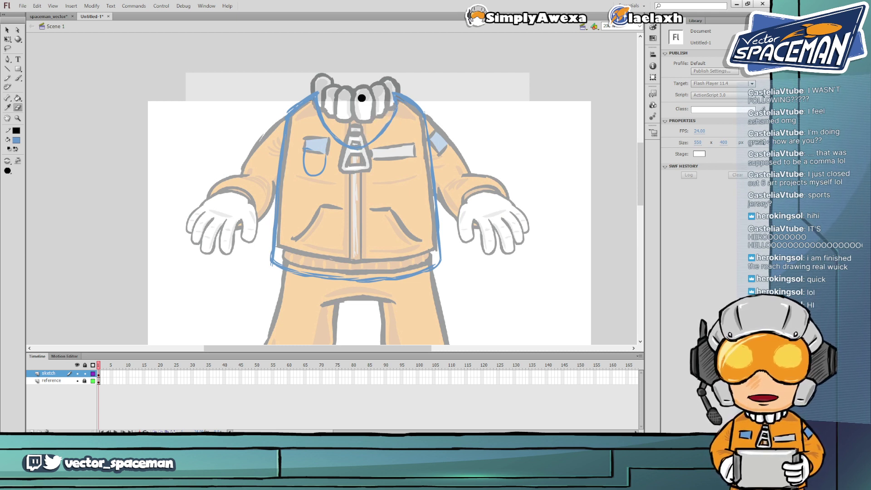
key("b")
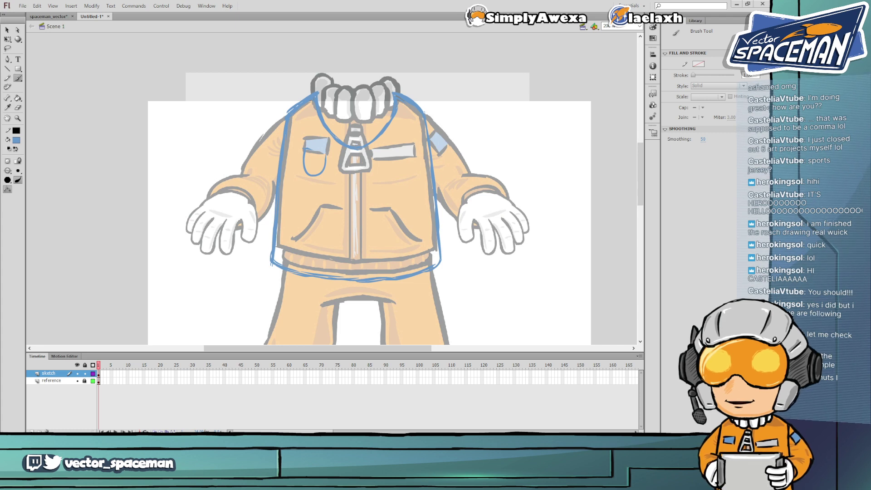
Switch to the browser and look through the soccer jersey image results for shirt design ideas
key("alt+Tab")
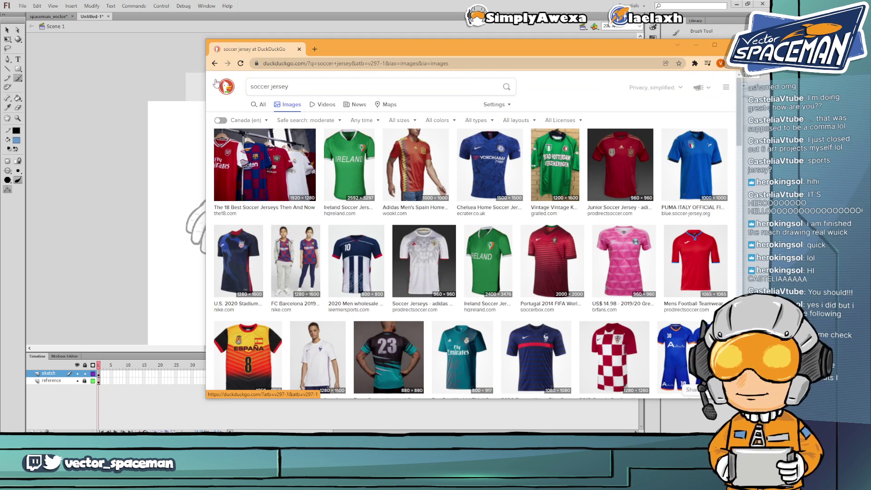
key("alt+Tab")
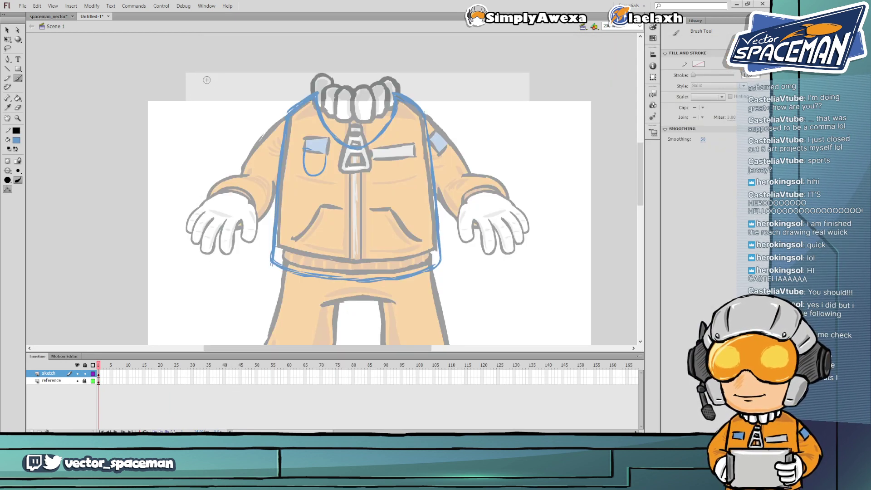
key("alt+Tab")
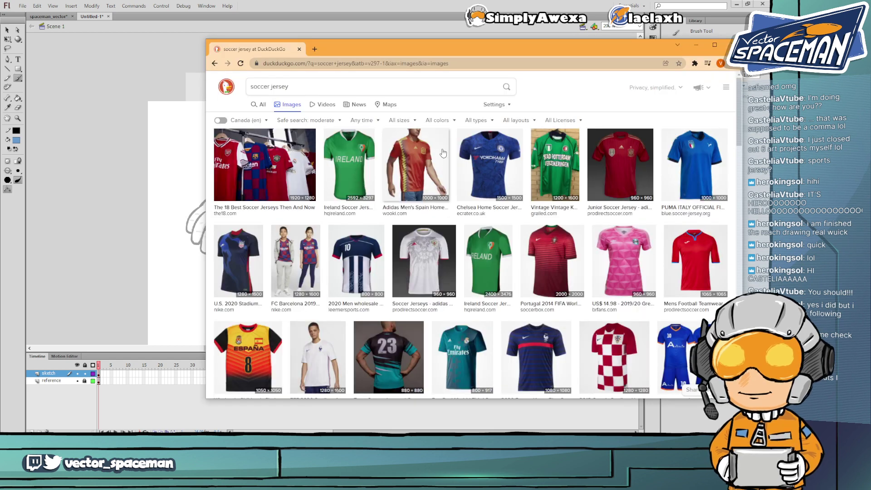
scroll(541, 176, "down", 2)
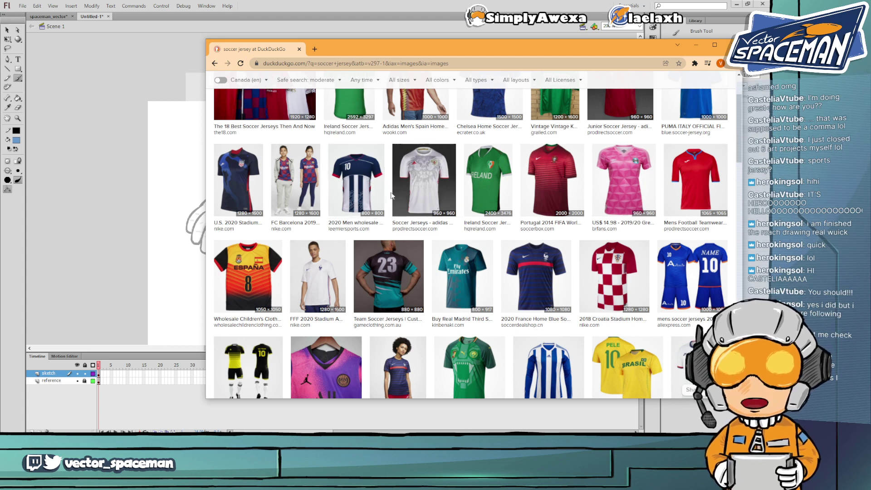
scroll(358, 192, "down", 1)
scroll(358, 192, "down", 5)
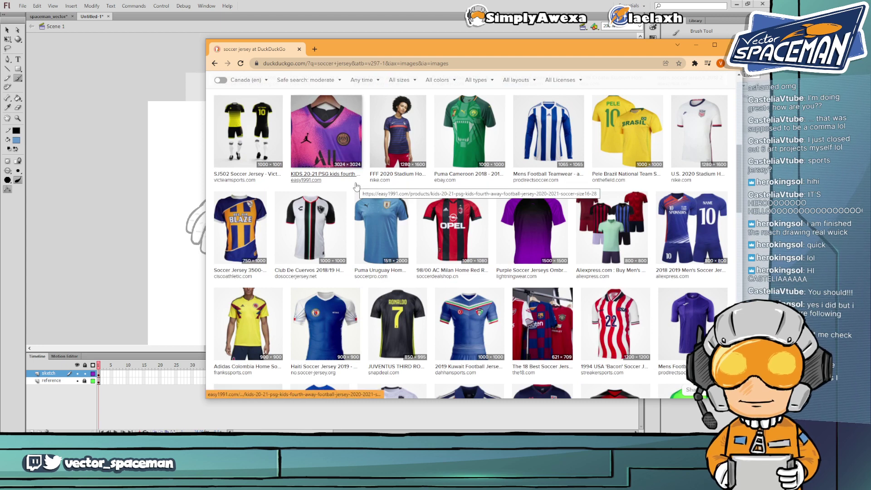
scroll(356, 187, "down", 1)
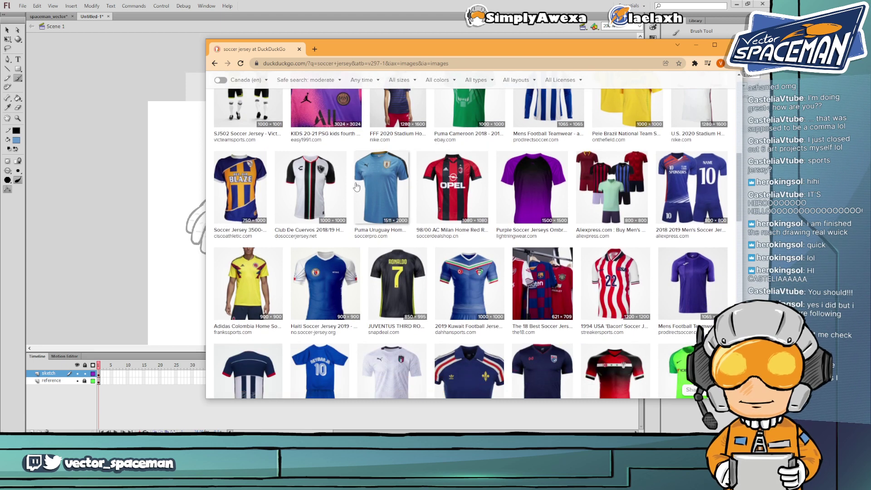
scroll(357, 186, "down", 3)
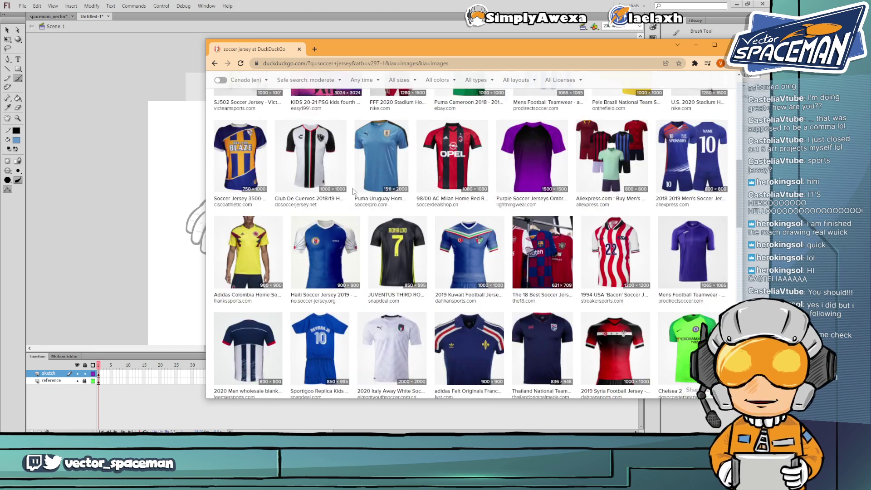
scroll(354, 192, "up", 2)
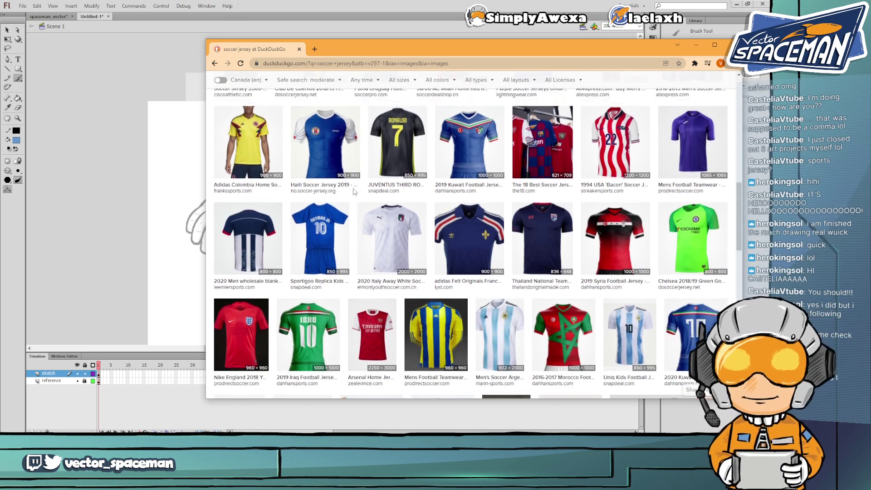
scroll(354, 192, "up", 1)
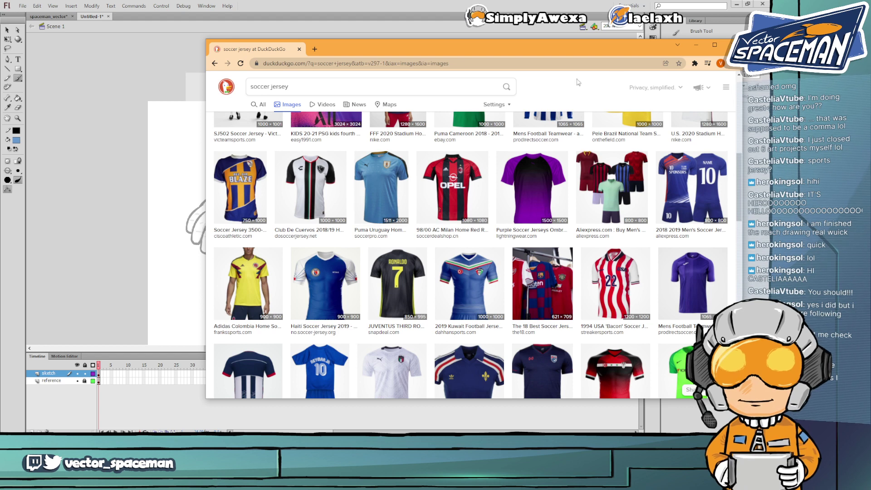
left_click(696, 45)
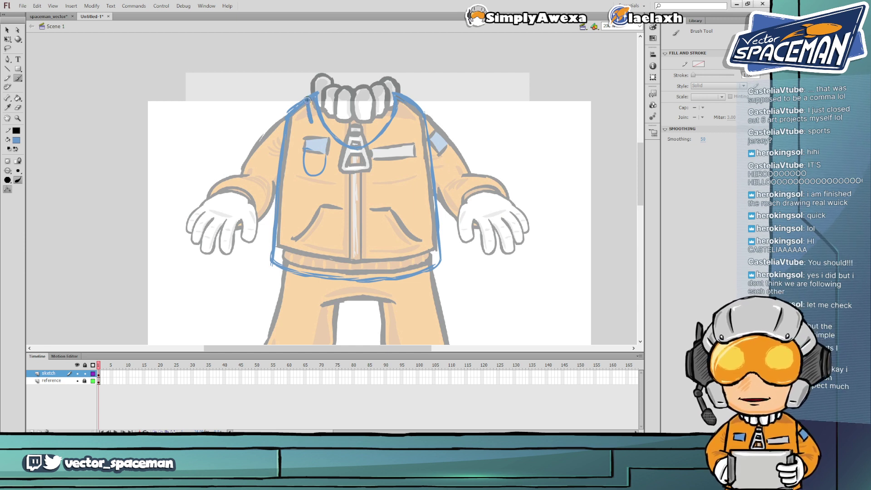
Sketch a second curve below the neckline to form a collar band, and erase the rounded pocket below the chest badge
mouse_move(318, 131)
left_mouse_down()
mouse_move(357, 160)
mouse_move(403, 116)
left_mouse_up()
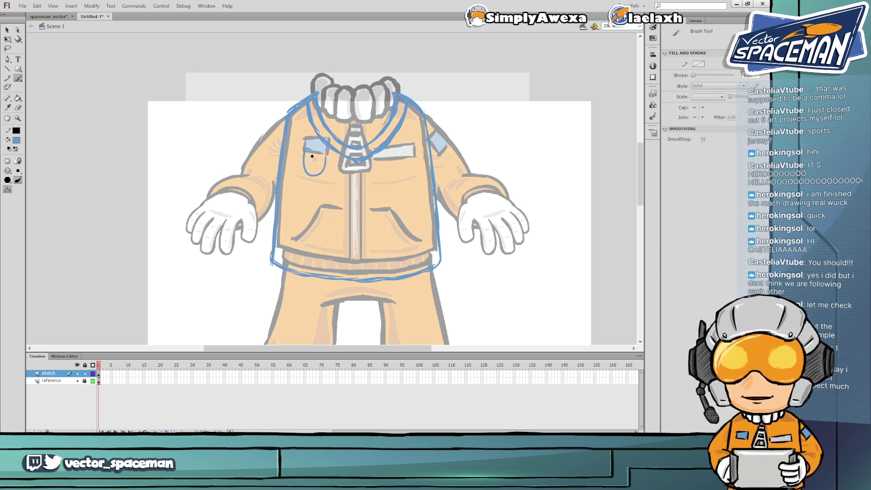
key("e")
mouse_move(314, 156)
left_mouse_down()
mouse_move(305, 148)
mouse_move(325, 165)
mouse_move(306, 168)
mouse_move(315, 181)
left_mouse_up()
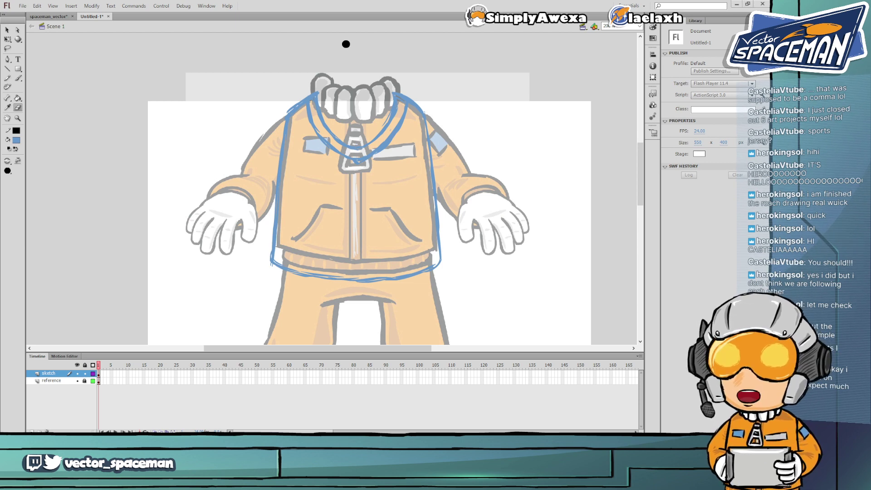
Return to the browser and examine the crests and seams on the jerseys near the start of the image results
key("alt+Tab")
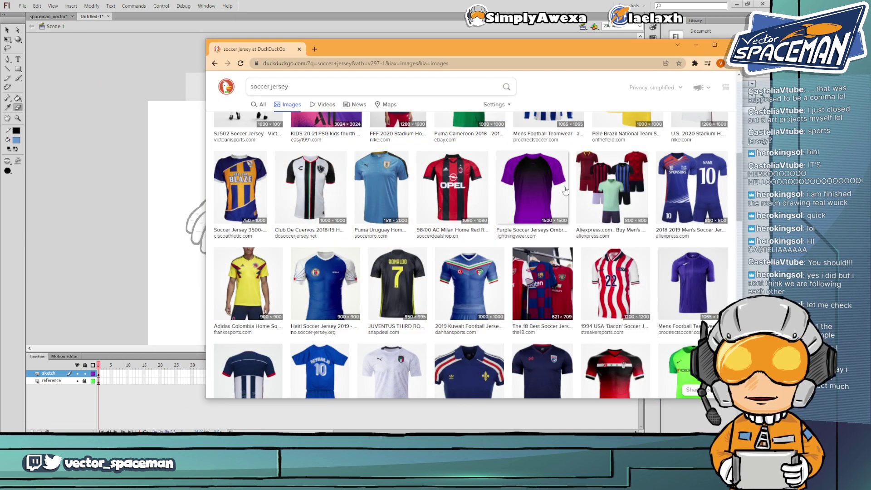
scroll(566, 190, "up", 5)
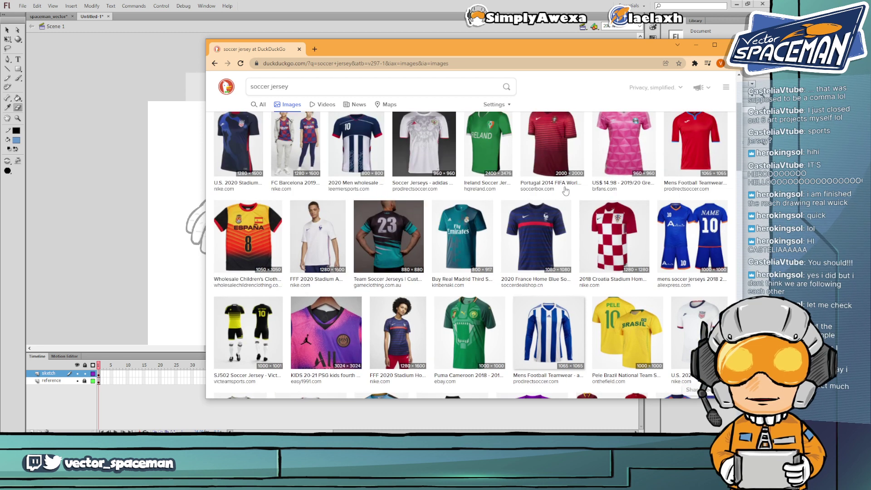
scroll(565, 190, "up", 3)
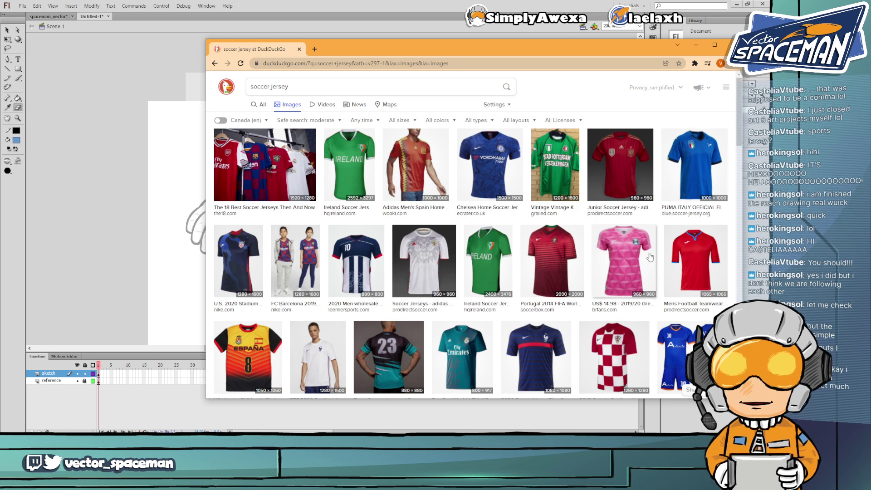
scroll(649, 256, "down", 3)
scroll(649, 257, "up", 1)
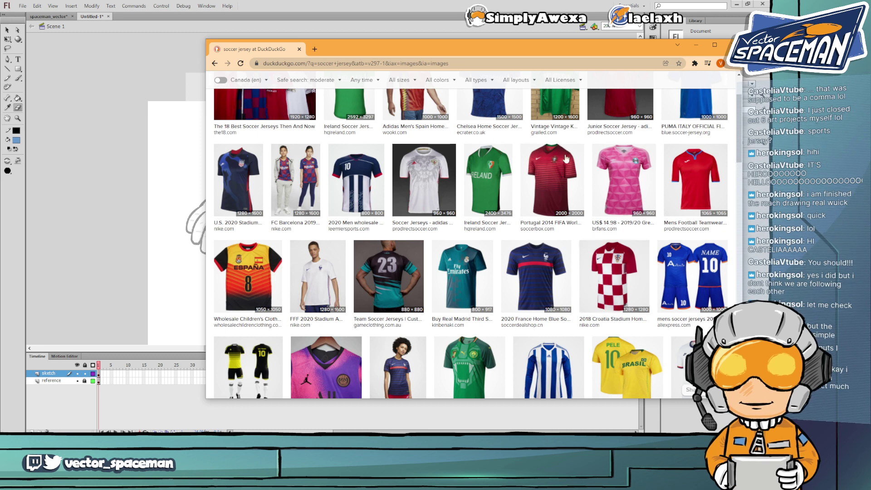
left_click(115, 26)
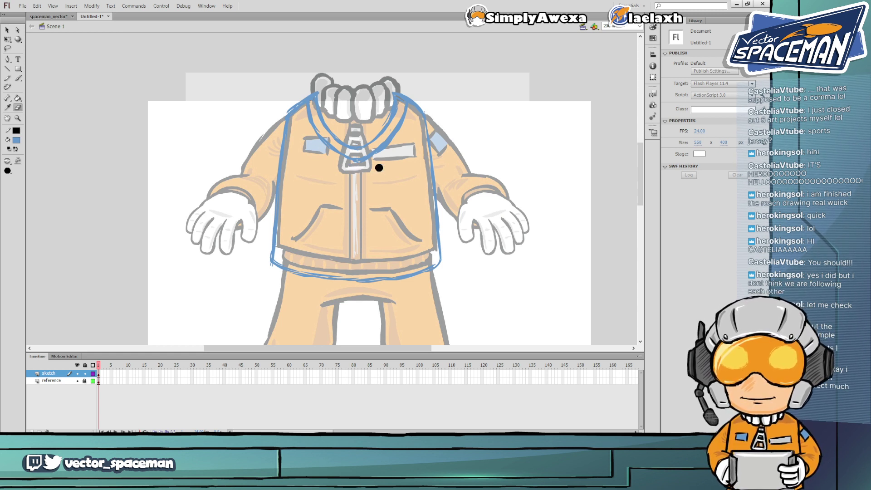
Sketch a pointed shield crest below the jacket's blue chest badge and a short seam across each shoulder
key("b")
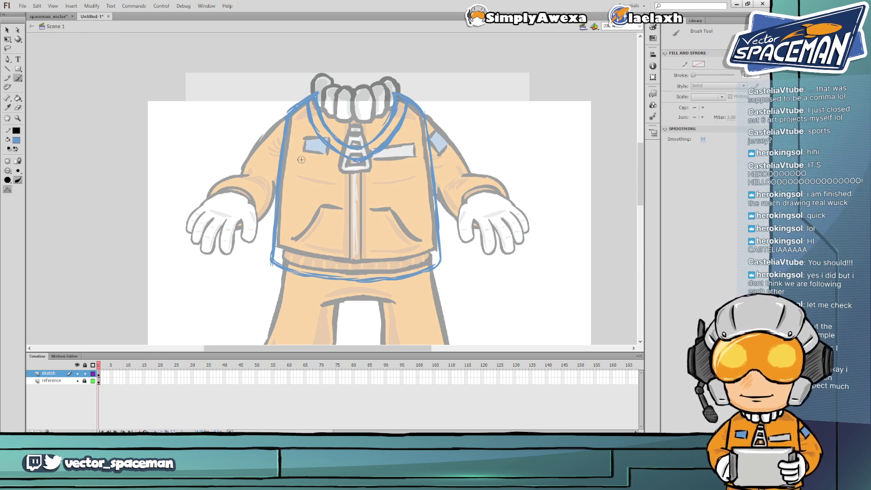
mouse_move(300, 164)
left_mouse_down()
mouse_move(300, 155)
mouse_move(309, 186)
mouse_move(325, 170)
left_mouse_up()
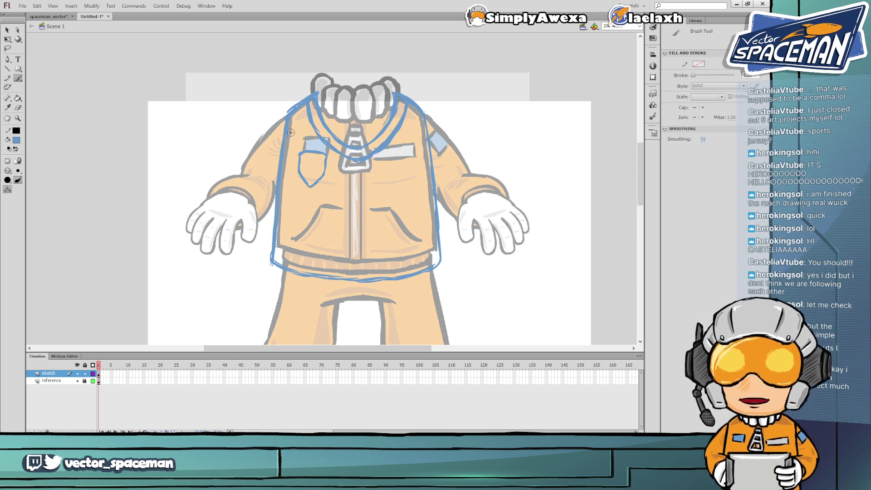
left_click_drag(288, 131, 303, 128)
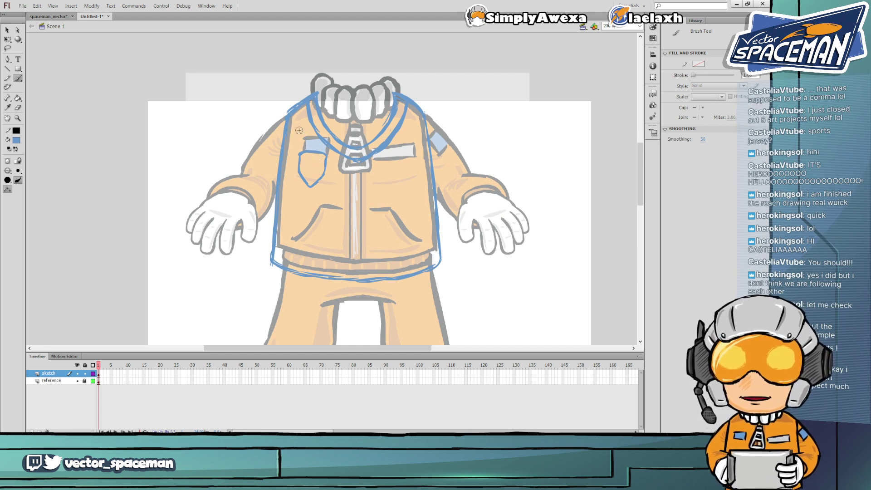
left_click_drag(291, 129, 307, 123)
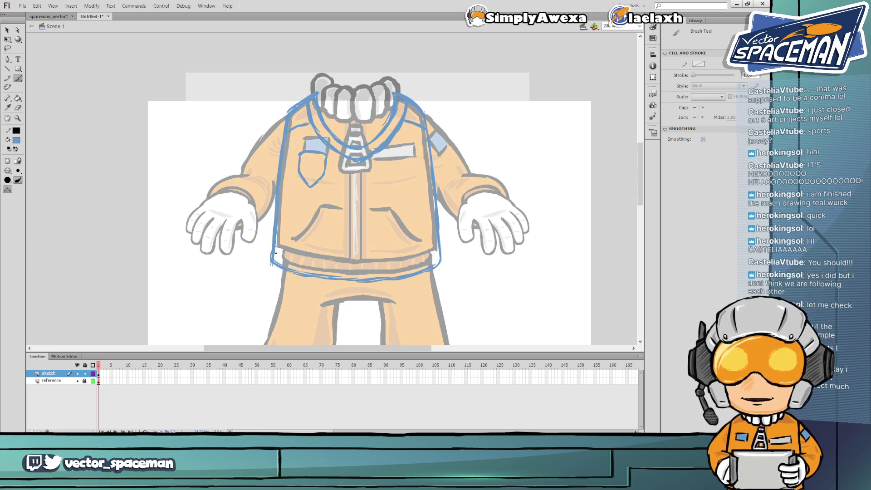
Try three curved stripe lines parallel to the hem across the lower shirt, and undo them
left_click_drag(299, 260, 299, 260)
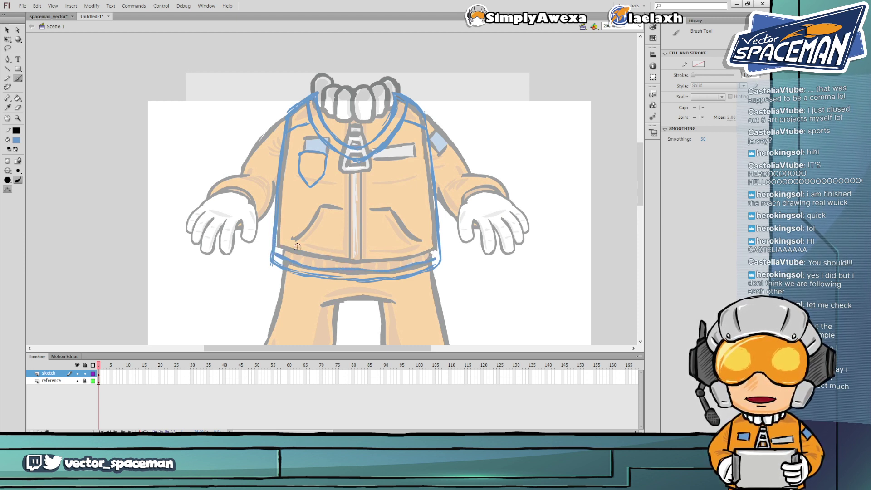
left_click_drag(278, 243, 391, 251)
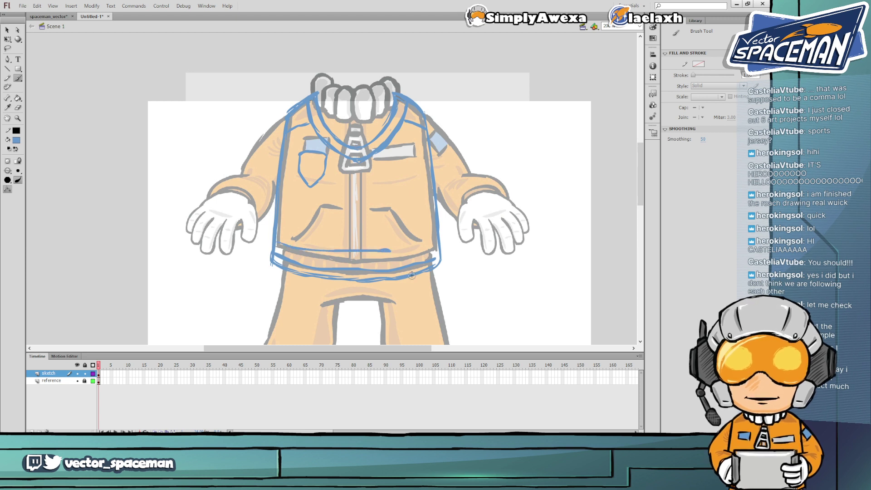
key("ctrl+z")
mouse_move(276, 241)
left_mouse_down()
mouse_move(339, 253)
mouse_move(437, 244)
left_mouse_up()
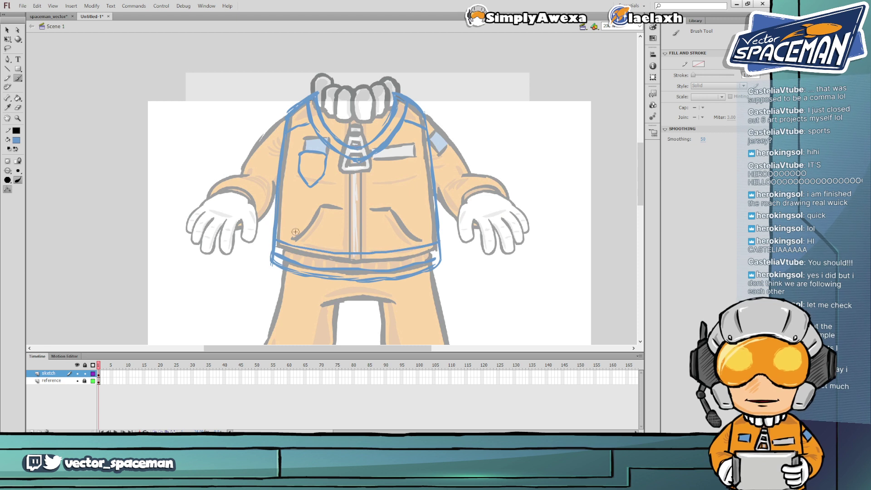
mouse_move(301, 234)
left_mouse_down()
mouse_move(384, 241)
mouse_move(440, 232)
left_mouse_up()
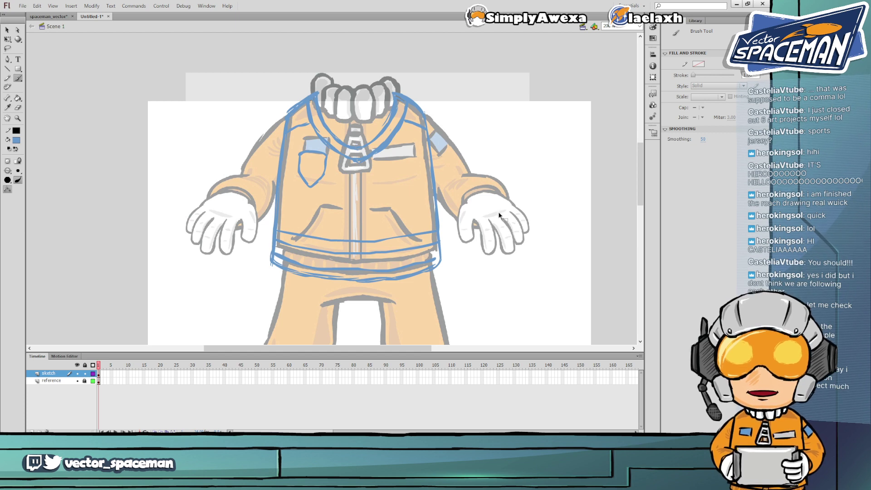
key("ctrl+z")
key("ctrl+z")
key("ctrl+z")
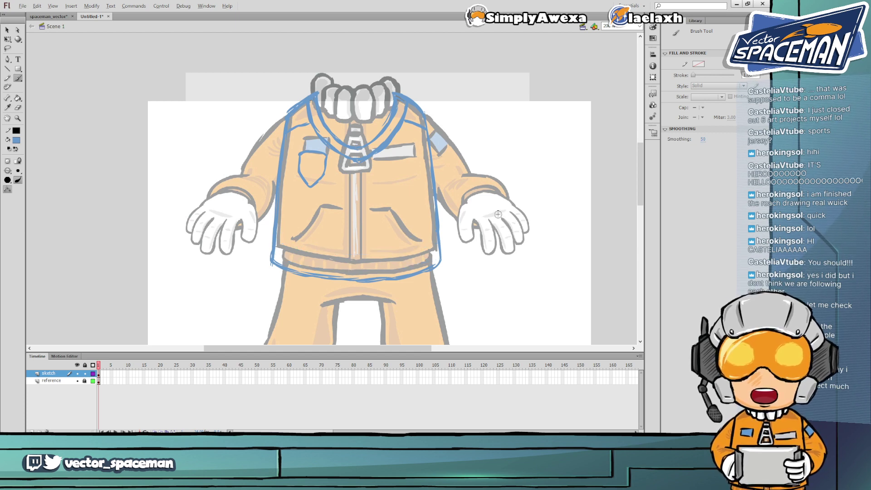
Switch to the browser and examine the colours, trim and stripe patterns on the soccer jerseys further down the image results
key("alt+Tab")
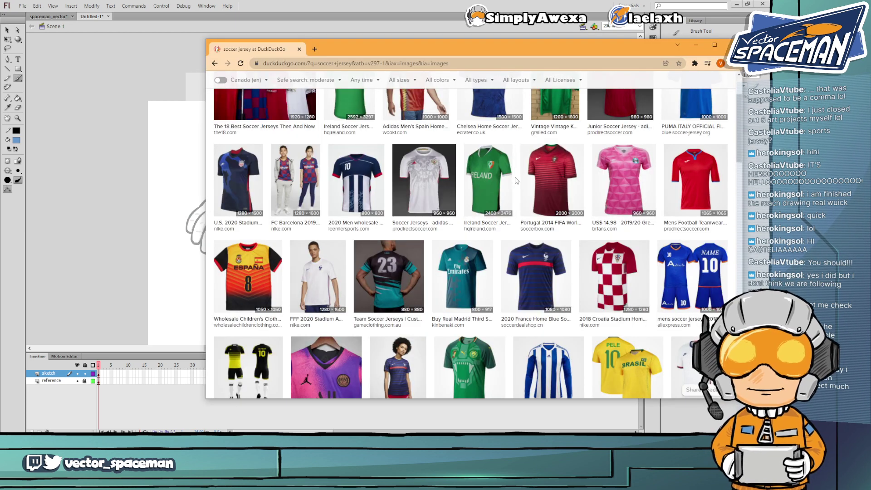
left_click_drag(741, 146, 734, 188)
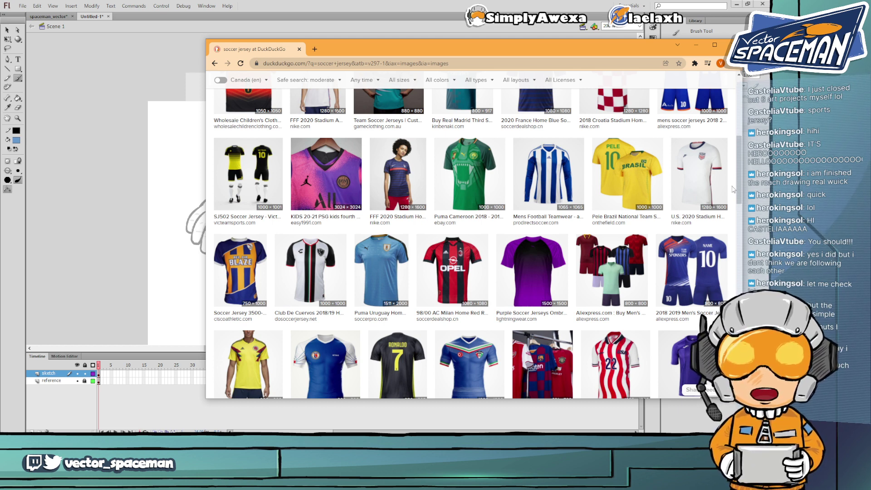
scroll(726, 192, "down", 5)
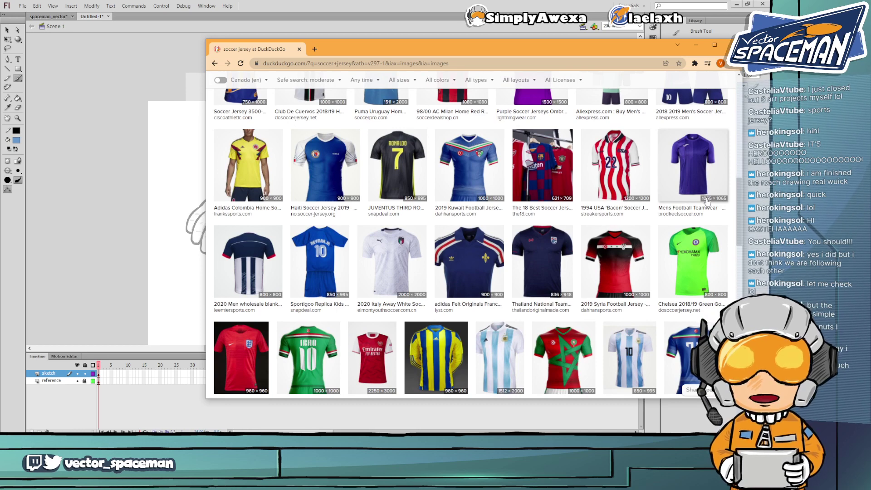
scroll(707, 201, "down", 2)
scroll(708, 202, "down", 2)
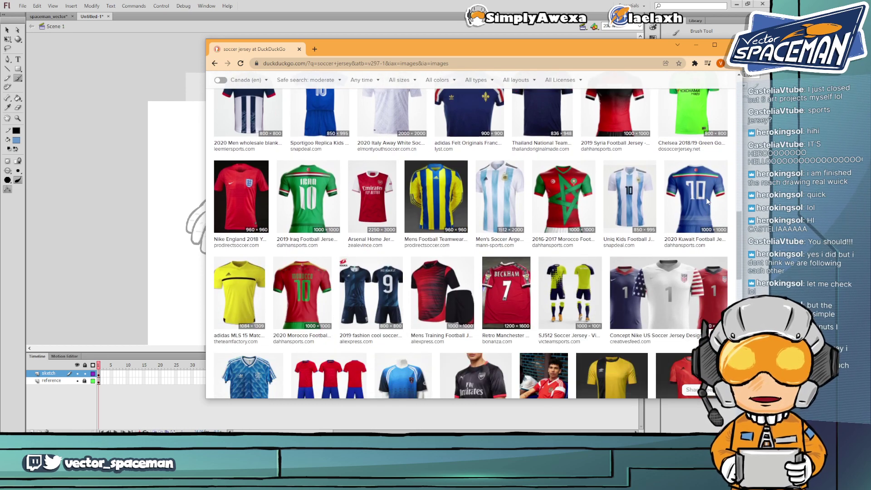
scroll(708, 202, "down", 2)
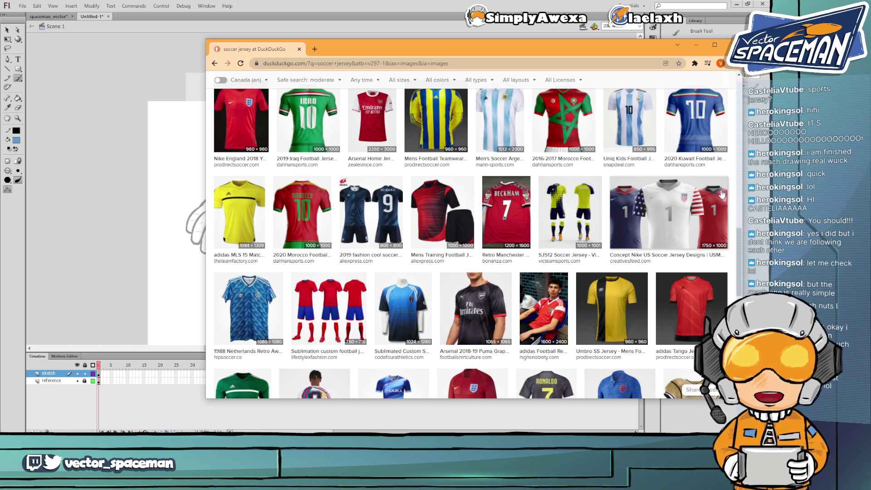
scroll(740, 240, "down", 1)
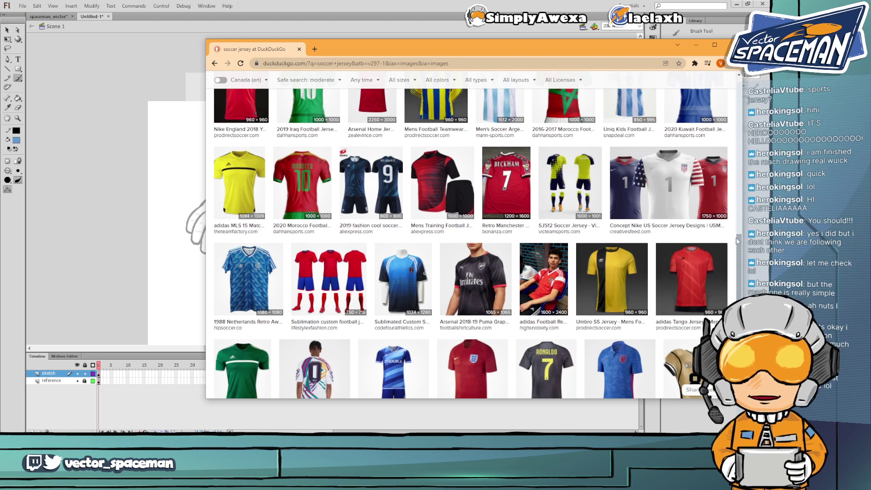
left_click_drag(738, 241, 741, 292)
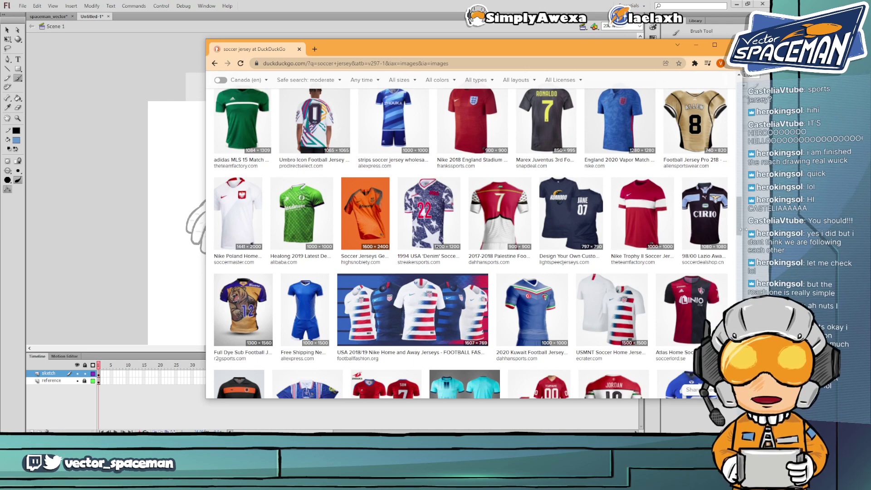
scroll(741, 254, "down", 3)
left_click_drag(742, 229, 743, 257)
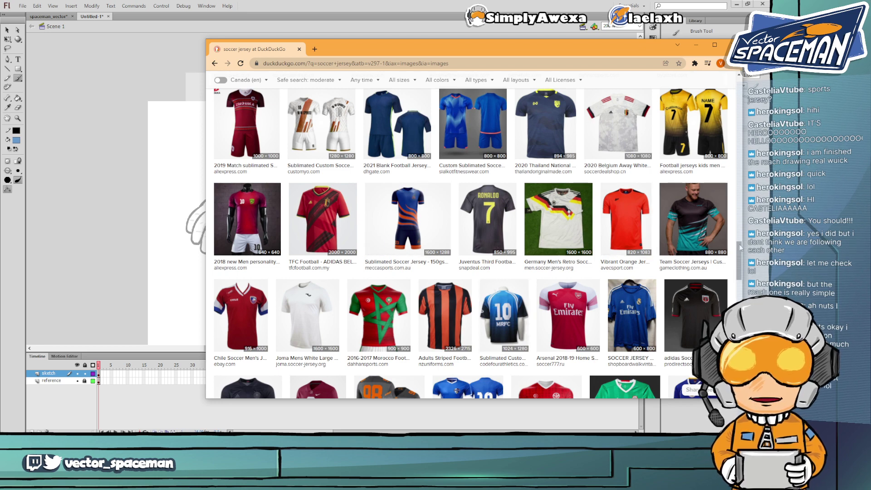
left_click_drag(739, 250, 737, 271)
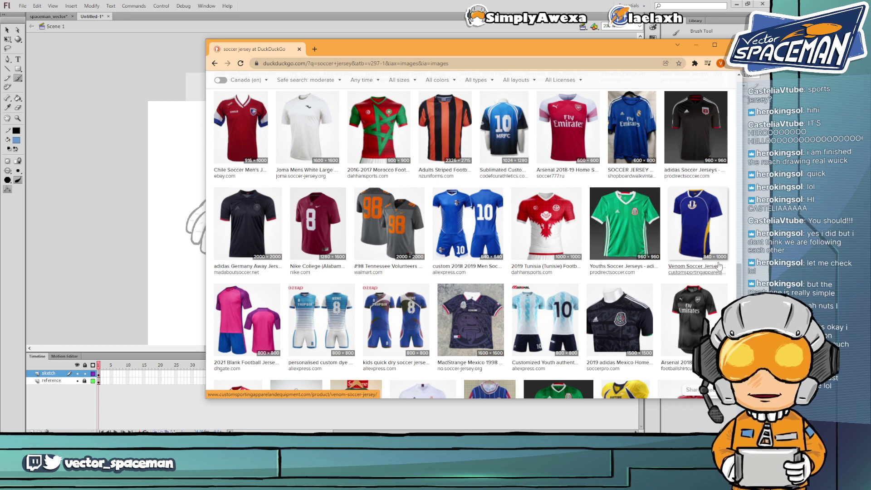
Return to Flash and sketch a short sleeve with an oval opening over the upper arm on the crest side
left_click(359, 4)
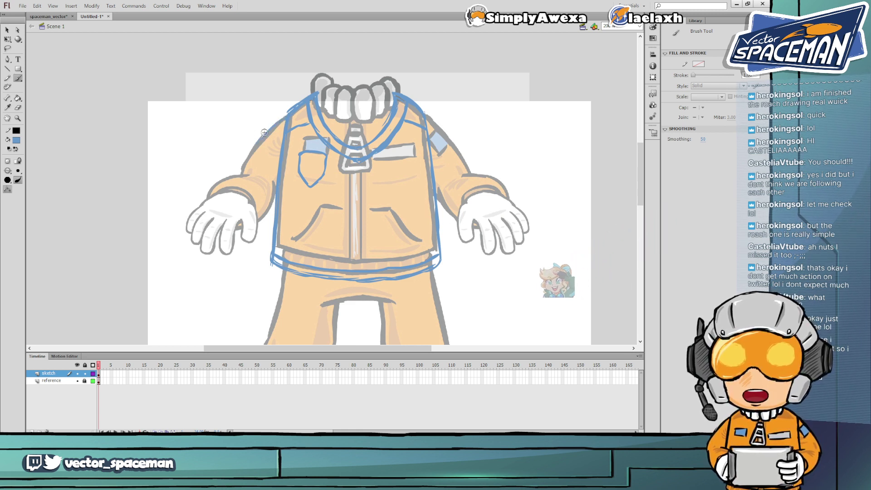
mouse_move(286, 115)
left_mouse_down()
mouse_move(243, 159)
mouse_move(278, 172)
left_mouse_up()
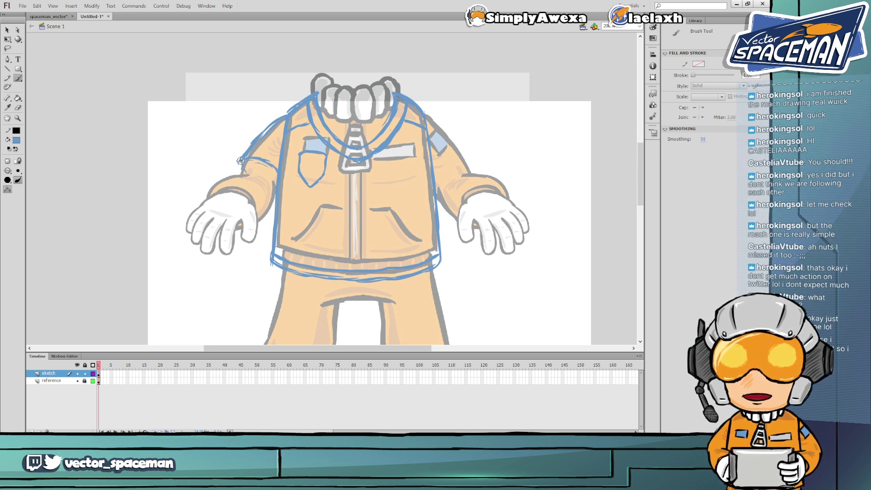
mouse_move(242, 161)
left_mouse_down()
mouse_move(258, 186)
mouse_move(242, 171)
mouse_move(274, 185)
left_mouse_up()
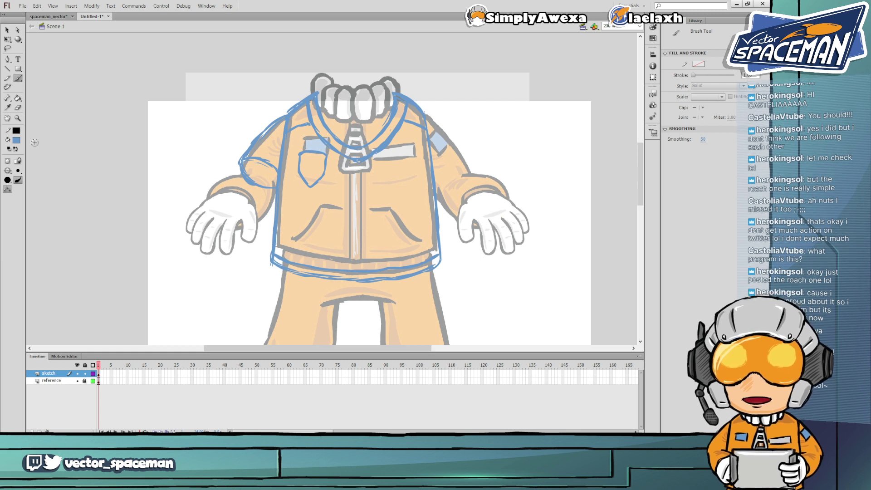
Fill the main body of the shirt with bright blue #0099FF, leaving the crest and shoulder panels unfilled
left_click(16, 140)
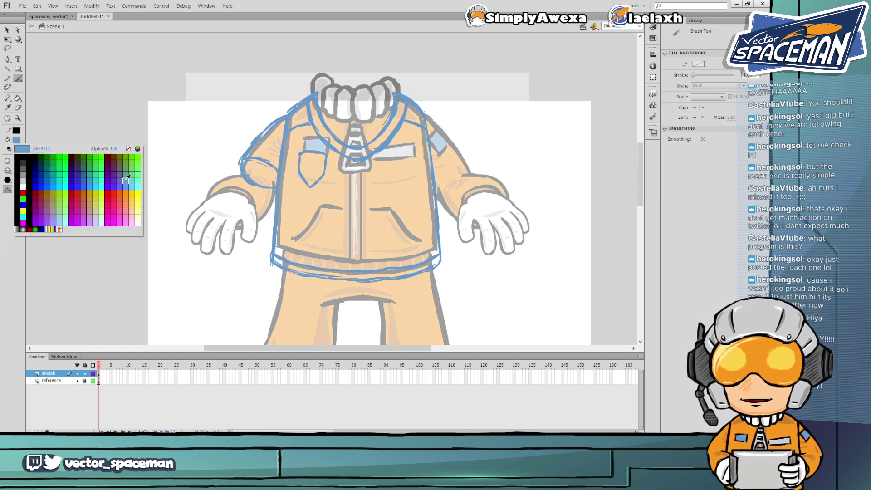
left_click(57, 183)
left_click(17, 98)
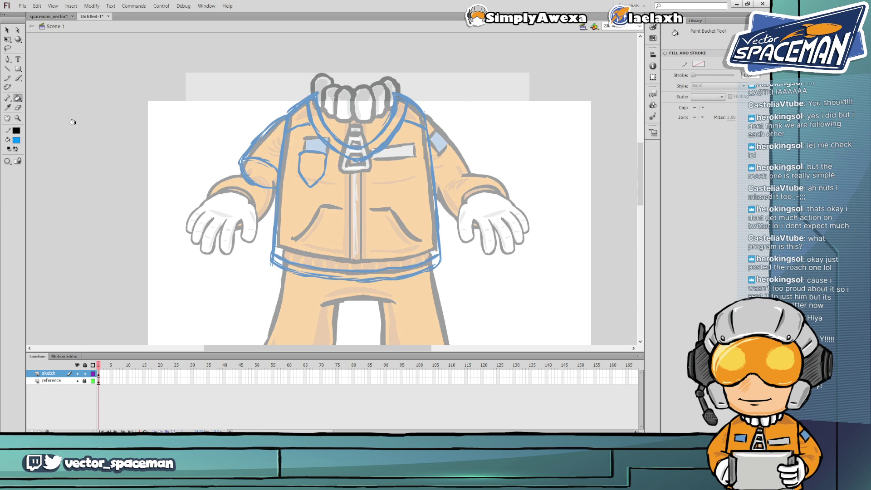
left_click(341, 190)
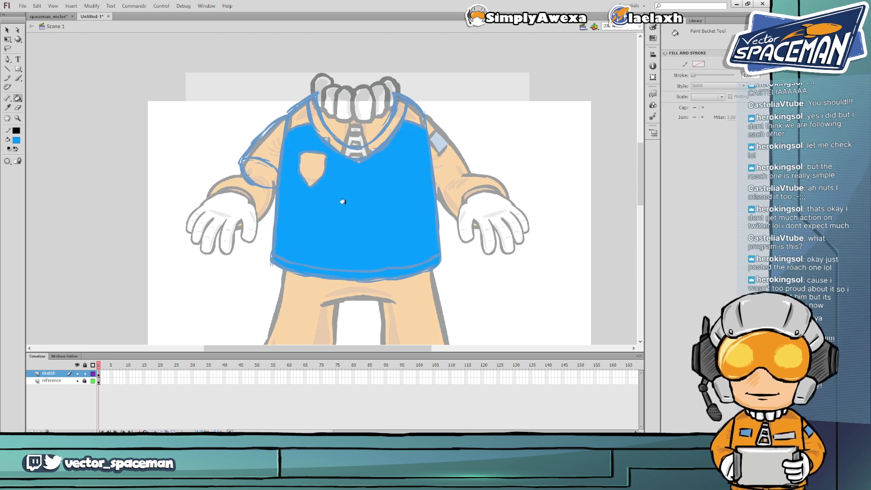
Set the Paint Bucket to close medium gaps and fill the shoulder panels, hem band, sketched sleeve and collar band with white
left_click(7, 161)
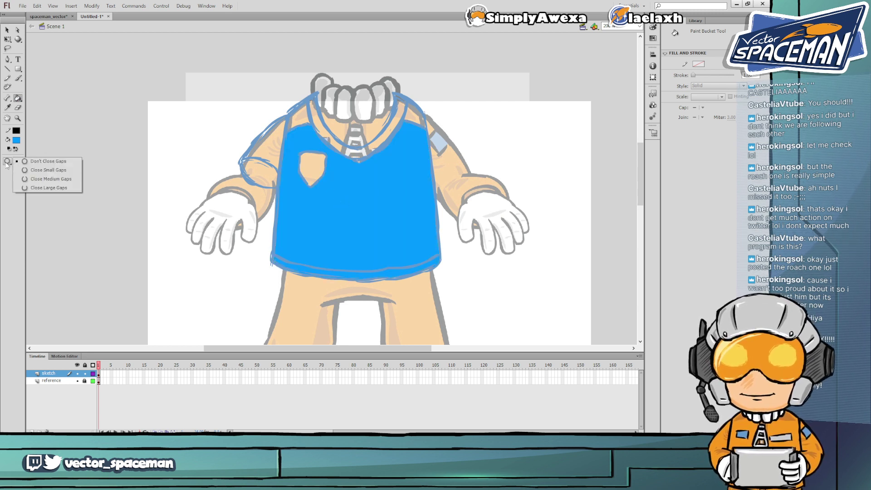
left_click(33, 182)
left_click(15, 139)
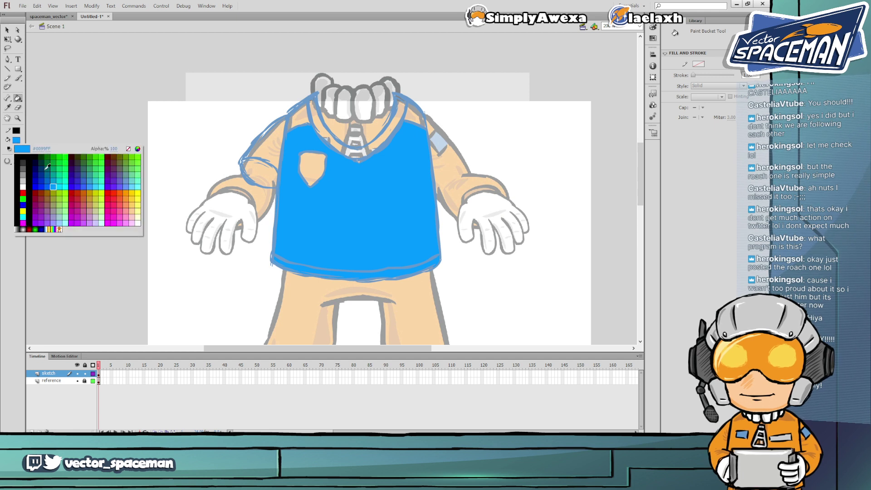
left_click(23, 185)
left_click(301, 117)
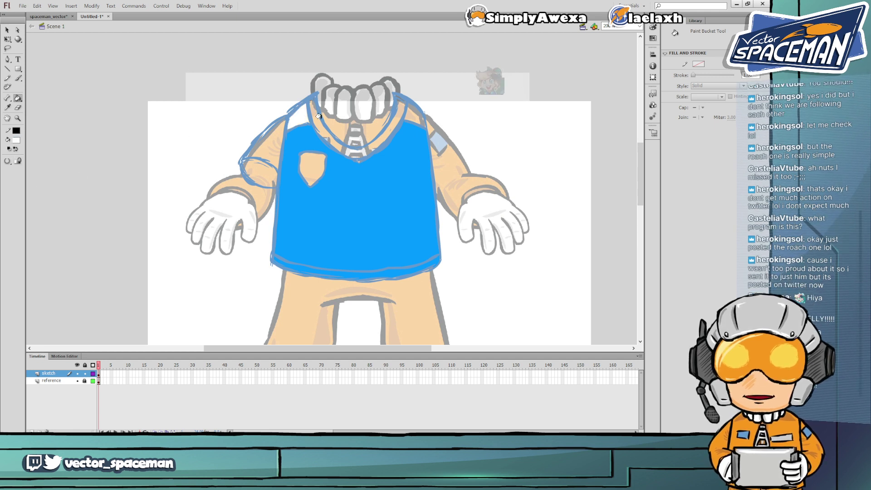
left_click(414, 121)
left_click(300, 268)
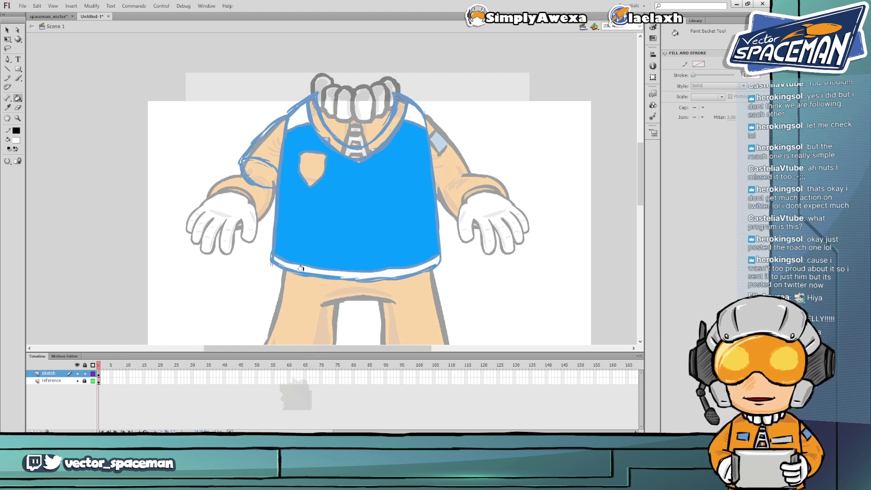
left_click(269, 145)
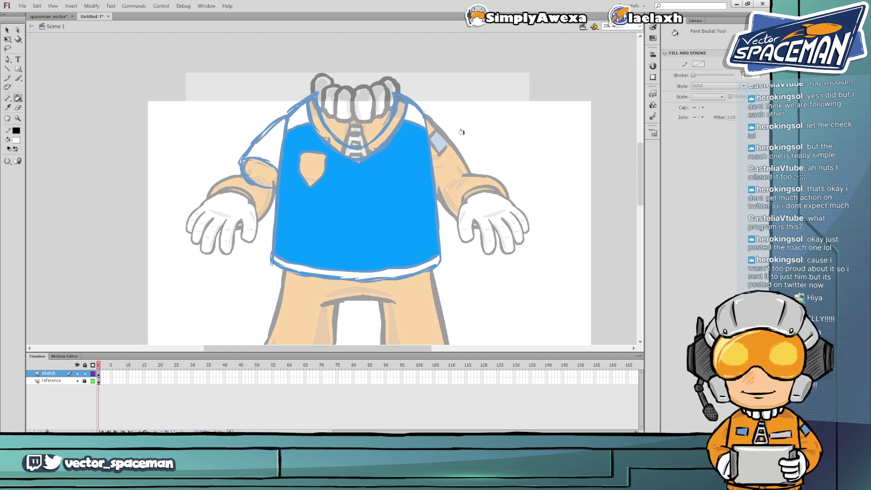
left_click(320, 126)
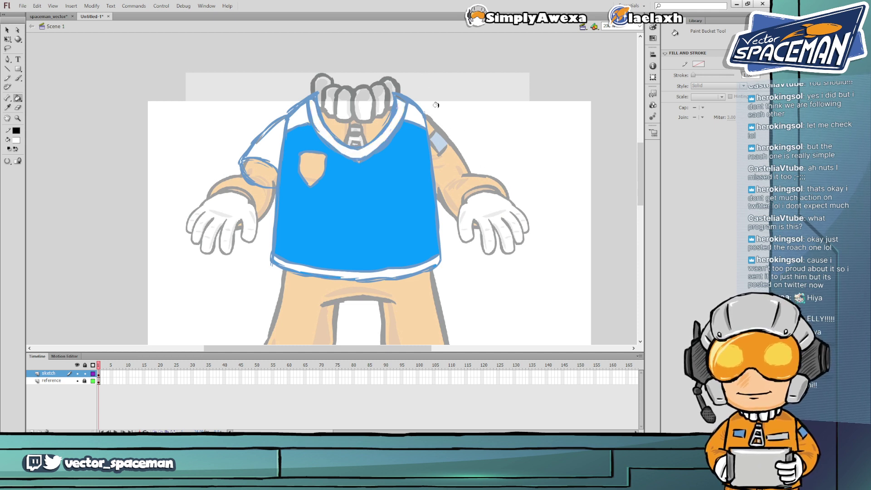
Fill the shield crest on the chest with green
left_click(16, 141)
left_click(92, 166)
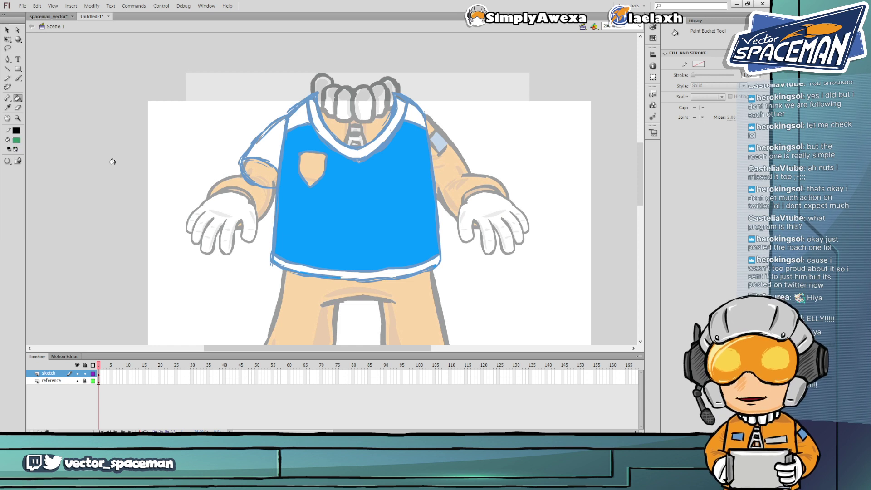
left_click(313, 165)
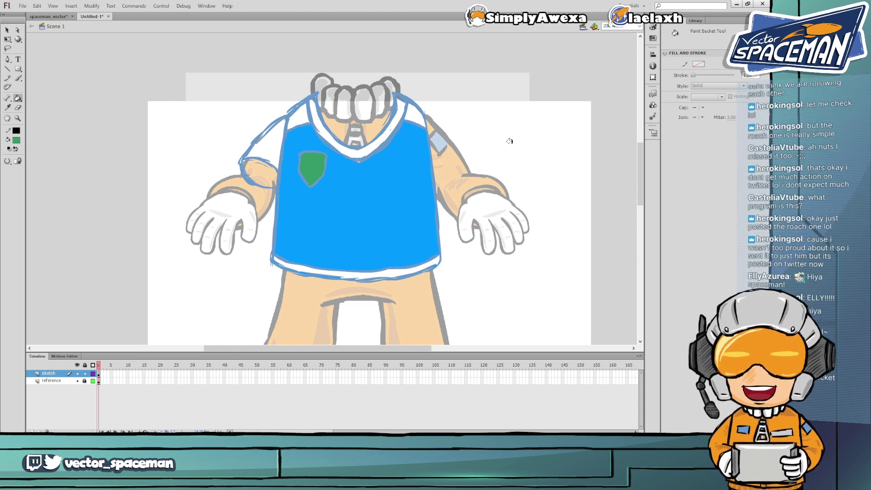
Sample the white from the shirt and refill the shield crest with it
mouse_move(639, 155)
left_mouse_down()
mouse_move(640, 168)
mouse_move(640, 156)
left_mouse_up()
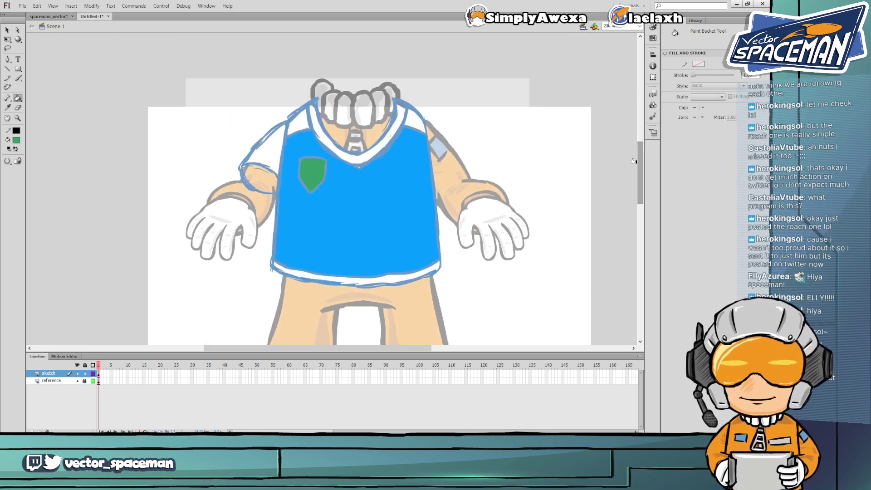
left_click_drag(640, 162, 638, 170)
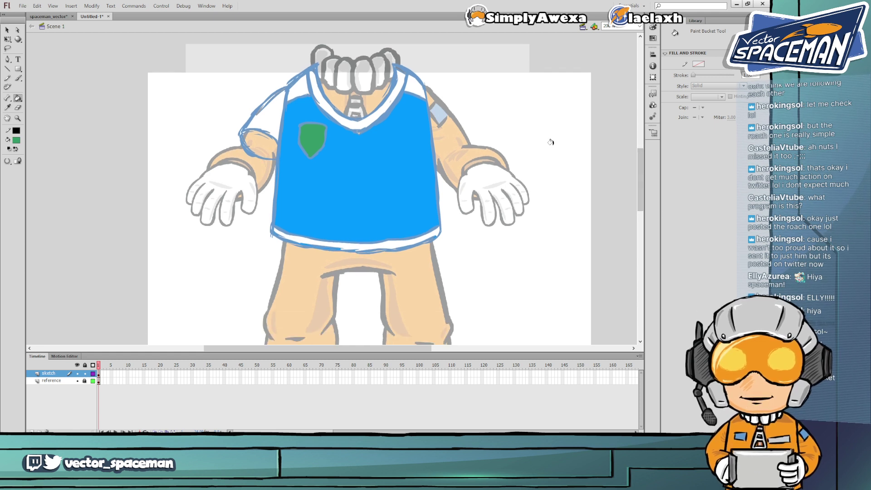
left_click(283, 116, "alt")
left_click(316, 143)
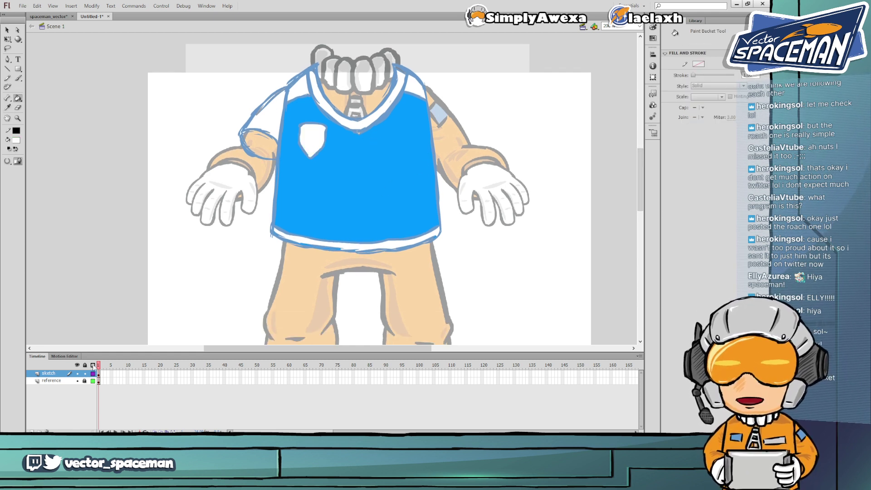
Go back to the browser and compare the colour schemes and crests on jerseys in the earlier image results
key("alt+Tab")
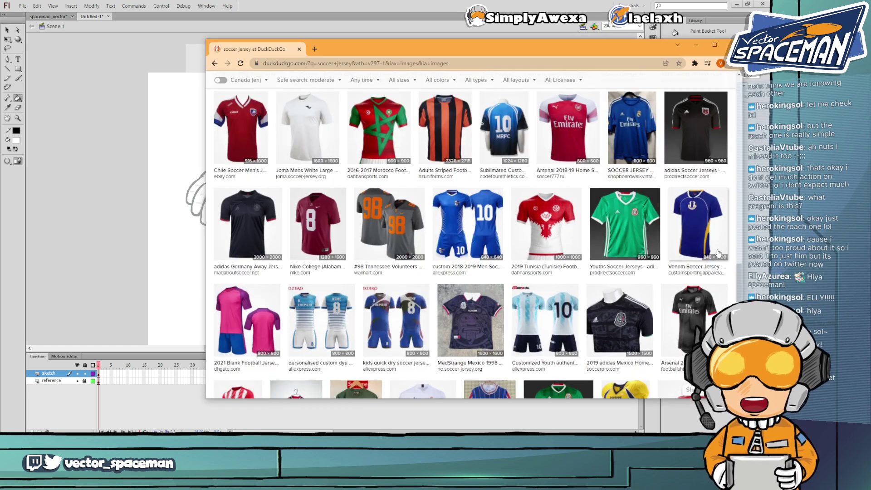
scroll(699, 256, "down", 5)
scroll(699, 255, "up", 15)
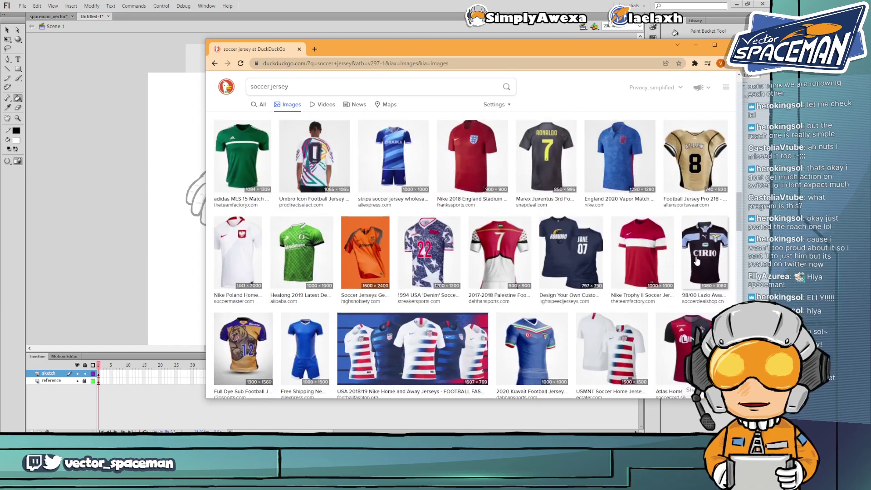
scroll(697, 262, "up", 3)
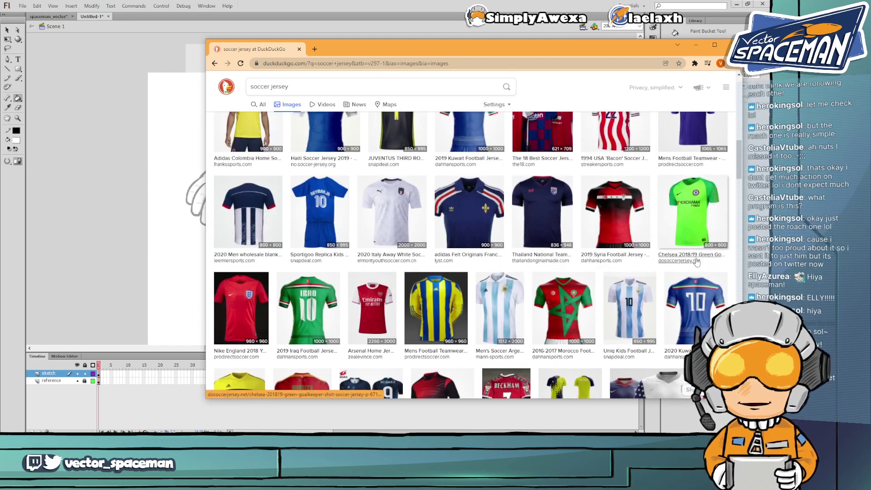
scroll(697, 263, "up", 5)
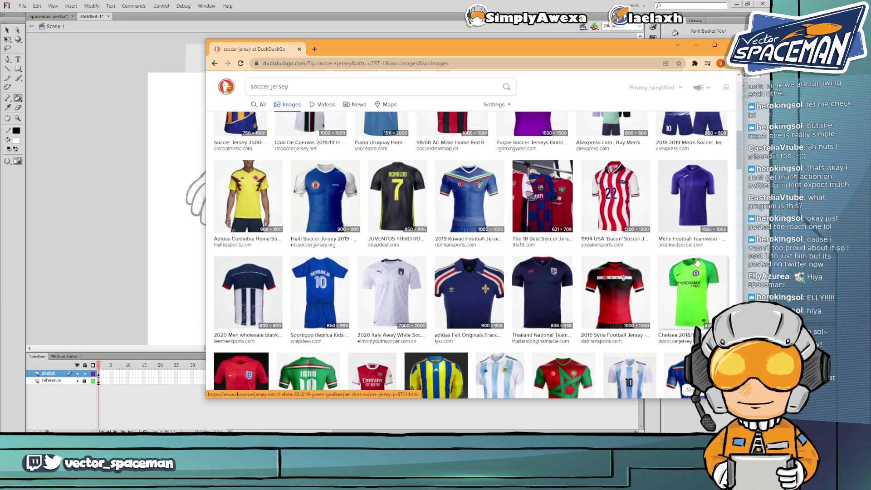
scroll(697, 262, "down", 3)
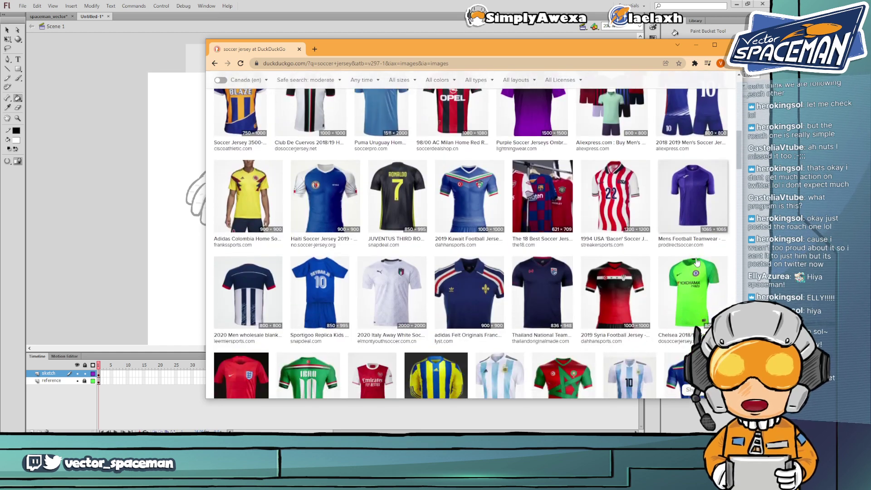
scroll(697, 262, "up", 10)
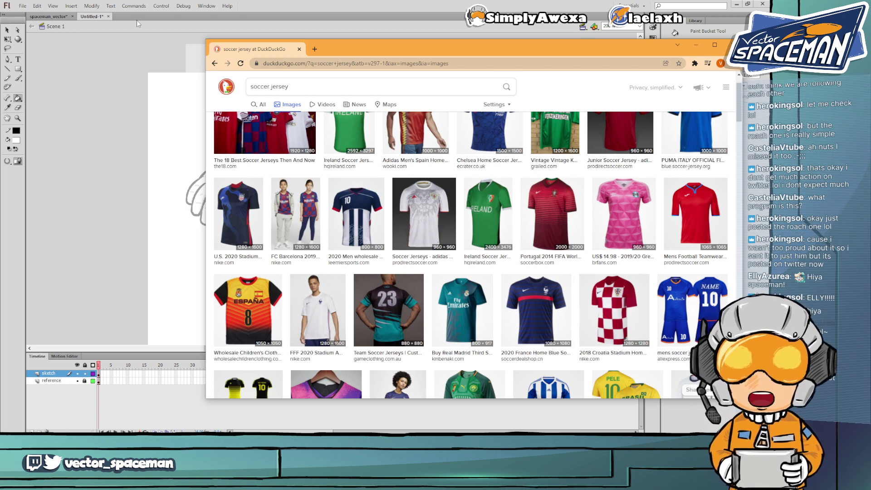
Switch from the browser back to the Untitled-1 shirt drawing in Flash
left_click(89, 17)
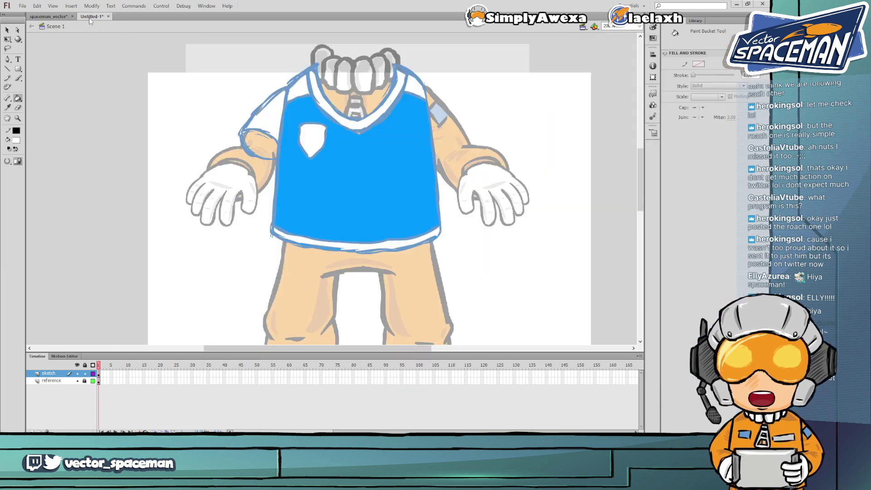
scroll(366, 178, "up", 2)
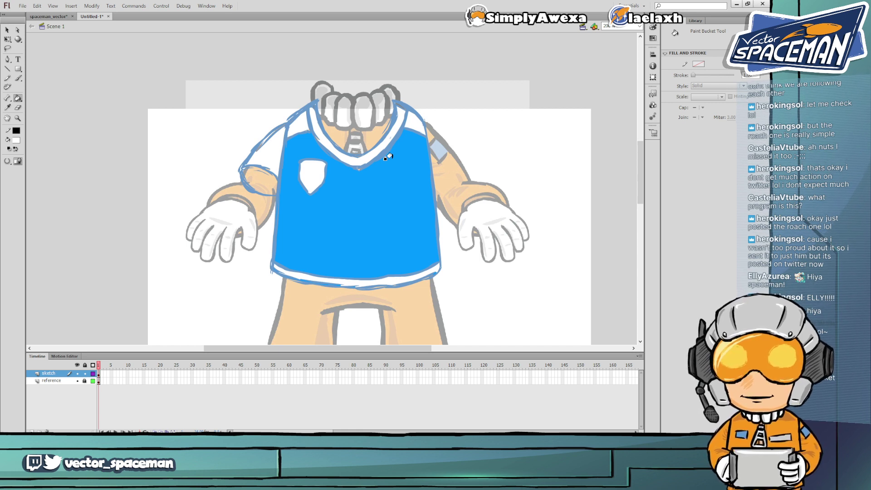
Sample the blue of the shirt outline and brush an upward-curving line across the middle of the torso
key("i")
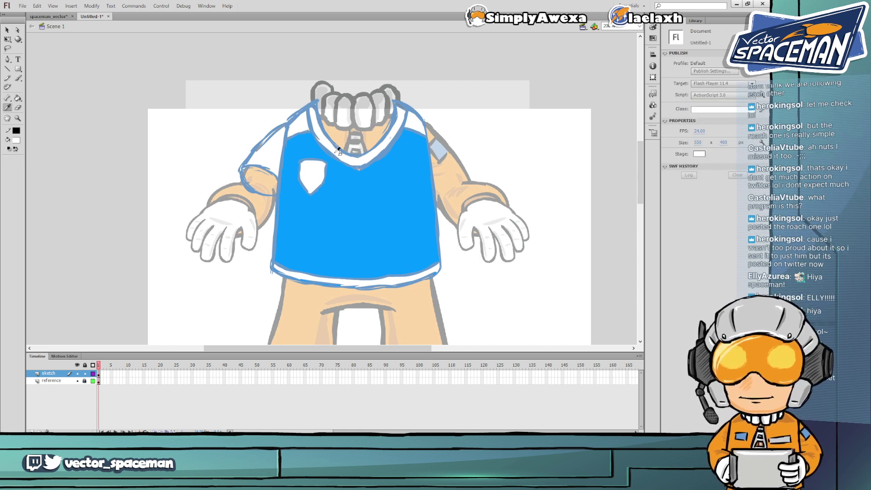
left_click(327, 158)
key("b")
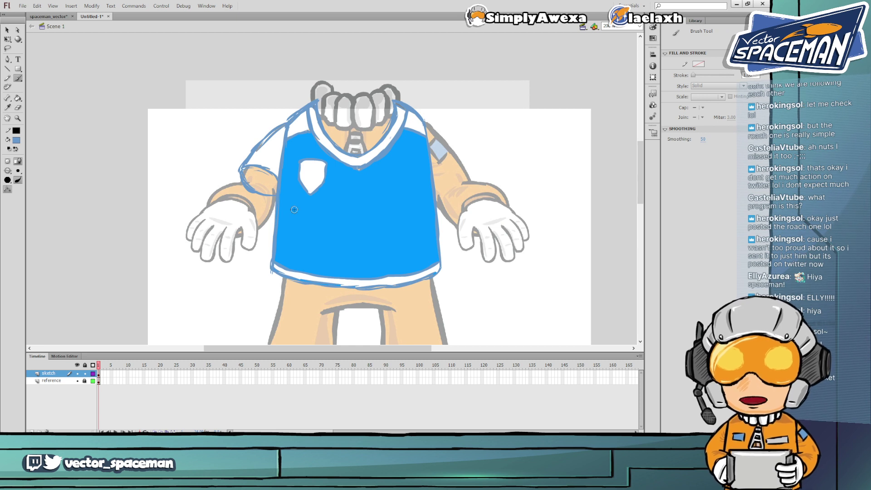
mouse_move(305, 207)
left_mouse_down()
mouse_move(285, 217)
mouse_move(341, 199)
mouse_move(374, 200)
mouse_move(429, 221)
left_mouse_up()
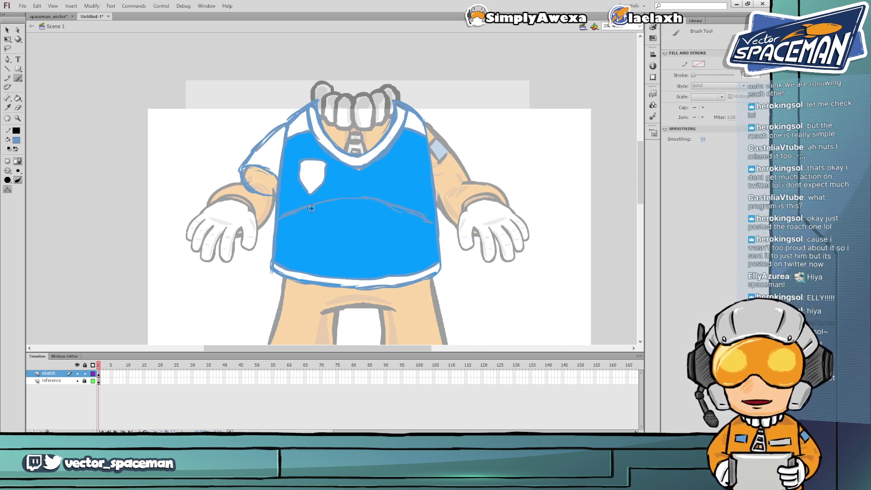
Brush four vertical stripe lines from the curved torso line down to the hem band
left_click_drag(314, 206, 309, 261)
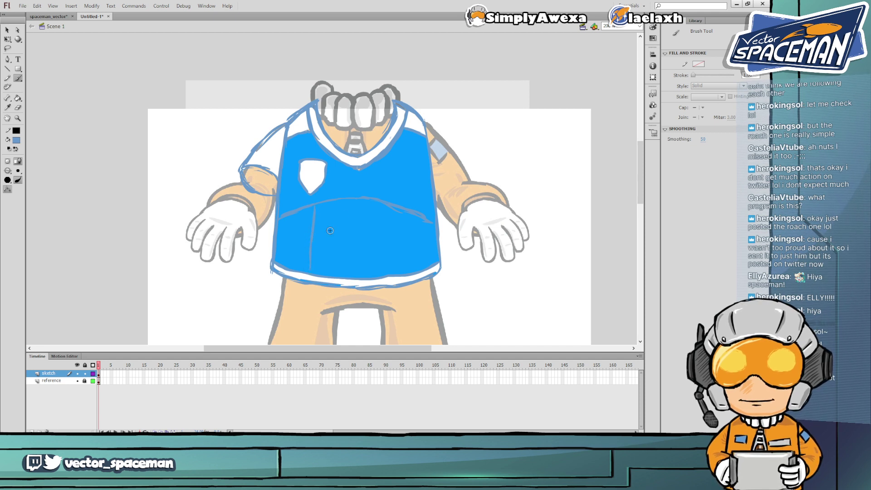
left_click_drag(340, 200, 338, 272)
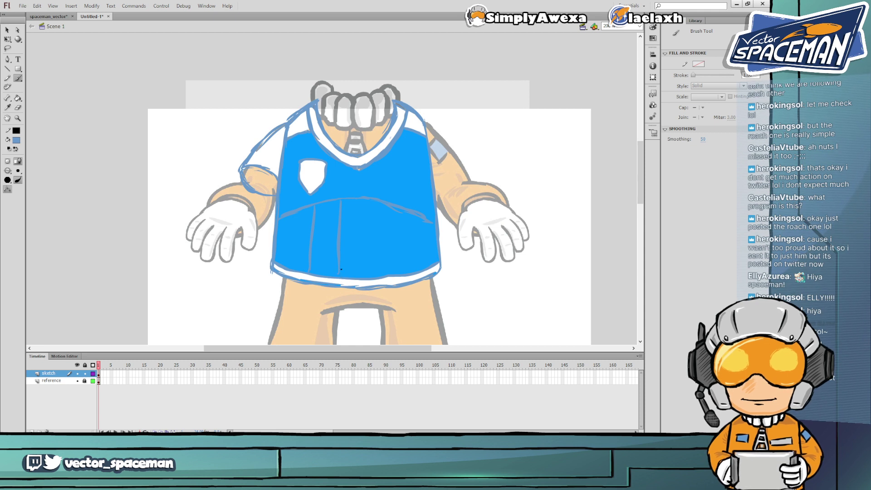
left_click_drag(375, 200, 375, 274)
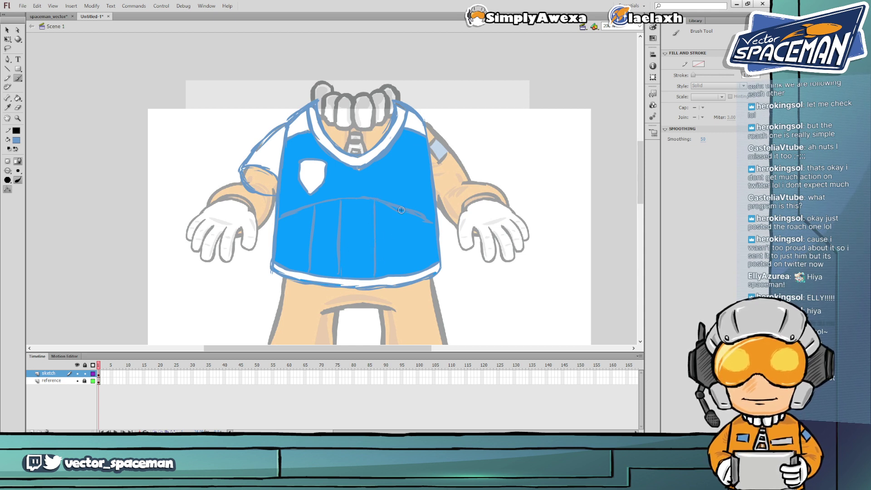
left_click_drag(401, 211, 403, 271)
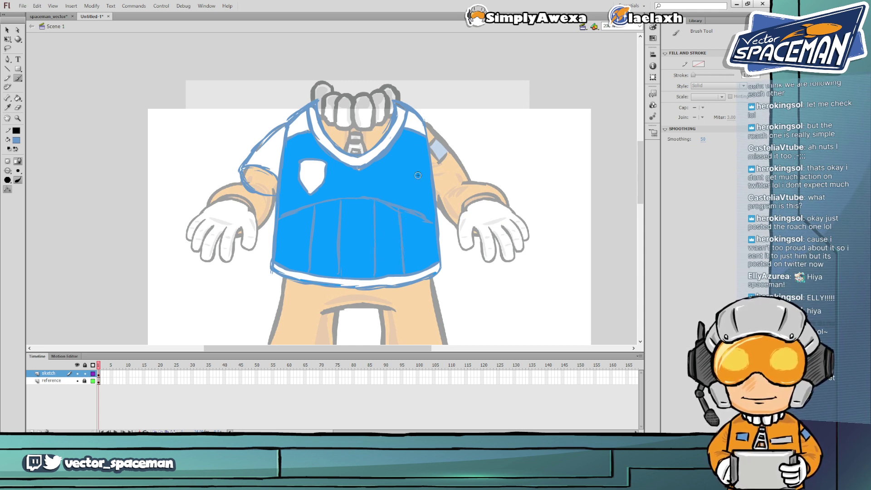
Sample the white of the collar band and fill the second and fourth stripes with it
key("i")
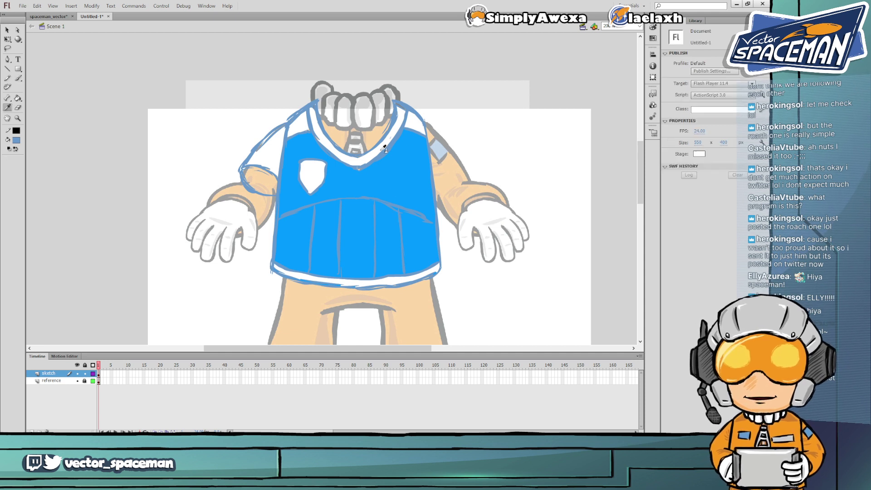
left_click(366, 156)
left_click(320, 224)
left_click(387, 223)
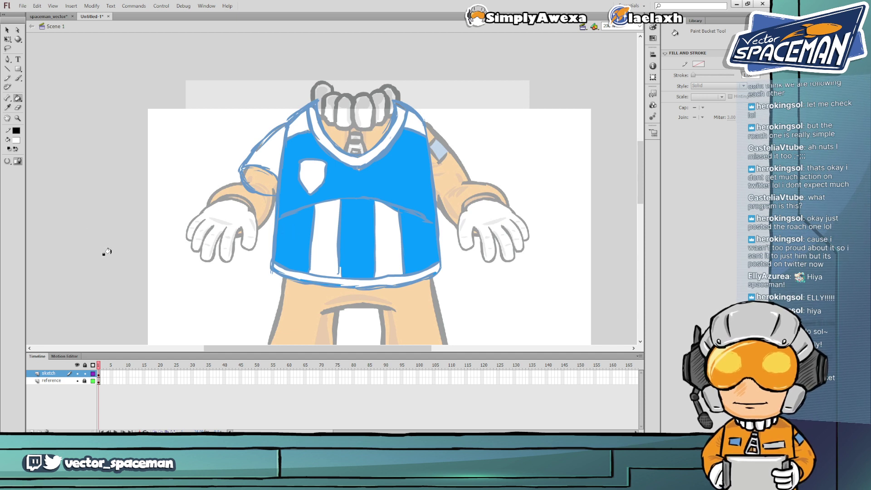
Set the fill colour to dark blue #0033CC and fill the first, third and fifth stripes
left_click(16, 140)
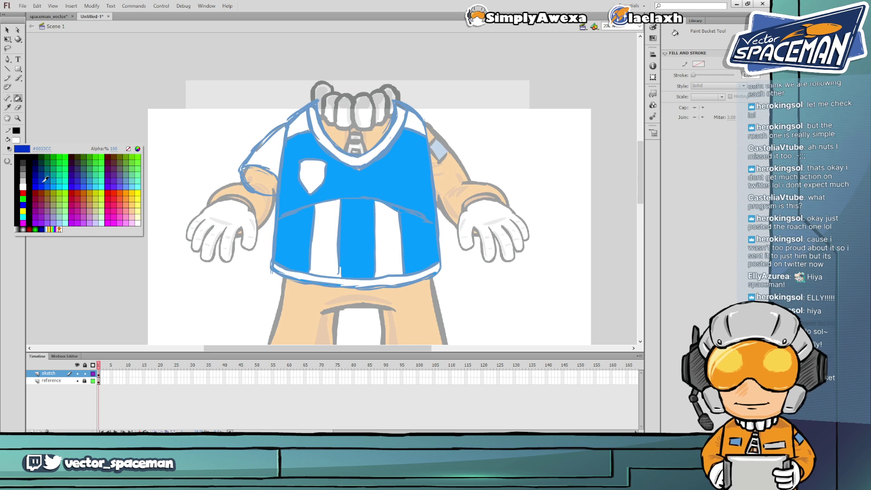
left_click(45, 180)
left_click(290, 236)
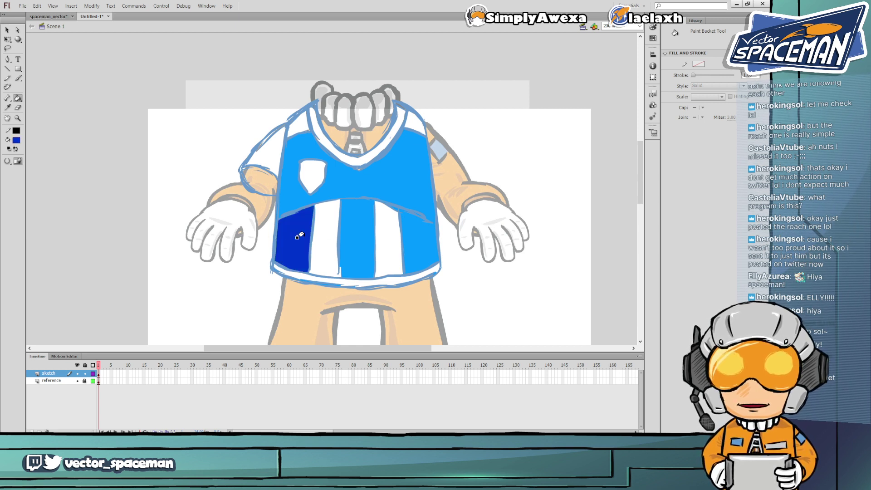
left_click(359, 227)
left_click(429, 241)
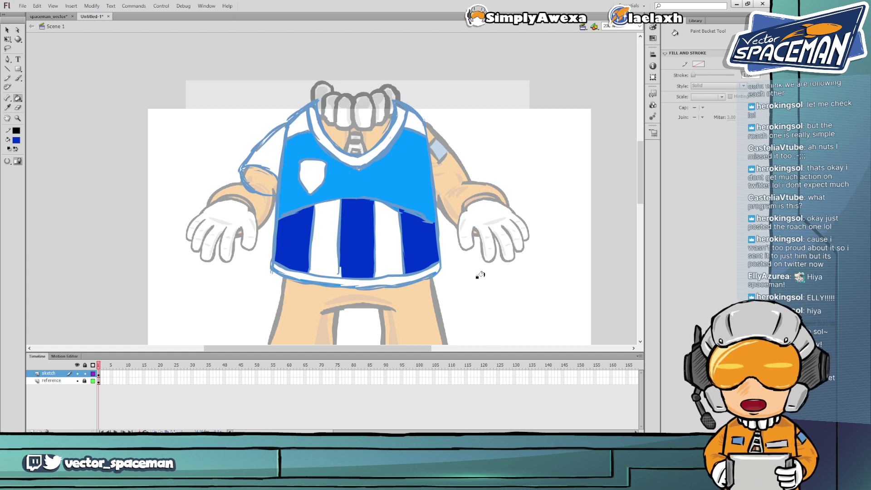
Undo the three dark blue stripe fills
scroll(449, 299, "up", 1)
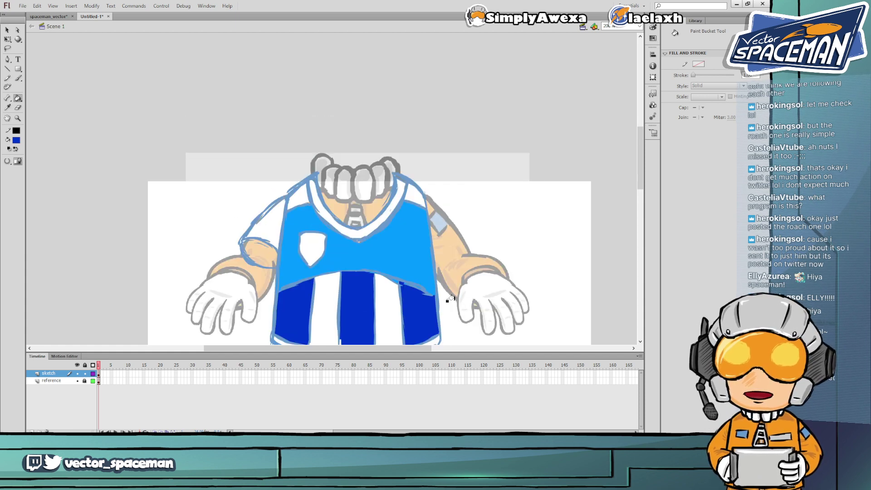
scroll(447, 300, "down", 2)
key("ctrl+z")
key("ctrl+z")
key("ctrl+z")
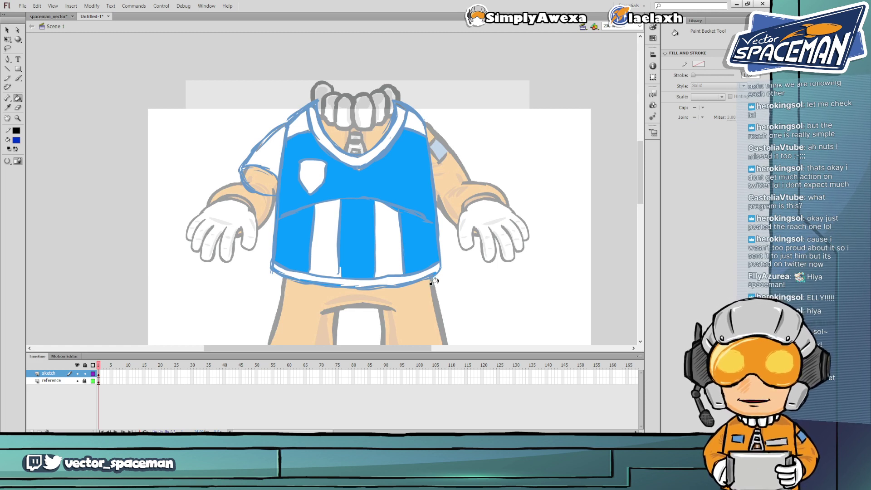
scroll(475, 291, "down", 2)
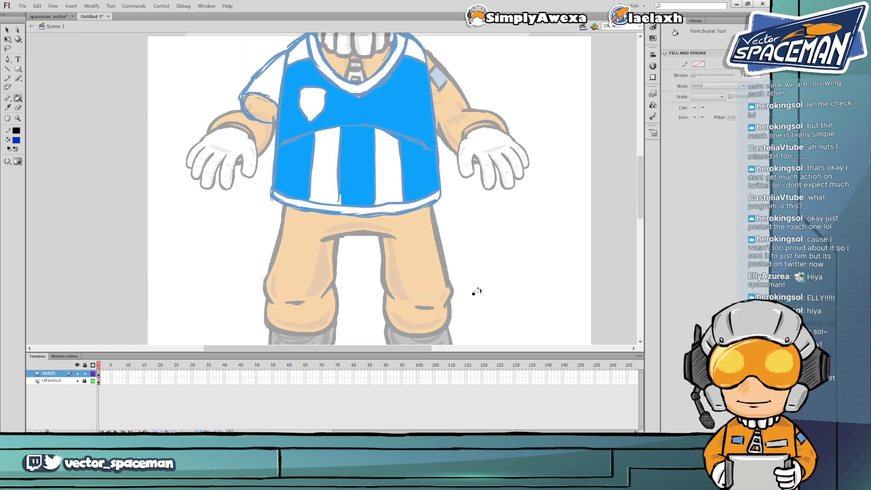
scroll(454, 292, "up", 2)
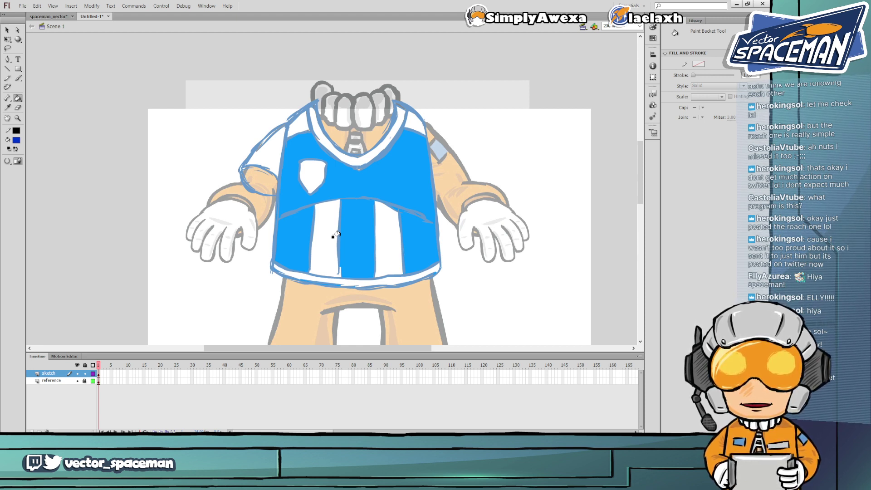
Undo the white stripe fills, the vertical stripe lines and the curved line on the torso
left_click(388, 238)
left_click(323, 240)
key("ctrl+z")
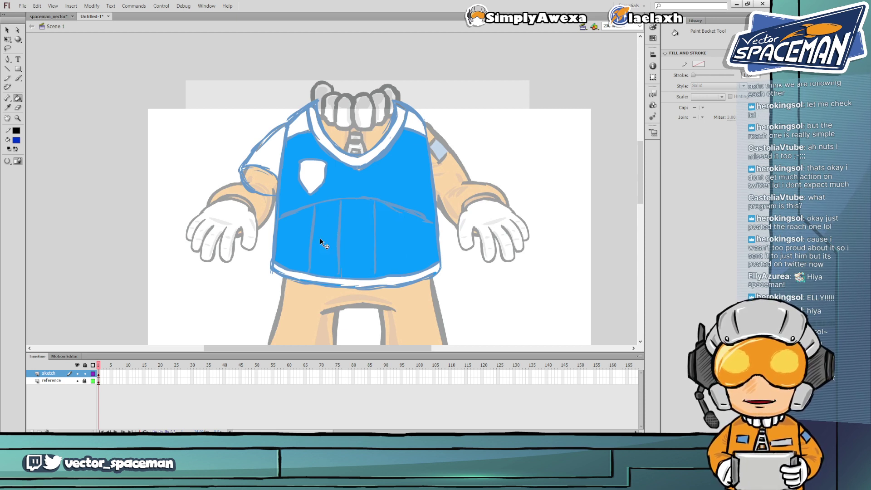
key("ctrl+z")
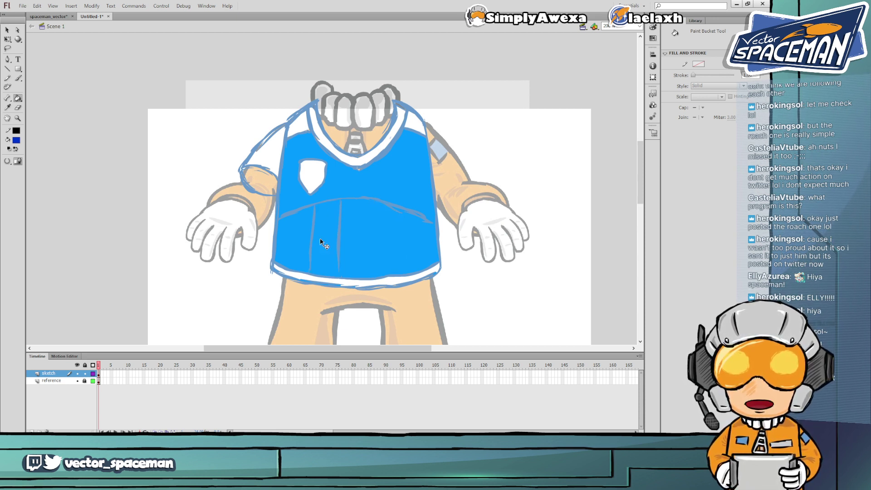
key("ctrl+z")
key("ctrl+z")
key("ctrl+z")
key("ctrl+z")
key("ctrl+z")
key("ctrl+z")
key("ctrl+z")
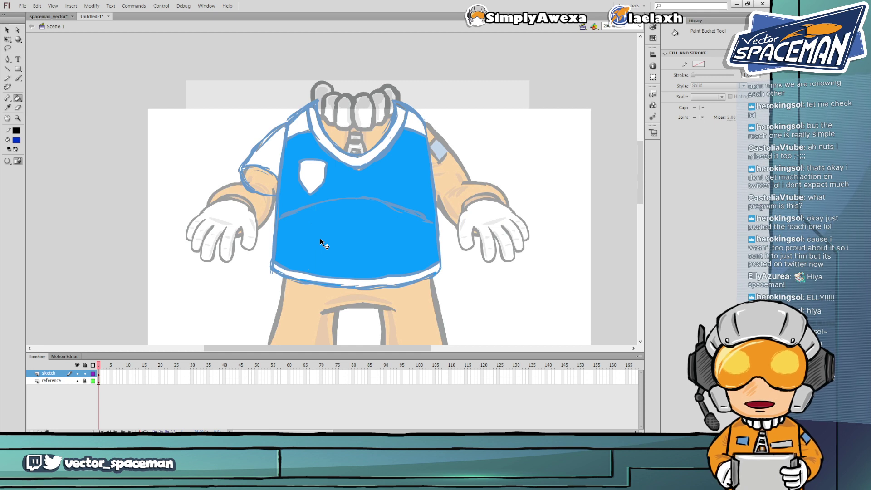
key("ctrl+z")
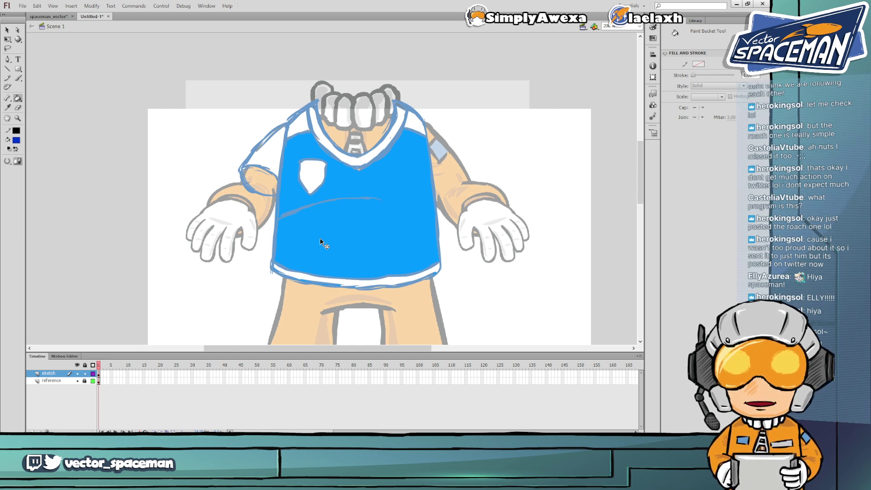
key("ctrl+z")
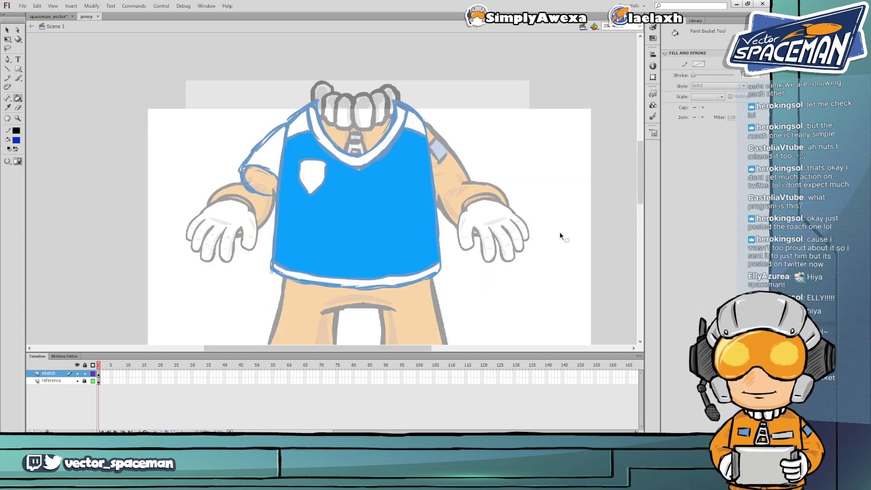
Sample the torso's bright blue, darken it to RGB 0, 119, 198 and refill the torso with it
left_click(343, 231)
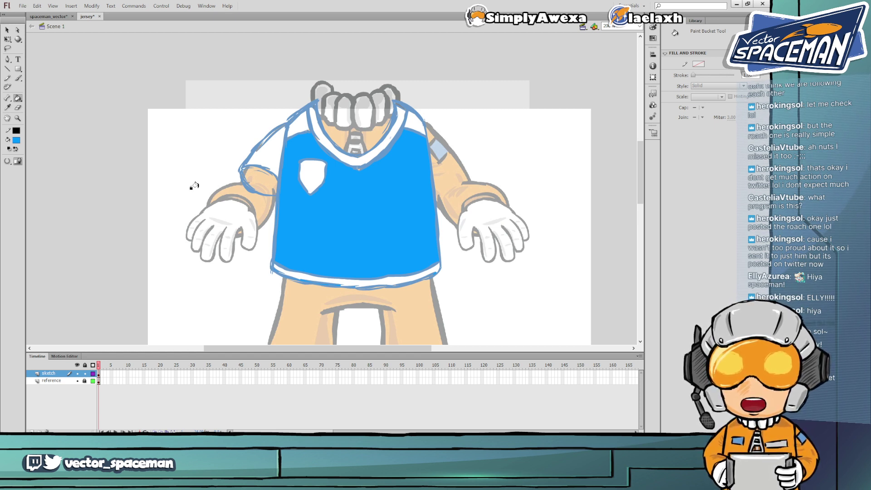
left_click(14, 142)
left_click(136, 149)
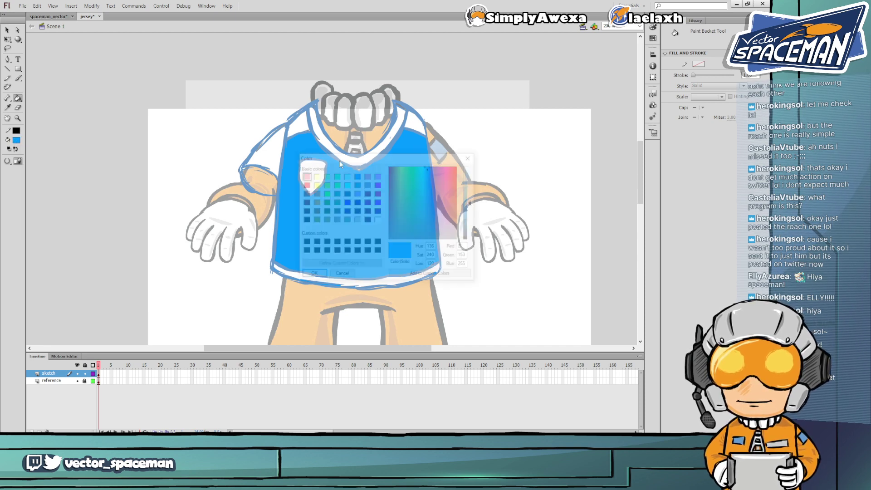
left_click_drag(474, 202, 473, 213)
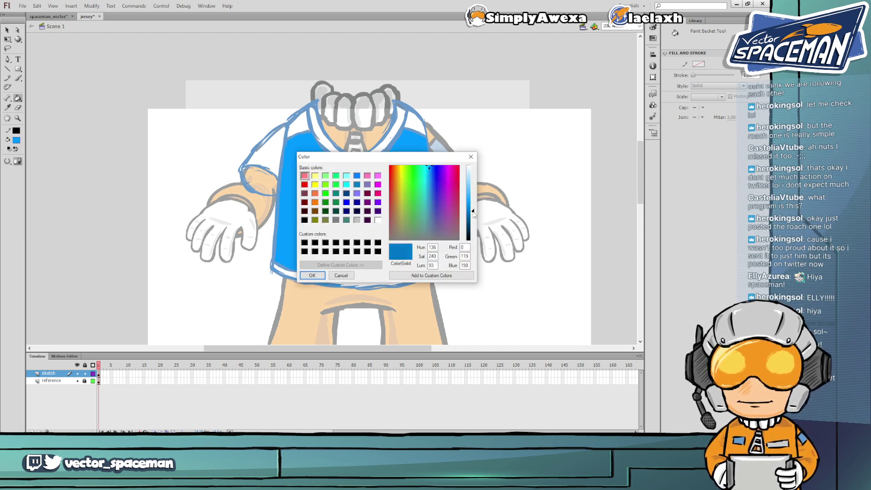
left_click(312, 275)
left_click(384, 216)
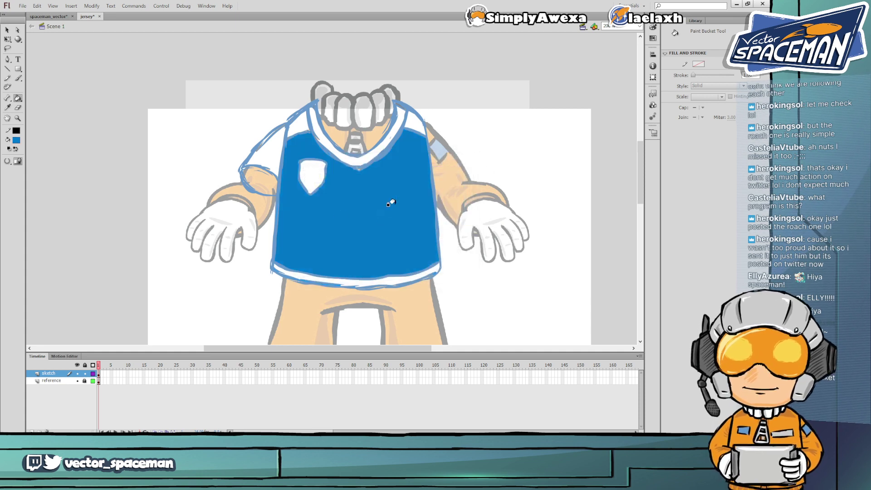
Darken the fill colour further to RGB 0, 87, 145 and fill the collar band with it
left_click(17, 141)
left_click(137, 149)
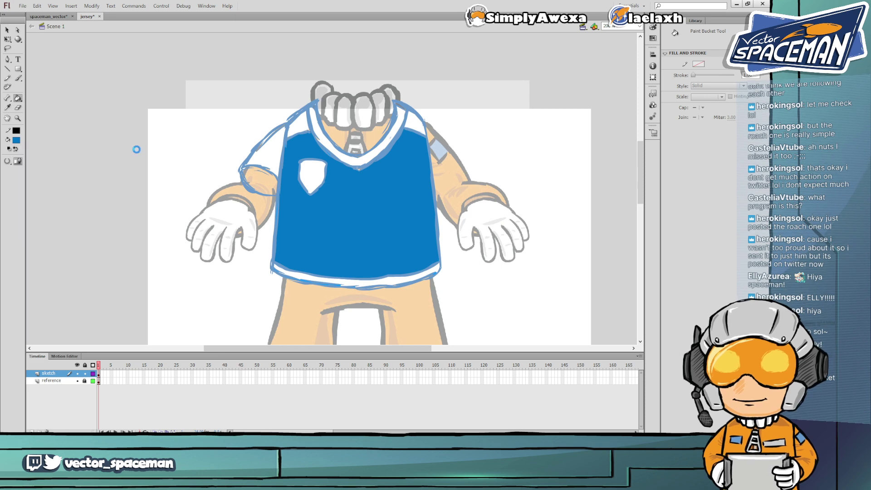
left_click_drag(473, 213, 474, 224)
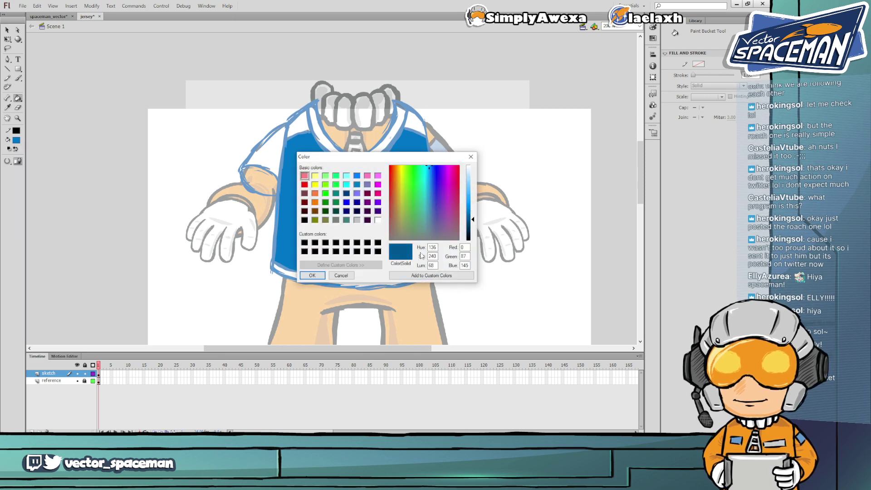
left_click(313, 275)
left_click(320, 131)
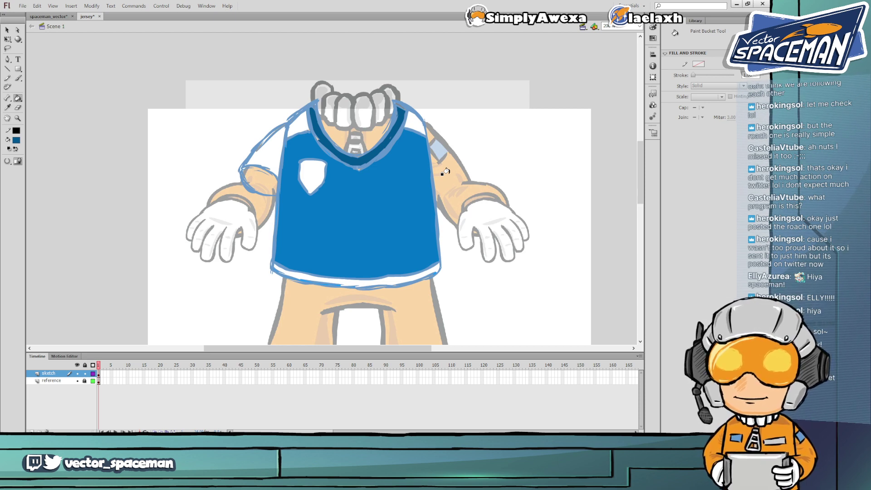
Undo the dark blue collar fill
scroll(442, 182, "down", 2)
scroll(427, 209, "up", 3)
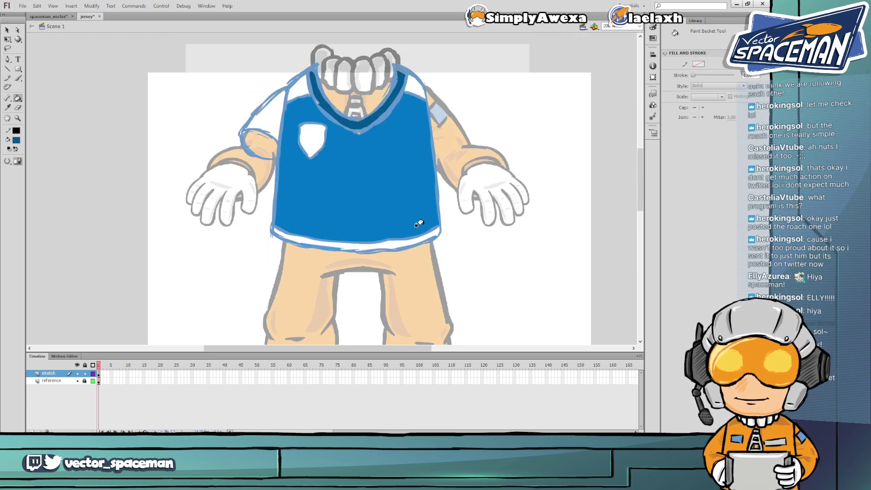
scroll(420, 226, "down", 2)
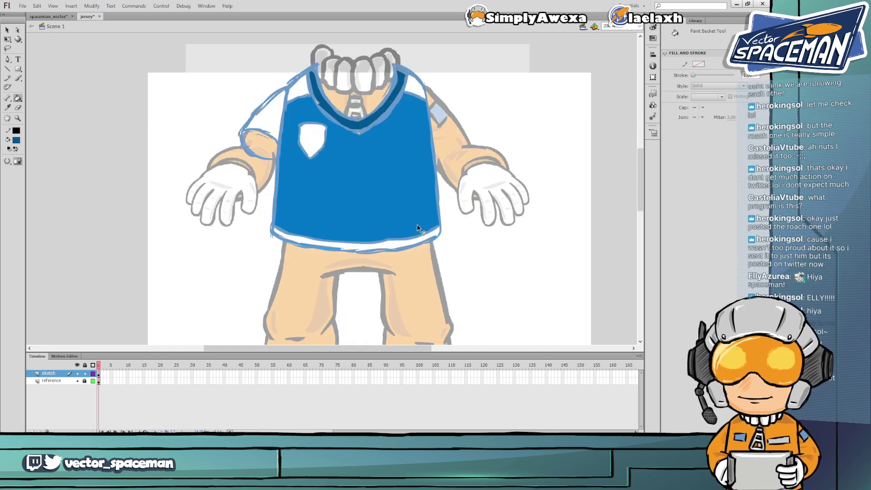
key("ctrl+z")
scroll(413, 223, "up", 2)
scroll(413, 223, "down", 2)
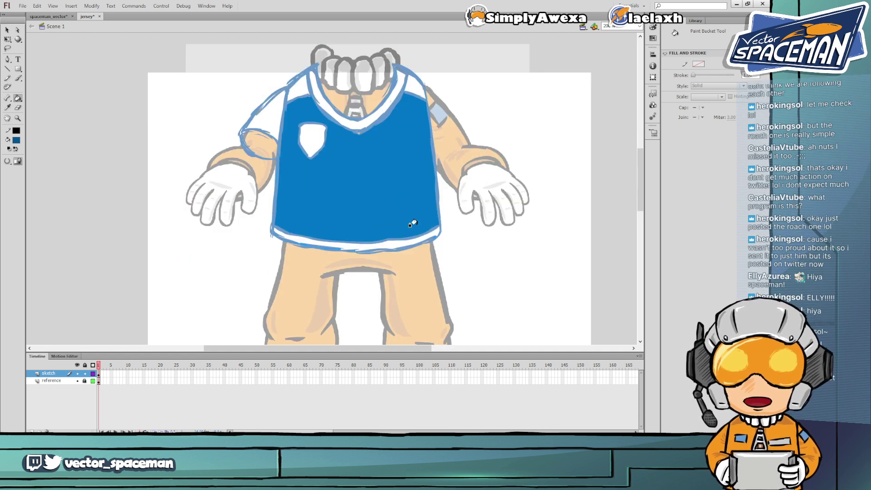
scroll(413, 223, "up", 1)
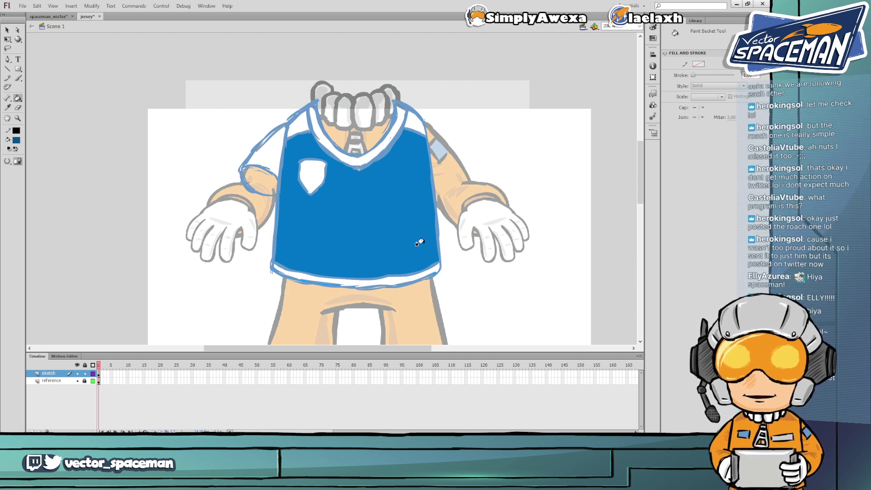
Save the jersey document
key("ctrl+s")
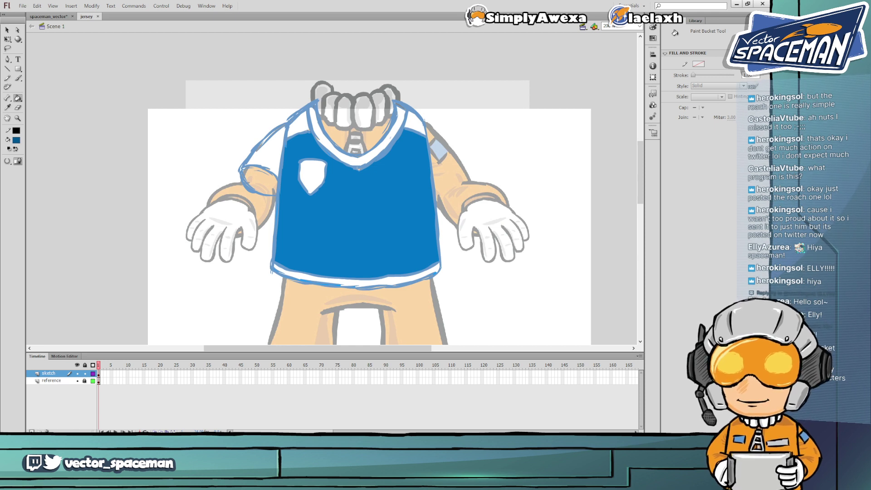
Add a new layer above the sketch layer and name it "base"
left_click(32, 431)
double_click(57, 375)
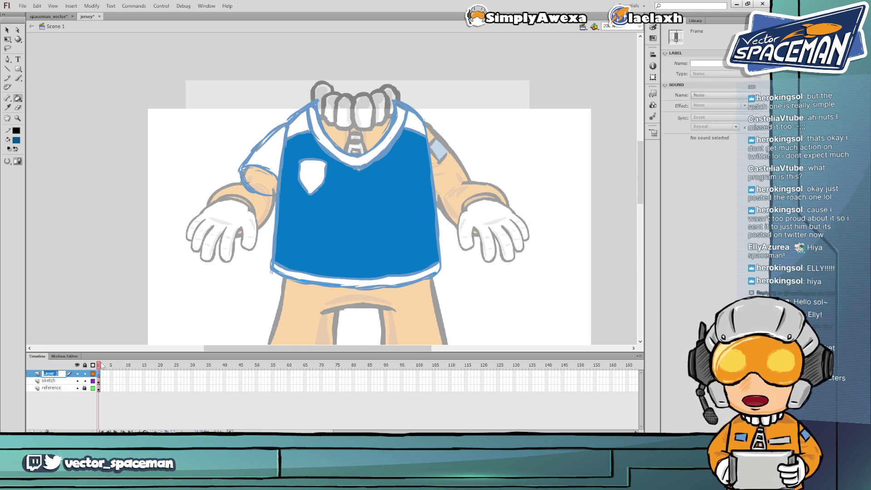
type("base")
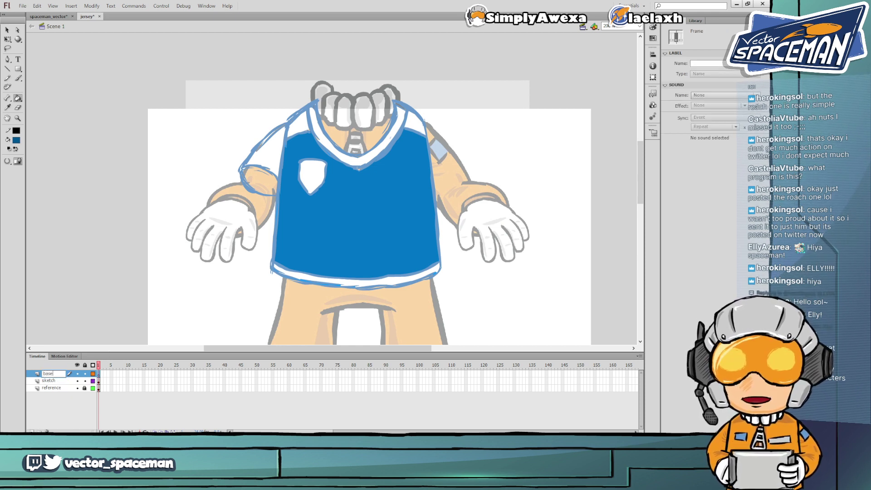
left_click(107, 353)
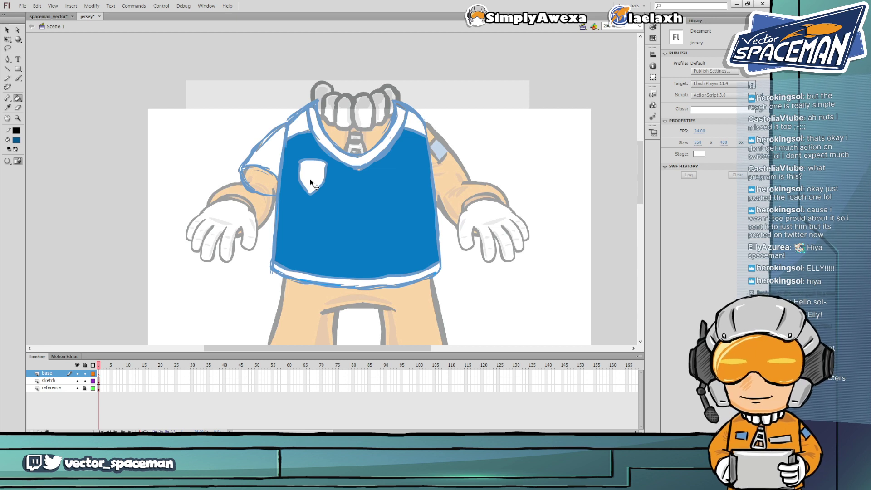
Set the Brush tool's fill colour to black for inking
key("b")
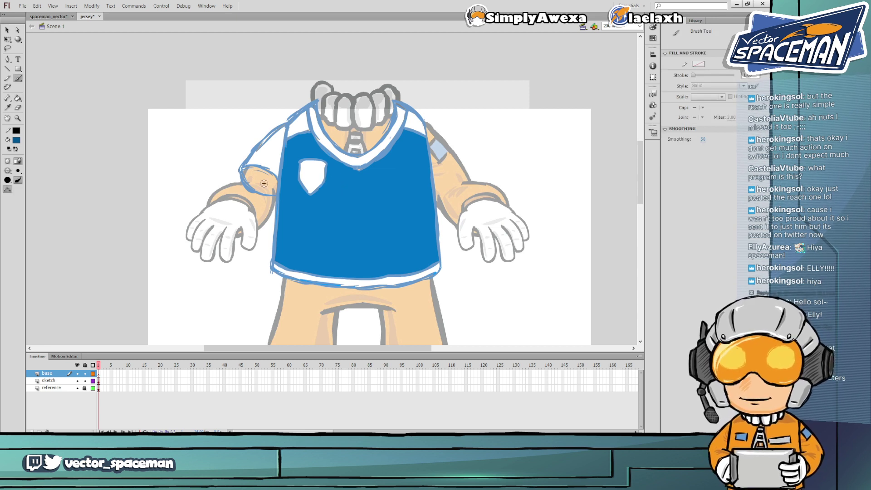
left_click(16, 141)
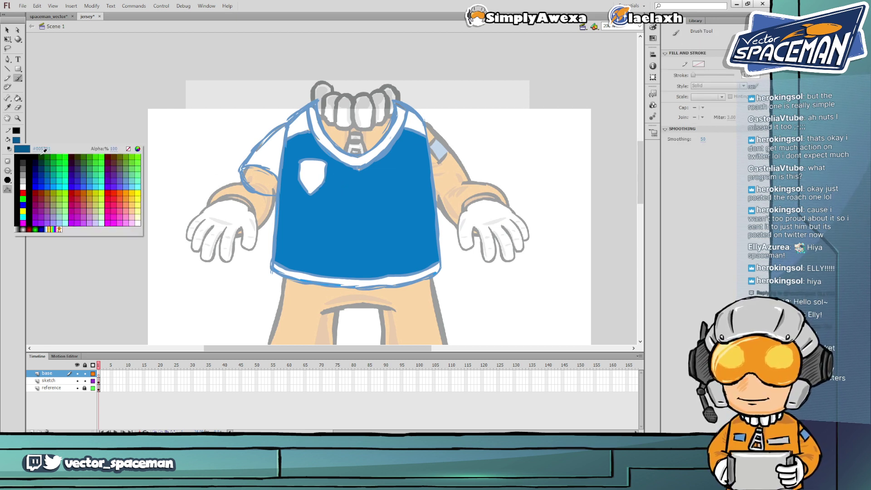
left_click(16, 156)
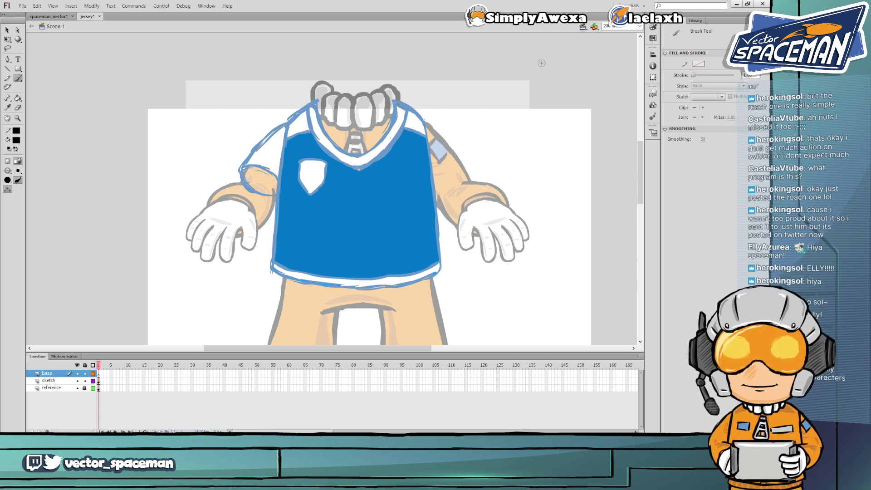
left_click_drag(286, 126, 284, 159)
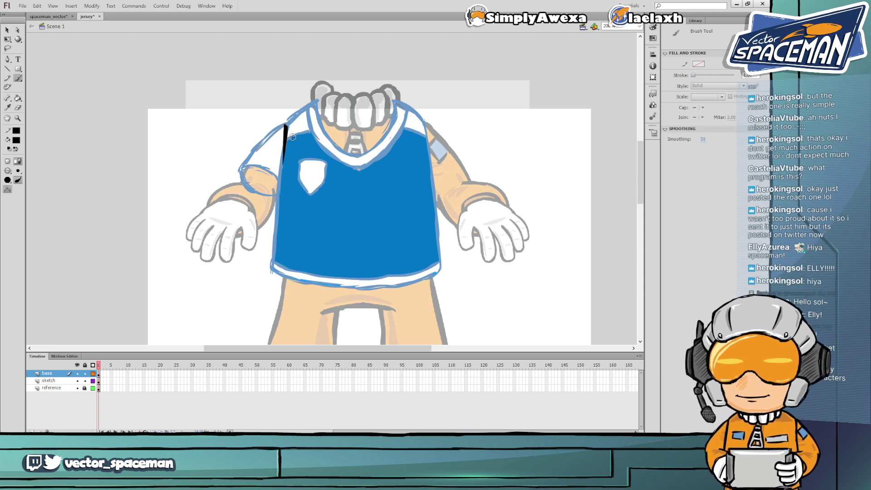
key("ctrl+z")
left_click_drag(287, 122, 272, 270)
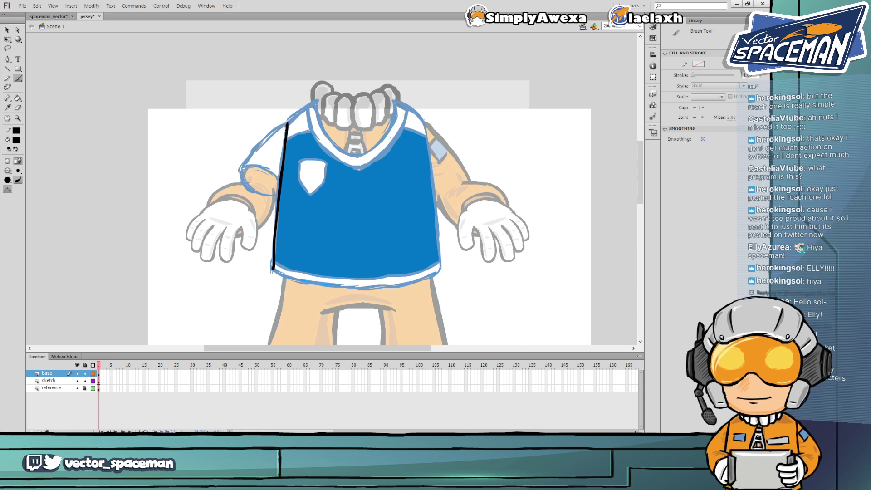
left_click_drag(278, 197, 272, 253)
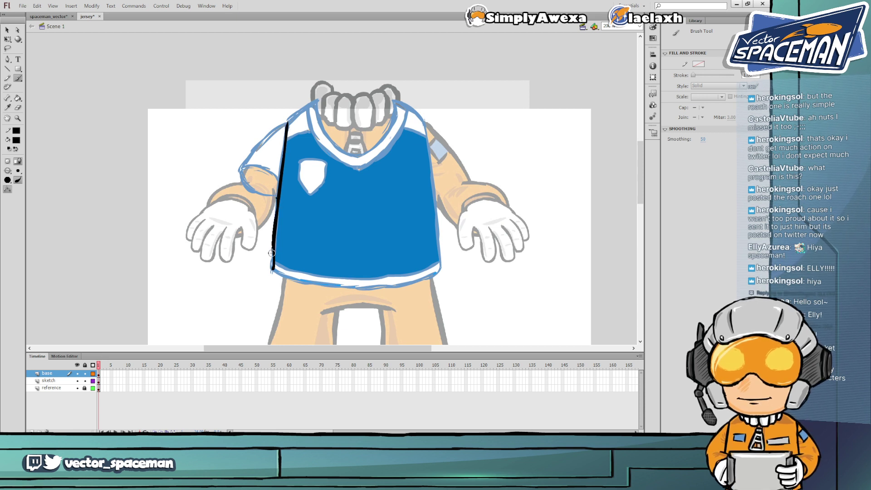
key("ctrl+z")
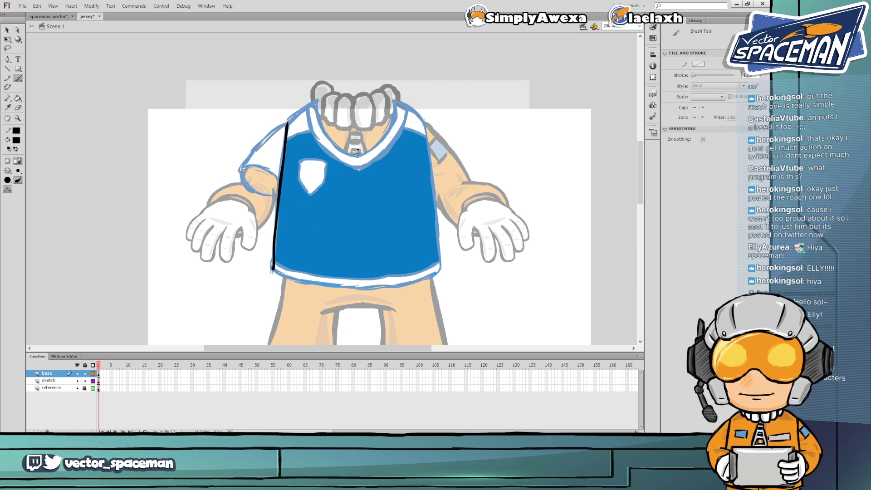
key("ctrl+z")
key("ctrl+z")
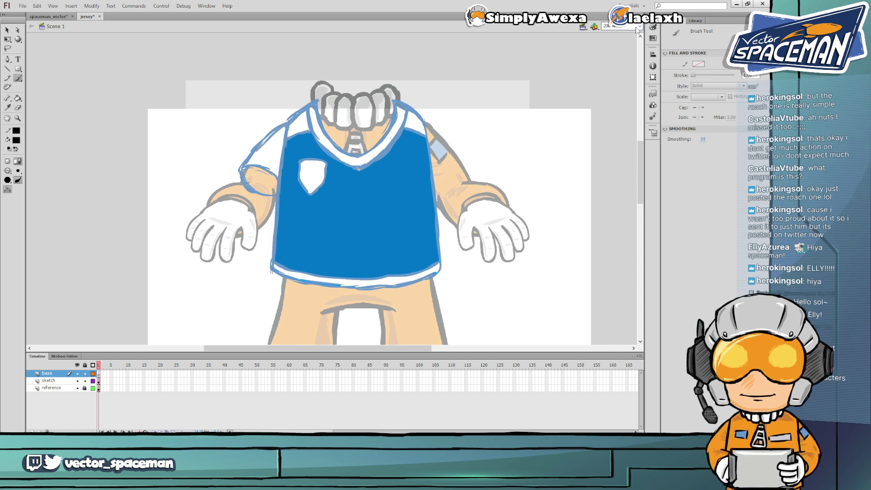
left_click(640, 25)
left_click(610, 60)
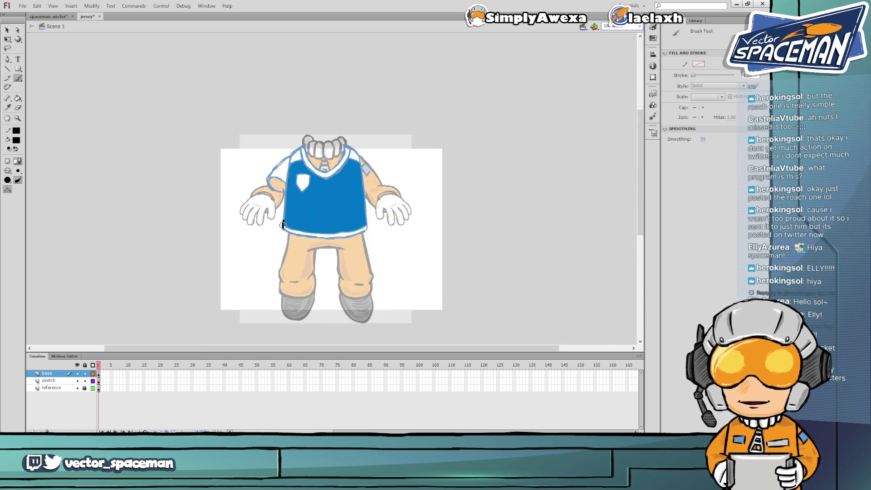
left_click_drag(283, 226, 285, 197)
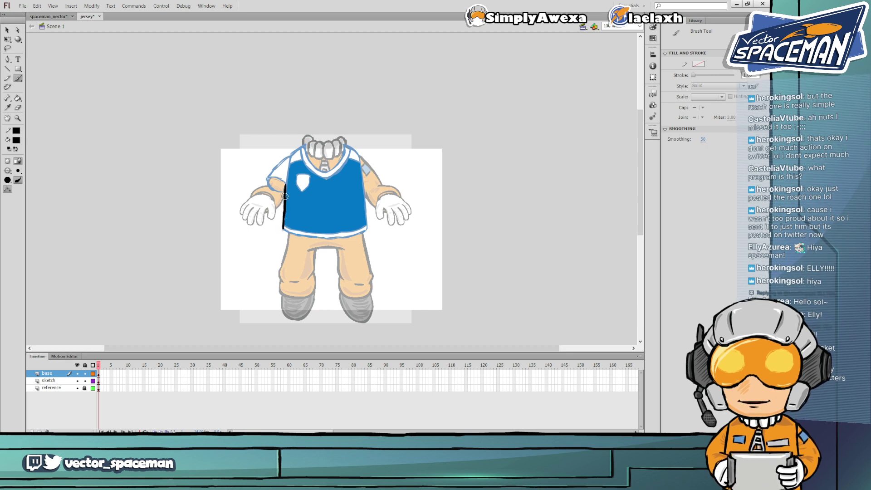
key("ctrl+z")
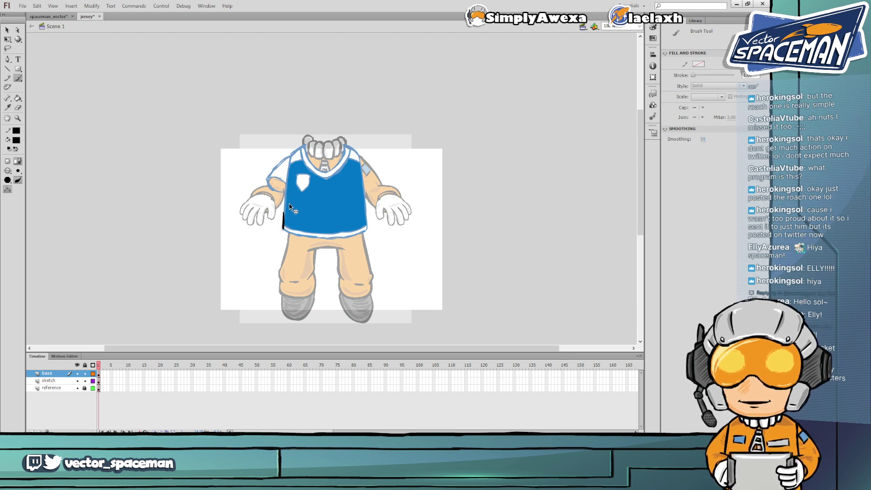
key("ctrl+z")
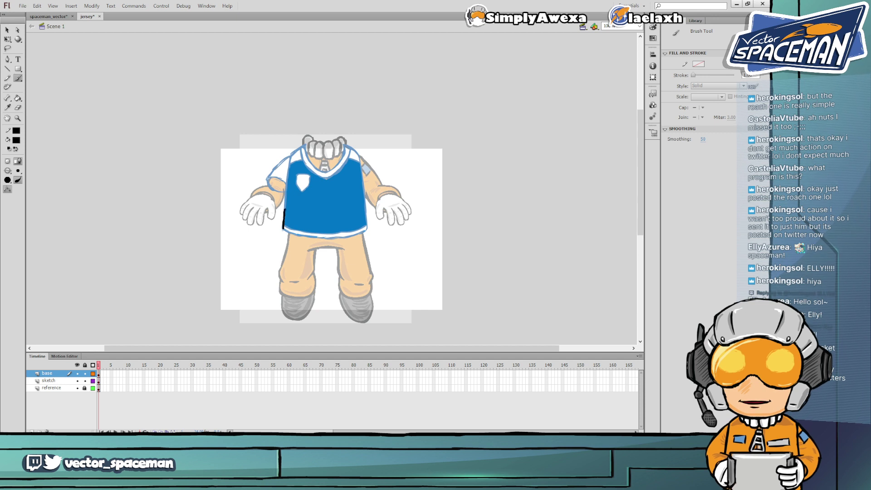
left_click_drag(290, 156, 289, 170)
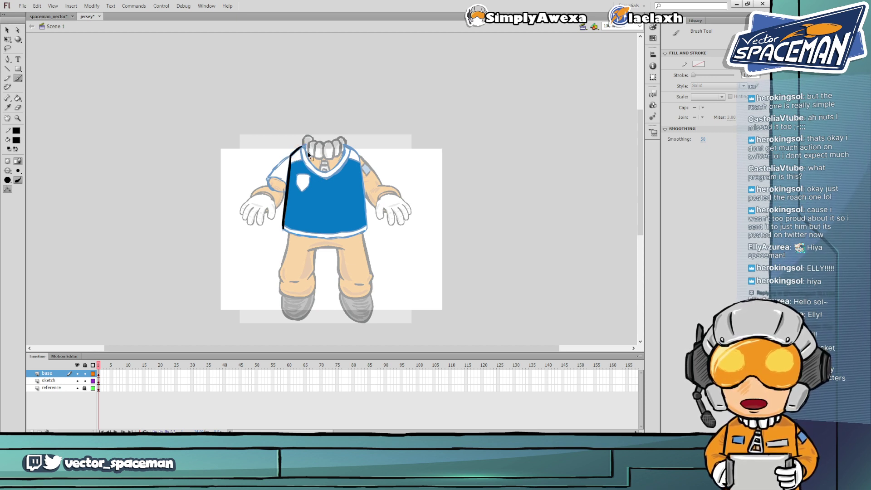
key("ctrl+z")
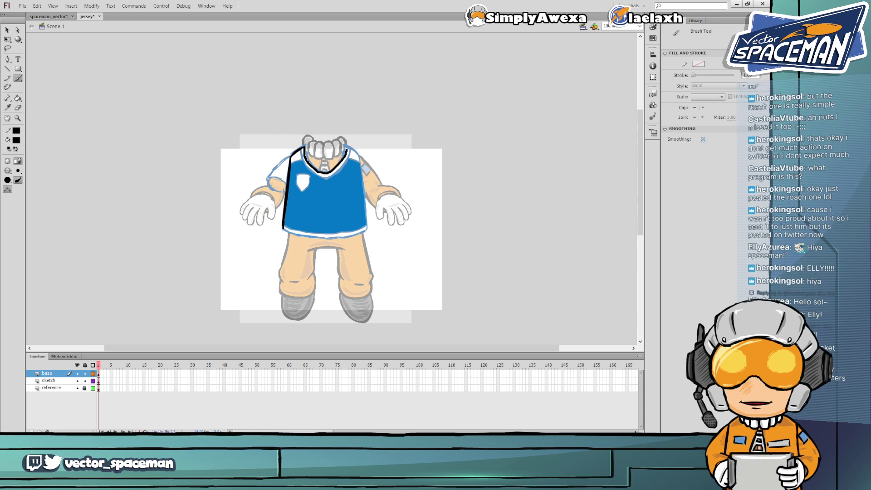
left_click_drag(347, 148, 347, 147)
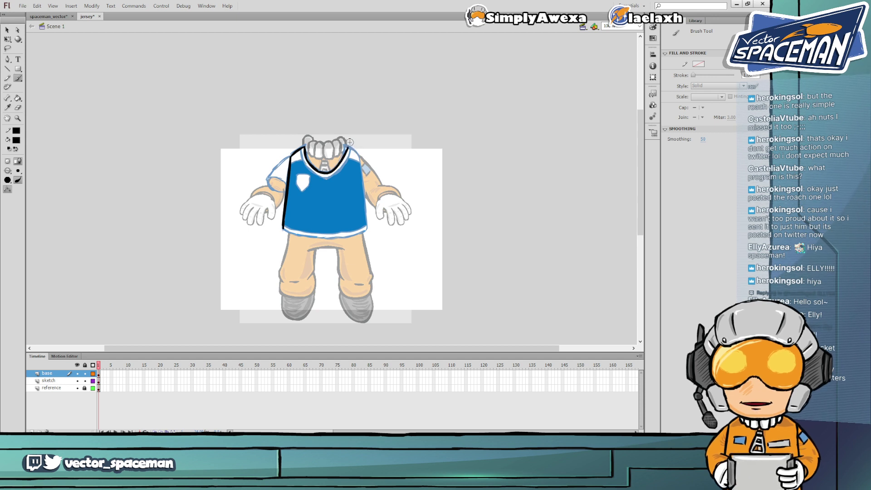
left_click(640, 27)
left_click(623, 64)
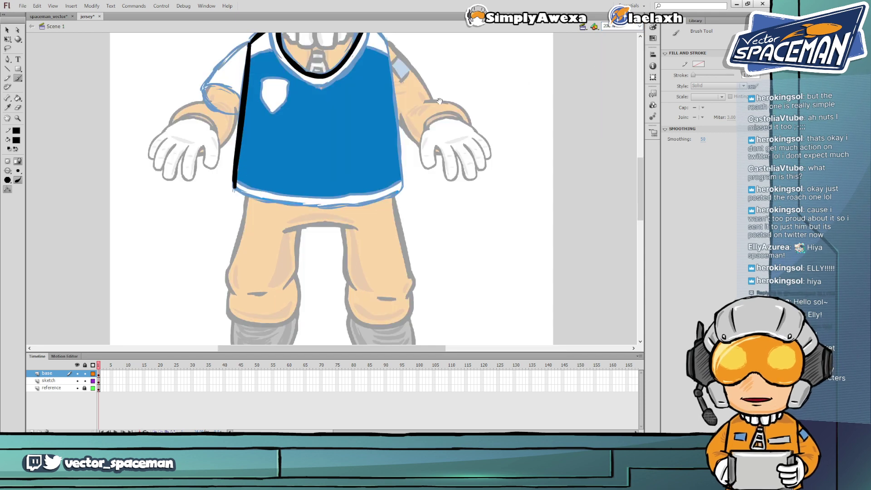
left_click_drag(439, 101, 458, 171)
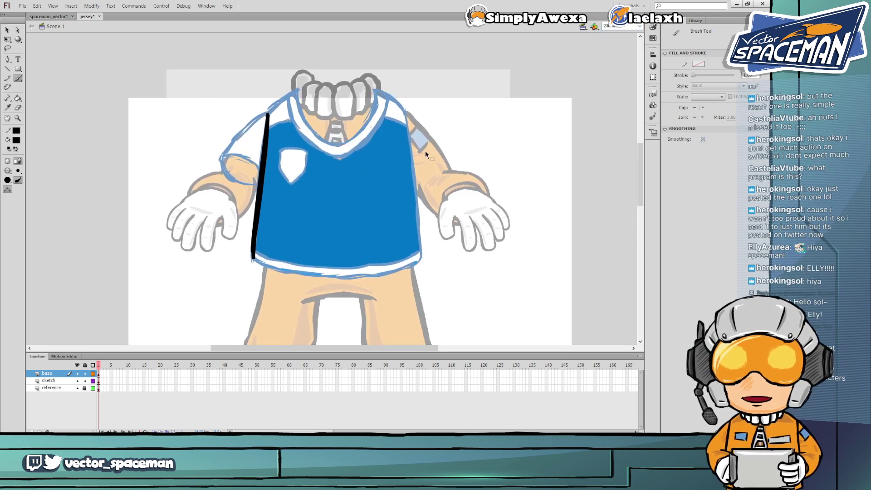
key("ctrl+z")
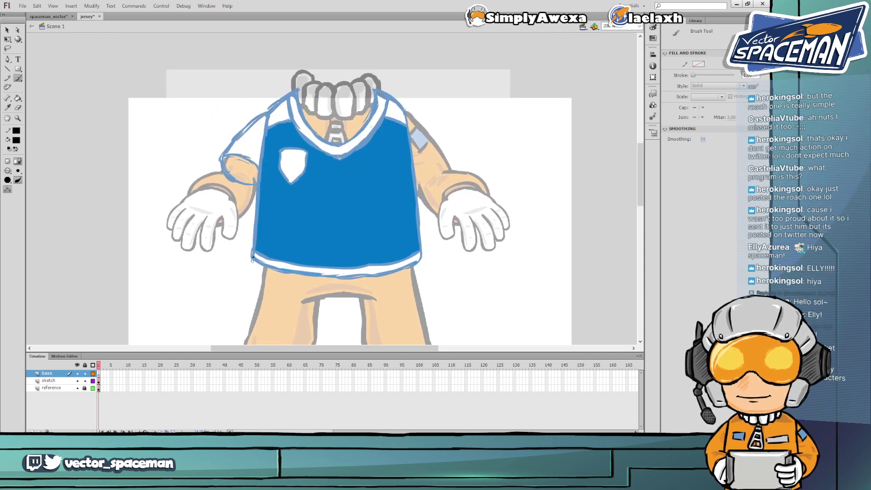
left_click_drag(253, 257, 259, 191)
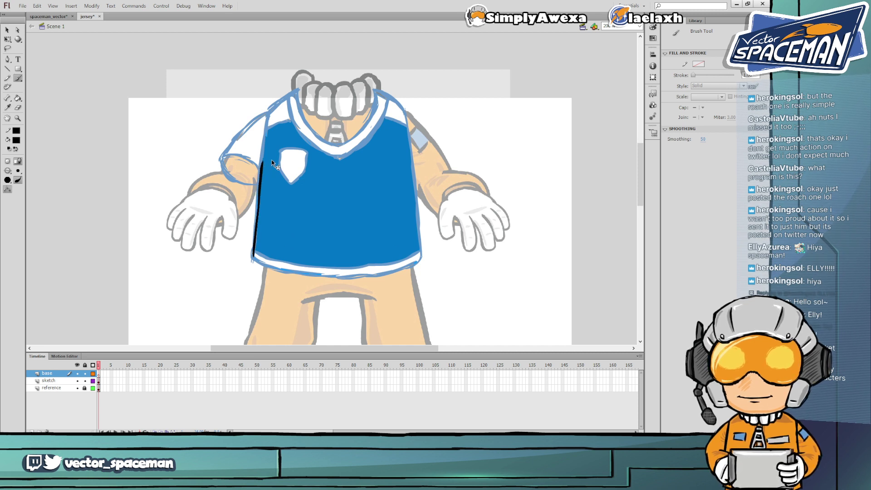
key("ctrl+z")
Change the brush size and ink the shirt's left side edge and left shoulder line in black over the sketch
left_click(18, 171)
left_click(43, 205)
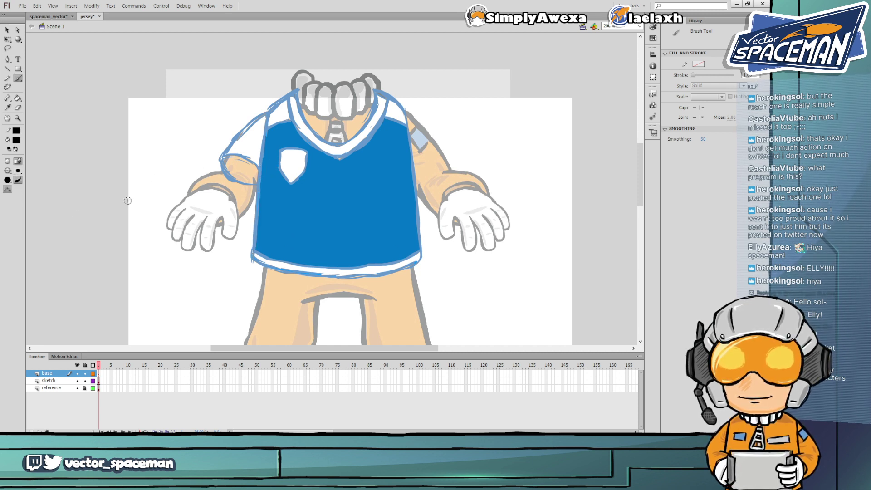
left_click_drag(253, 257, 261, 179)
key("ctrl+z")
left_click_drag(267, 113, 252, 258)
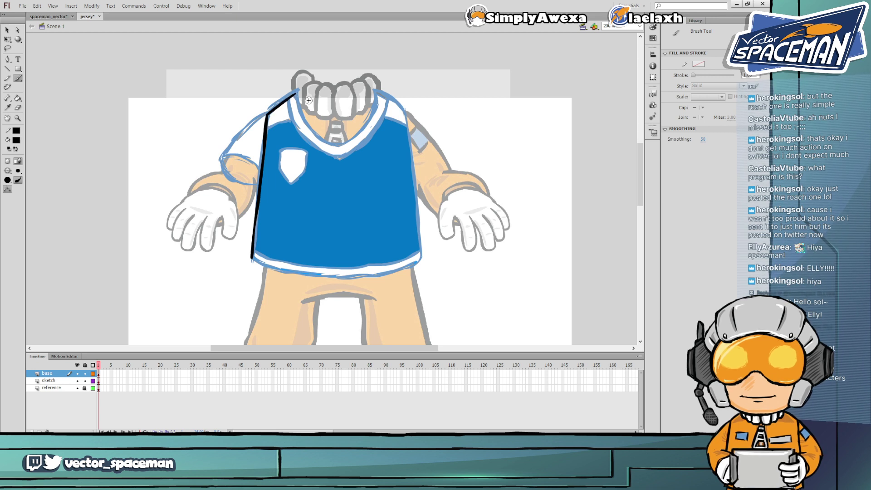
Ink the inner edge of the V-shaped collar in black, redoing the stroke down to the point of the V
left_click_drag(296, 93, 298, 116)
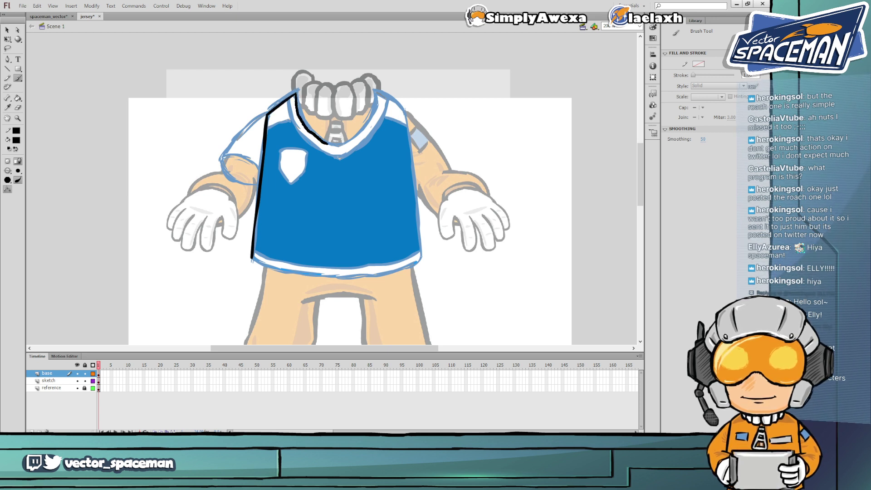
left_click_drag(327, 144, 336, 150)
key("ctrl+z")
mouse_move(295, 93)
left_mouse_down()
mouse_move(306, 129)
mouse_move(340, 150)
left_mouse_up()
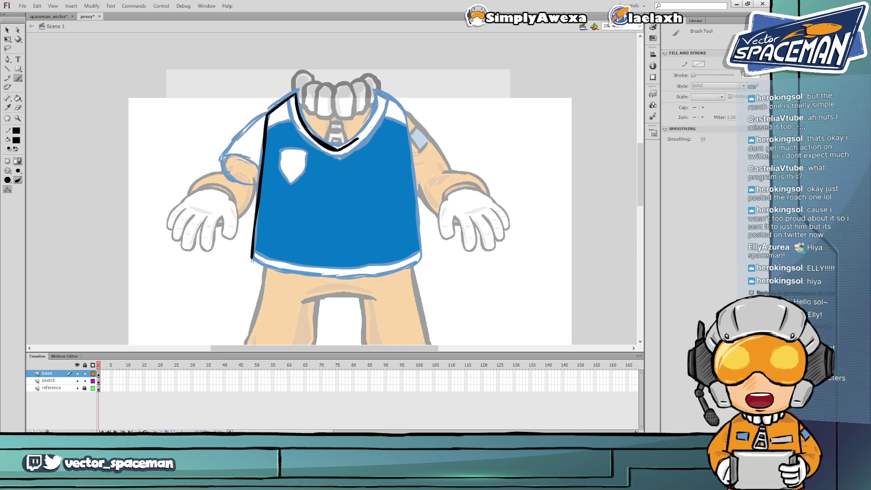
Ink the right shoulder line and the shirt's right side edge down to the hem, redrawing the side stroke until it follows the sketch
mouse_move(380, 98)
left_mouse_down()
mouse_move(410, 114)
mouse_move(405, 110)
mouse_move(421, 259)
left_mouse_up()
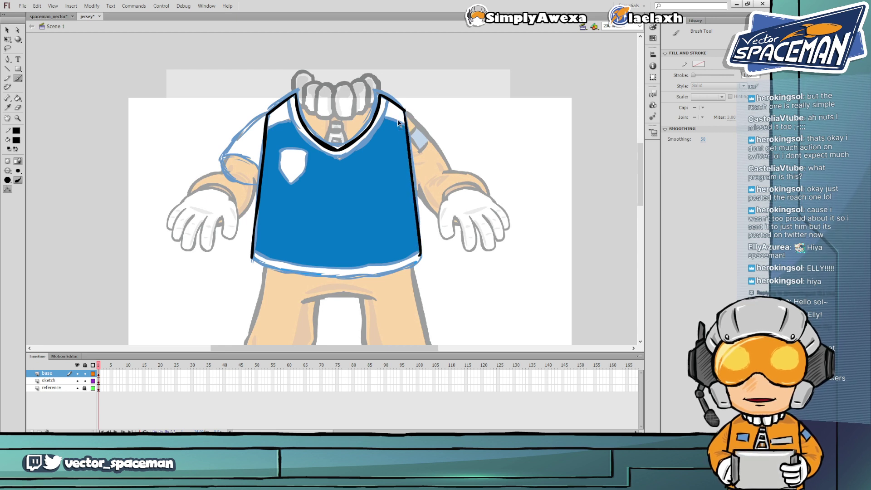
key("ctrl+z")
left_click_drag(407, 115, 421, 232)
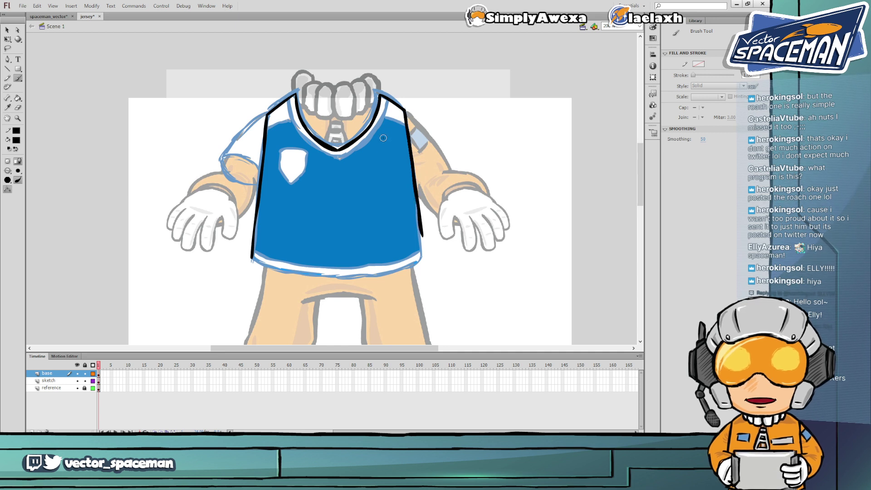
key("ctrl+z")
left_click_drag(404, 108, 421, 263)
key("ctrl+z")
key("ctrl+z")
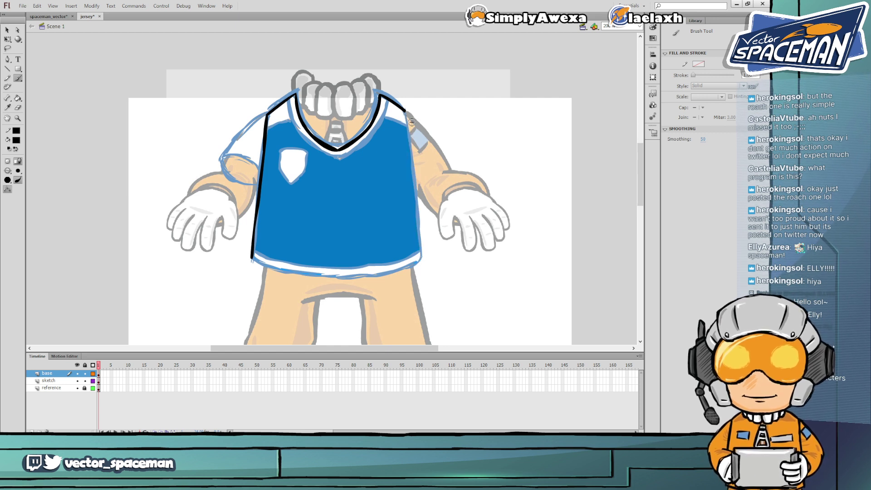
left_click_drag(404, 113, 422, 261)
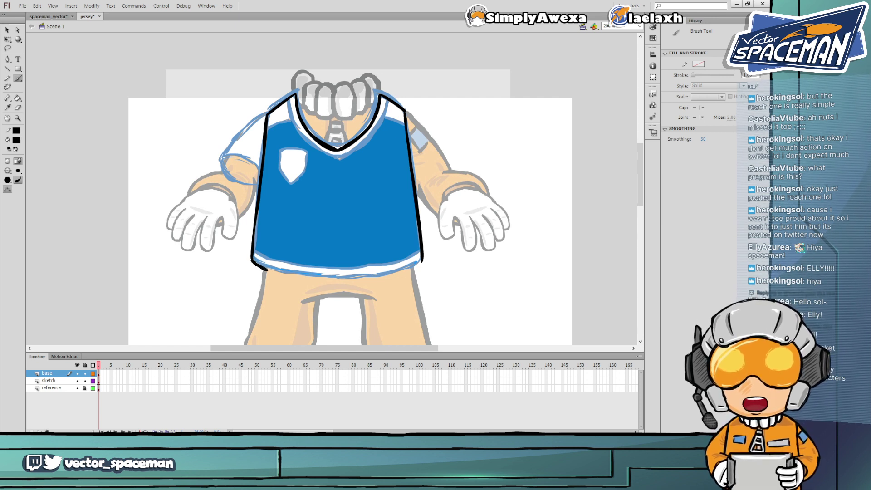
Ink the curved bottom hem of the shirt in black from the left side edge to the right one
left_click_drag(279, 274, 281, 272)
key("ctrl+z")
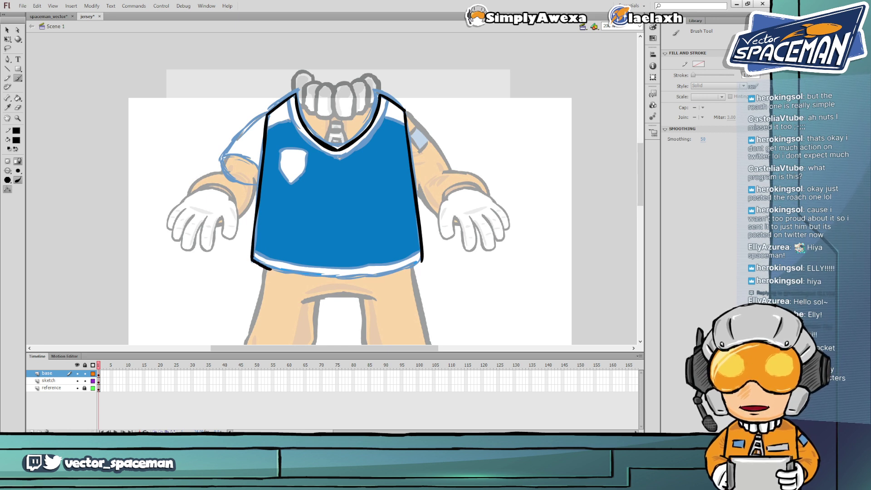
left_click_drag(290, 273, 362, 276)
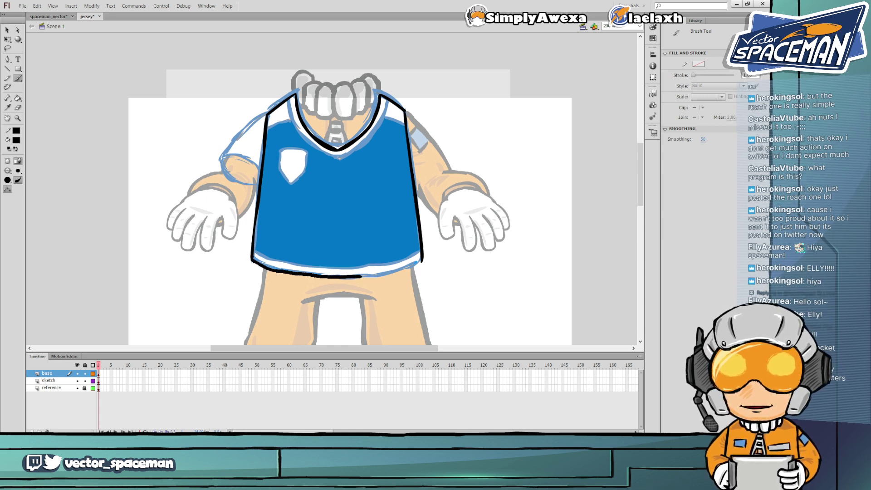
left_click_drag(414, 267, 421, 262)
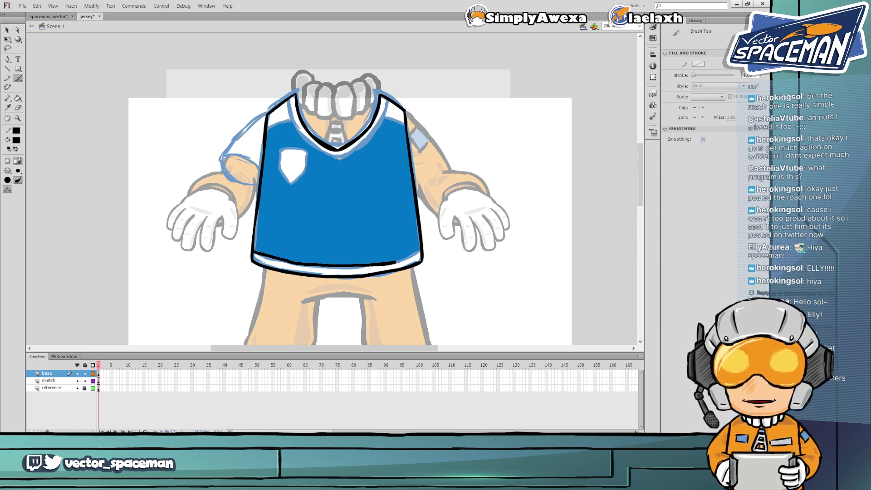
Ink the curved upper line of the white hem band in black, undoing and redrawing the stroke until it follows the sketch
left_click_drag(411, 257, 419, 255)
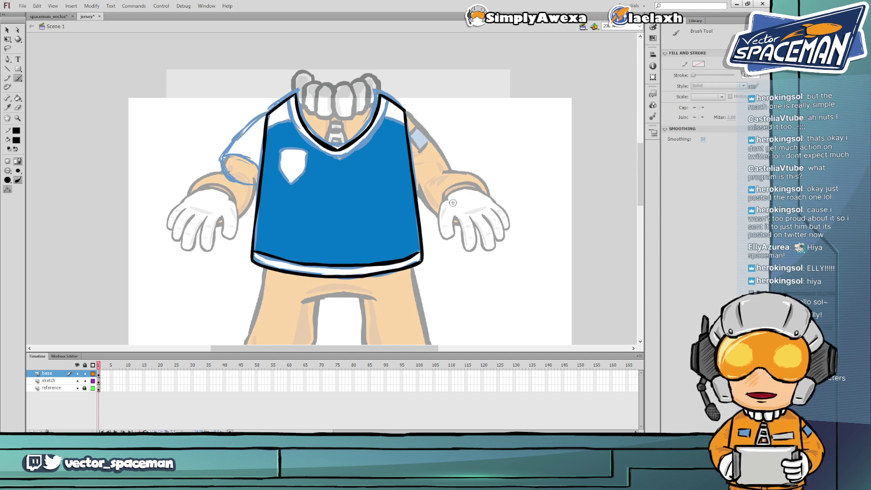
key("ctrl+z")
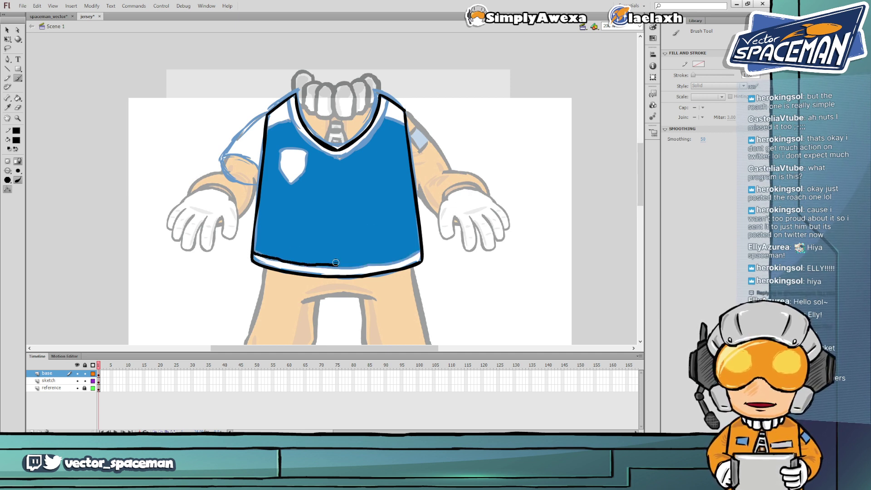
key("ctrl+z")
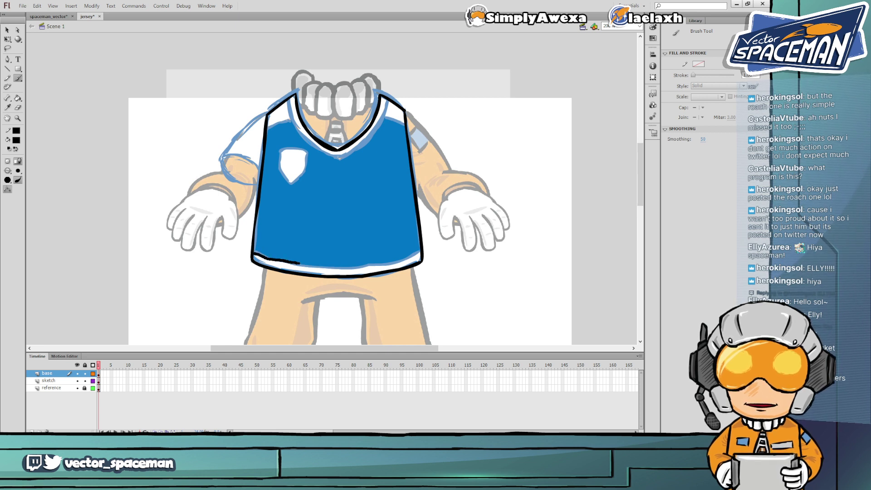
left_click_drag(343, 265, 344, 265)
key("ctrl+z")
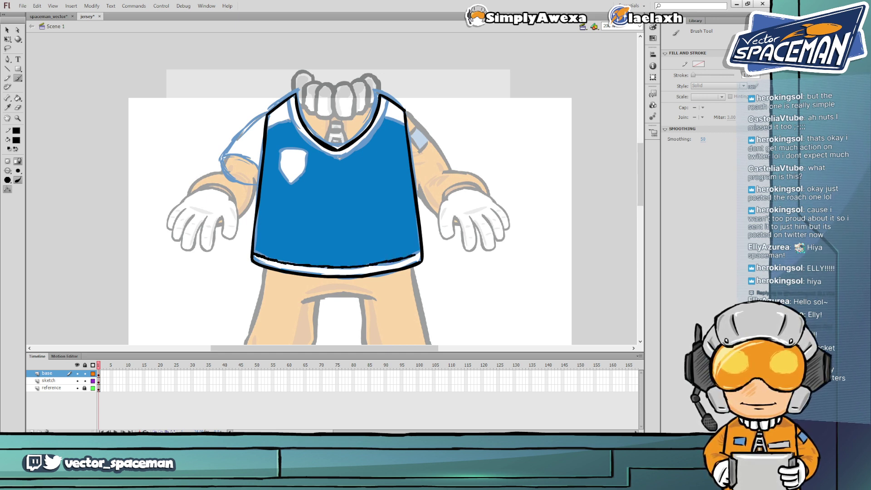
left_click_drag(419, 251, 419, 251)
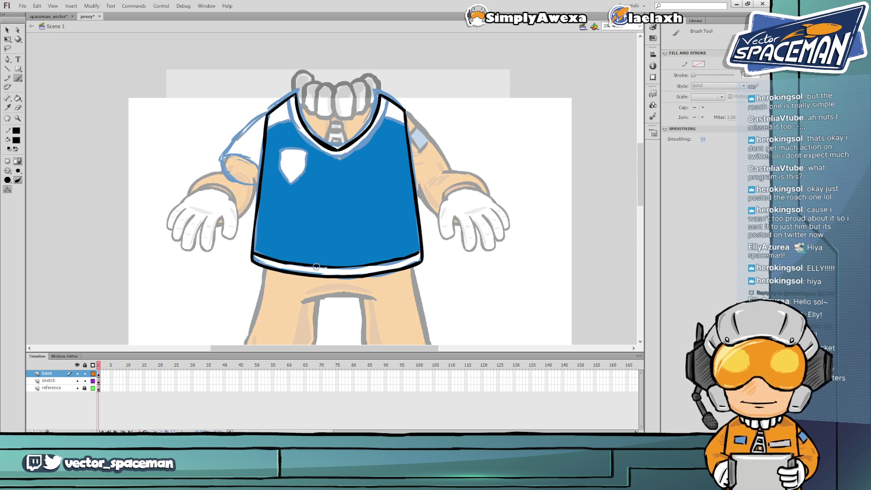
mouse_move(354, 265)
left_mouse_down()
mouse_move(395, 258)
mouse_move(384, 257)
left_mouse_up()
Undo the erasure that cut into the blue sketch, lock the sketch layer, and trim the hem band's line
key("e")
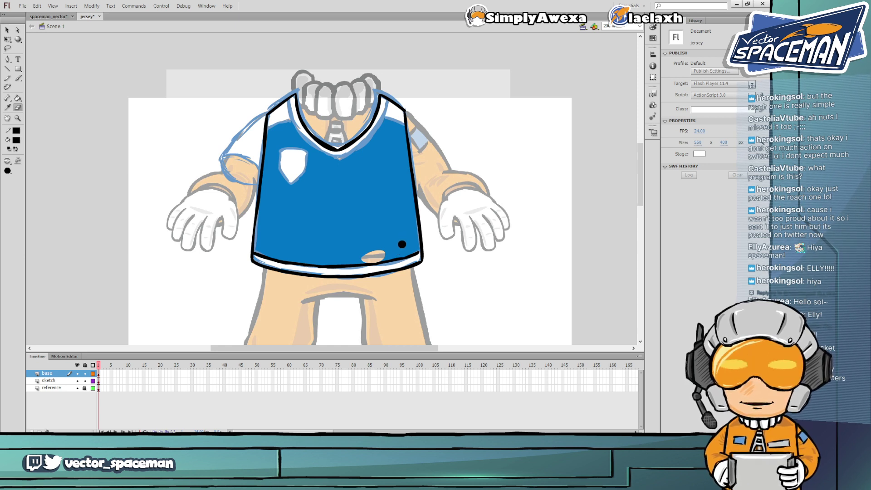
key("ctrl+z")
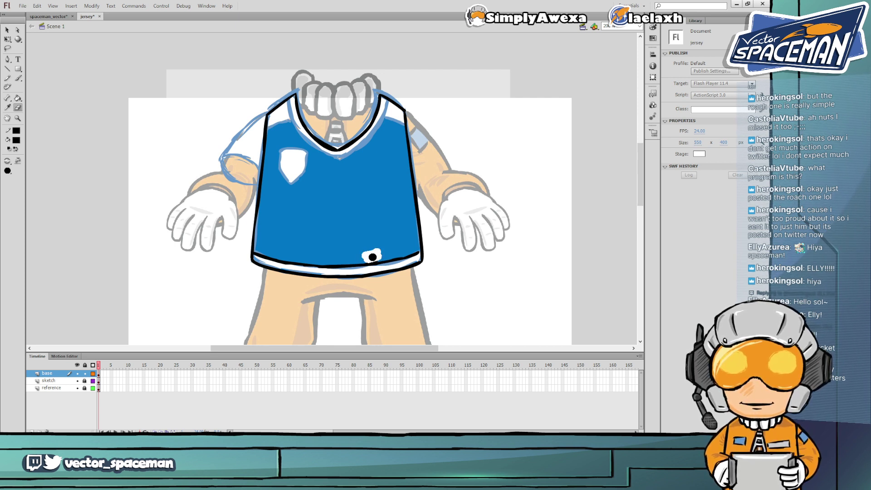
key("b")
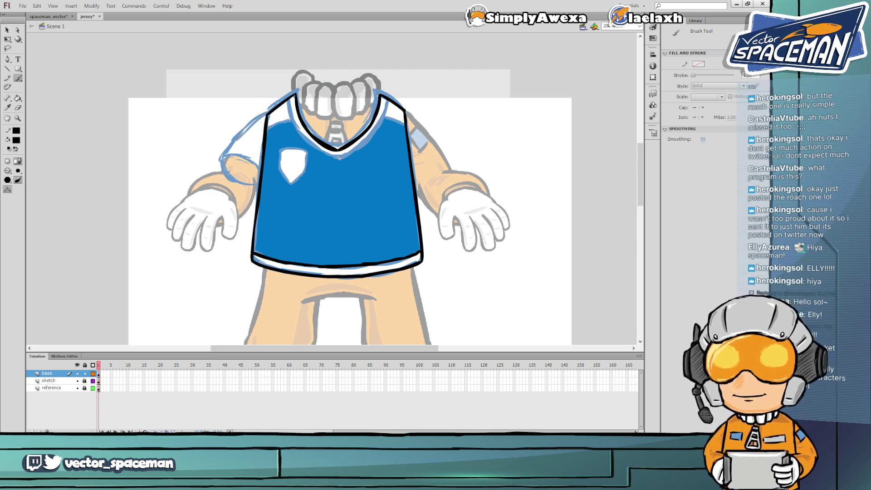
Thicken the left shoulder line, ink a higher right shoulder line up to the collar tip, and erase the excess along the left shoulder
mouse_move(262, 144)
left_mouse_down()
mouse_move(257, 204)
mouse_move(261, 145)
left_mouse_up()
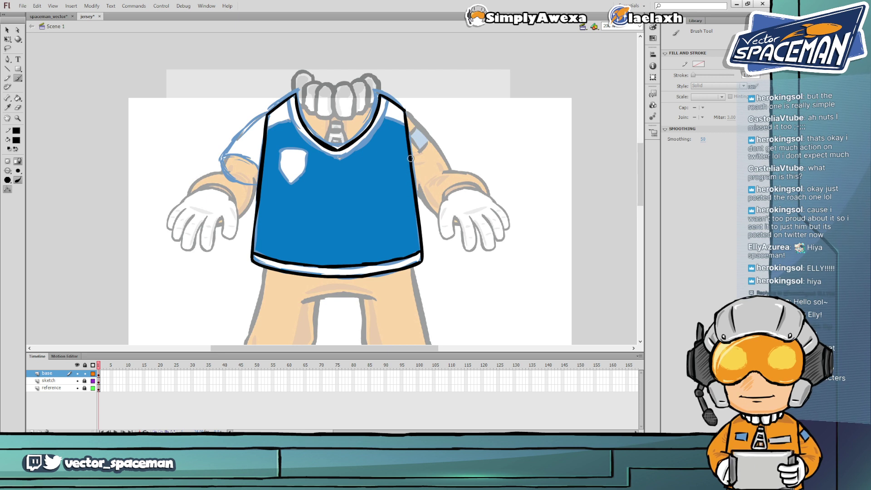
mouse_move(268, 116)
left_mouse_down()
mouse_move(297, 91)
mouse_move(277, 108)
mouse_move(287, 99)
left_mouse_up()
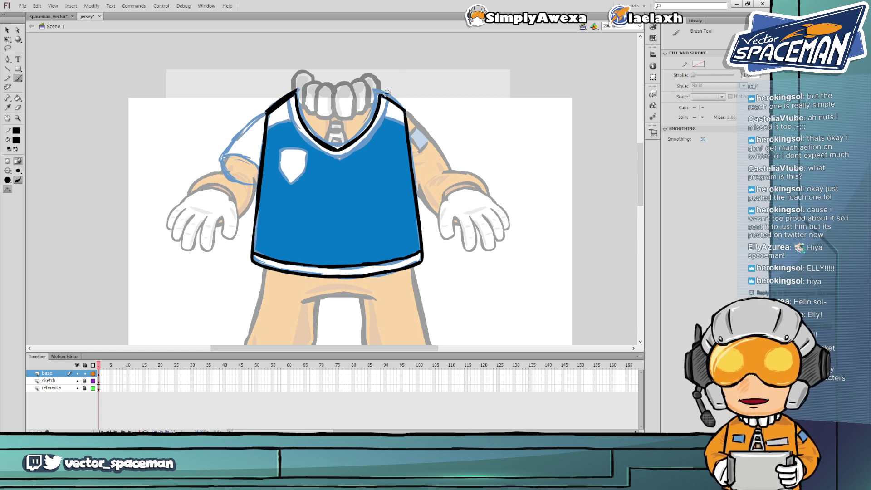
mouse_move(379, 90)
left_mouse_down()
mouse_move(401, 104)
mouse_move(404, 121)
mouse_move(378, 109)
mouse_move(379, 101)
left_mouse_up()
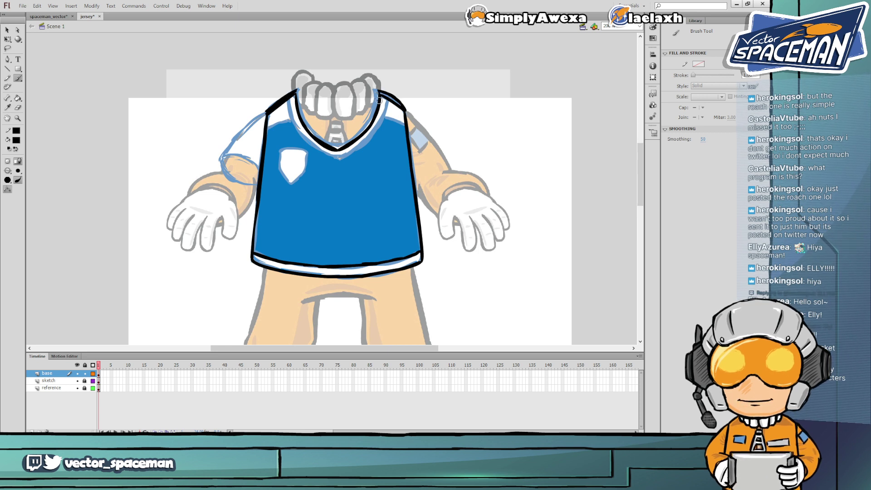
key("e")
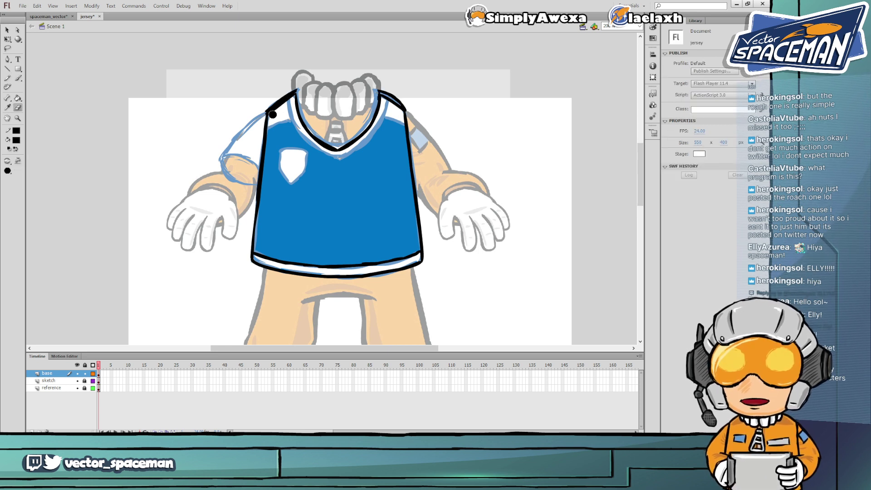
left_click_drag(276, 112, 292, 98)
key("b")
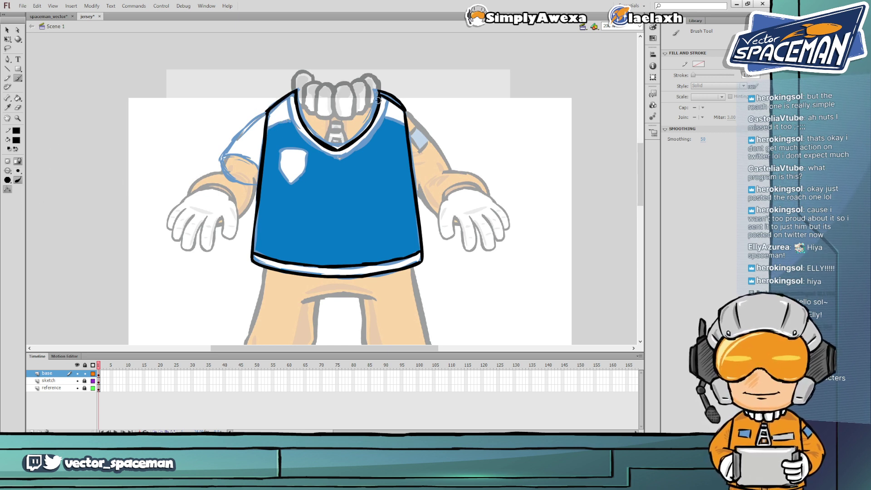
Reshape the right shoulder line into a smooth rounded curve, erasing the old inner line and trimming the outer corner
key("e")
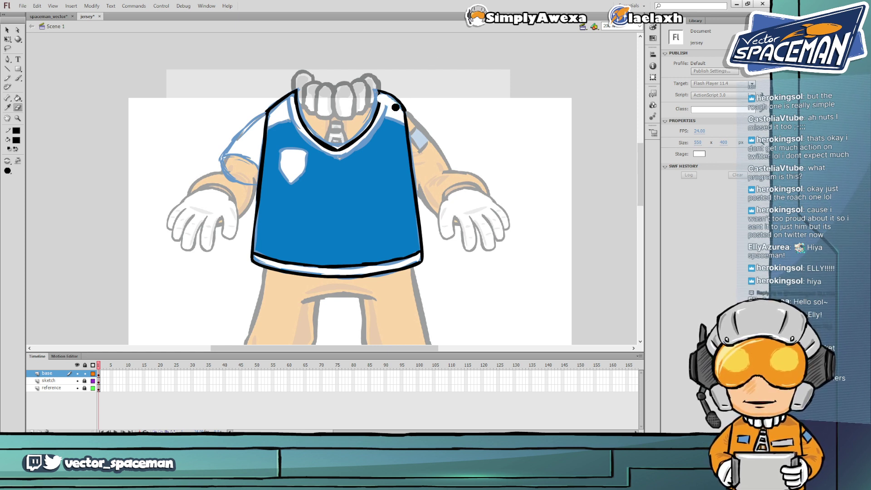
key("b")
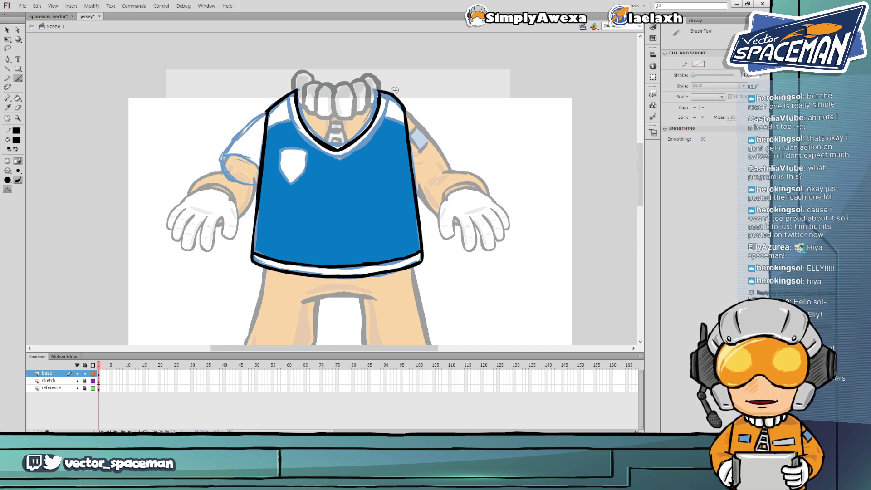
key("e")
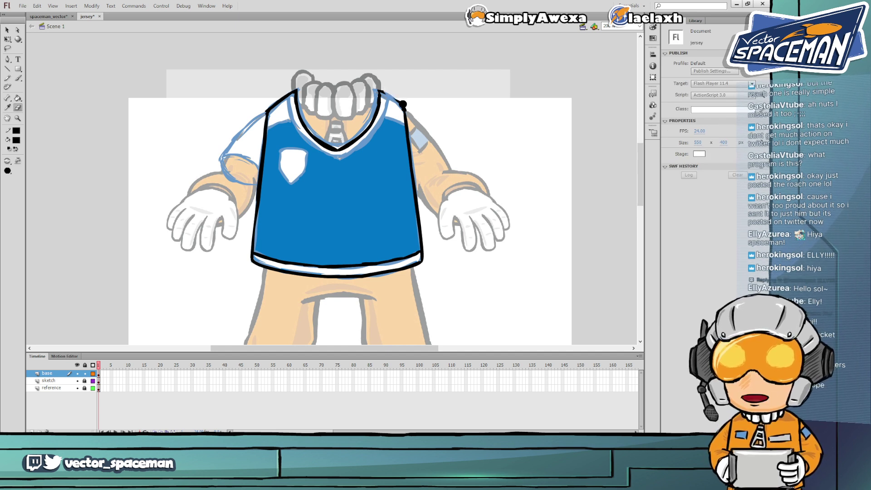
key("b")
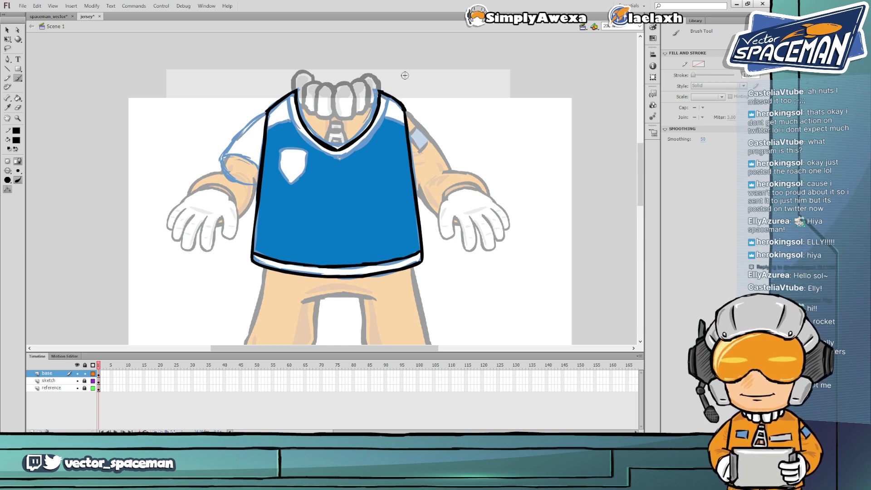
key("e")
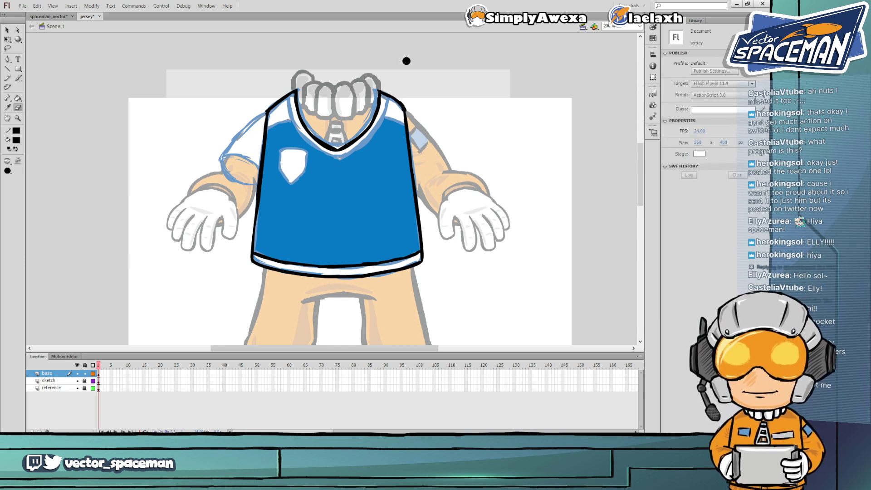
mouse_move(410, 111)
left_mouse_down()
mouse_move(404, 93)
mouse_move(408, 104)
left_mouse_up()
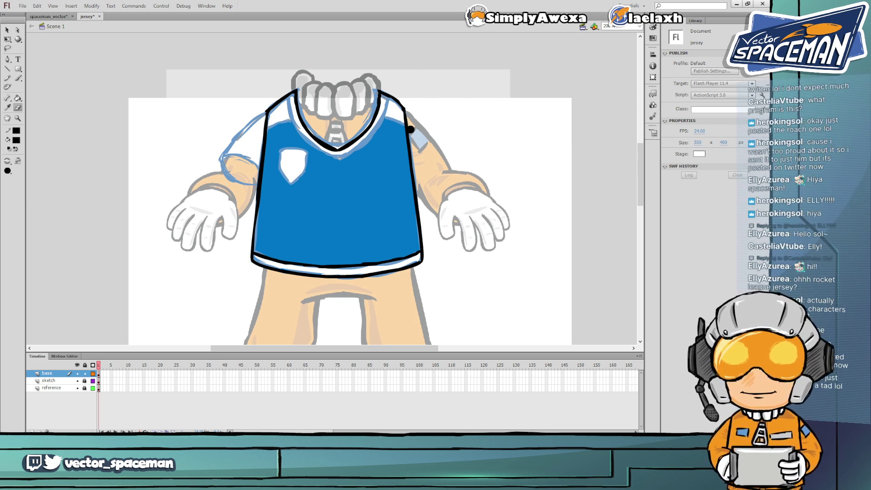
Redraw the right side of the collar's inner edge up to the shoulder tip and erase the excess ink along the V
key("b")
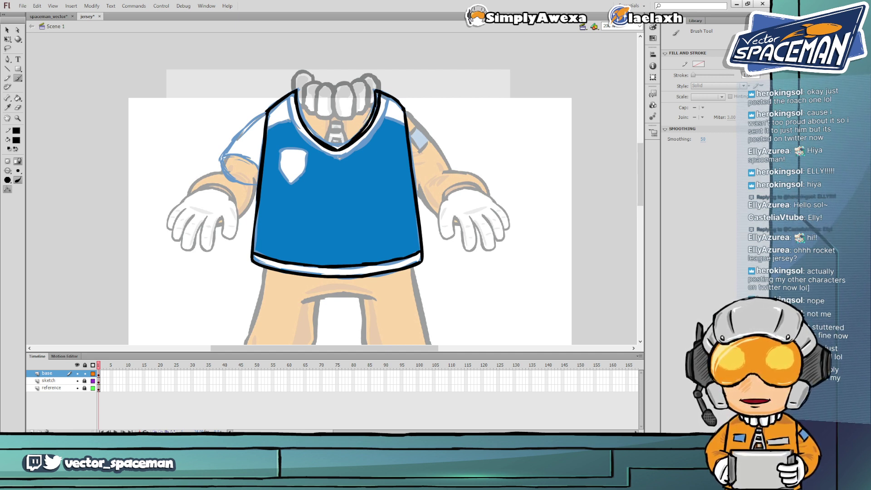
key("e")
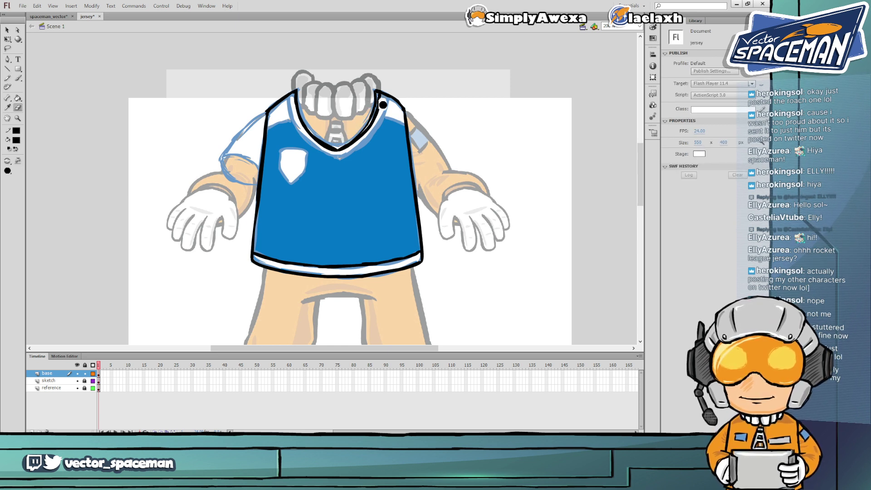
mouse_move(382, 98)
left_mouse_down()
mouse_move(374, 129)
mouse_move(354, 149)
mouse_move(381, 106)
left_mouse_up()
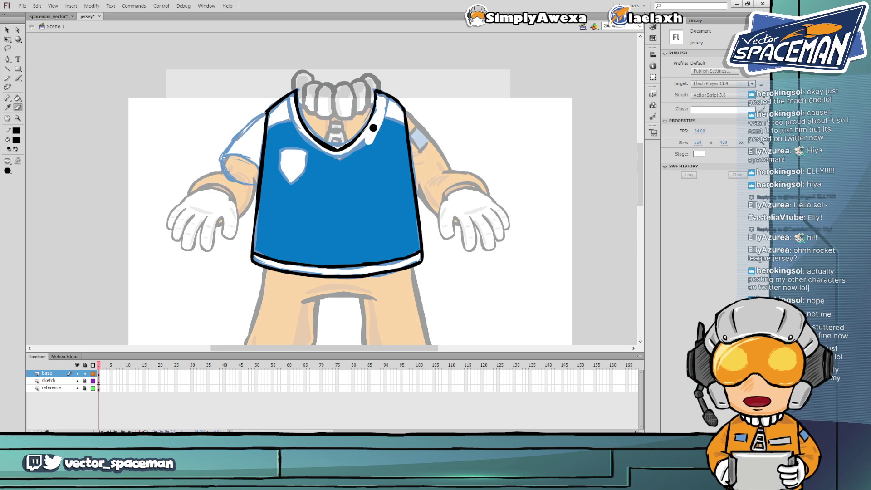
mouse_move(303, 135)
left_mouse_down()
mouse_move(336, 156)
mouse_move(324, 153)
mouse_move(363, 138)
left_mouse_up()
left_click_drag(379, 124, 366, 134)
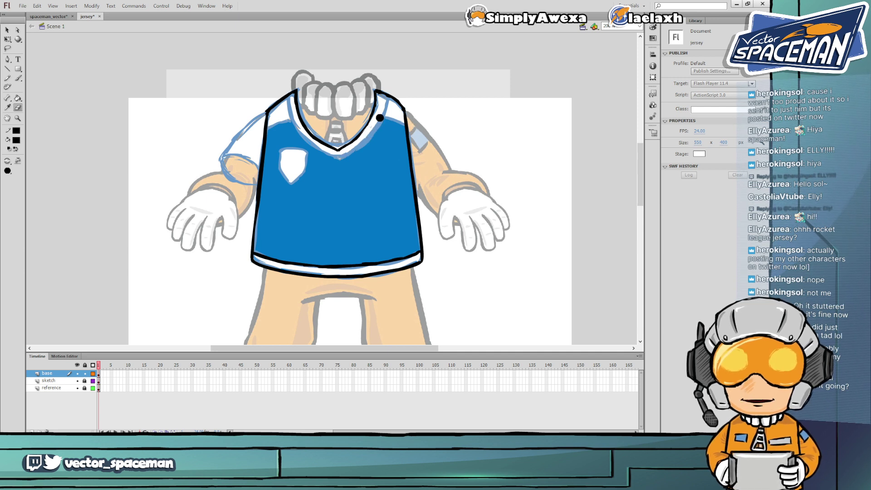
key("b")
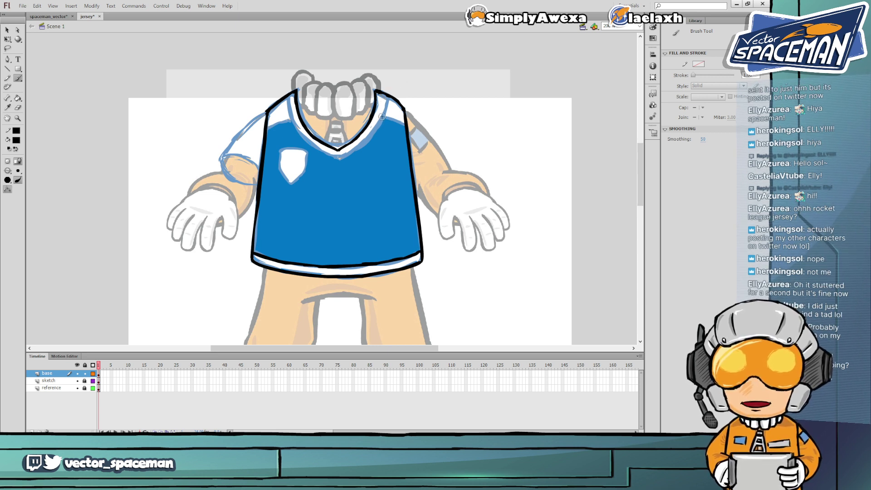
key("e")
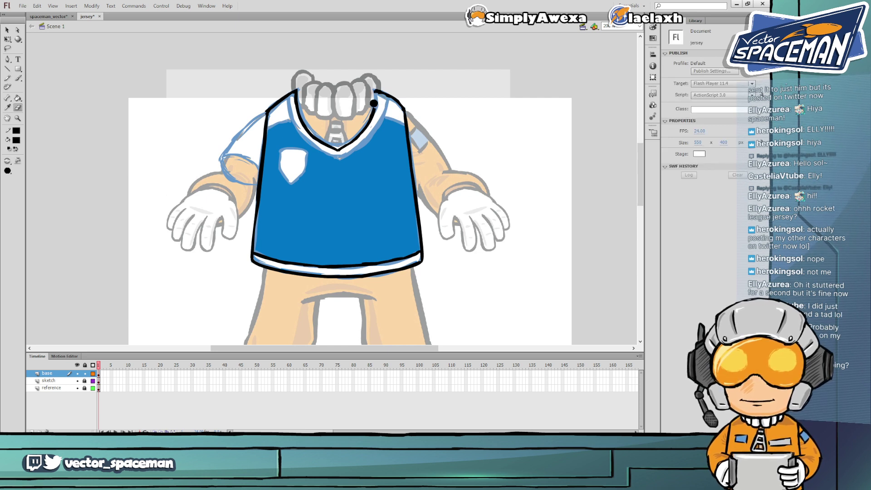
key("b")
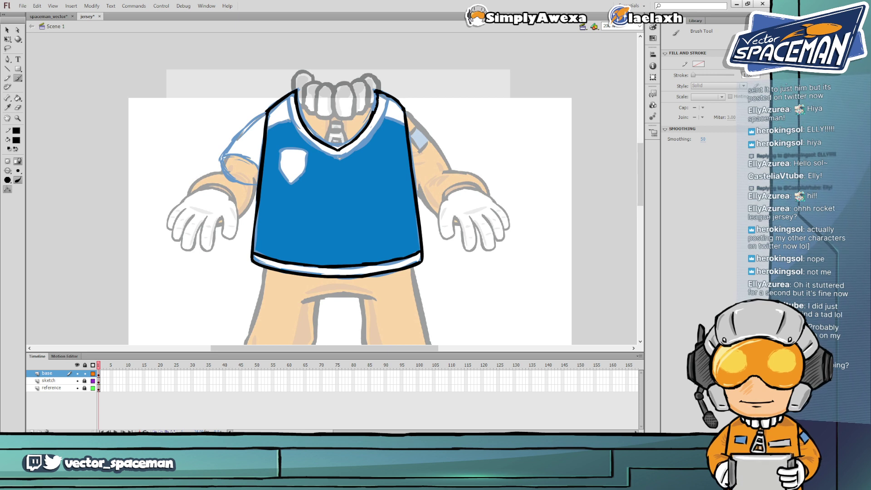
Refine the left side of the collar's inner edge, trimming both sides of the black line to an even thickness
key("e")
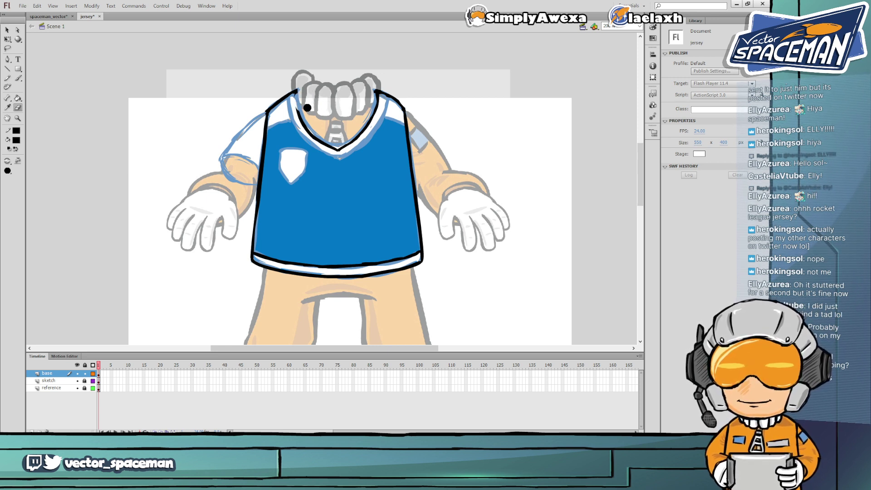
key("b")
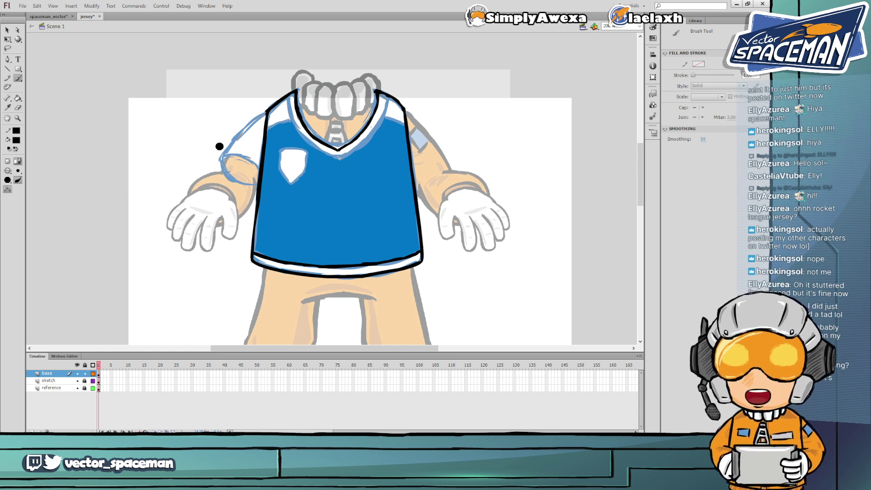
key("e")
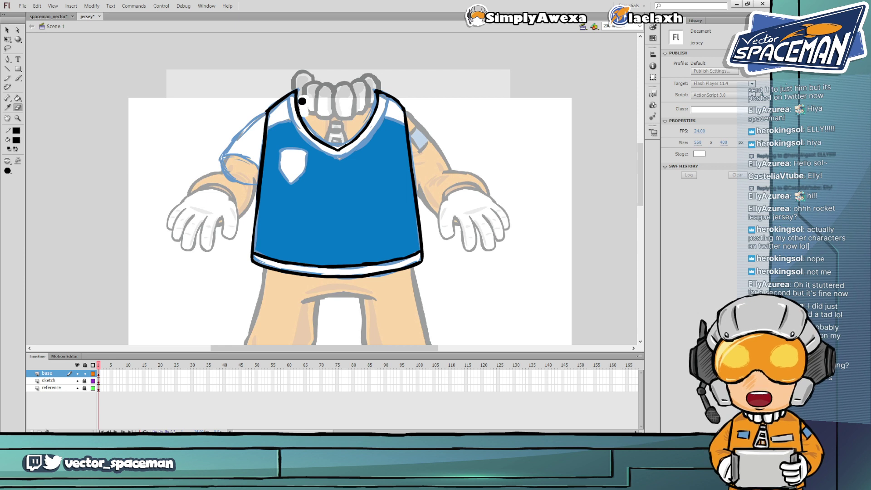
left_click_drag(295, 126, 291, 115)
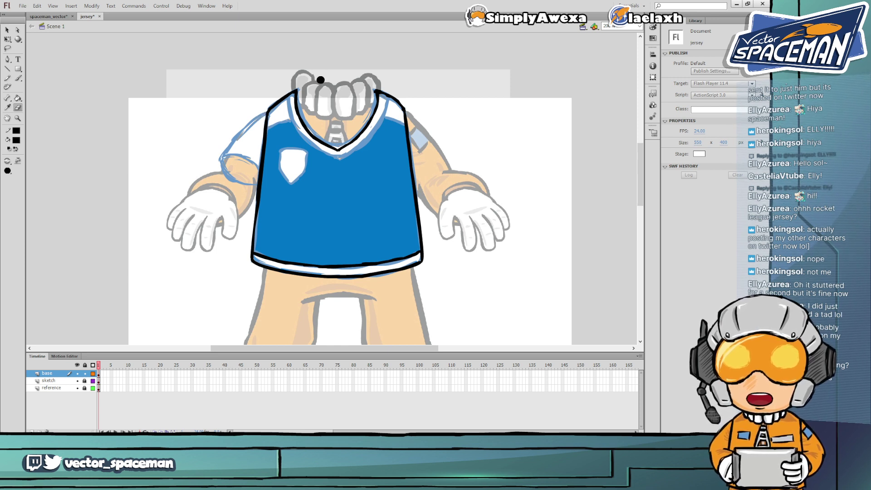
Touch up the black outline around the collar tips and shoulder ends by alternately inking and erasing small areas
key("b")
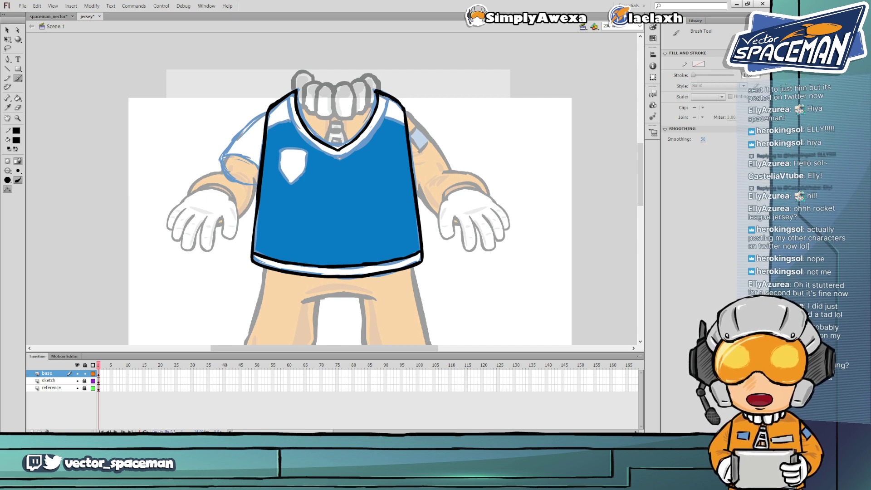
key("ctrl")
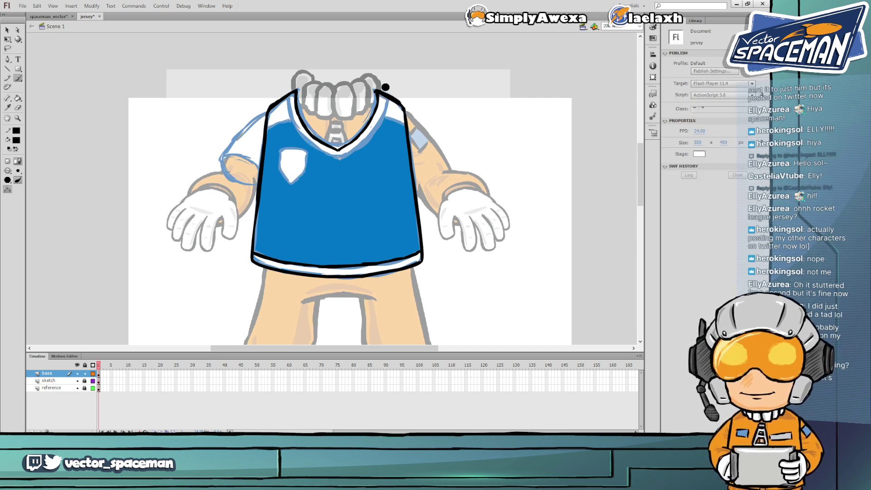
key("e")
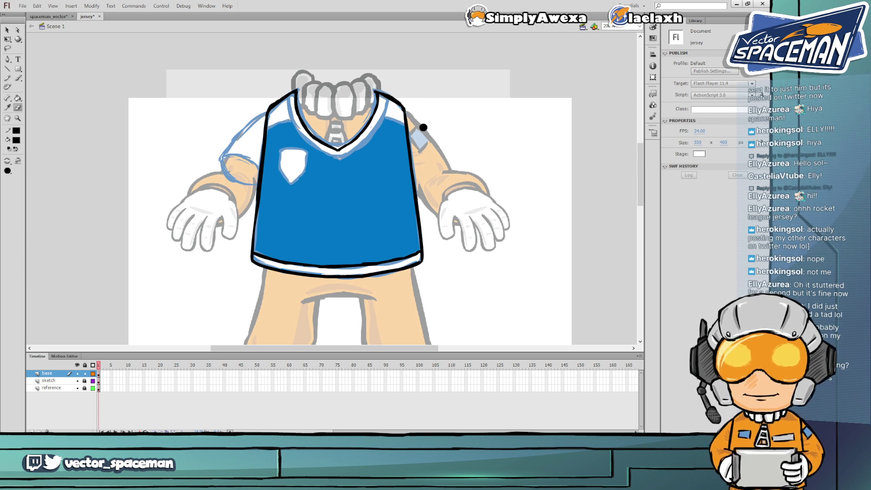
key("b")
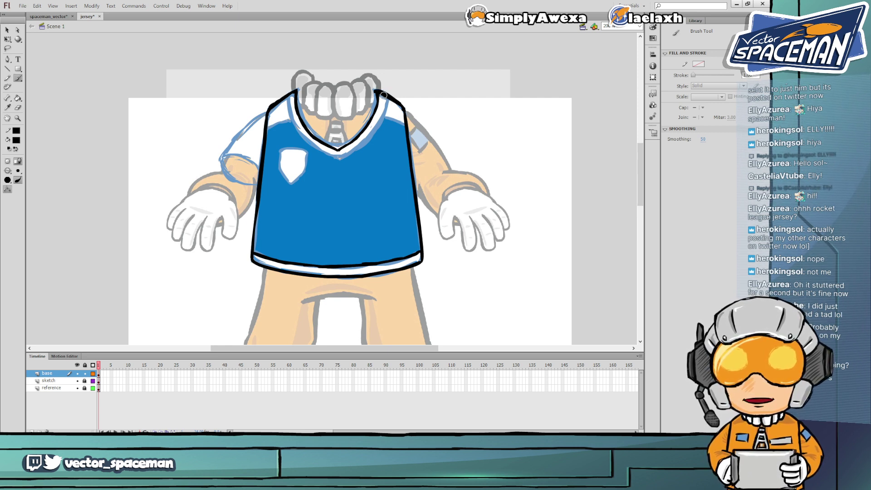
key("e")
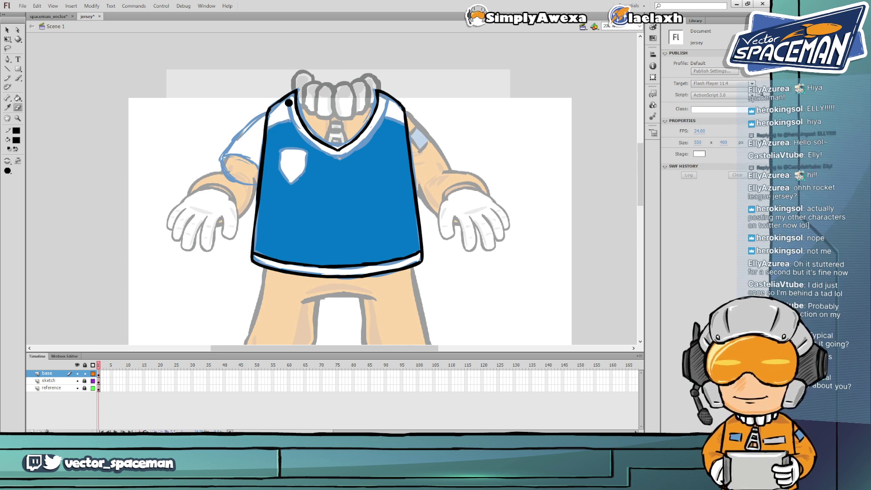
key("b")
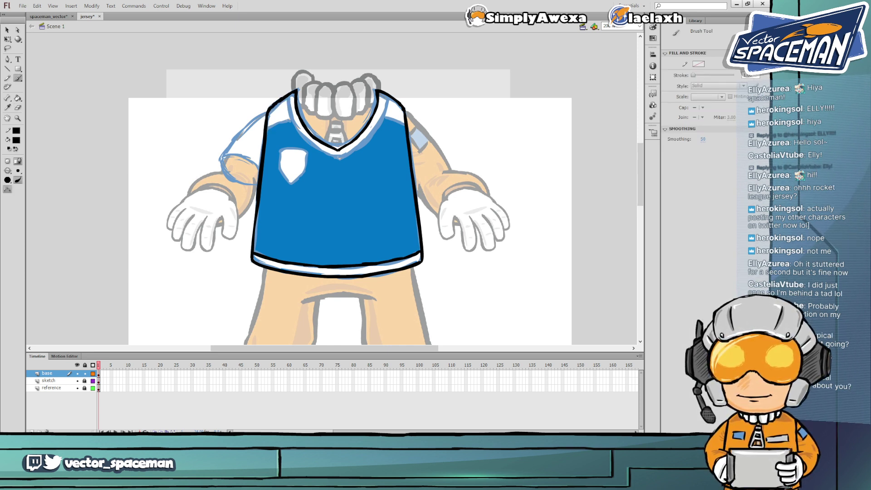
key("e")
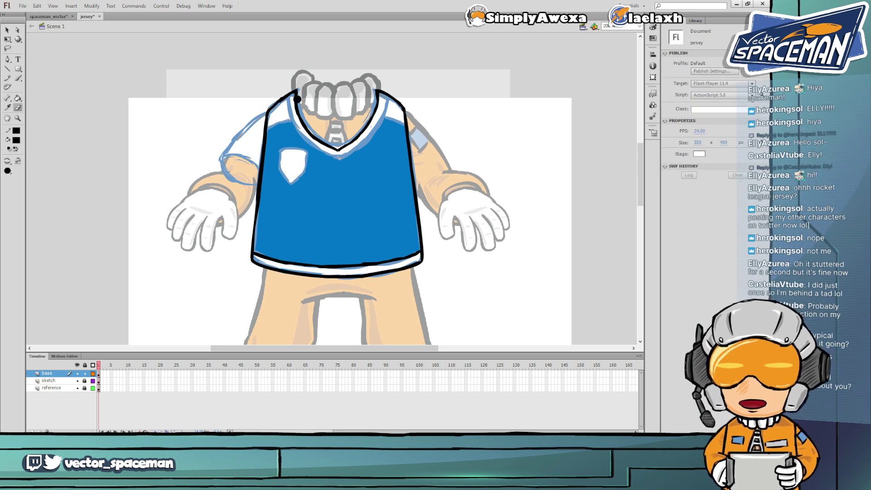
key("b")
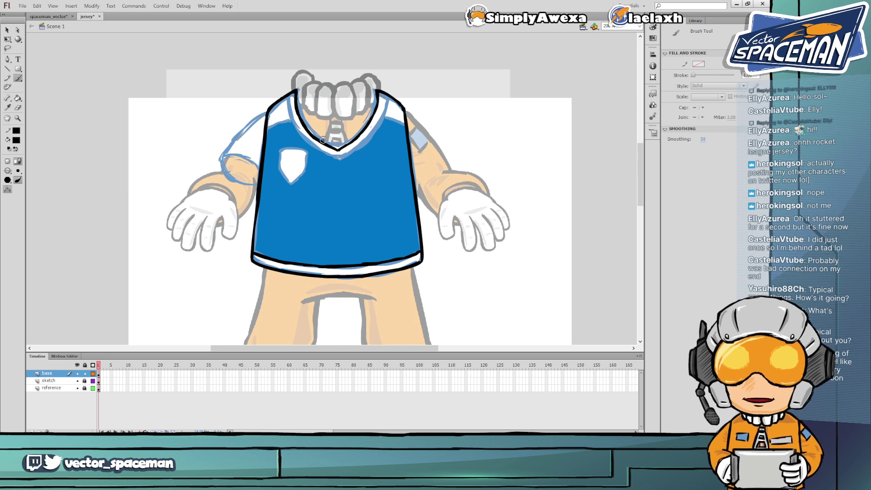
left_click_drag(374, 246, 359, 257)
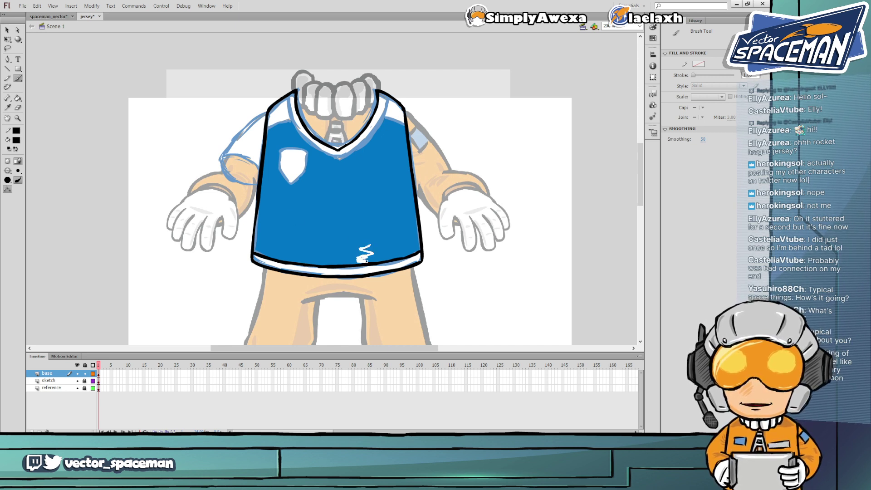
key("ctrl+z")
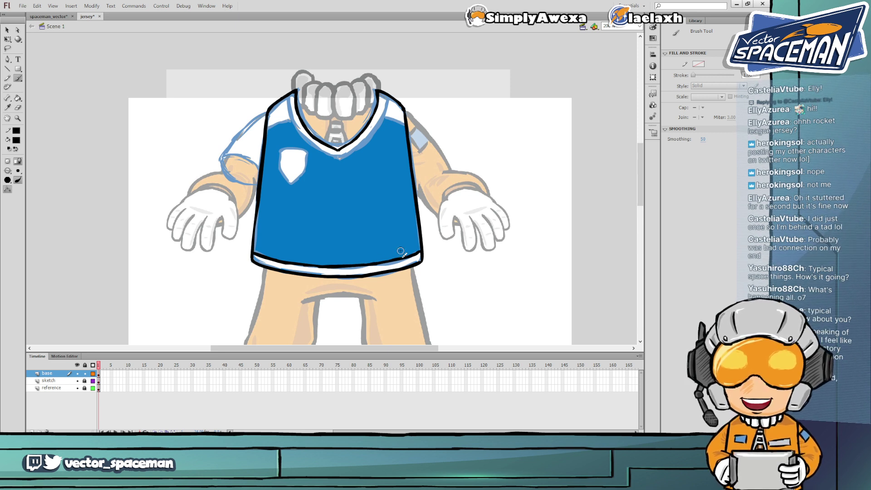
key("i")
left_click(404, 156)
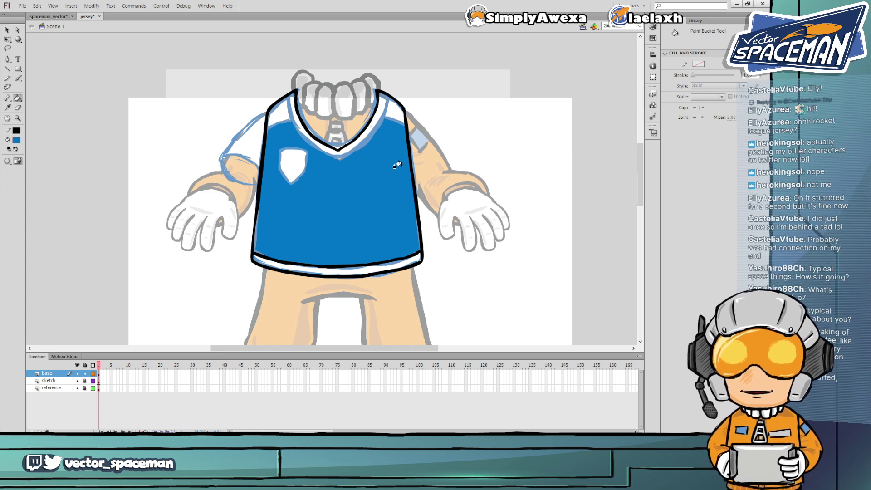
key("b")
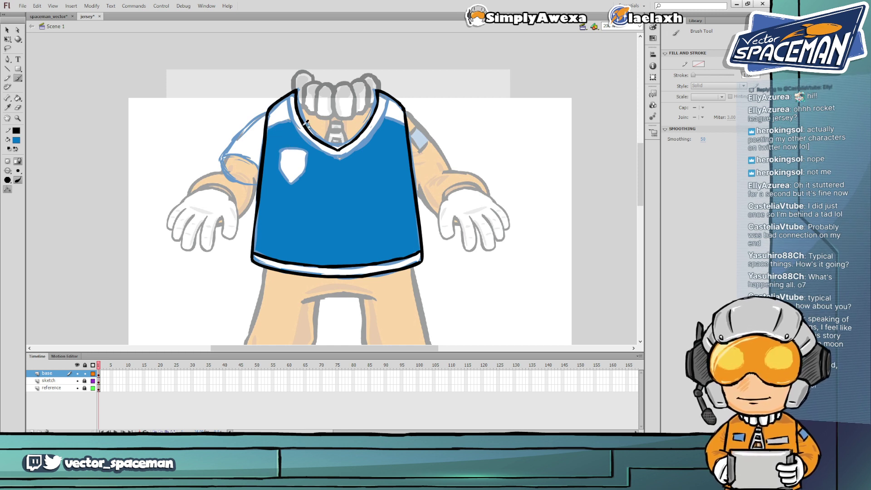
key("i")
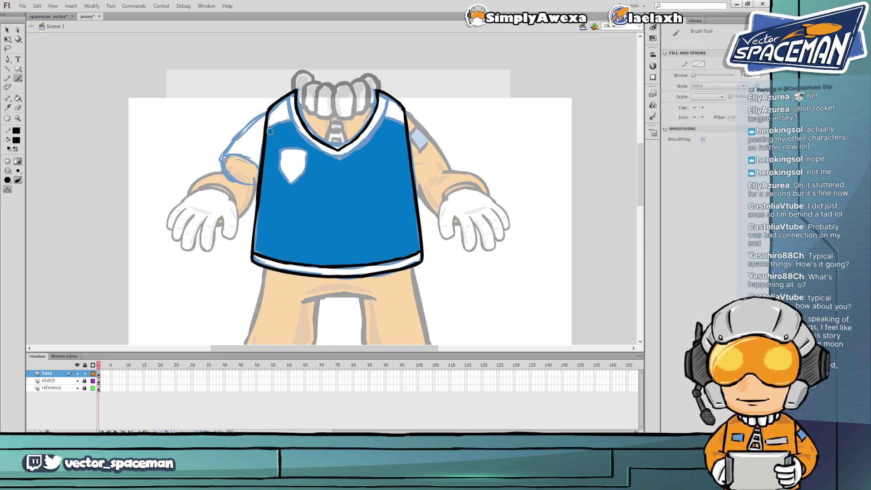
Ink a curved black seam on each side of the chest, from the armhole to the collar, along the sketched blue-and-white boundary
left_click_drag(269, 128, 279, 126)
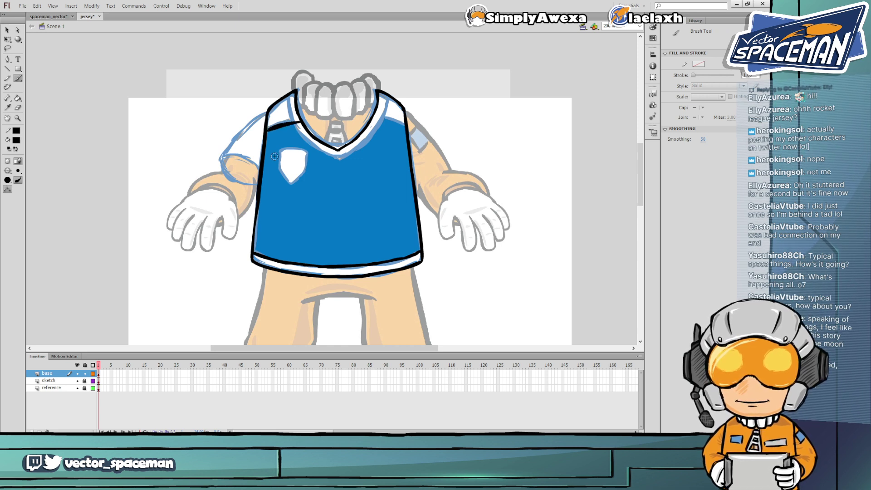
key("ctrl+z")
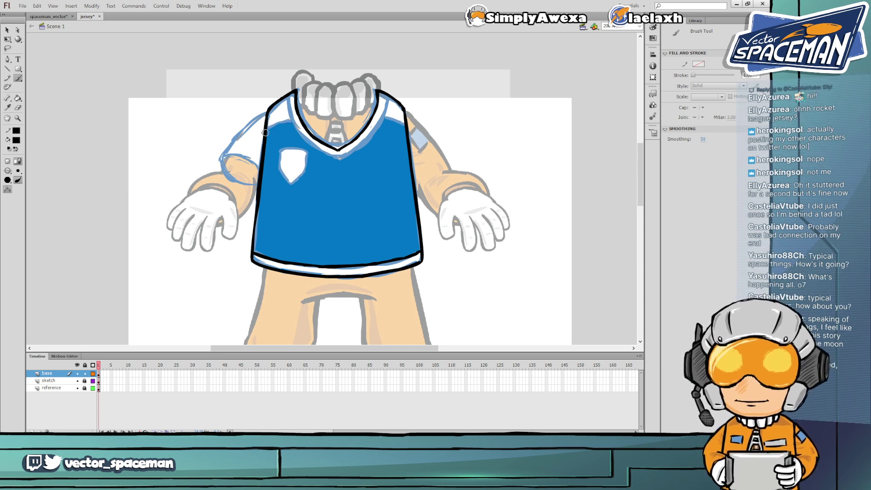
left_click_drag(300, 122, 302, 123)
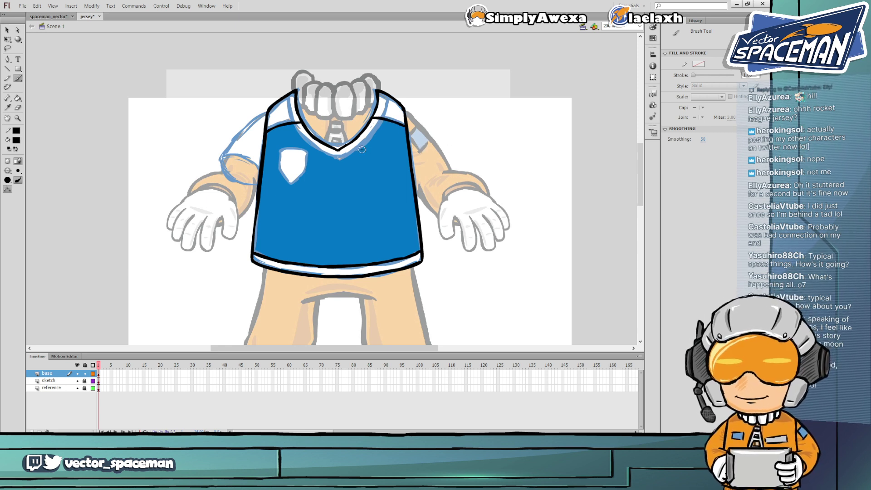
Sample the sketch's blue and fill the main body of the jersey below the chest seams with it
key("i")
left_click(370, 170)
left_click(368, 184)
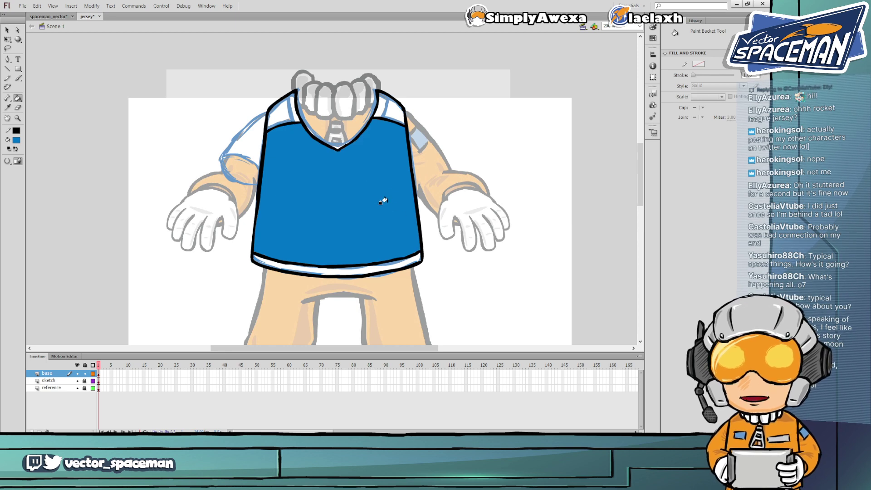
Set the fill colour to white and fill both shoulder panels and the hem band
key("i")
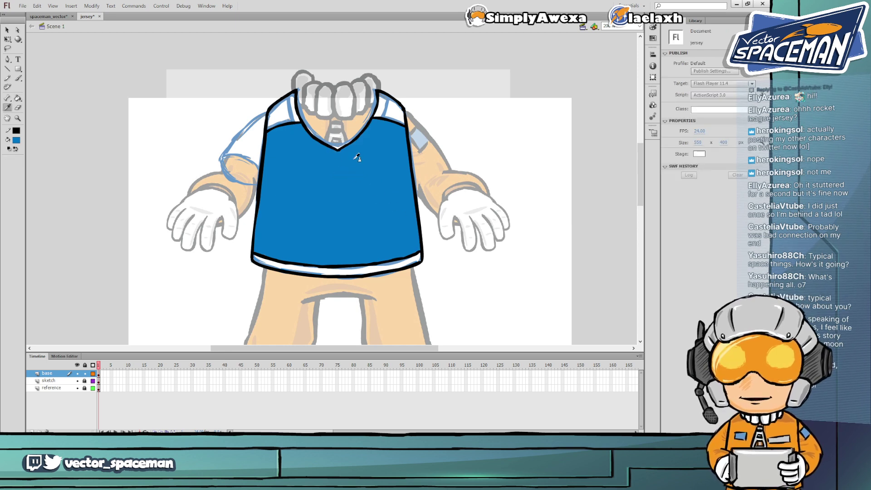
left_click(16, 140)
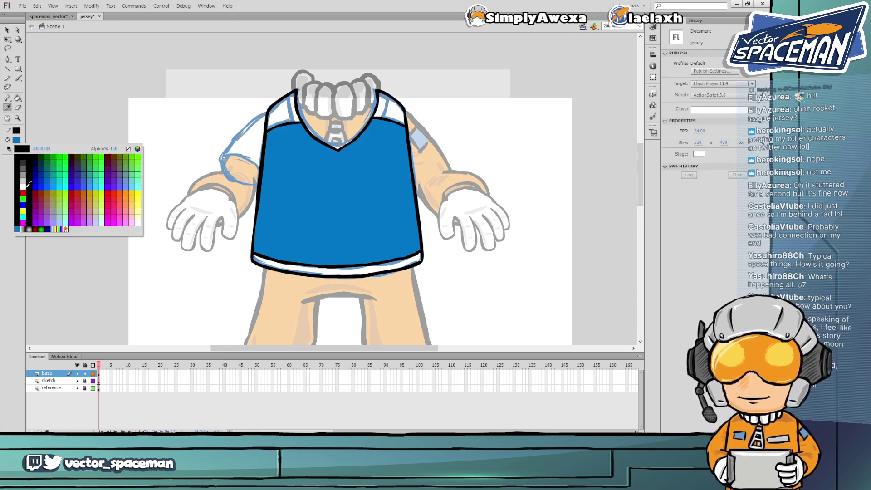
left_click(163, 120)
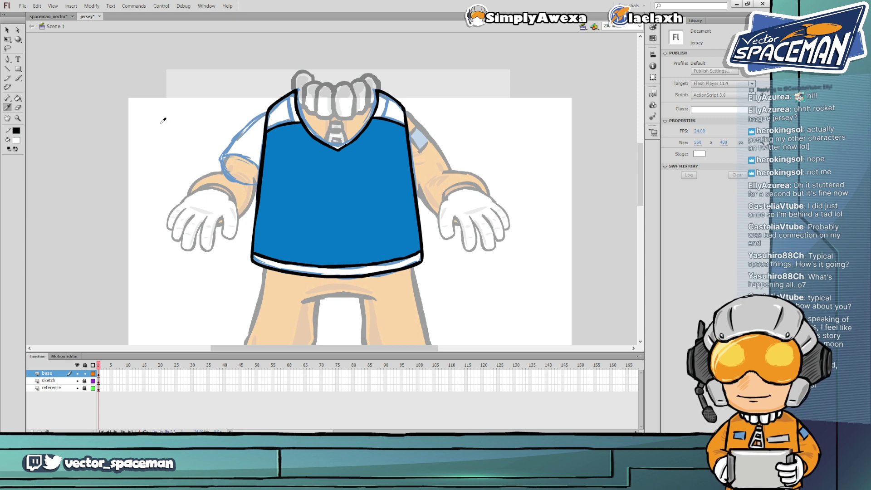
left_click(285, 123)
left_click(381, 110)
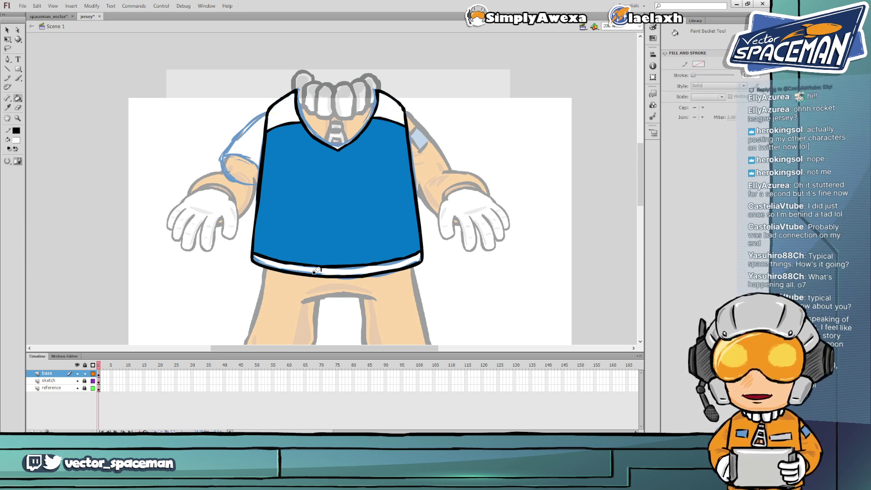
left_click(319, 268)
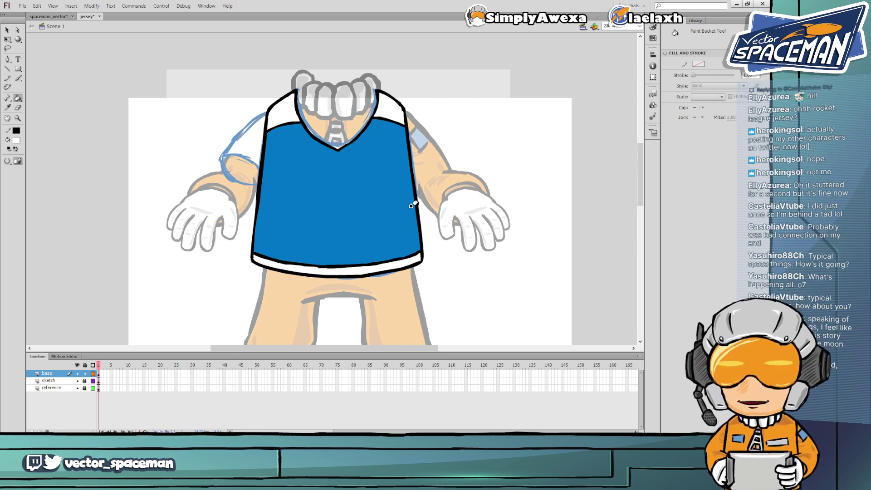
Bend the hem's lower outline slightly downward on its right half to smooth the curve
key("v")
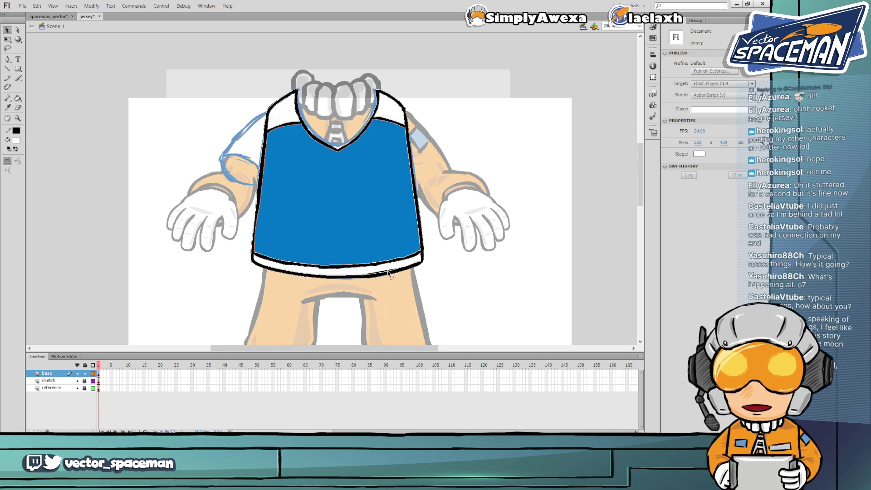
left_click_drag(388, 271, 388, 279)
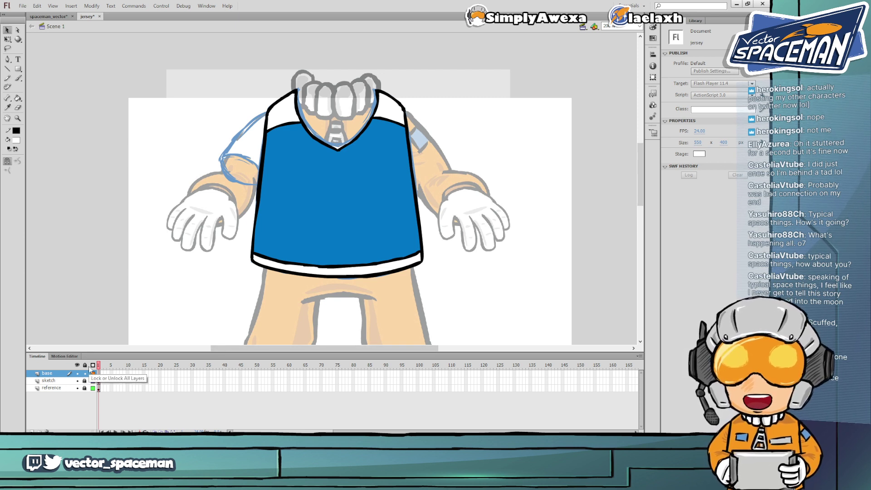
Add a new layer named "collar" above the base layer, with base locked, and select its first frame
left_click(32, 431)
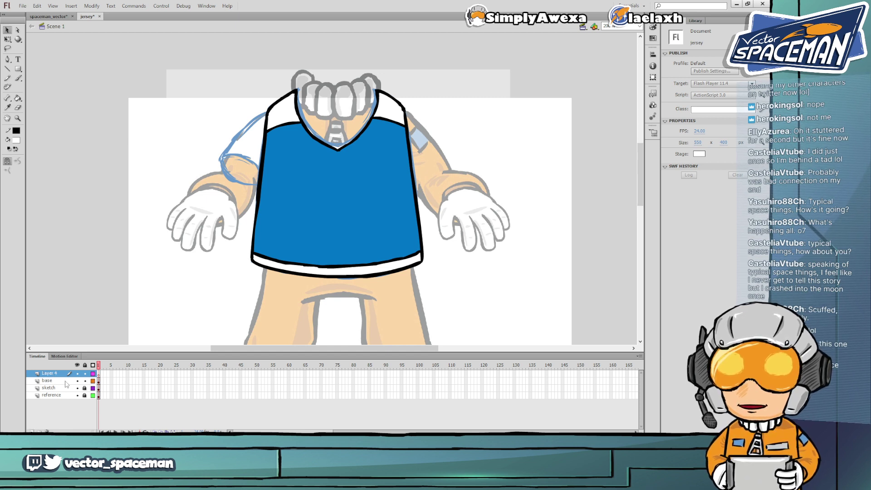
double_click(55, 373)
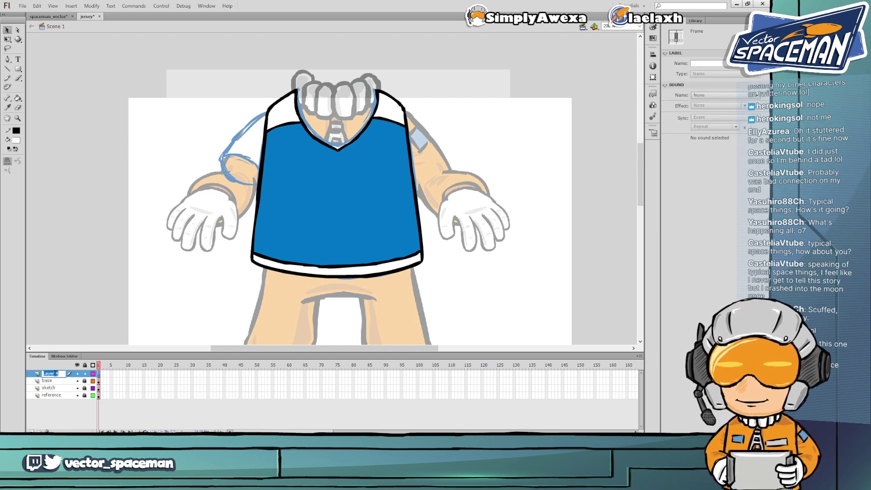
type("collar")
key("Return")
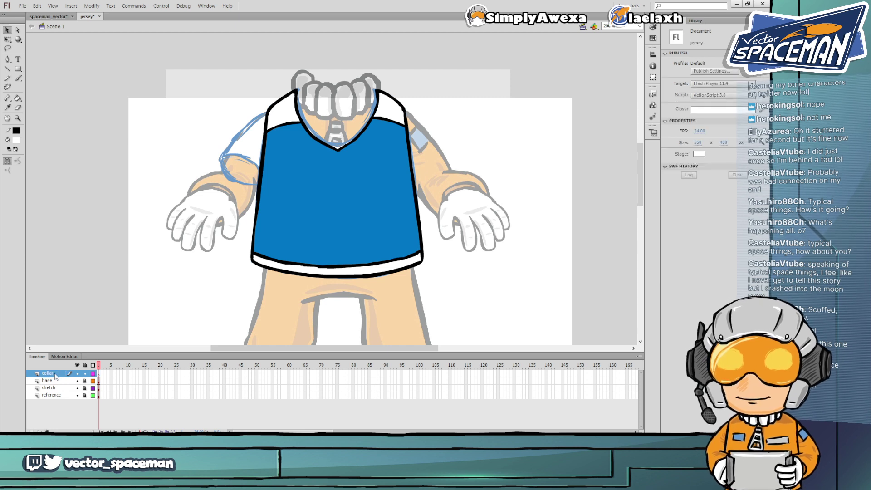
left_click(98, 374)
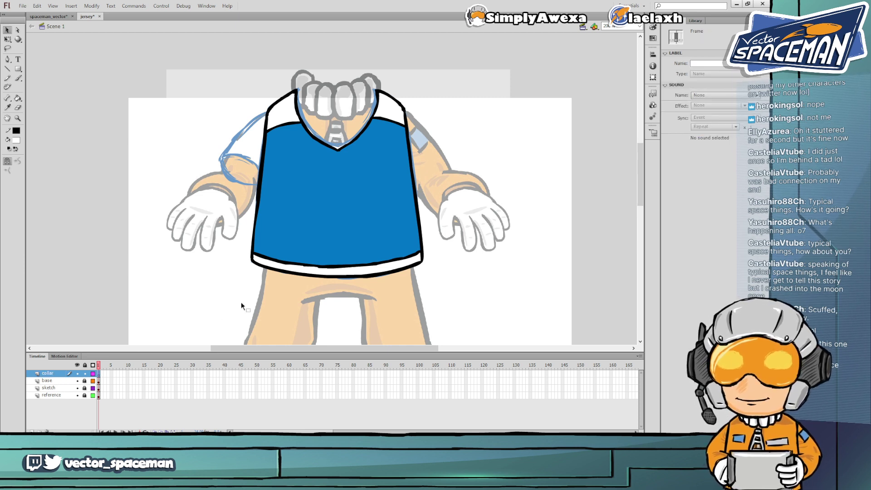
Try to ink the left side of the collar's inner edge with a black brush on the collar layer
key("b")
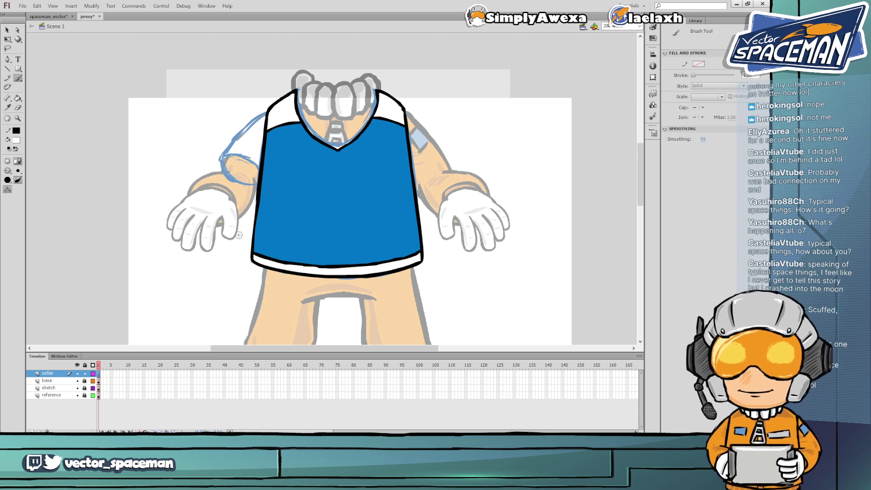
left_click(17, 142)
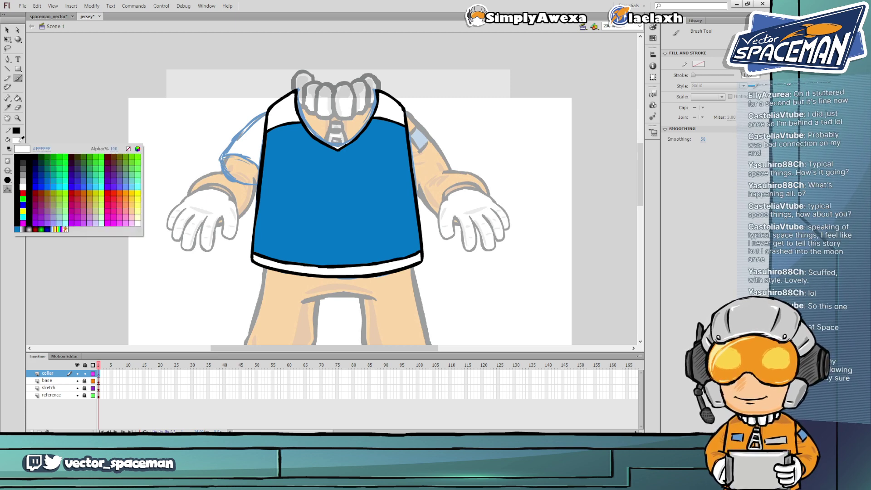
left_click(21, 162)
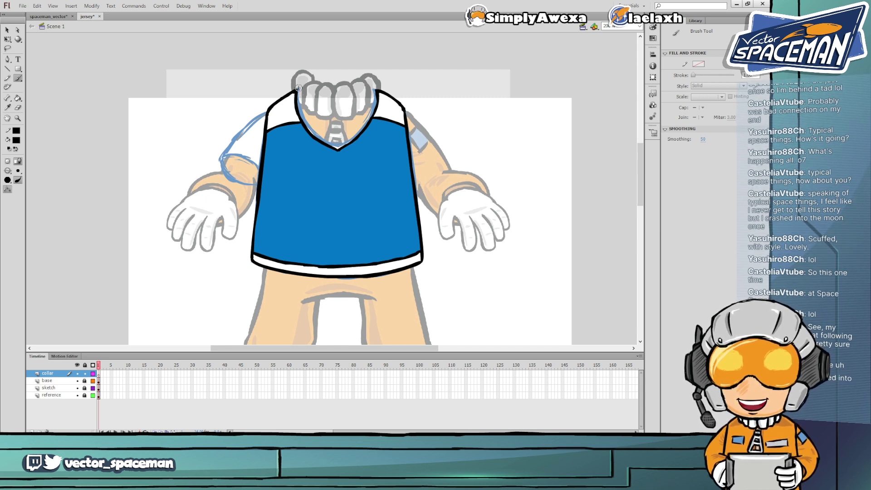
left_click_drag(298, 88, 304, 113)
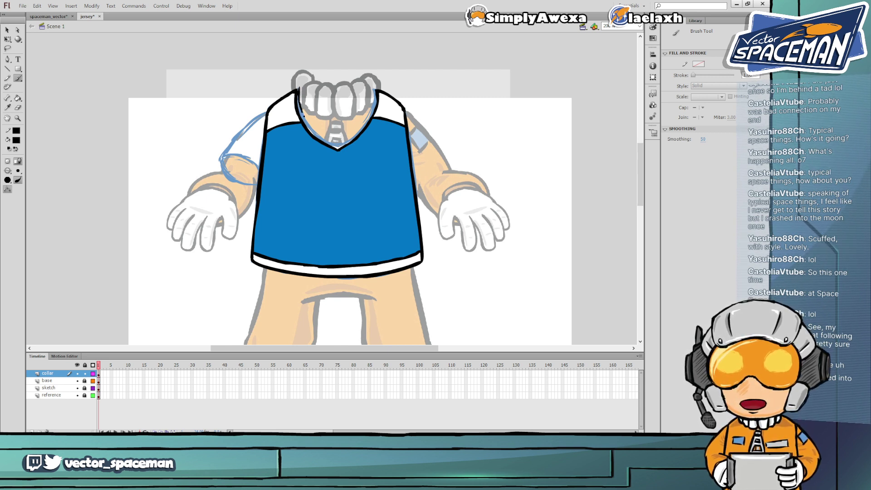
key("ctrl+z")
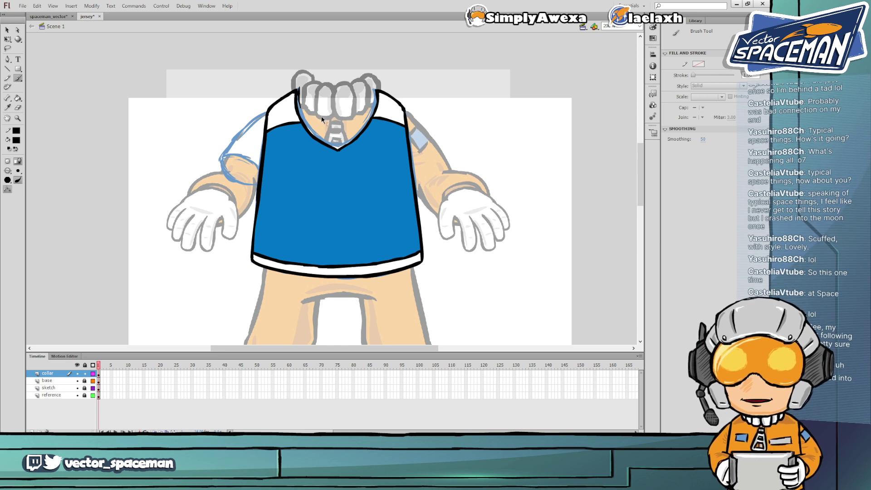
key("ctrl+z")
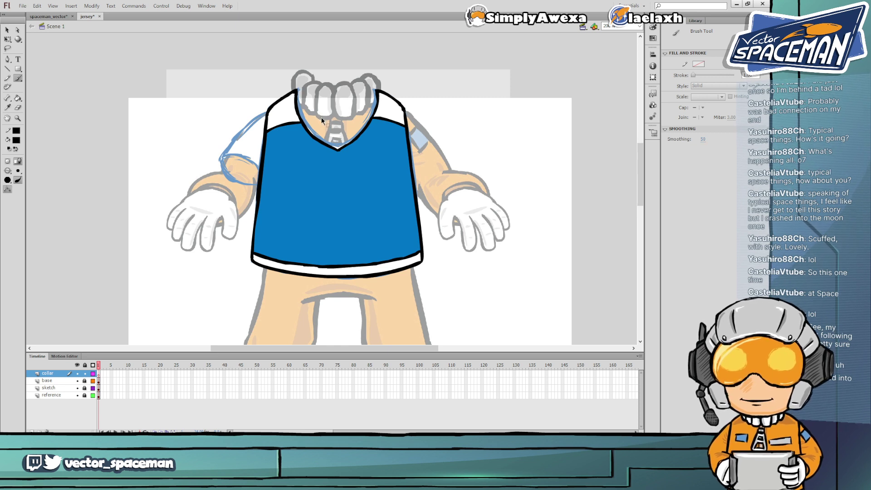
Try inking the left side of the collar's inner edge in bright green, and undo the stroke
left_click(16, 141)
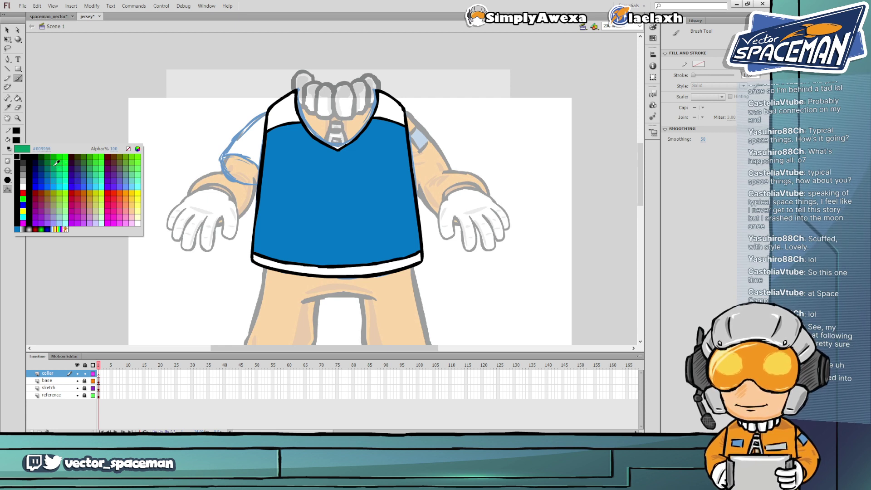
left_click(62, 164)
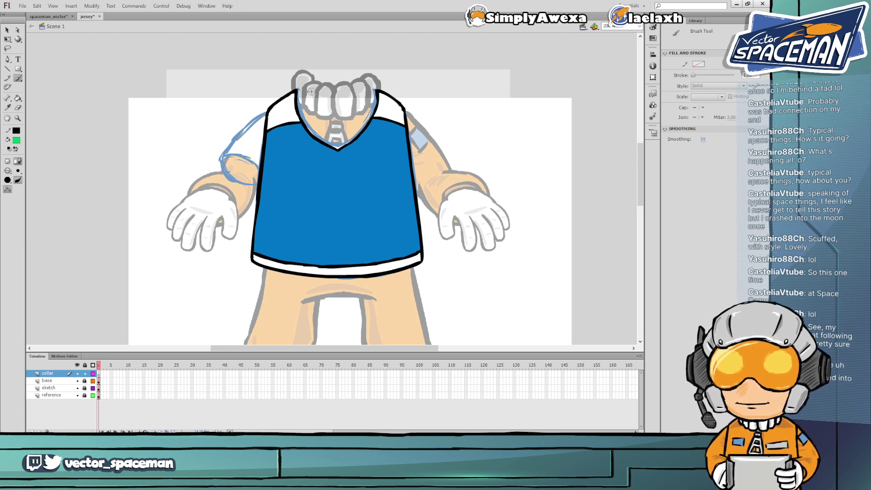
left_click_drag(299, 89, 301, 108)
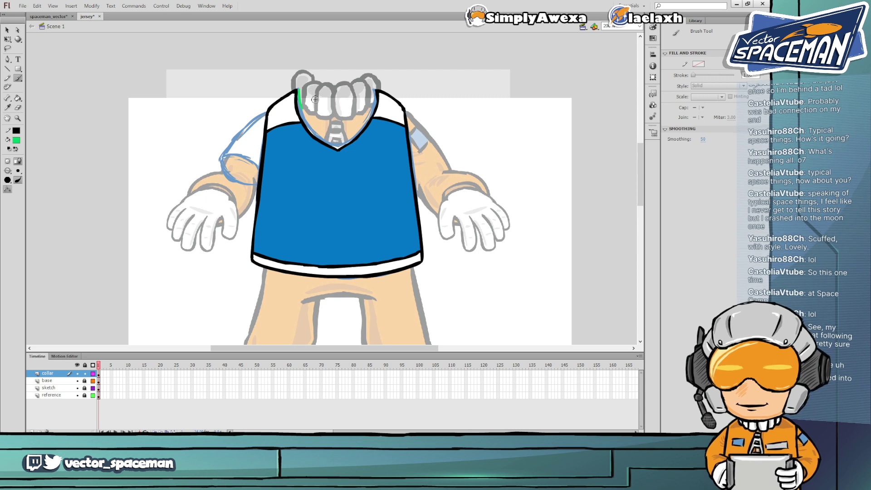
key("ctrl+z")
Set the brush fill to red, outline the V-neck collar's inner and outer edges, and touch up the outline's right shoulder end
left_click(16, 140)
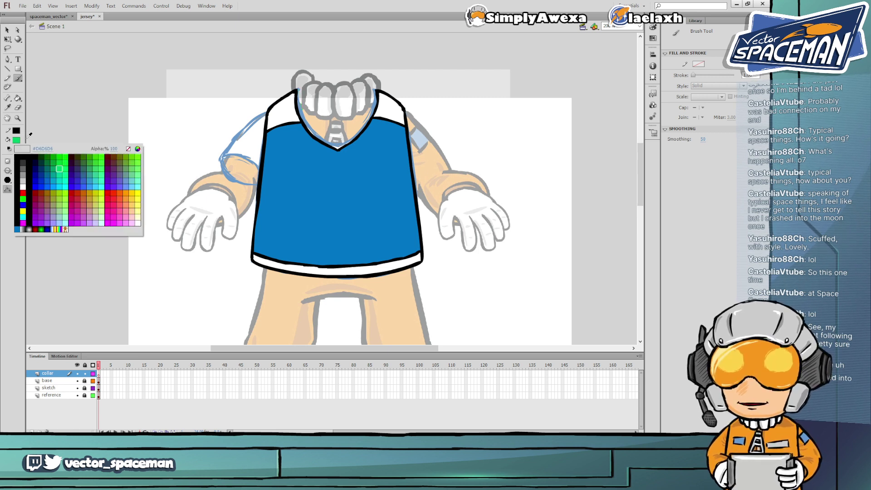
left_click(110, 187)
mouse_move(300, 88)
left_mouse_down()
mouse_move(305, 121)
mouse_move(302, 97)
mouse_move(322, 139)
mouse_move(311, 128)
mouse_move(328, 144)
mouse_move(317, 134)
mouse_move(340, 144)
mouse_move(368, 112)
left_mouse_up()
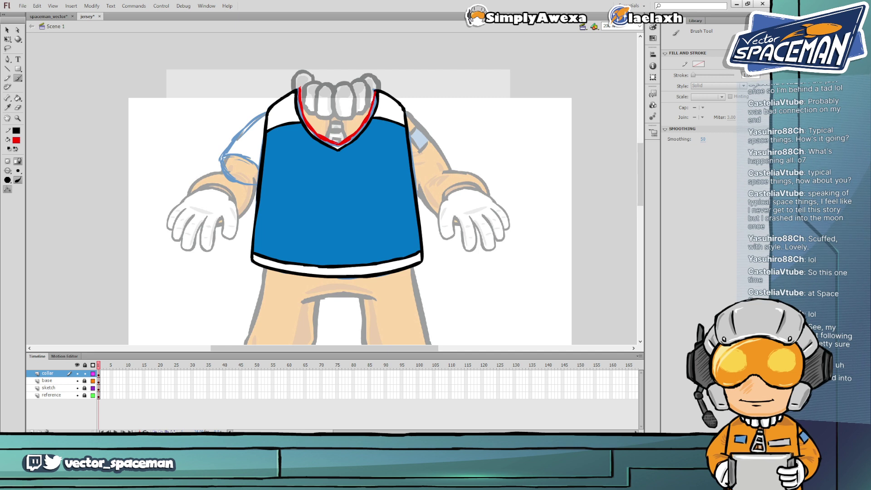
mouse_move(303, 89)
left_mouse_down()
mouse_move(294, 86)
mouse_move(291, 102)
mouse_move(297, 122)
mouse_move(342, 156)
mouse_move(366, 133)
mouse_move(375, 93)
mouse_move(382, 103)
left_mouse_up()
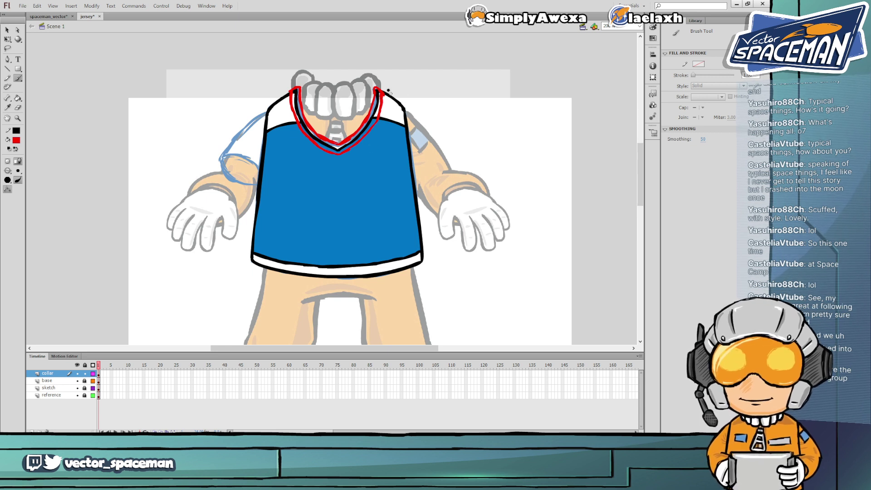
key("e")
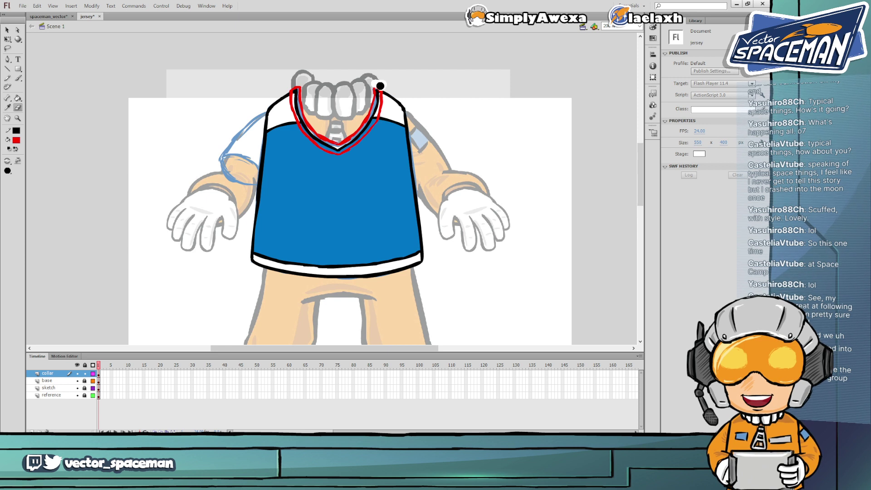
key("b")
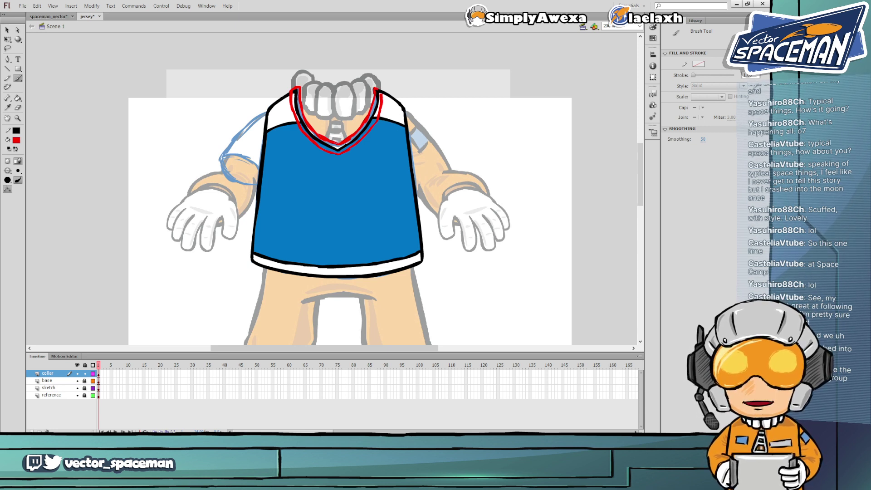
key("e")
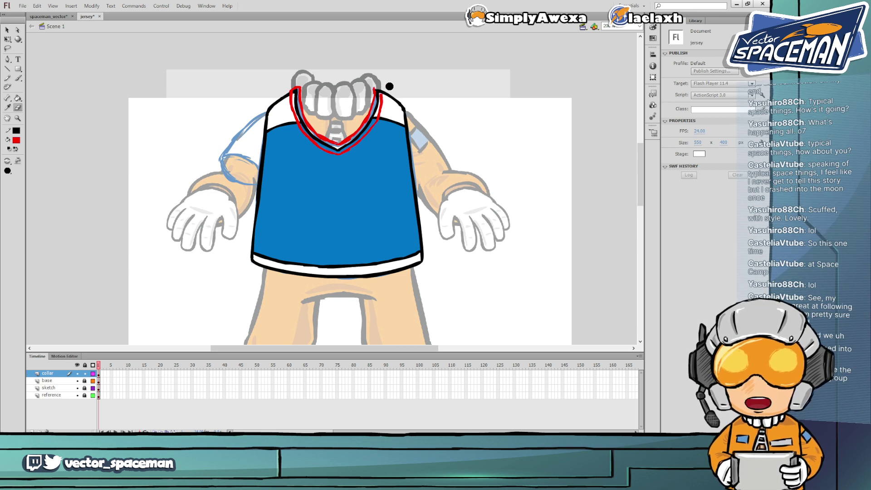
key("b")
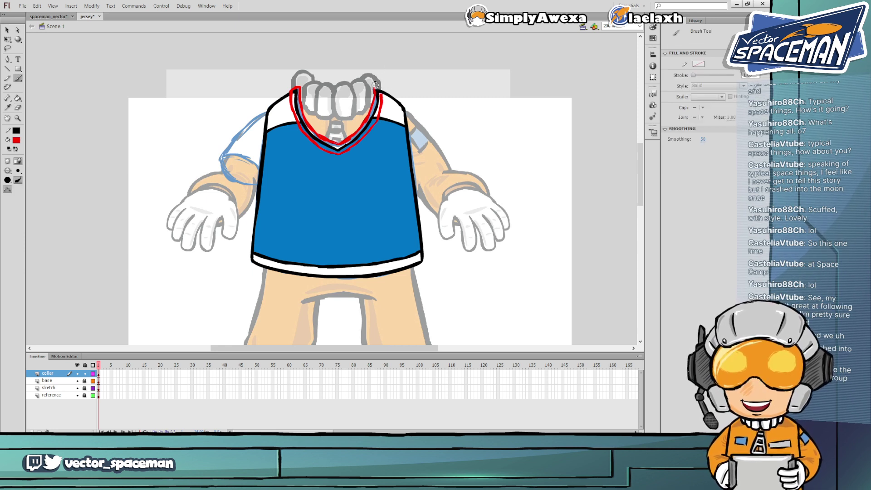
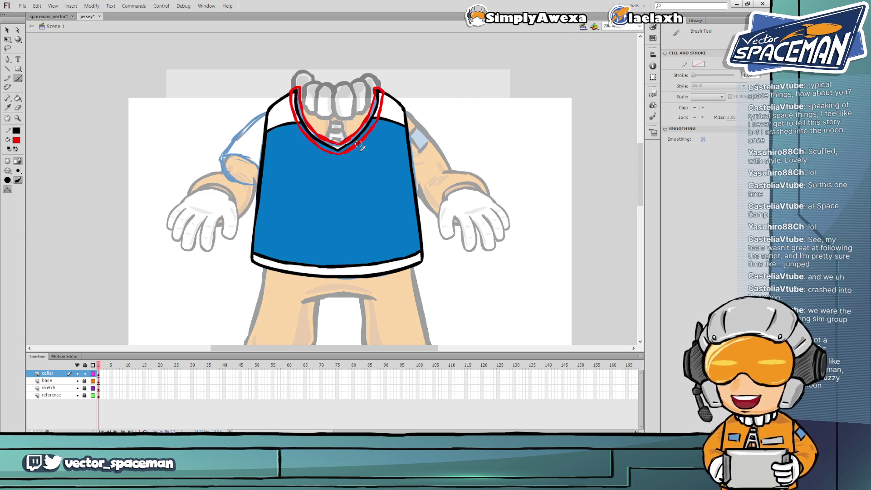
Recolour the jersey's bright red collar outline to a darker red
key("v")
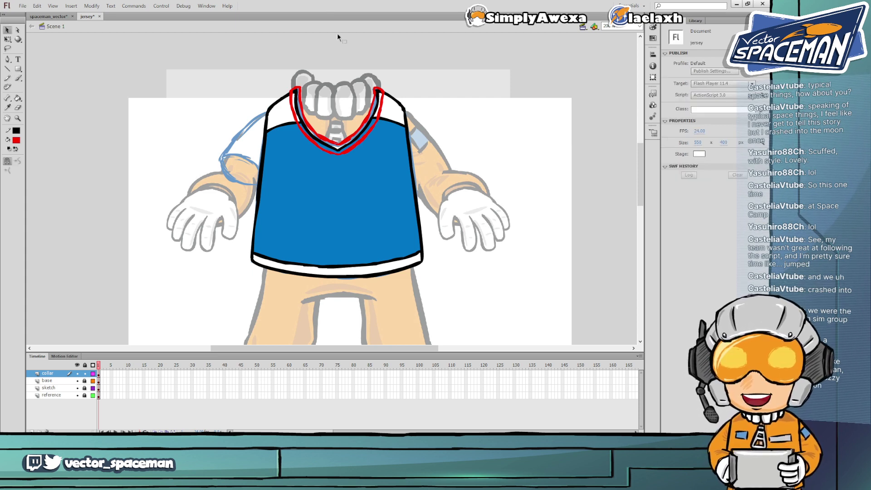
left_click_drag(286, 72, 466, 195)
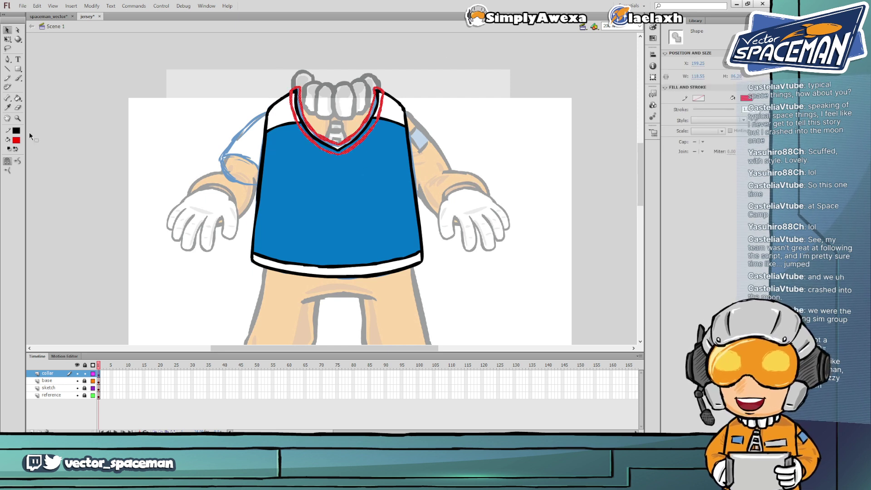
left_click(18, 142)
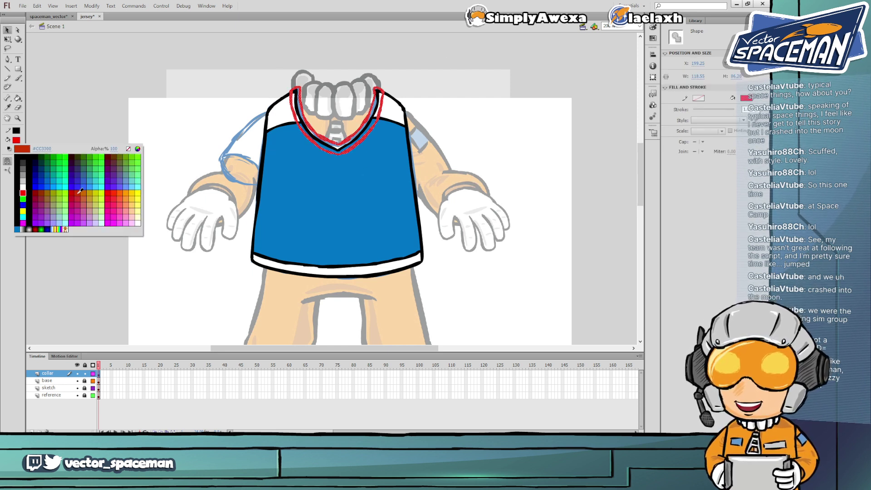
left_click(74, 192)
left_click(156, 181)
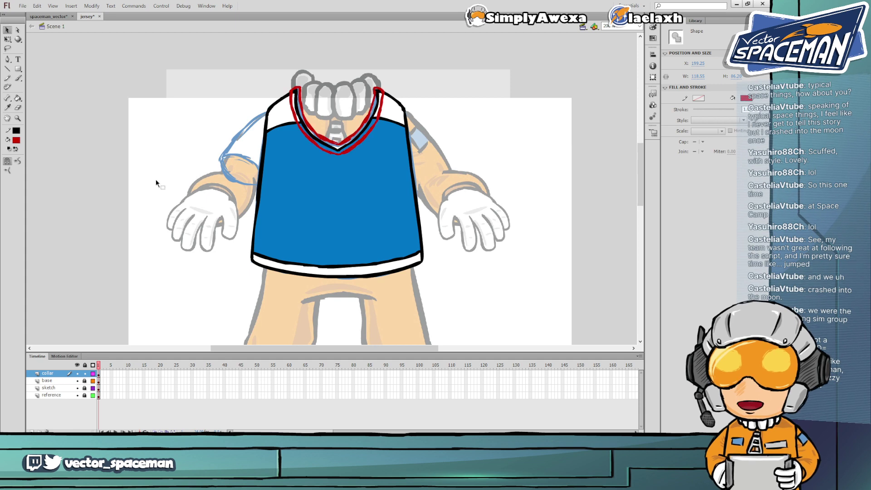
Refine the left half of the collar's outer red line with brush strokes and eraser trims for an even, smooth curve
left_click(640, 27)
left_click(609, 73)
left_click_drag(357, 68, 374, 174)
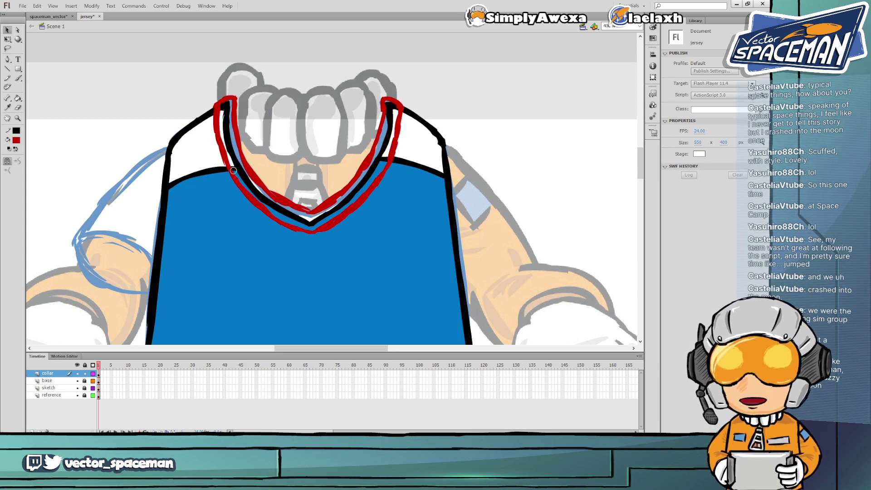
key("b")
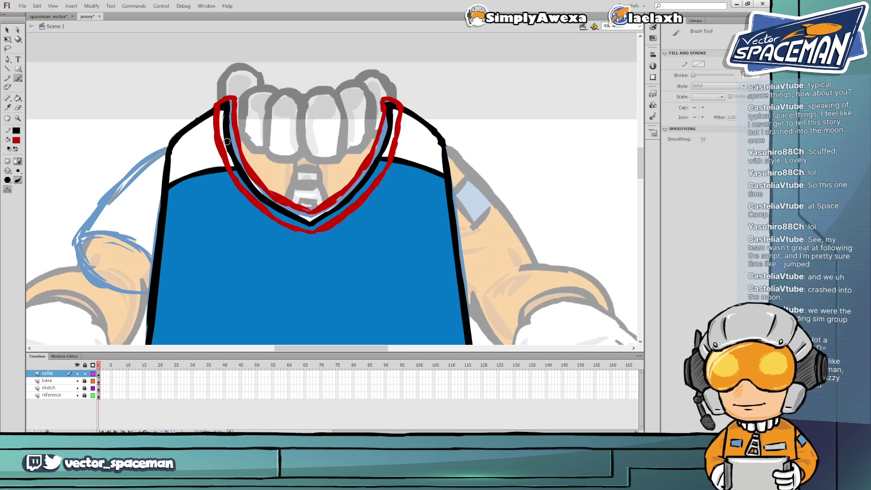
key("e")
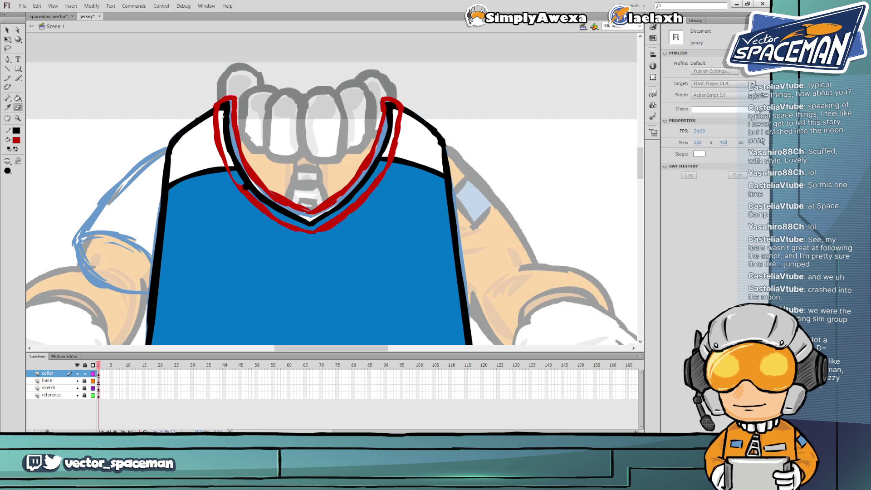
key("b")
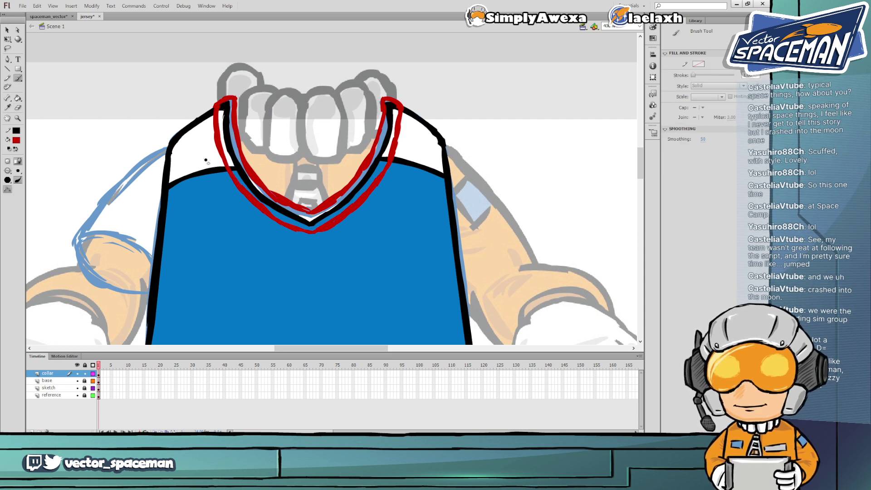
key("e")
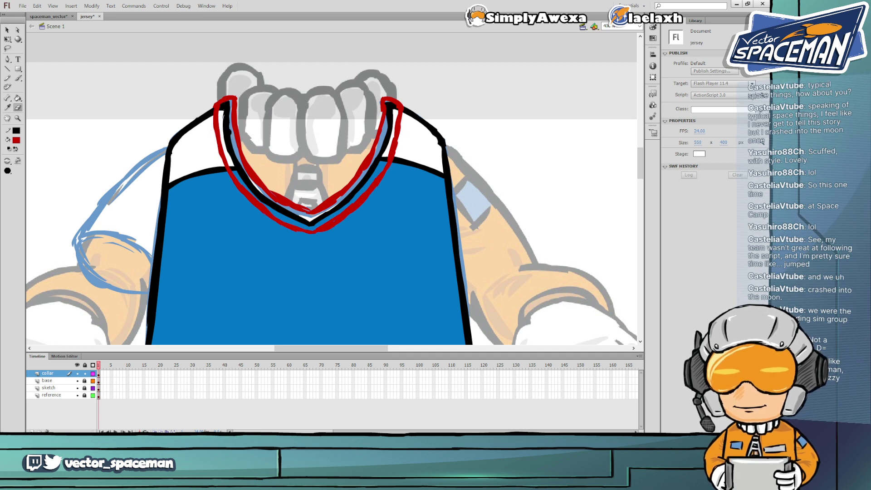
key("b")
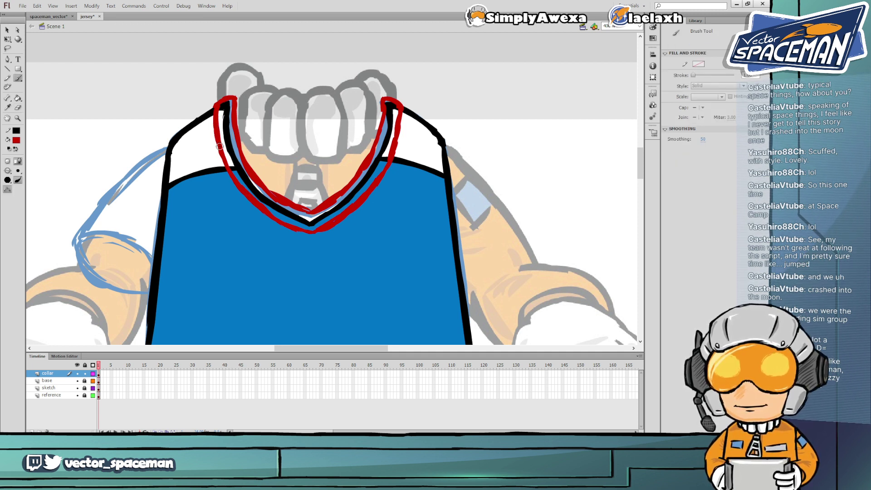
key("e")
left_click_drag(235, 170, 274, 212)
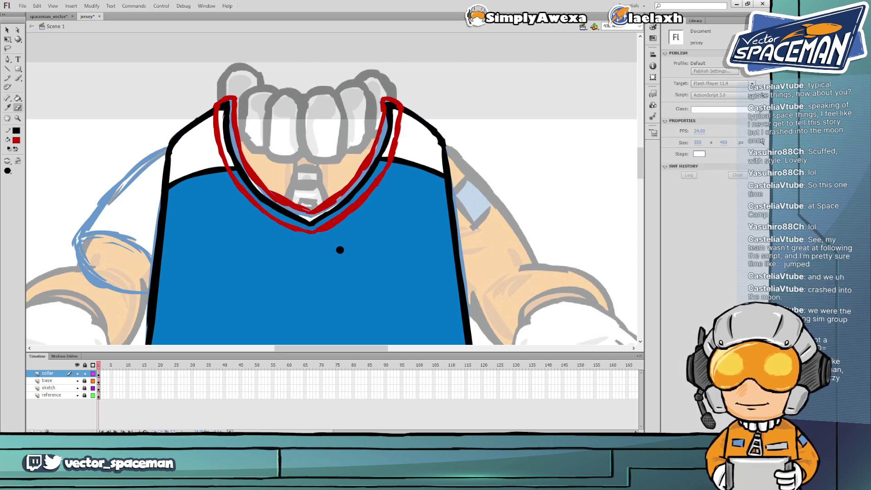
Thicken the collar's outer red line around the V point and trim its inner edge up the right half
key("b")
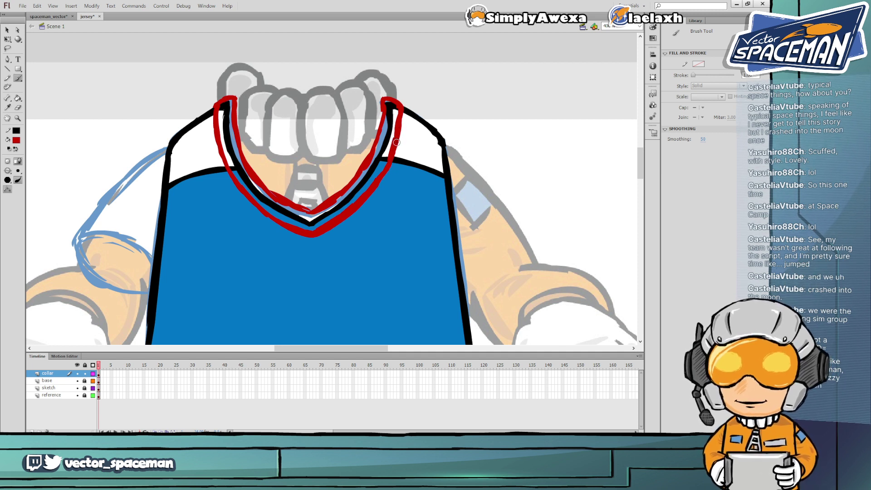
key("e")
mouse_move(317, 223)
left_mouse_down()
mouse_move(323, 222)
mouse_move(376, 173)
left_mouse_up()
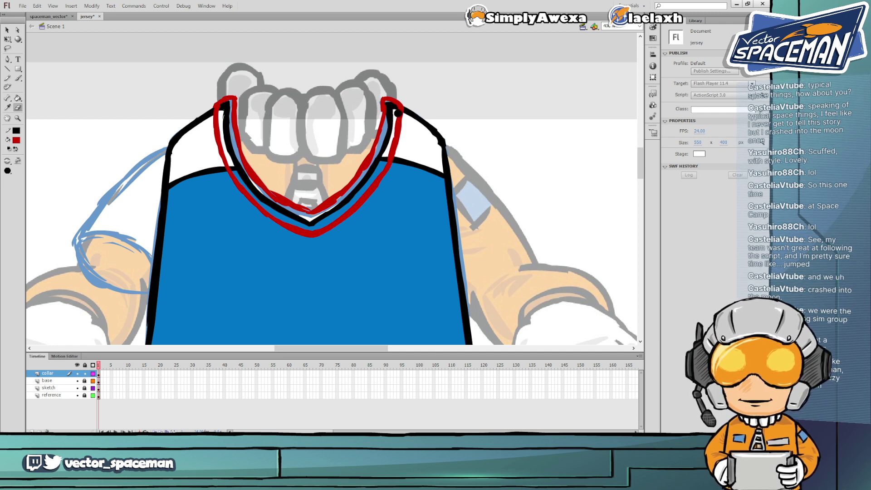
Clean up the left half of the collar's inner red line with the Brush and Eraser, from the shoulder tip to the V point
key("b")
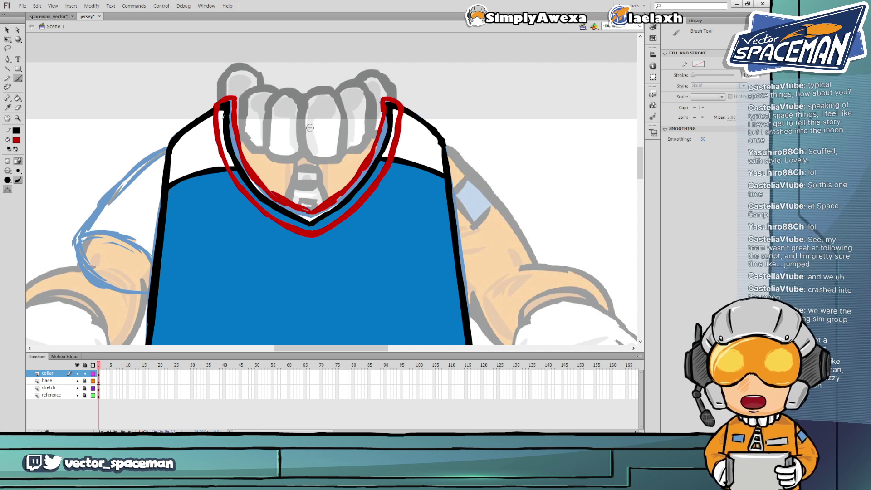
key("e")
mouse_move(231, 109)
left_mouse_down()
mouse_move(233, 148)
mouse_move(251, 183)
mouse_move(306, 218)
left_mouse_up()
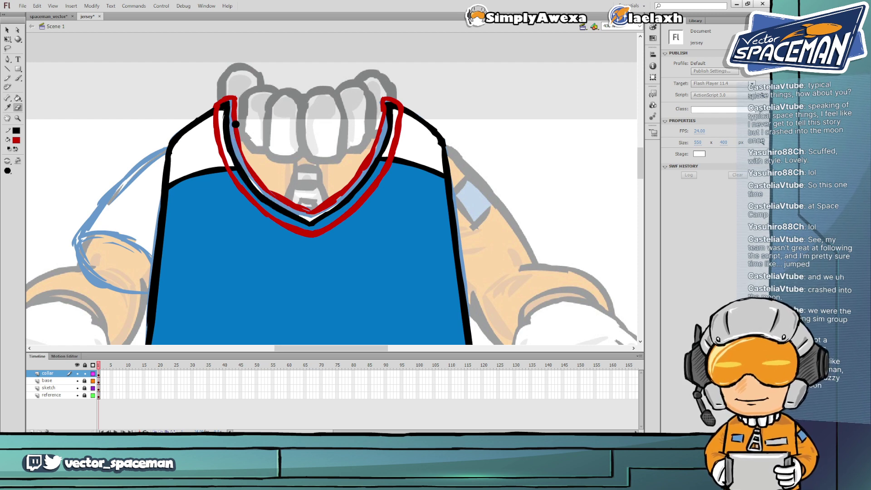
key("b")
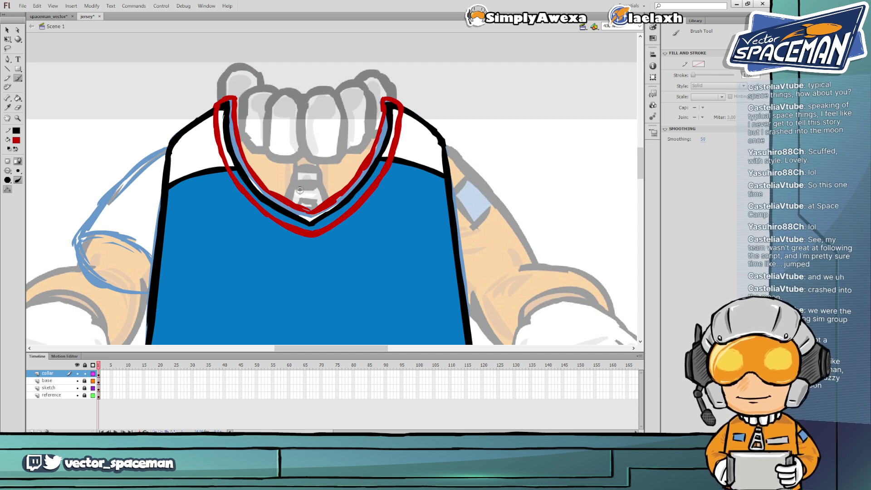
key("e")
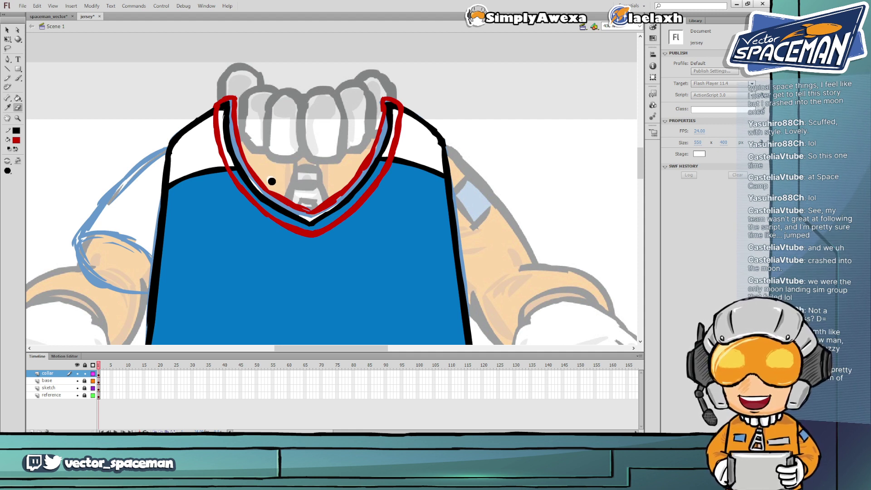
mouse_move(272, 181)
left_mouse_down()
mouse_move(304, 203)
mouse_move(291, 198)
left_mouse_up()
Thin and smooth the right half of the collar's inner red line from the V point upward with the Brush and Eraser
key("b")
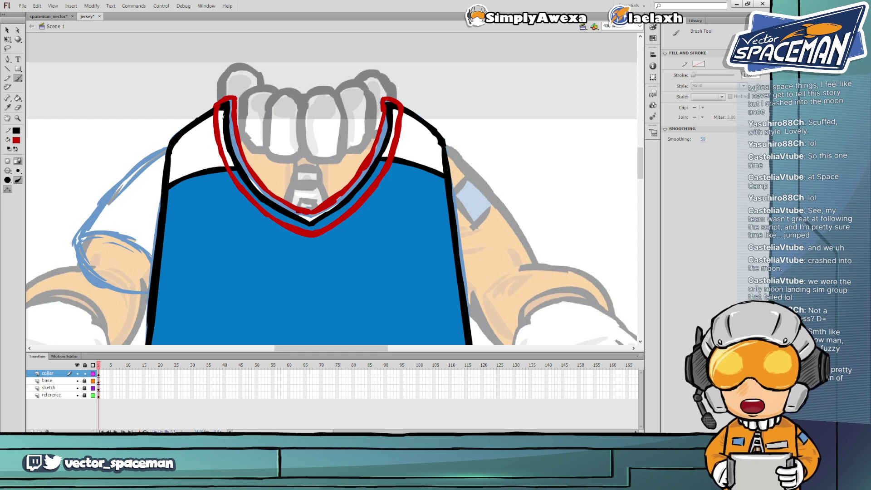
key("e")
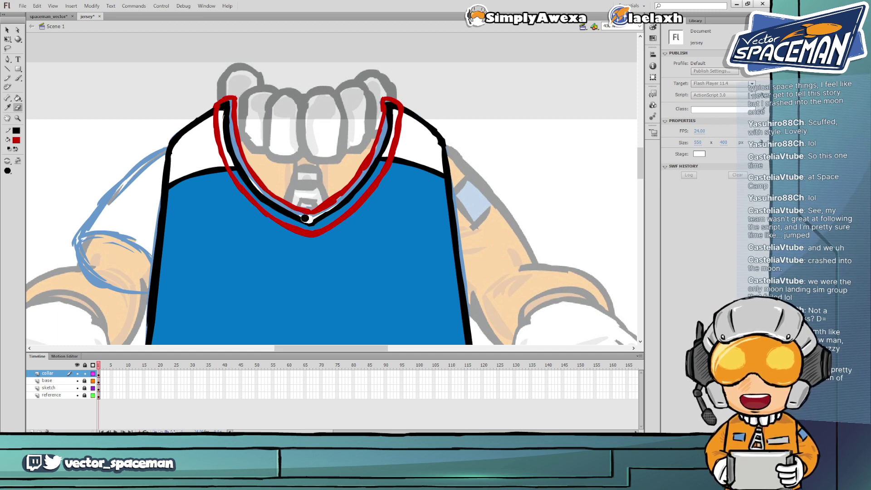
mouse_move(316, 221)
left_mouse_down()
mouse_move(329, 193)
mouse_move(317, 202)
mouse_move(334, 189)
left_mouse_up()
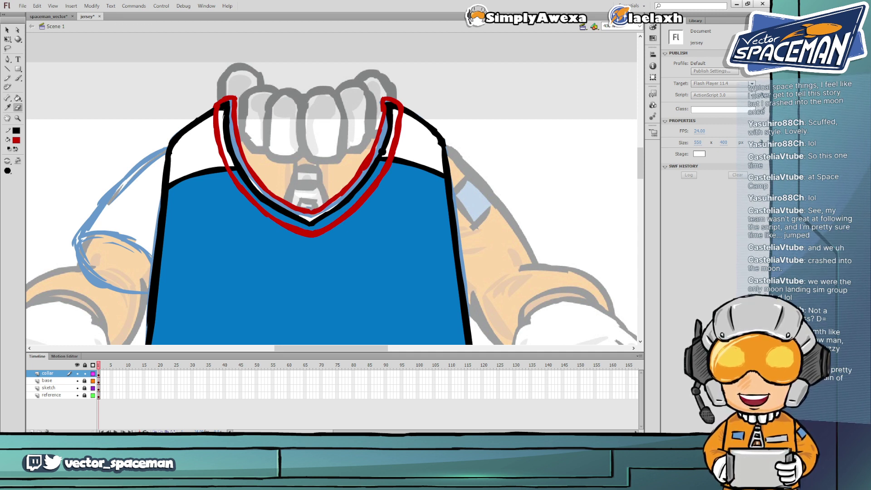
key("b")
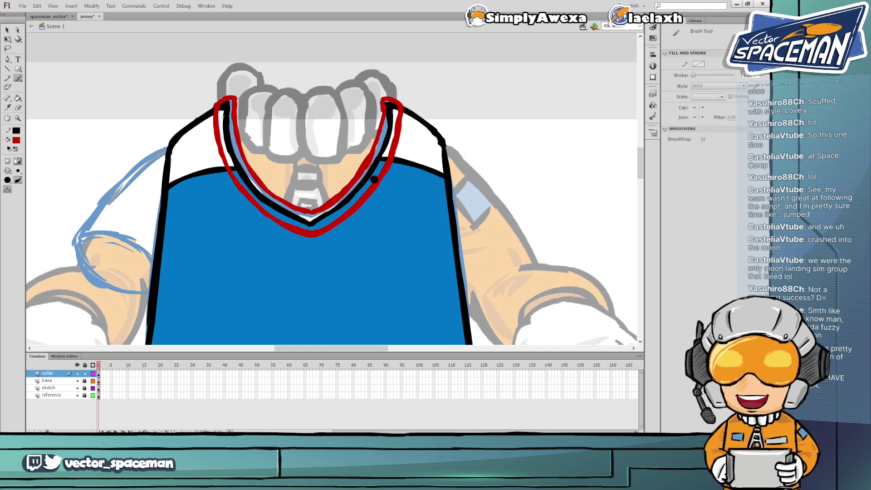
key("e")
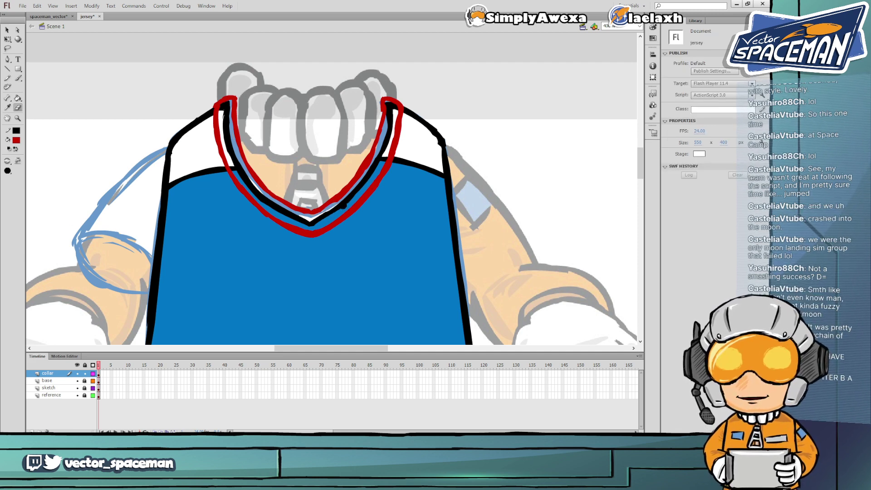
mouse_move(333, 208)
left_mouse_down()
mouse_move(375, 157)
mouse_move(363, 153)
mouse_move(320, 202)
mouse_move(352, 176)
left_mouse_up()
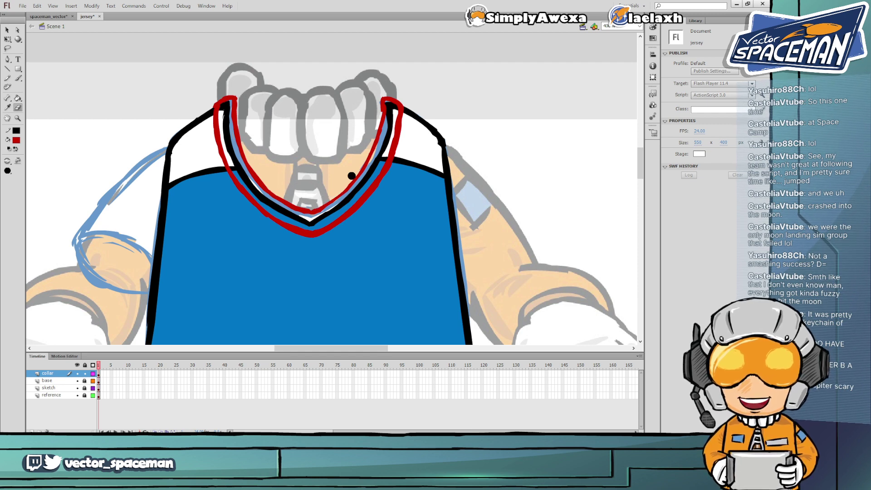
Even out the right half of the collar's outer red line by painting over it and erasing along its inner edge
key("b")
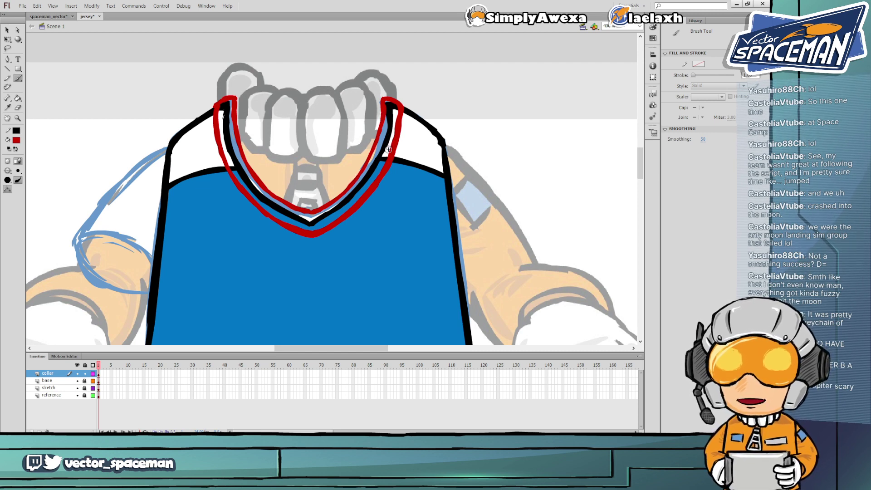
key("e")
mouse_move(390, 112)
left_mouse_down()
mouse_move(385, 131)
mouse_move(396, 131)
mouse_move(404, 147)
mouse_move(392, 108)
mouse_move(385, 157)
mouse_move(347, 207)
mouse_move(384, 169)
mouse_move(349, 212)
left_mouse_up()
key("b")
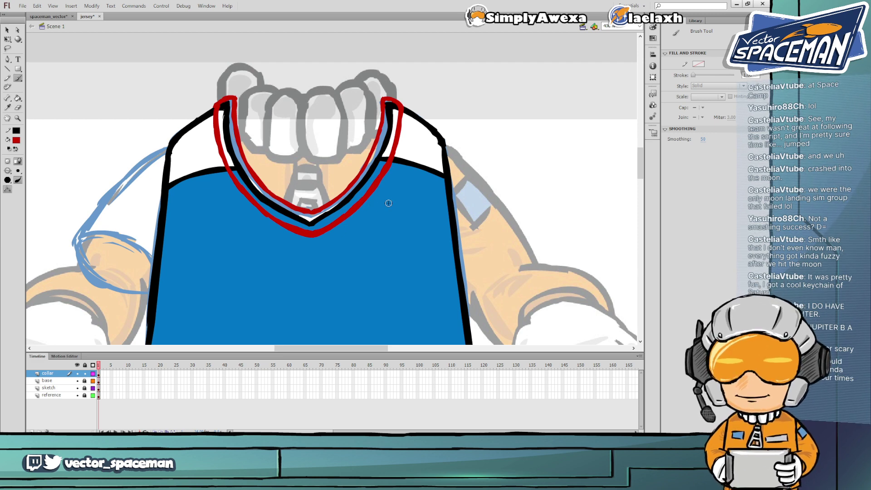
key("v")
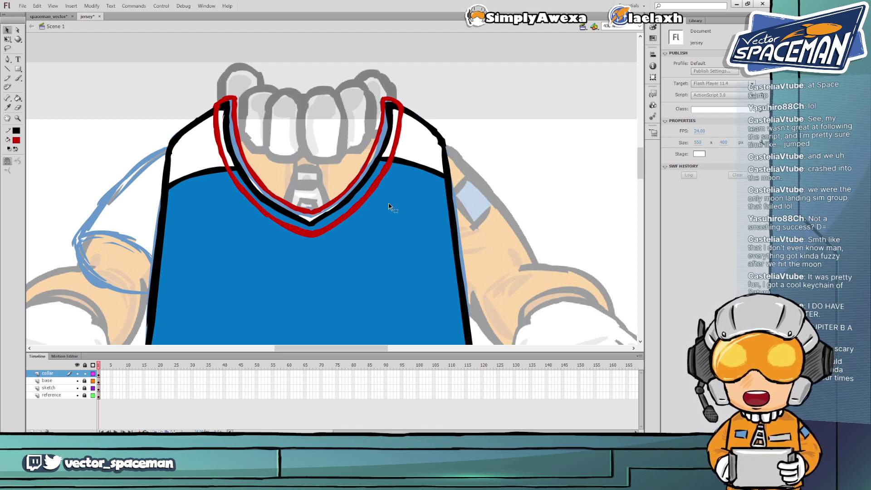
Reshape the collar's right shoulder tip by erasing rough edges and repainting with the dark red sampled from the outline
key("b")
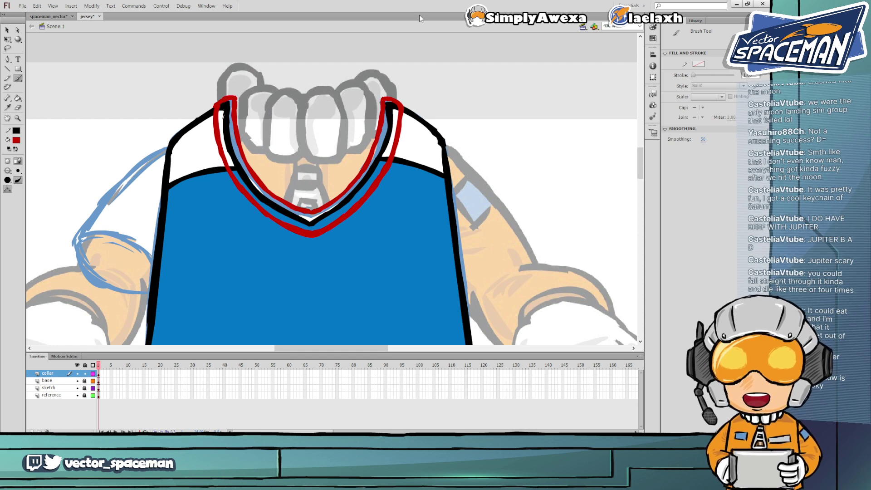
key("e")
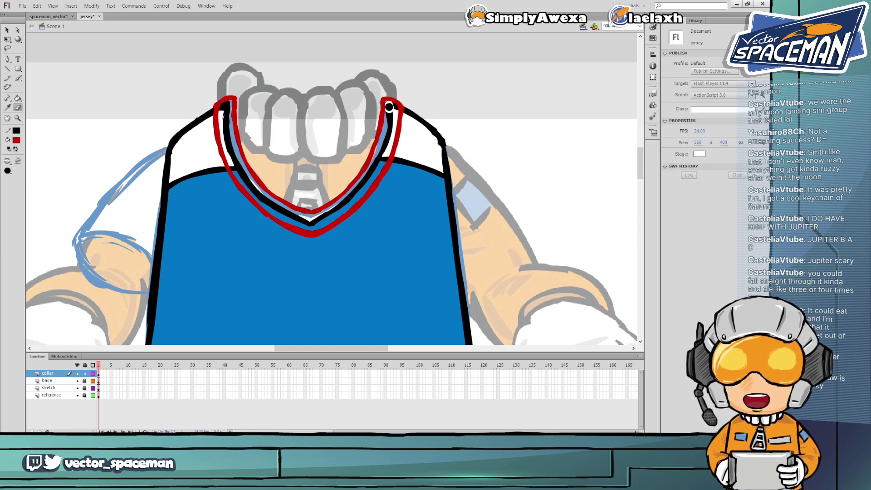
mouse_move(389, 109)
left_mouse_down()
mouse_move(387, 126)
mouse_move(394, 113)
left_mouse_up()
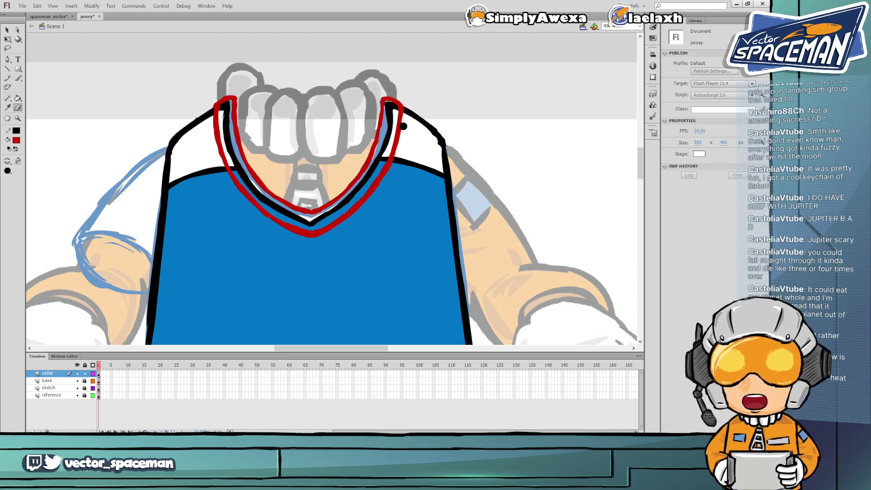
key("i")
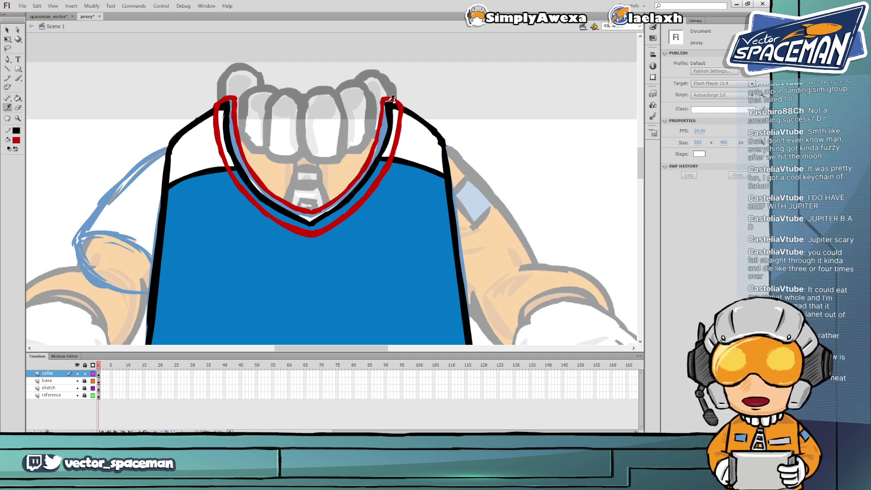
left_click(393, 99)
key("b")
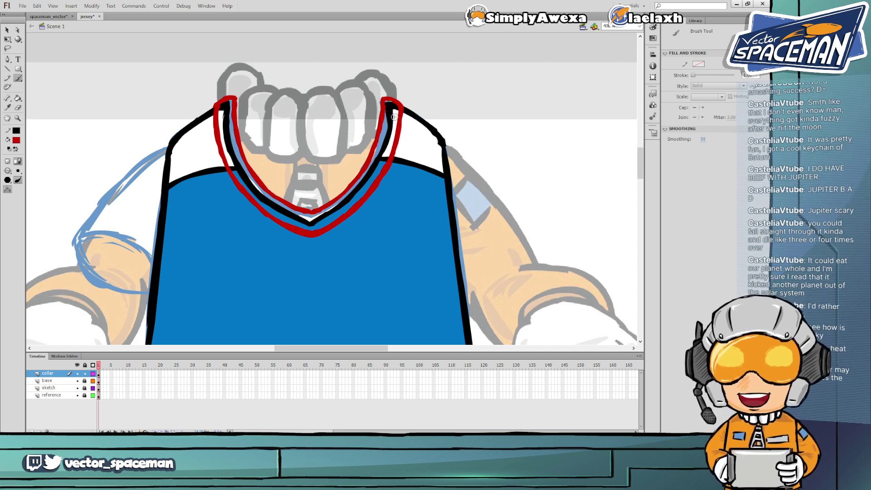
key("e")
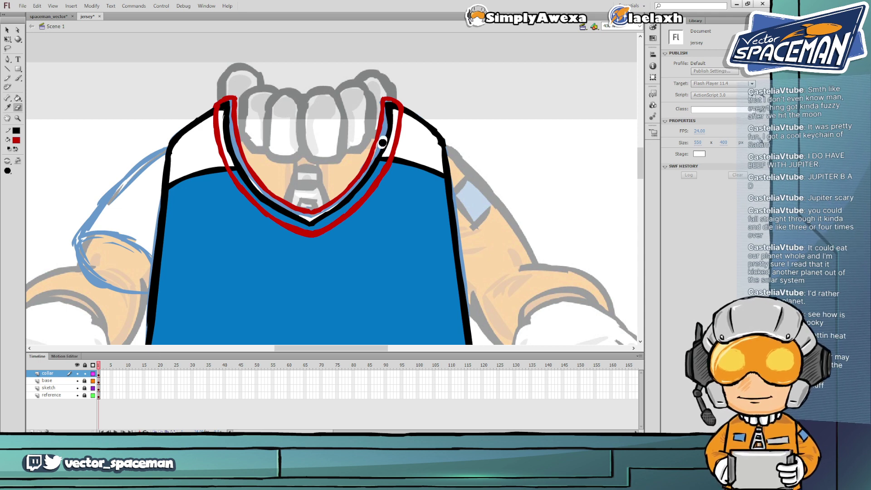
Touch up the collar's left shoulder tip and erase the excess red along its upper edge
key("b")
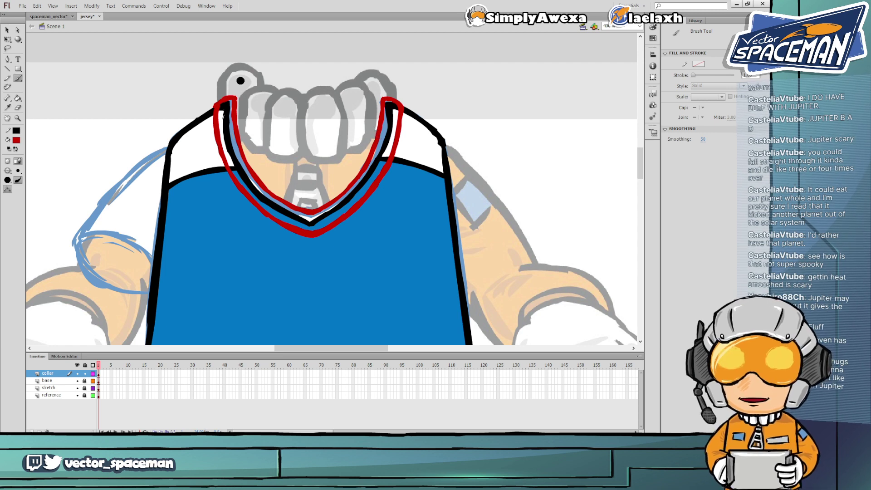
key("e")
left_click_drag(215, 96, 241, 92)
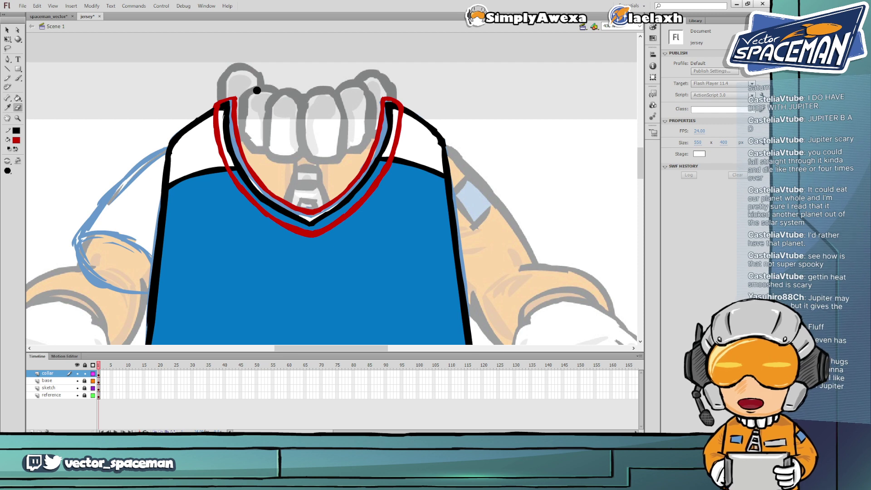
Select the whole dark red collar outline and recolour its fill to black
key("b")
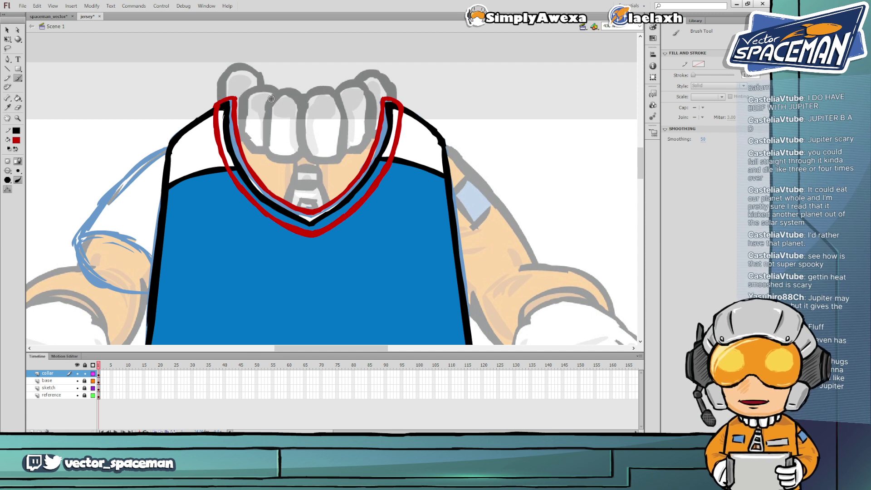
key("e")
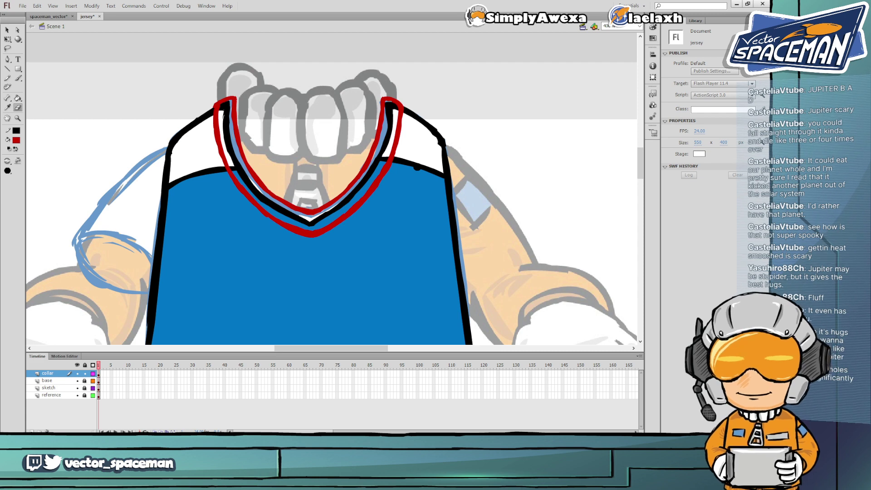
key("v")
mouse_move(199, 65)
left_mouse_down()
mouse_move(233, 146)
mouse_move(458, 282)
left_mouse_up()
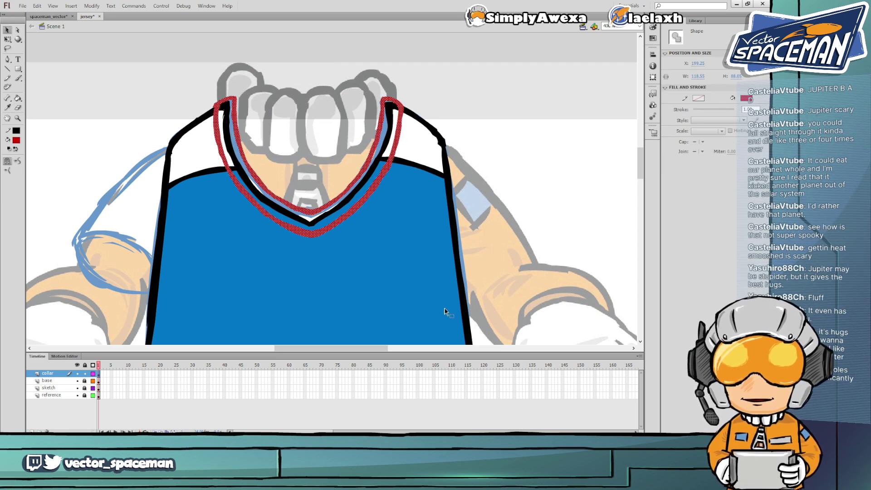
left_click(16, 140)
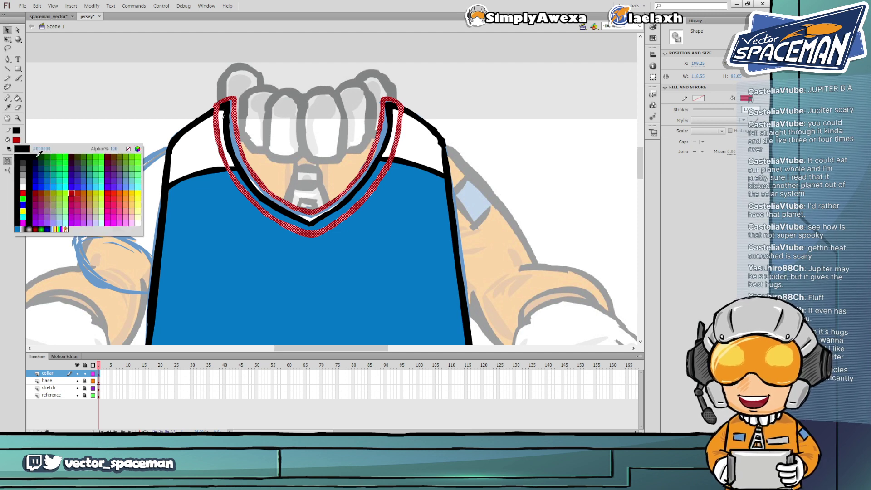
left_click(38, 155)
left_click(149, 169)
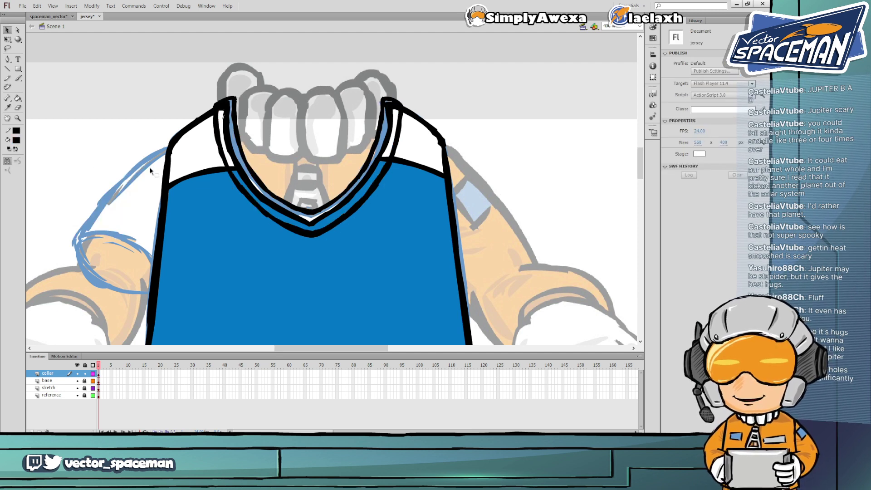
Fill the area between the collar's inner and outer outlines with white using the Paint Bucket
key("k")
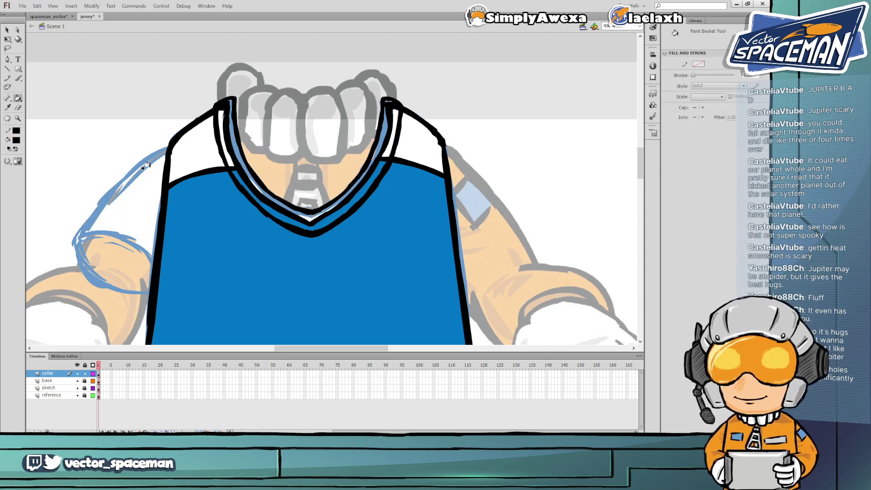
left_click(17, 142)
left_click(22, 184)
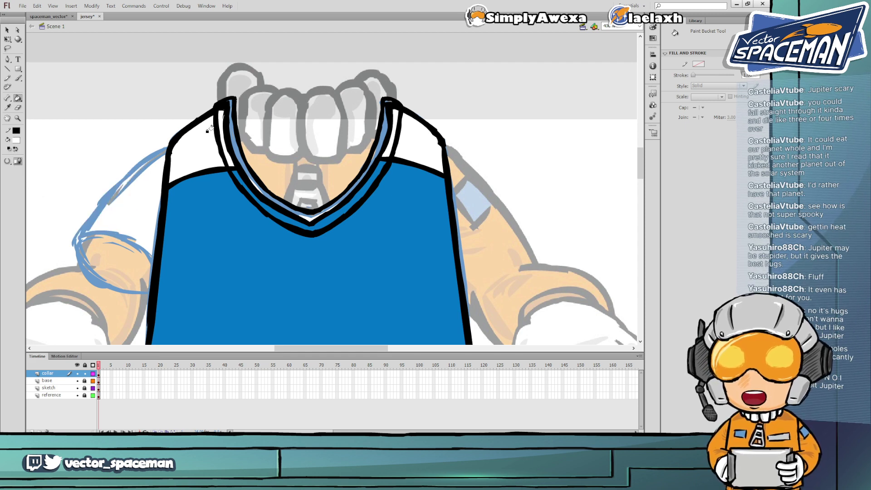
left_click(222, 125)
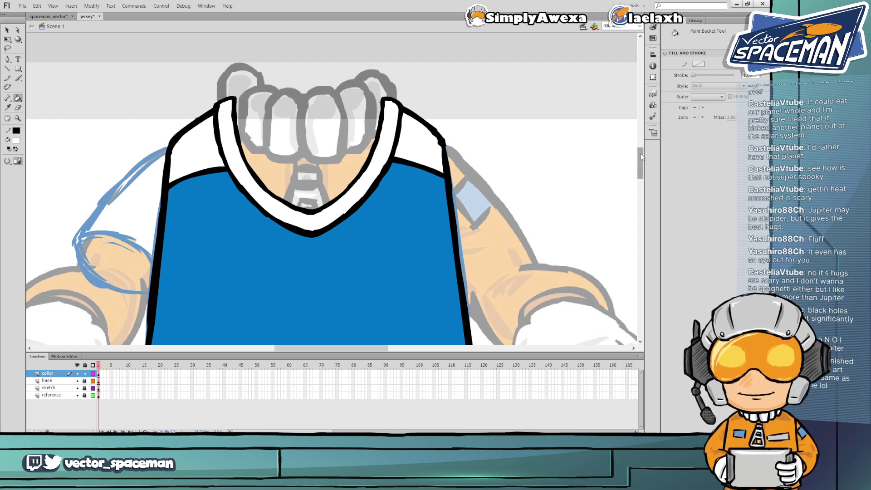
Examine the jersey from the collar down to the hem with the white collar in place
mouse_move(641, 153)
left_mouse_down()
mouse_move(640, 182)
mouse_move(641, 173)
left_mouse_up()
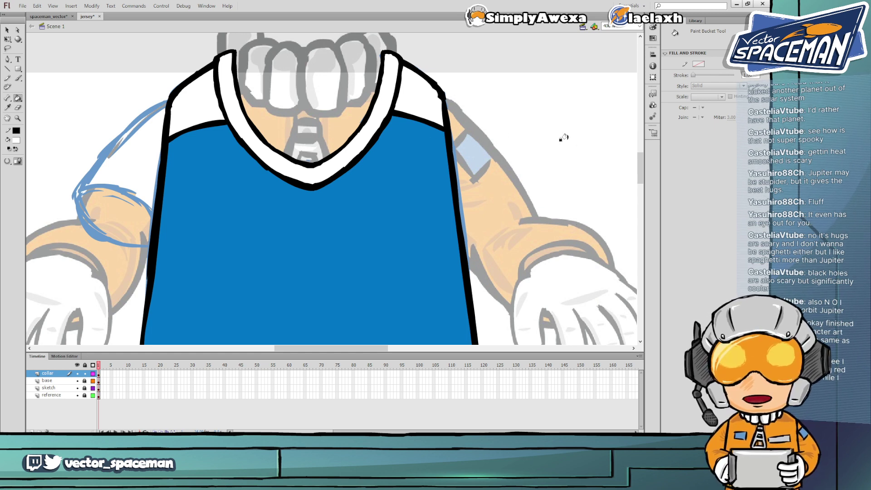
scroll(635, 161, "down", 1)
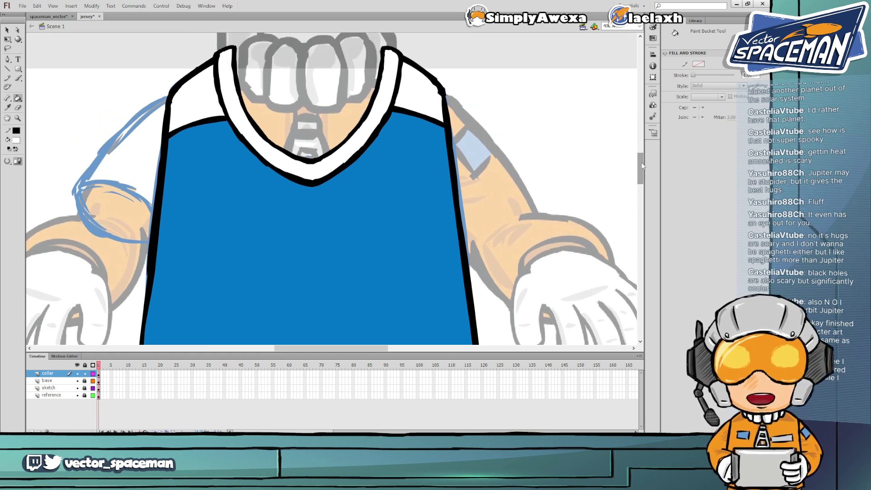
scroll(641, 160, "down", 3)
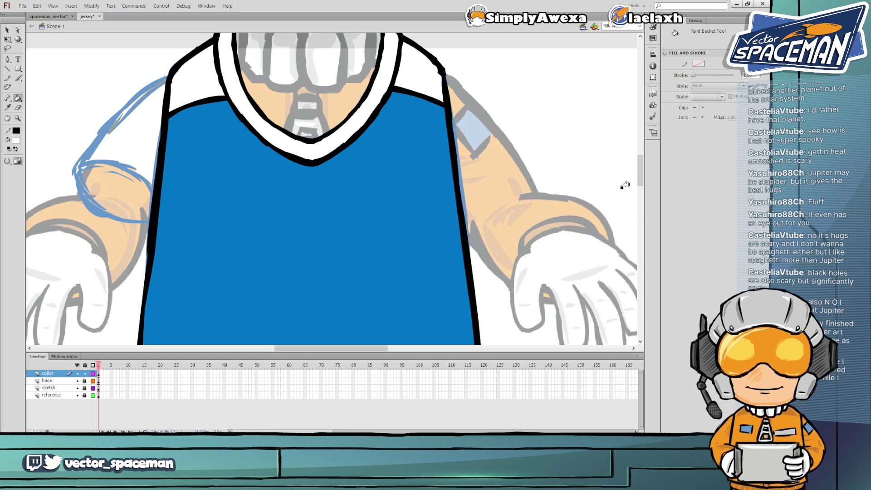
scroll(640, 164, "down", 2)
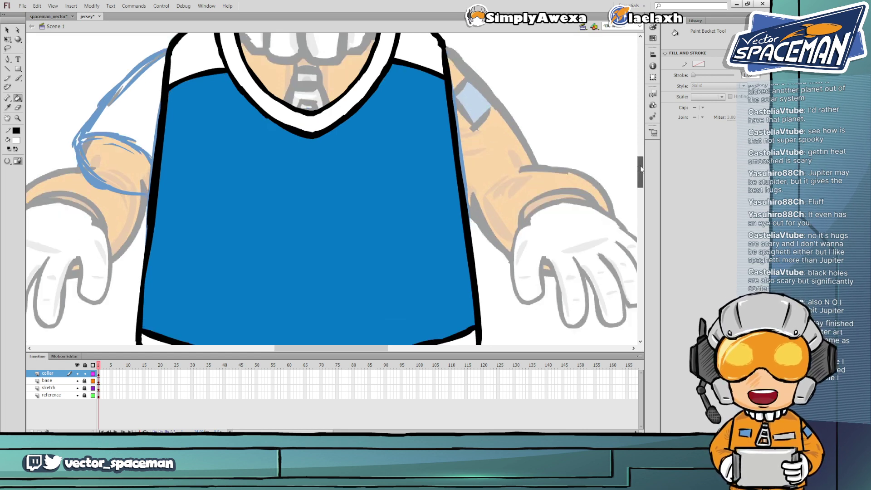
scroll(640, 169, "up", 2)
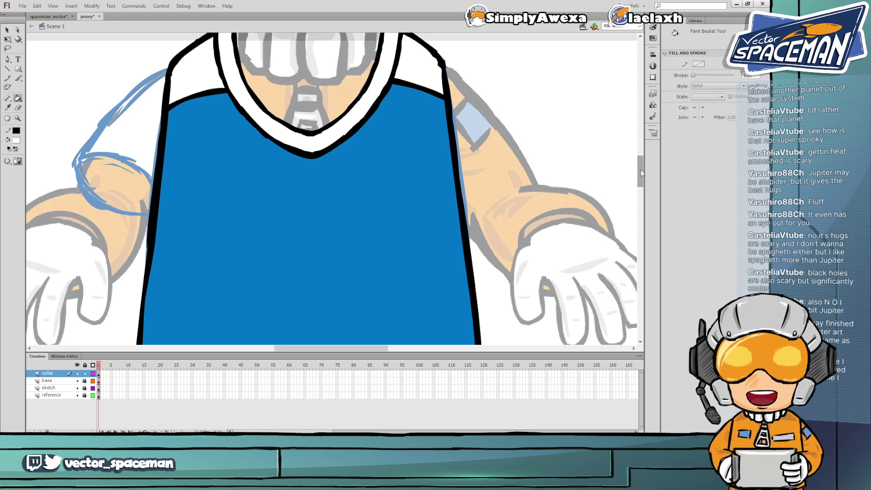
scroll(641, 170, "down", 1)
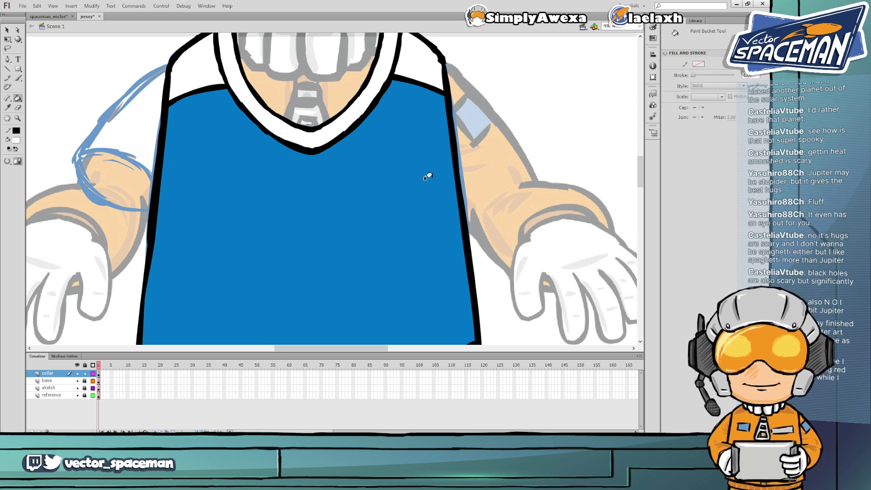
scroll(641, 162, "up", 3)
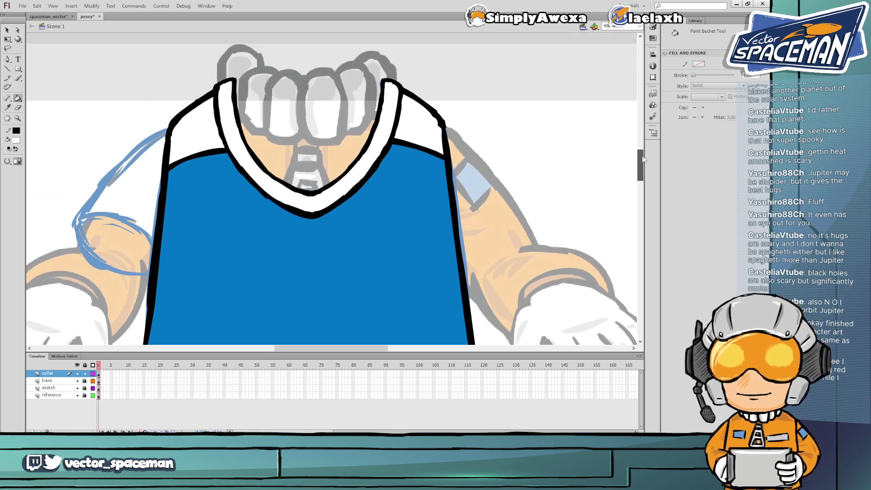
left_click_drag(642, 159, 642, 171)
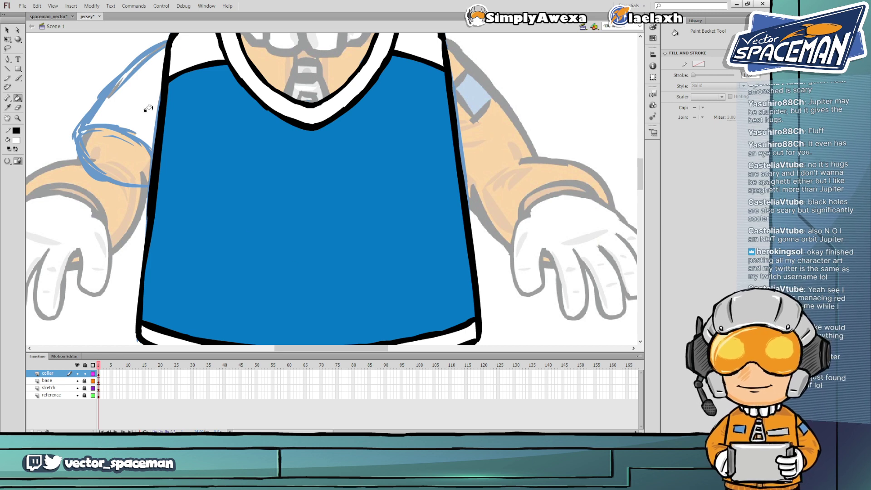
Hide the sketch layer to check the jersey without the blue sketch lines, and show the layer again
key("v")
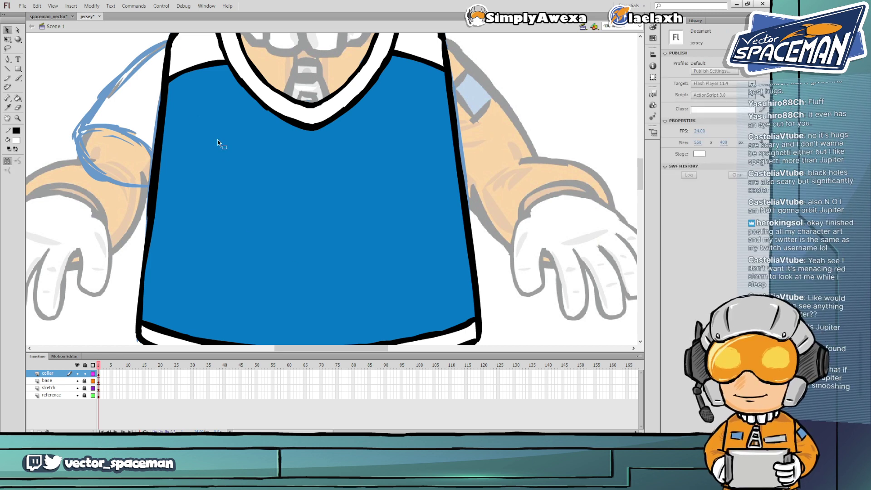
left_click(77, 388)
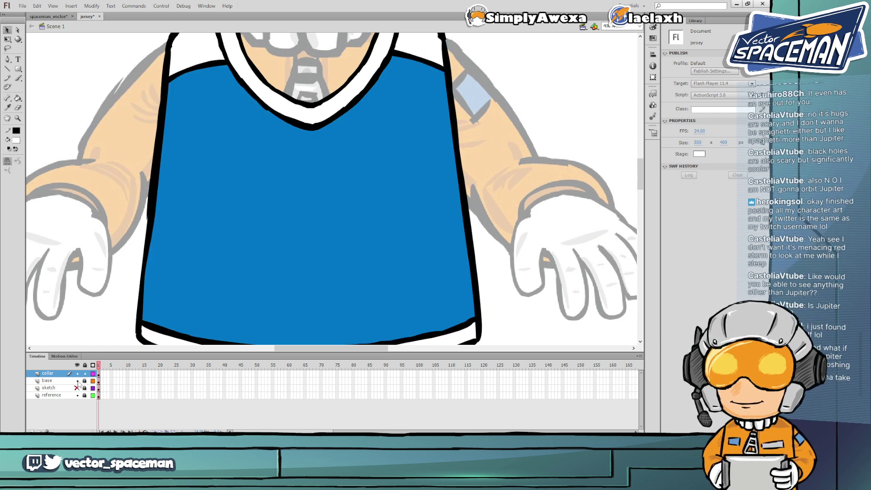
left_click(78, 380)
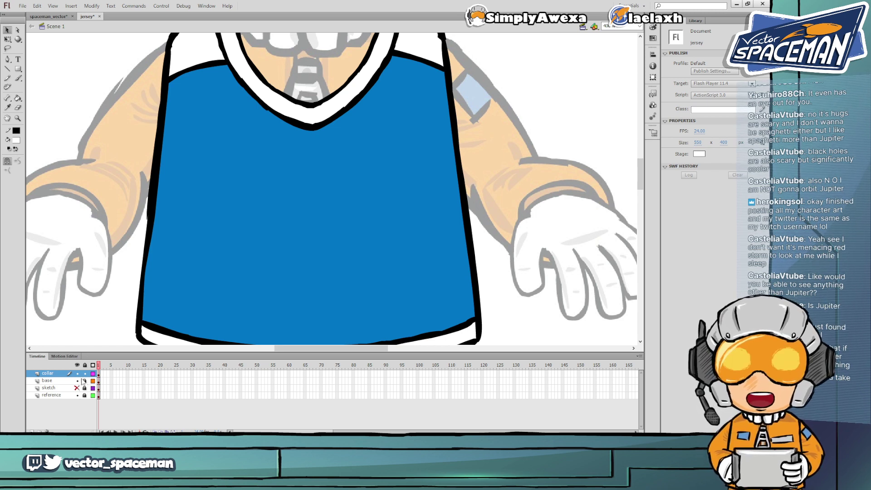
left_click(80, 388)
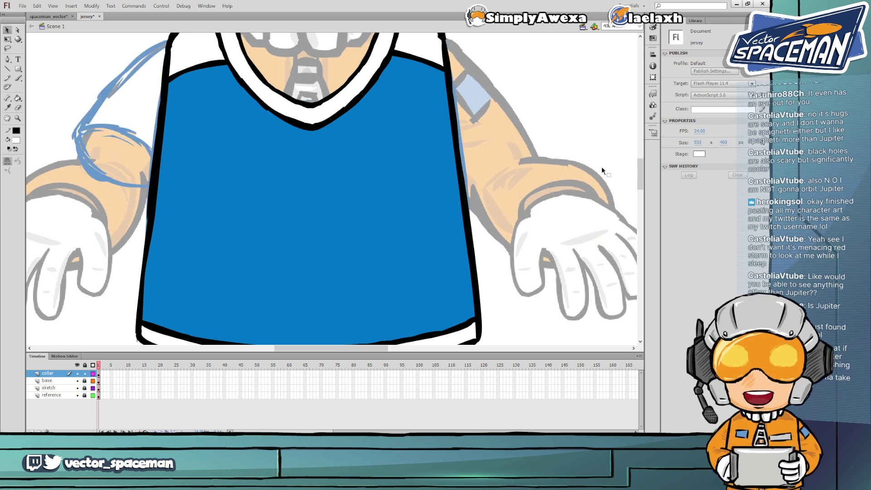
scroll(638, 170, "up", 1)
scroll(640, 169, "down", 1)
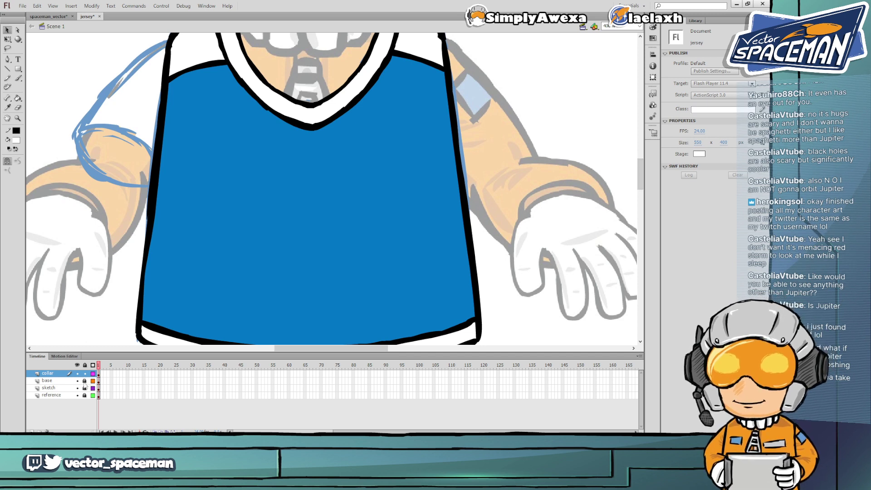
Unlock the base layer and look over the jersey's outline from the collar to the hem
left_click(149, 163)
left_click(150, 164)
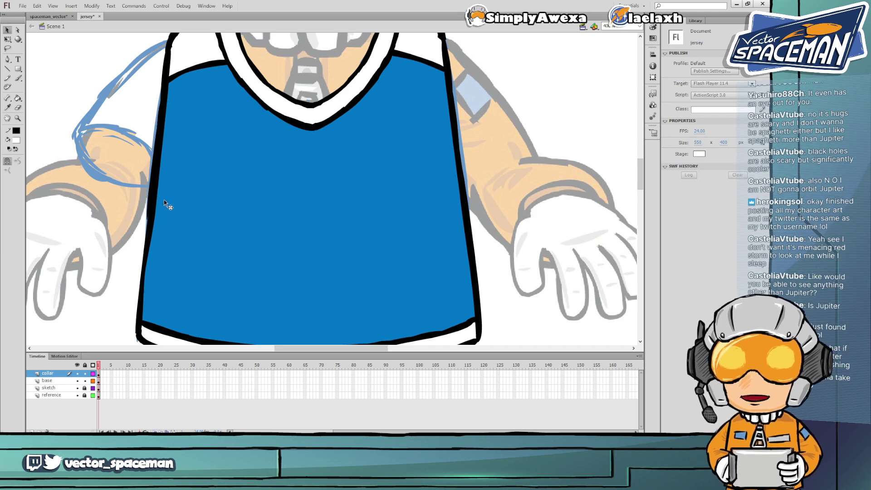
scroll(638, 164, "up", 2)
scroll(640, 166, "down", 2)
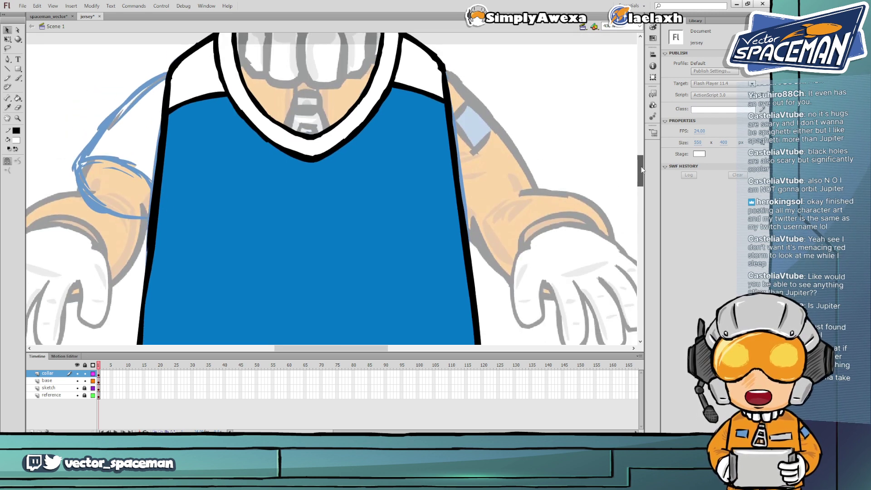
scroll(641, 168, "down", 2)
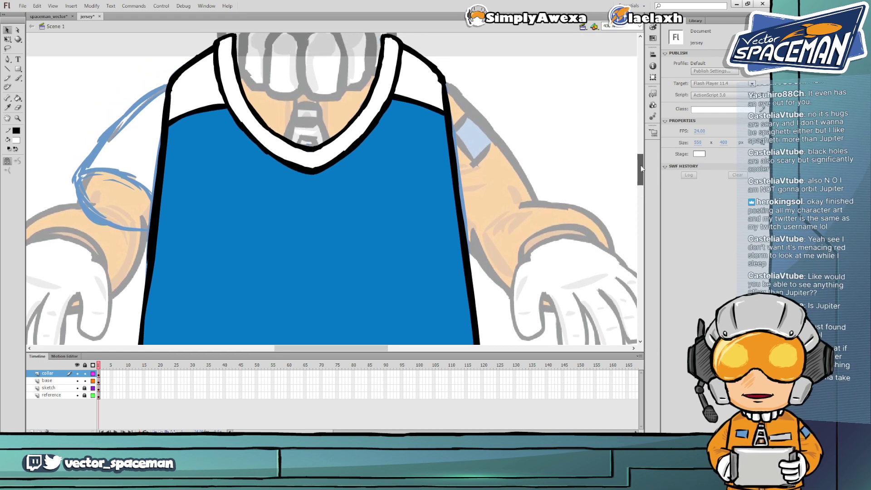
scroll(641, 176, "up", 3)
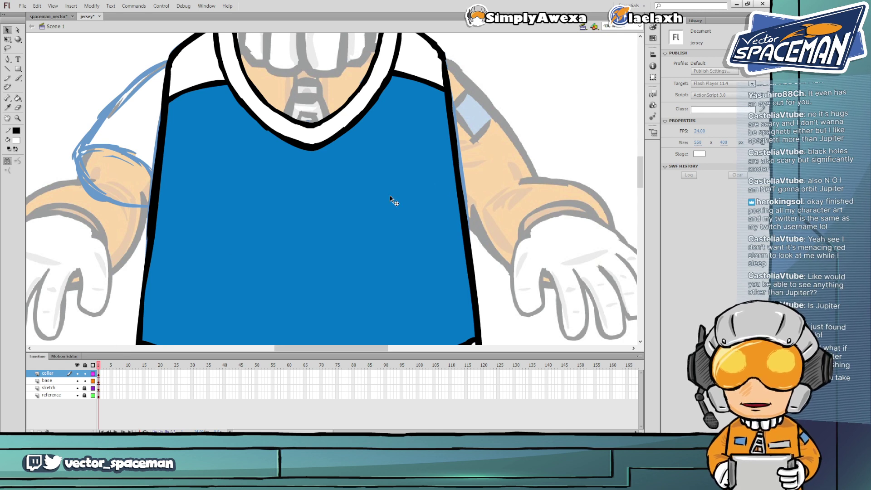
left_click_drag(639, 174, 641, 170)
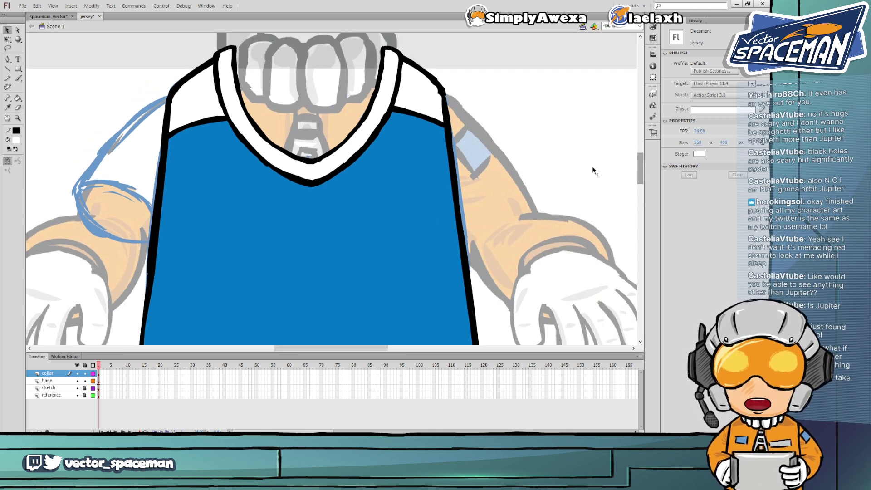
Try erasing the outer edge of the jersey's black outline at the right shoulder corner, and undo the stroke
key("i")
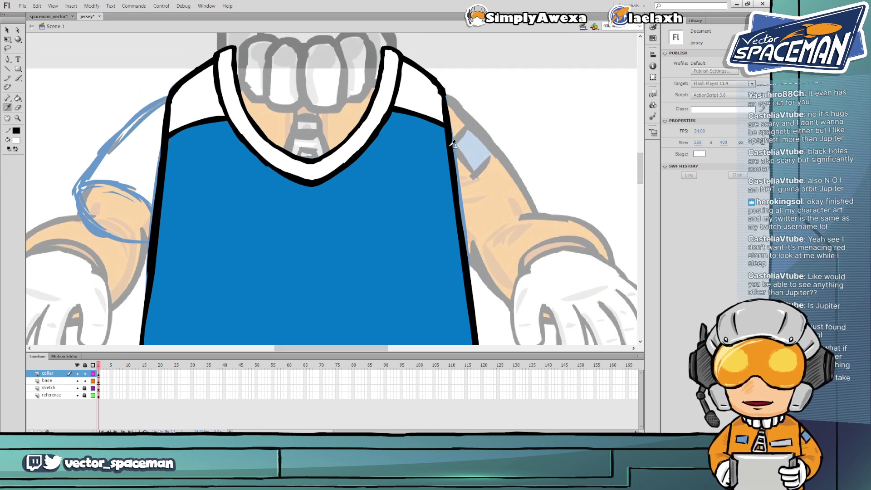
left_click(433, 101)
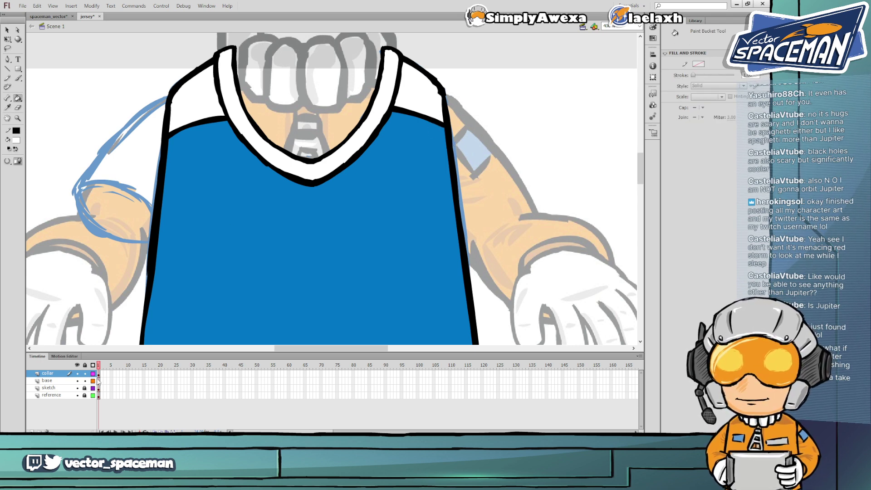
key("e")
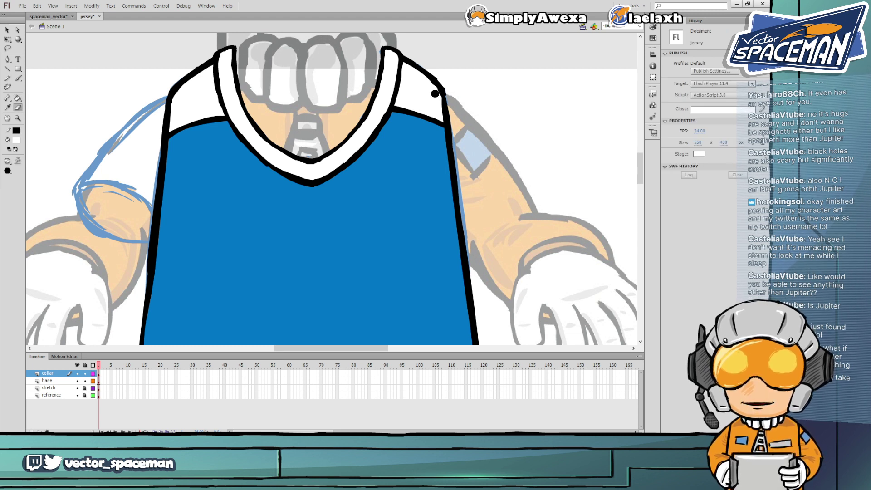
left_click_drag(436, 98, 429, 81)
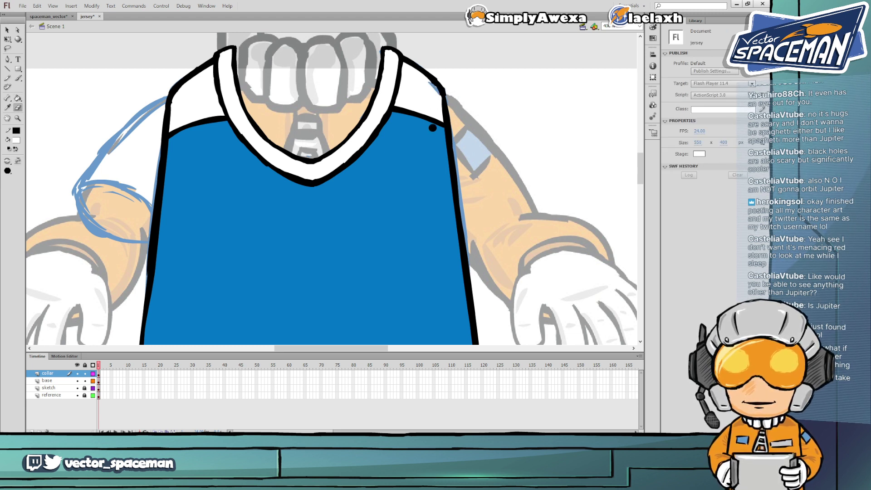
key("ctrl+z")
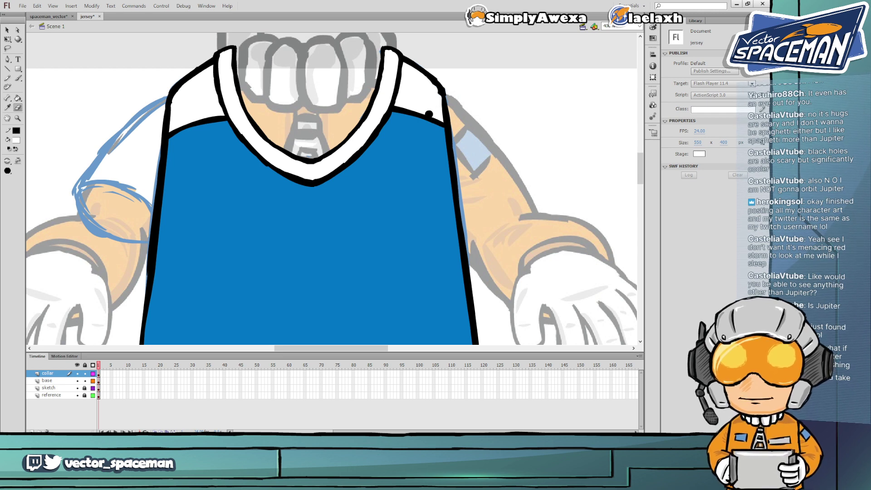
Set the Brush's fill colour to the outline's black and lock the collar layer
key("b")
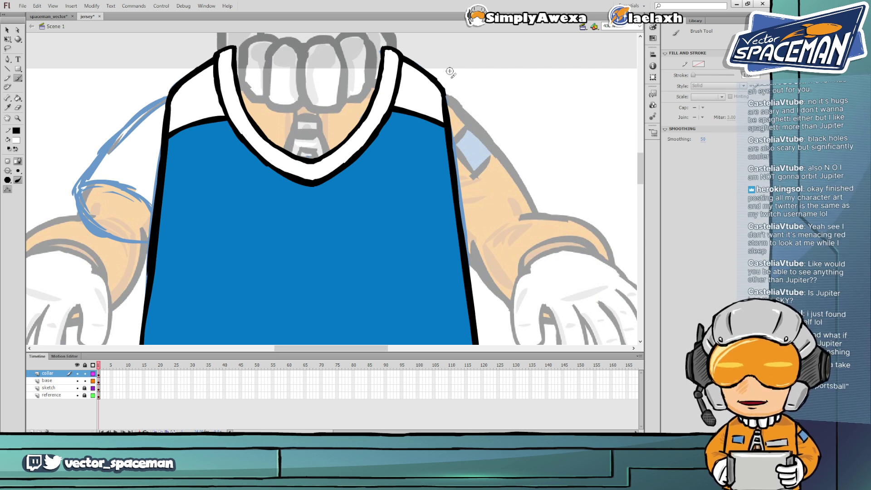
key("k")
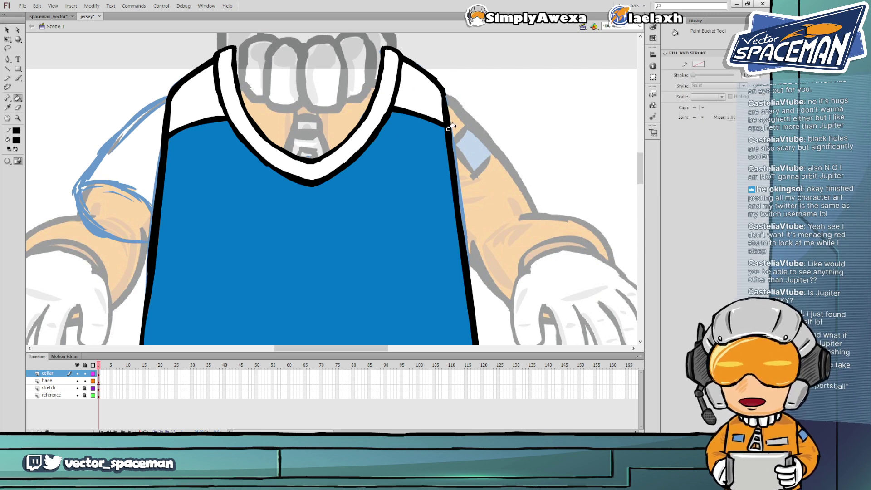
key("b")
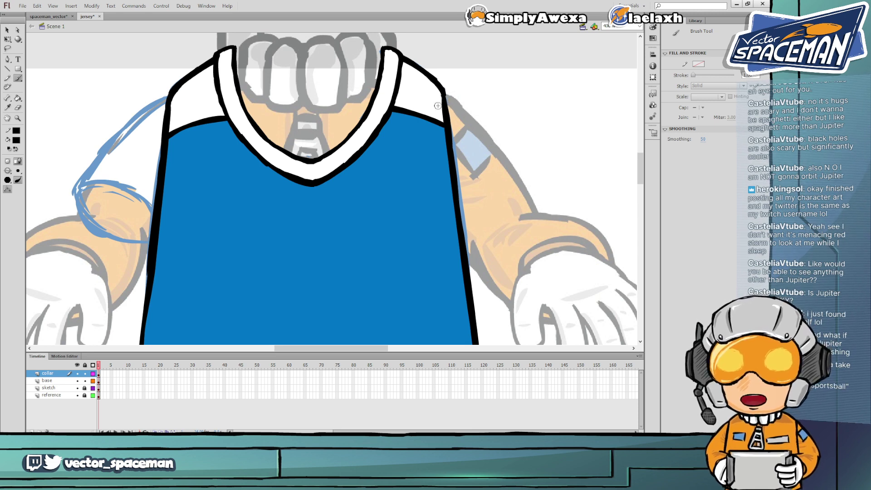
left_click(85, 373)
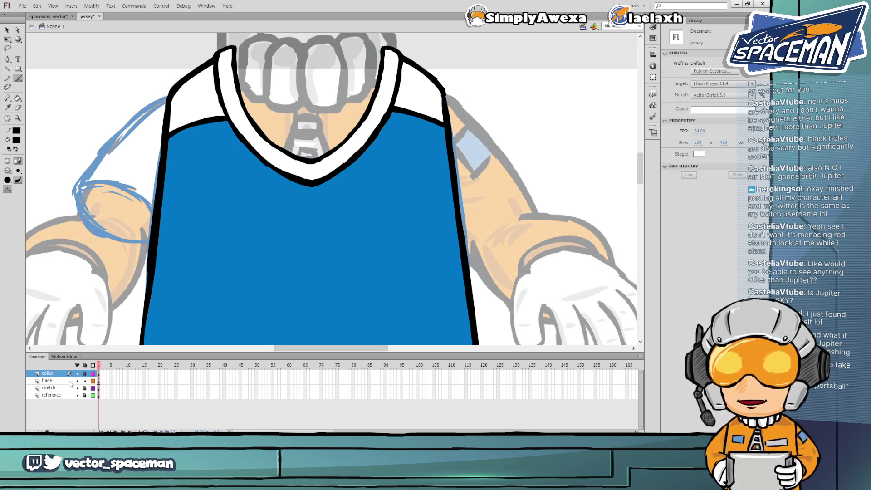
Unlock the collar layer and isolate it by hiding the base, sketch and reference layers
left_click(85, 373)
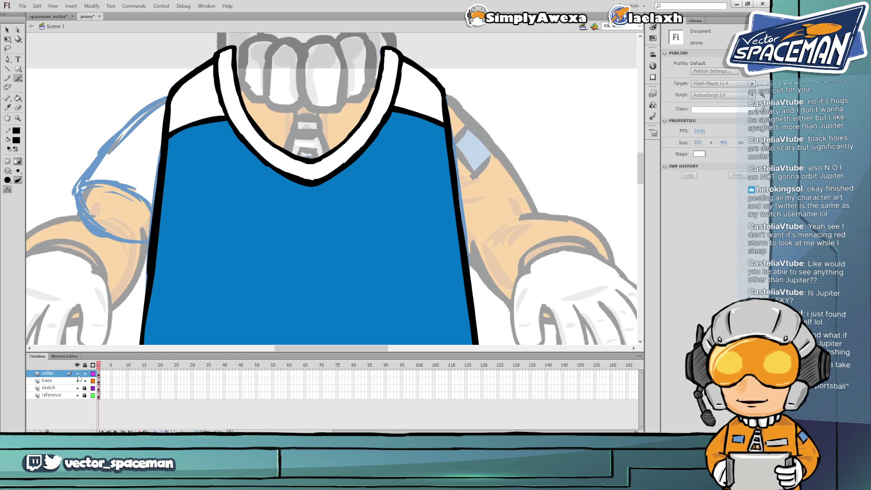
left_click(78, 374)
left_click(78, 373)
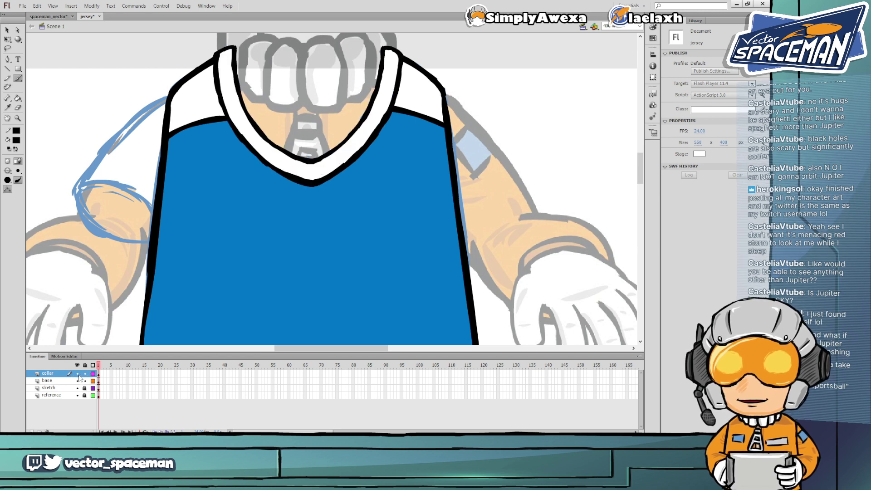
left_click(77, 381)
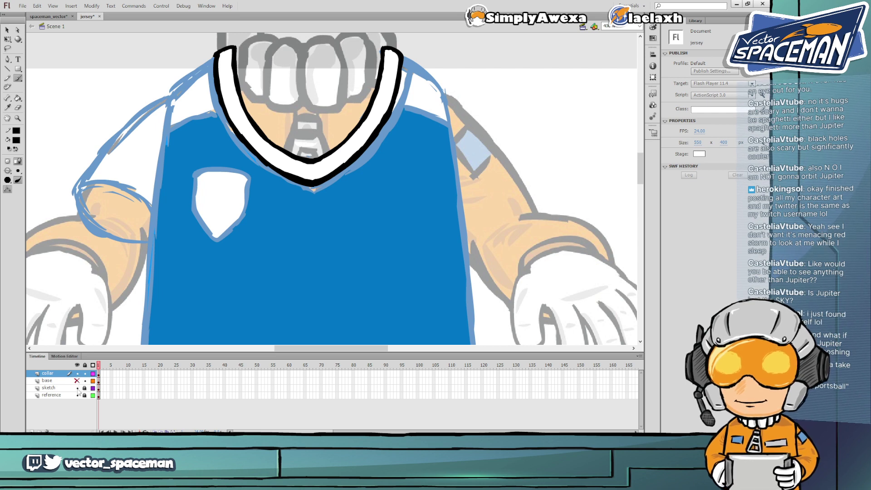
left_click(78, 388)
left_click(77, 395)
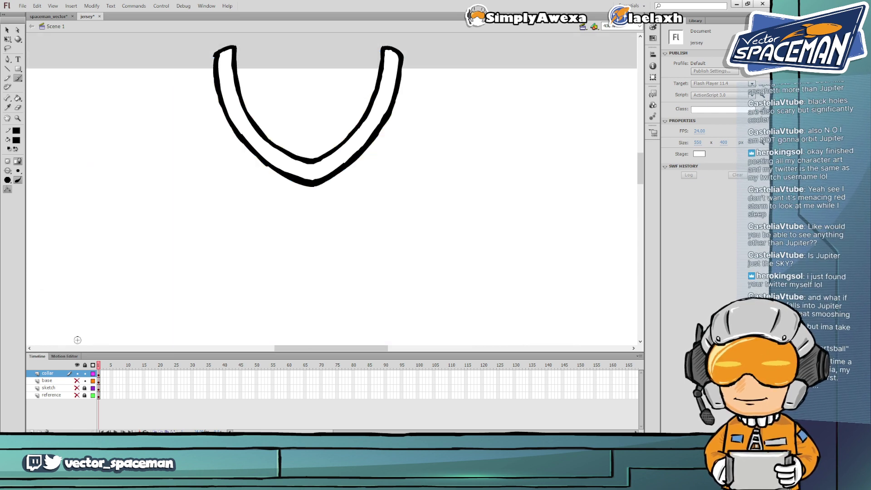
Select the collar layer's artwork to reveal stray specks and delete those on both sides of the collar
key("v")
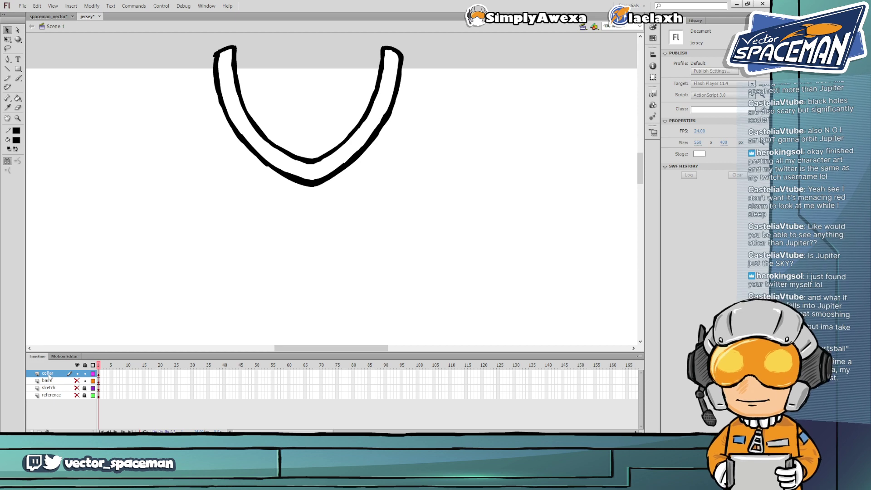
left_click(68, 373)
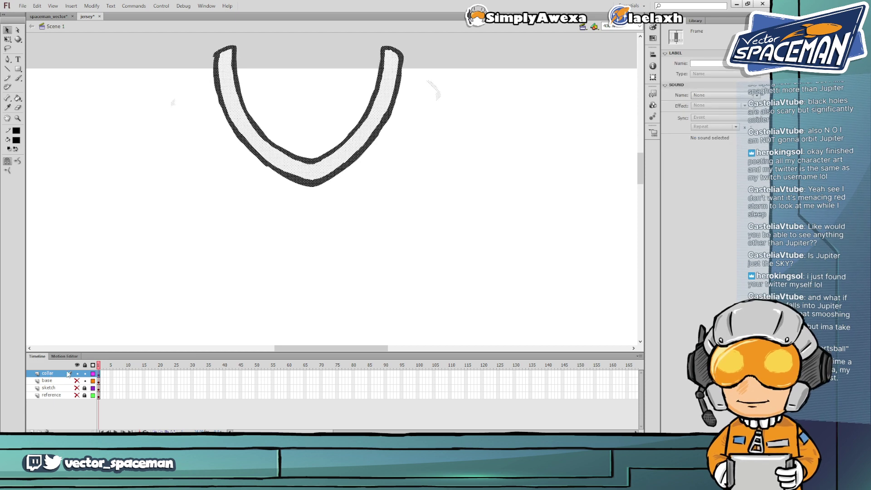
left_click(472, 135)
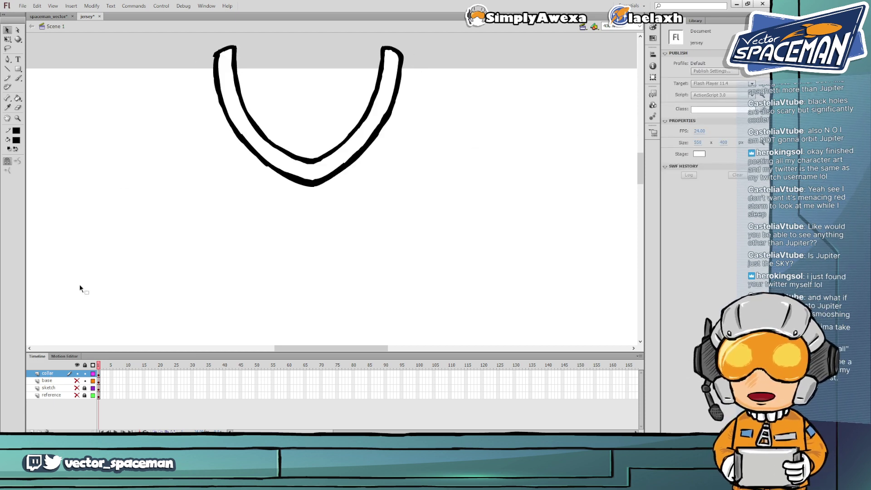
left_click(53, 374)
left_click(194, 146)
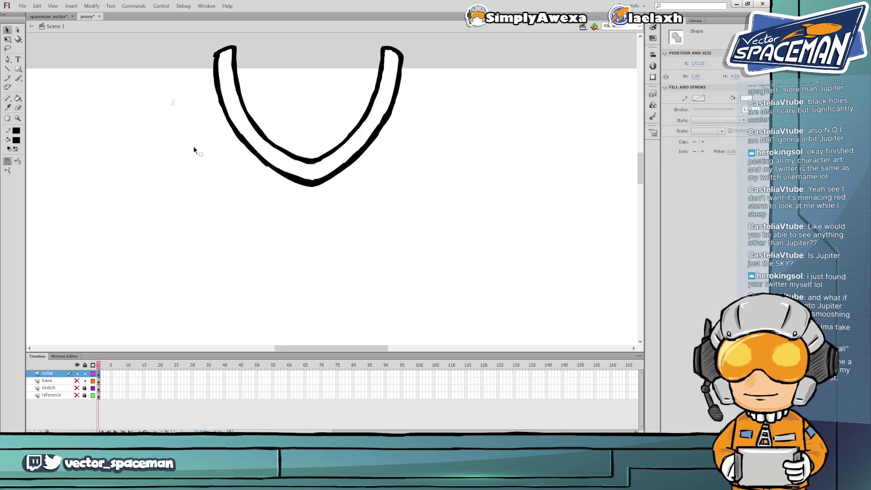
Lock the collar layer and show the base, sketch and reference layers again
left_click(85, 374)
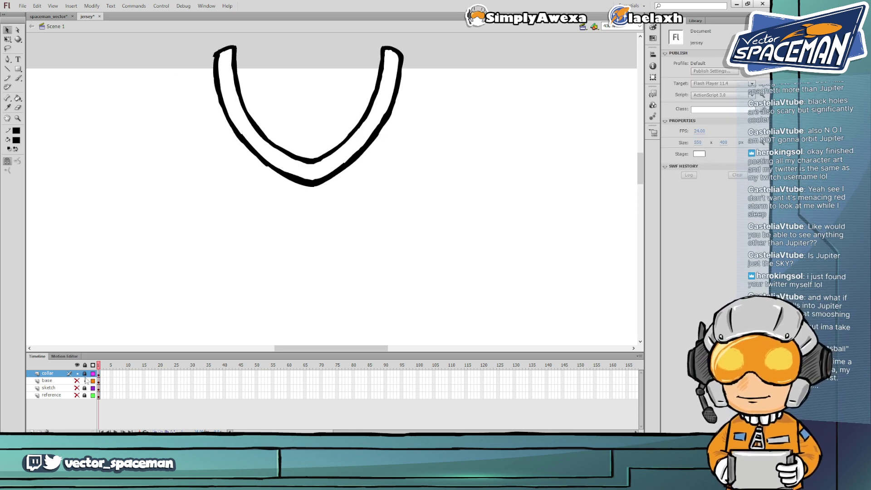
left_click(77, 381)
left_click(76, 388)
left_click(77, 395)
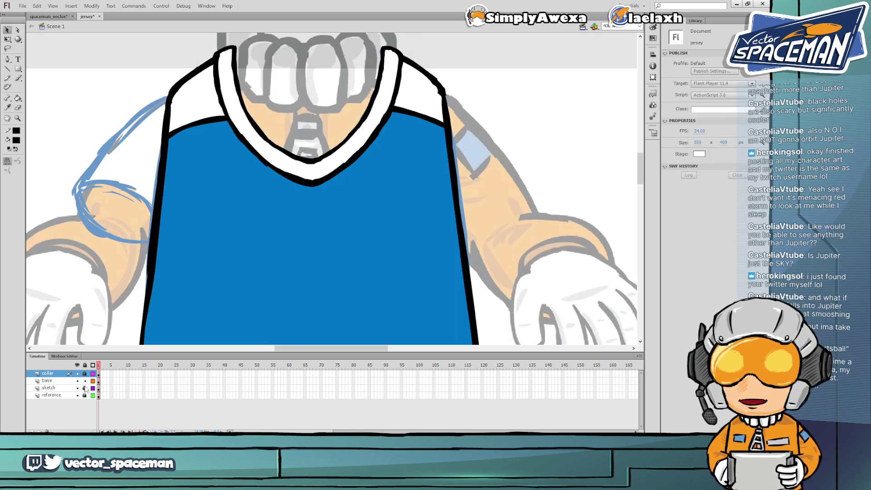
On the base layer, touch up the shoulder outlines with white and black, and erase the excess outside the right shoulder corner
left_click(52, 380)
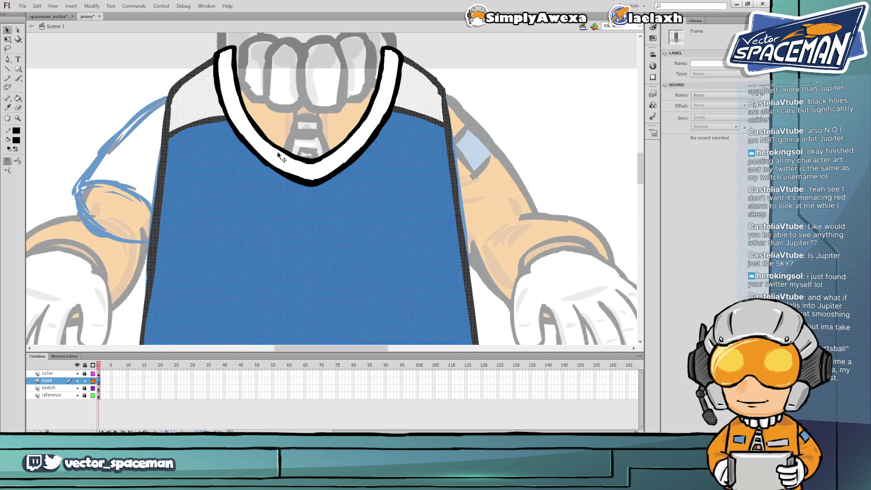
left_click(144, 71)
key("k")
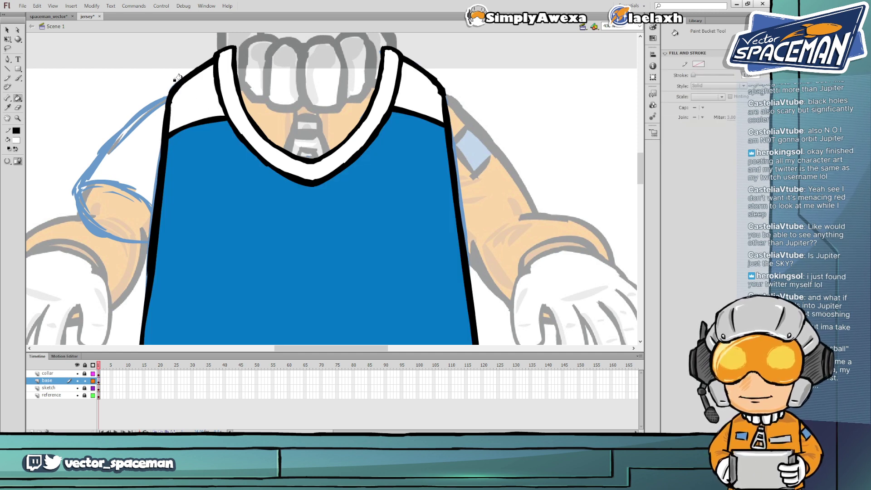
key("b")
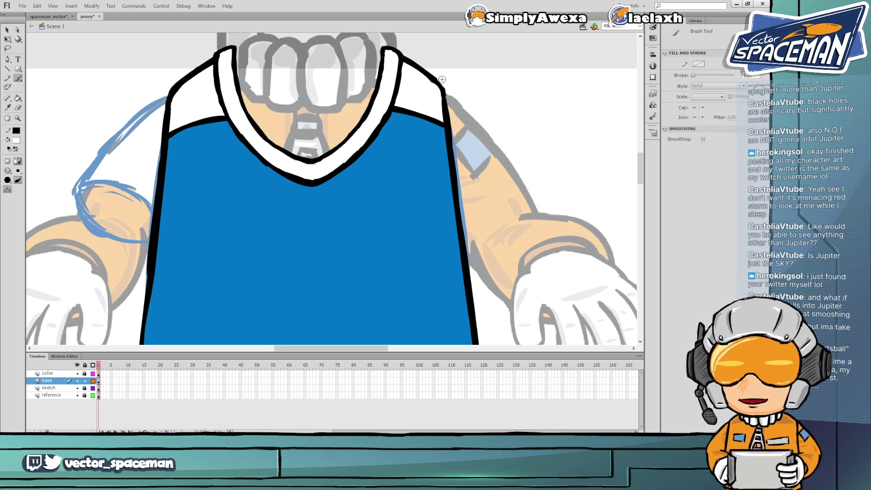
key("k")
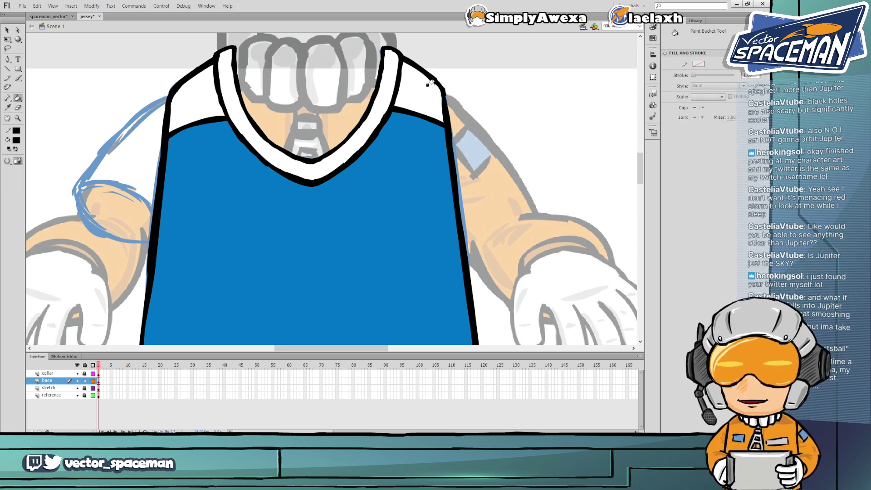
key("b")
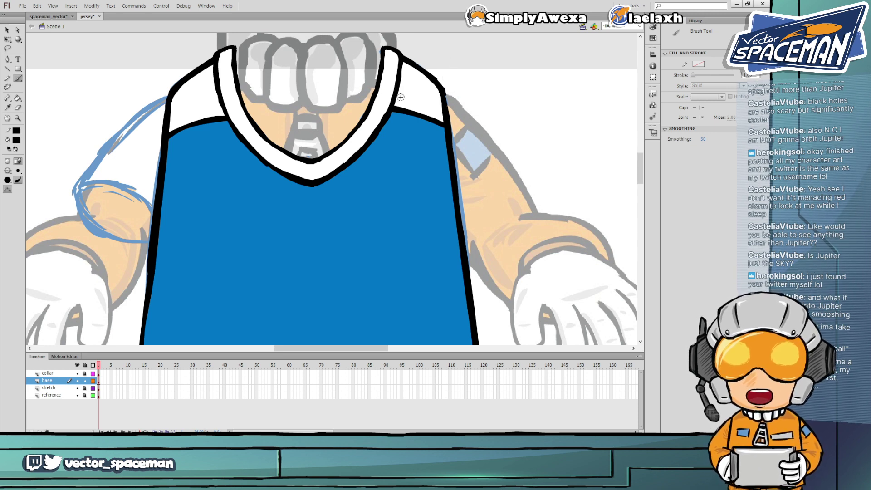
key("e")
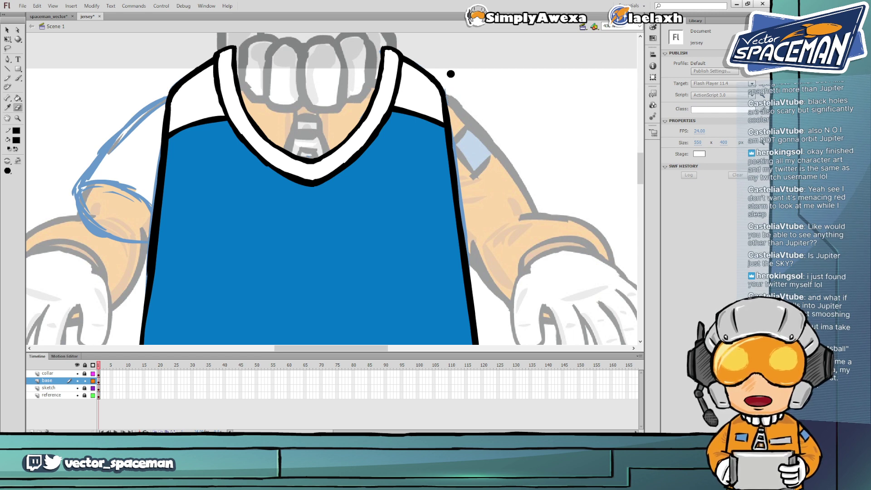
left_click_drag(452, 67, 466, 95)
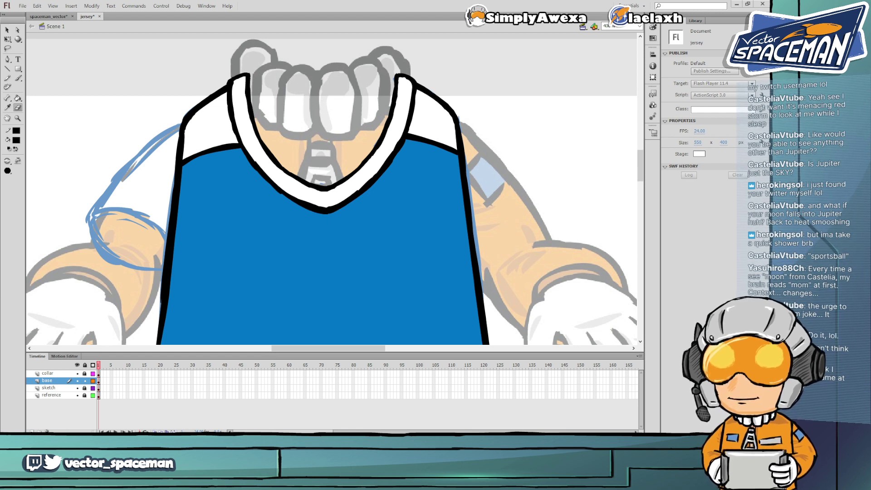
Switch to the browser, view the Golden Tee arcade cabinet picture, and close the browser window
key("alt+Tab")
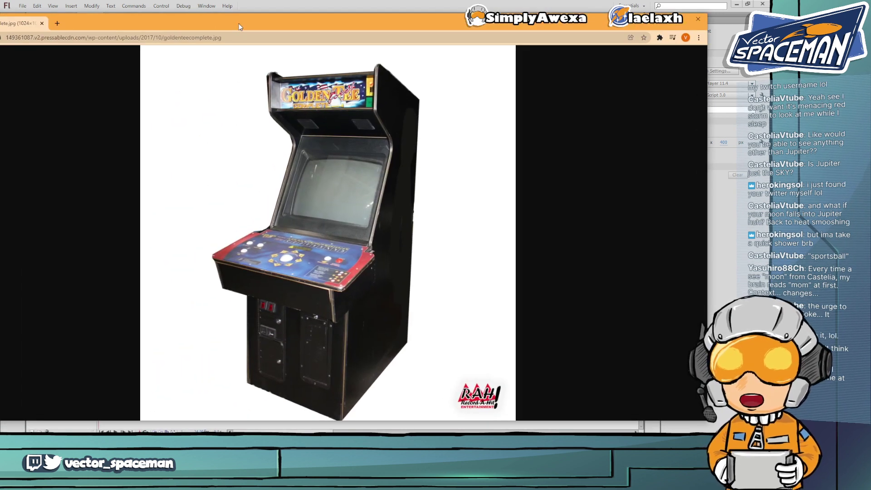
left_click_drag(243, 26, 324, 33)
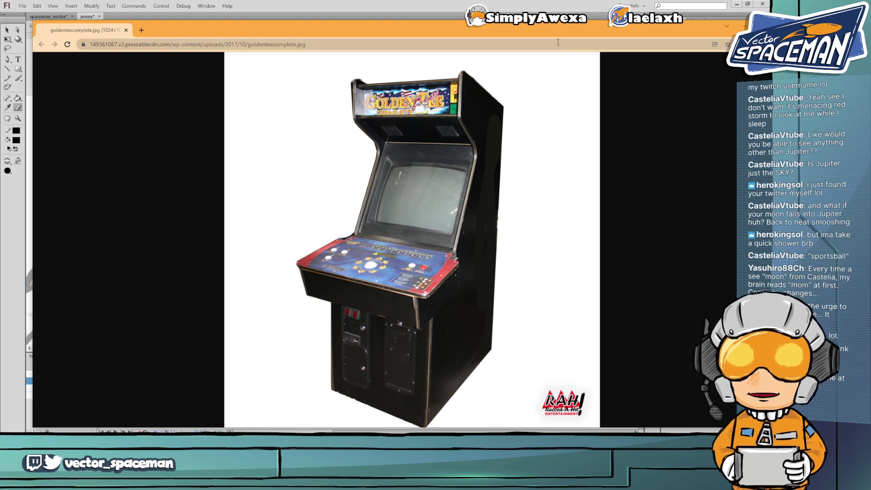
left_click_drag(571, 30, 506, 36)
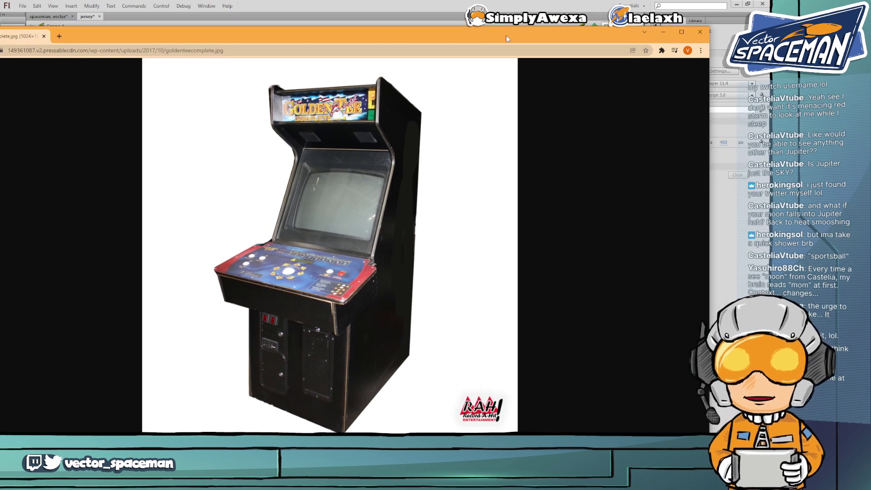
left_click(700, 33)
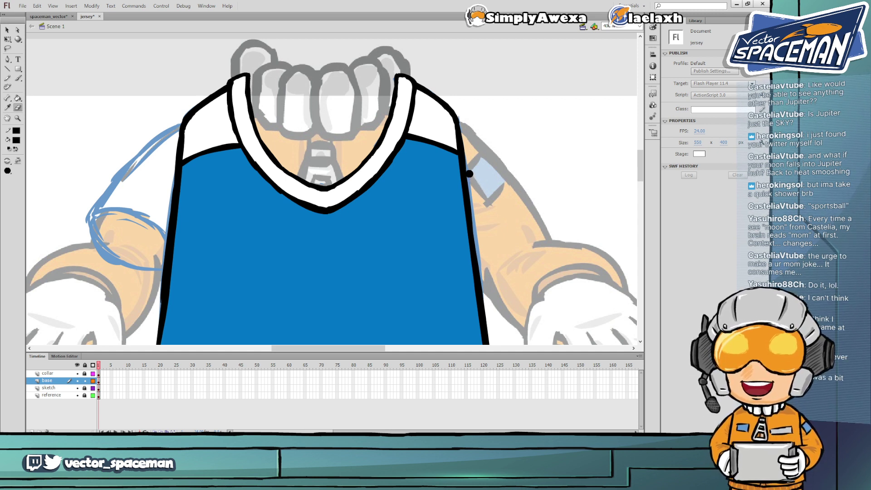
Sample the black of the collar's outline at its right tip as the fill colour
scroll(443, 215, "up", 2)
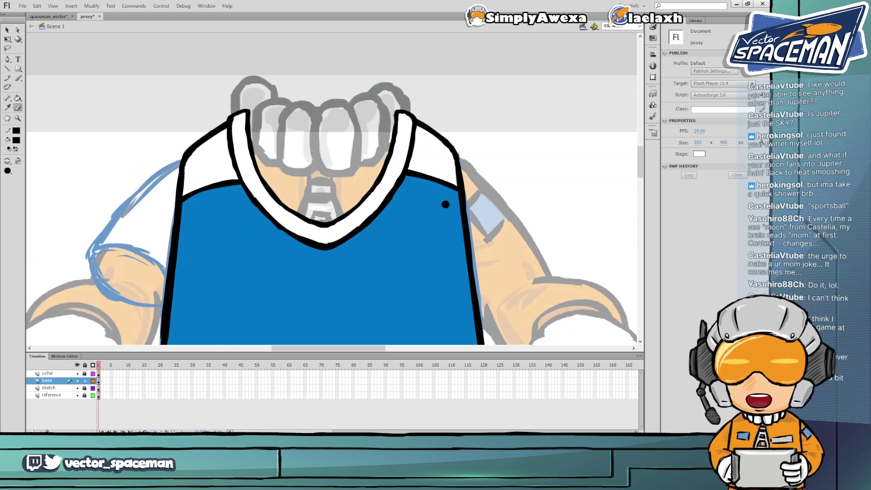
key("i")
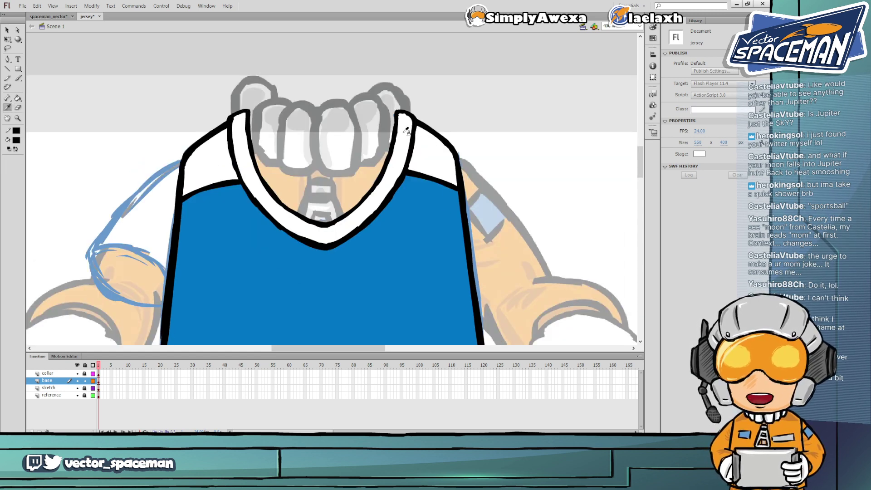
left_click(640, 25)
key("ctrl+=")
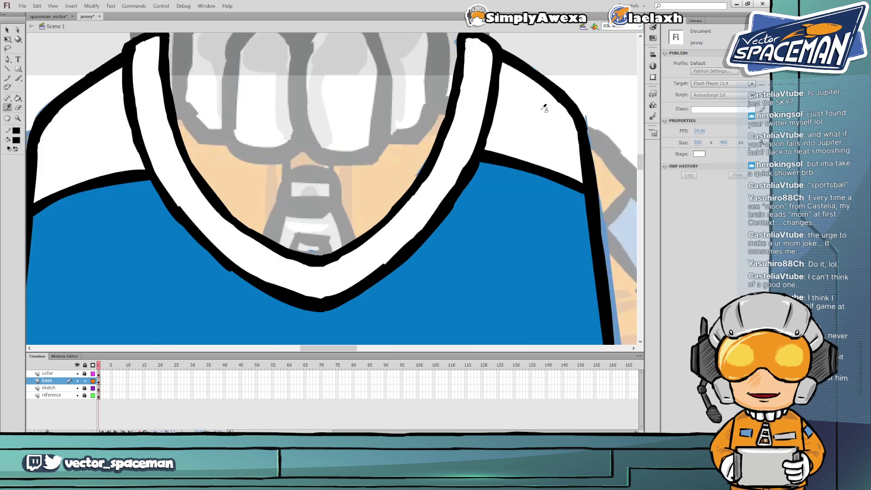
scroll(536, 110, "up", 4)
left_click(495, 123)
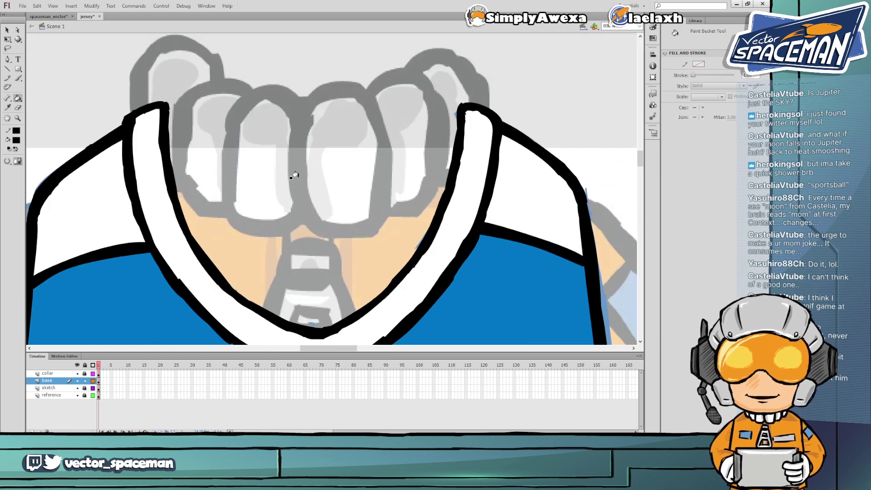
Lock the base layer, and unlock the collar layer and make it active with nothing selected
left_click(85, 381)
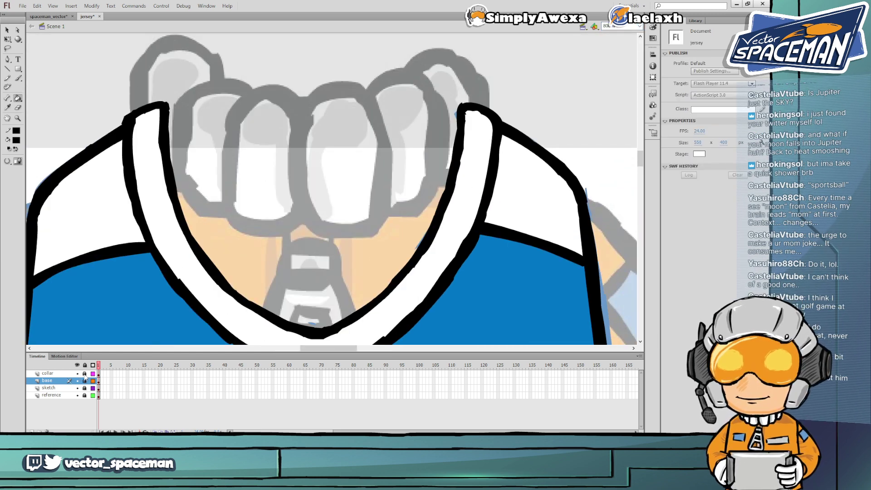
left_click(84, 373)
left_click(57, 373)
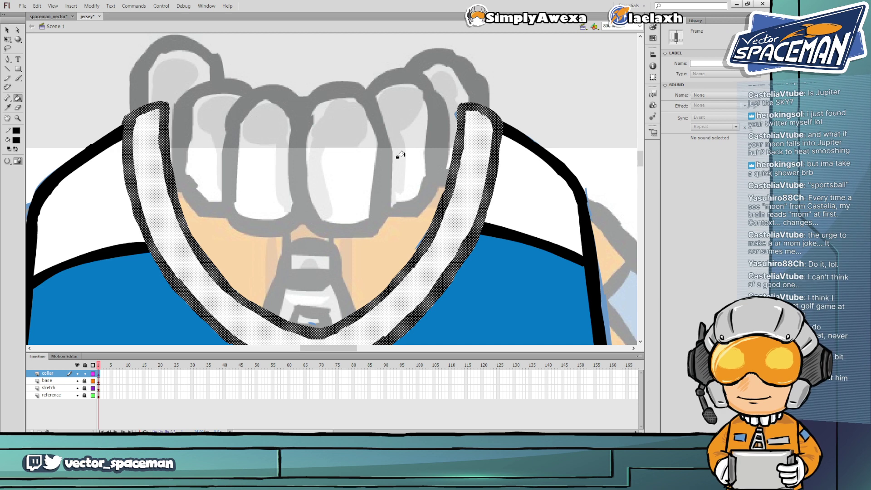
left_click(405, 131)
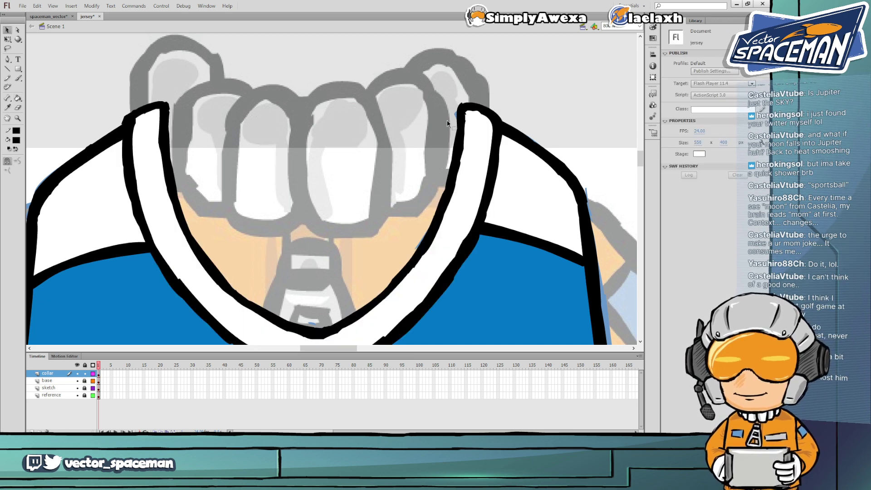
Trim the black outline at the inner corners of both collar tips with the Eraser, and return to the Brush with white fill
key("b")
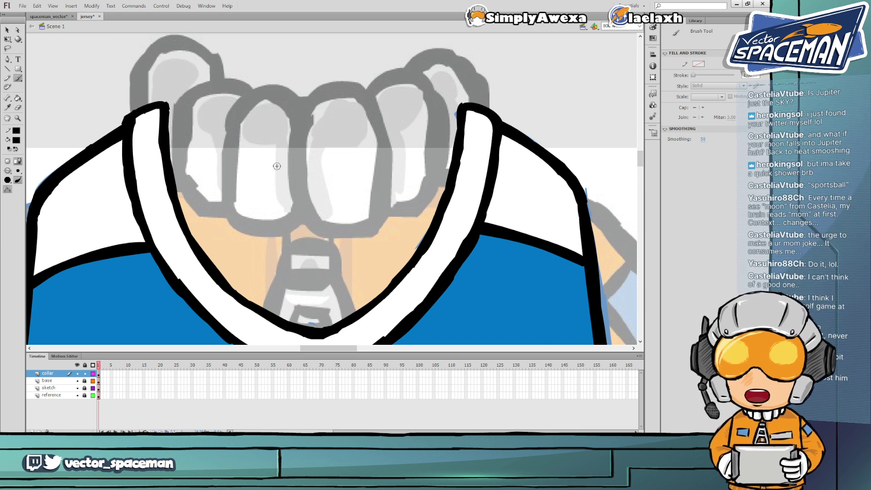
key("e")
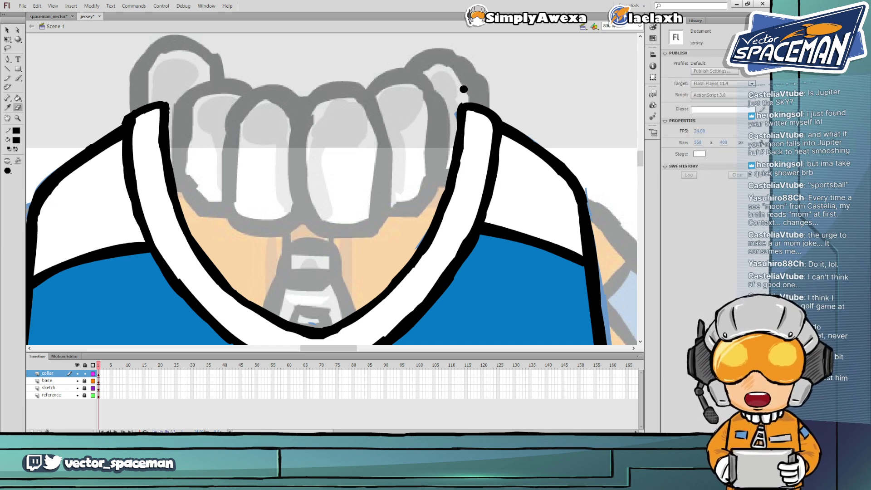
left_click_drag(462, 88, 453, 109)
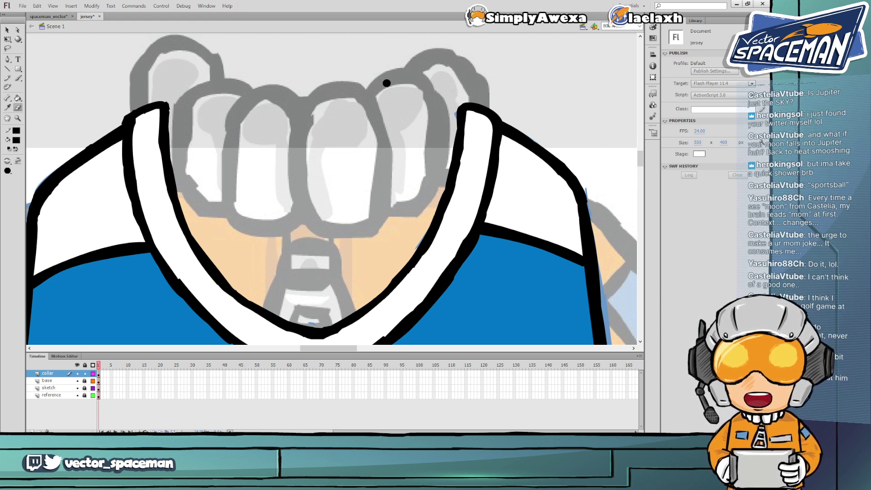
left_click_drag(171, 86, 177, 104)
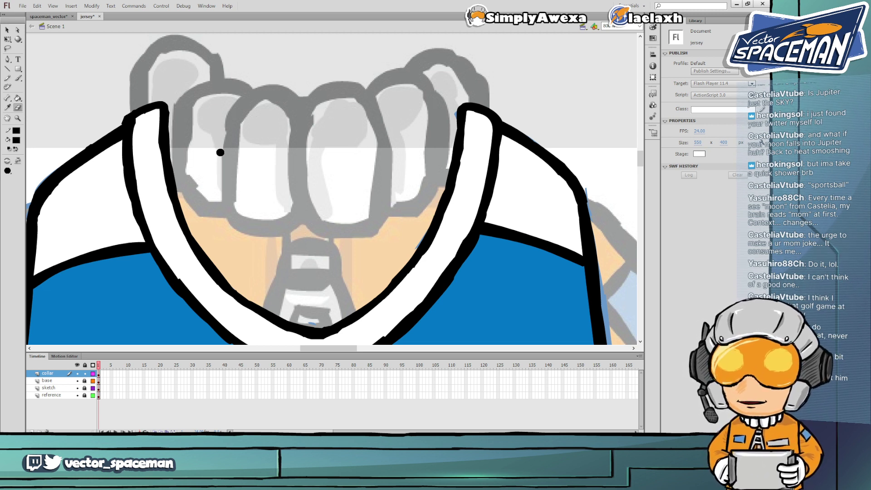
key("b")
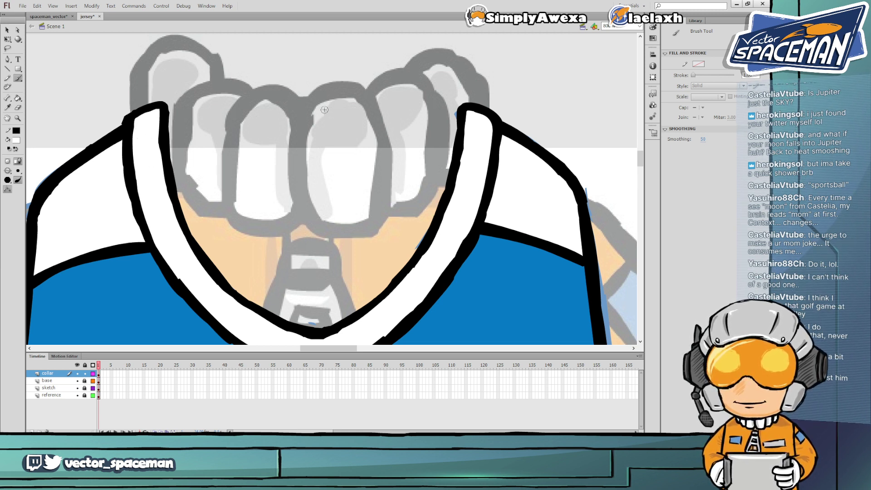
Look over the jersey from the collar down to the hem
left_click_drag(639, 157, 641, 160)
left_click(641, 26)
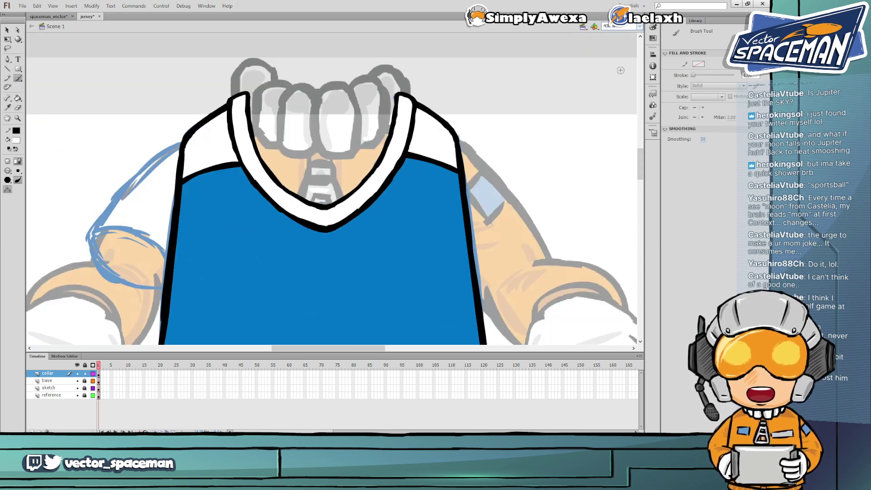
left_click(622, 72)
left_click_drag(639, 156, 639, 166)
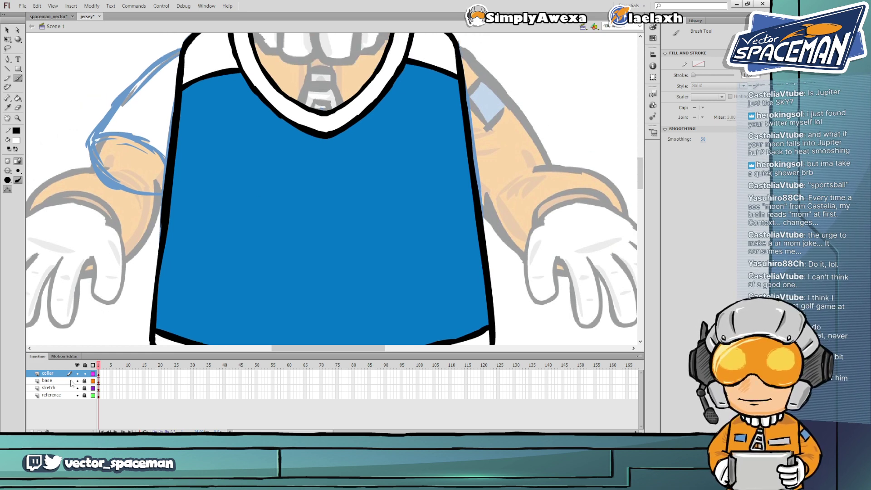
Lock the collar layer, add a new layer named crest above it, and save the document
left_click(85, 373)
left_click(31, 431)
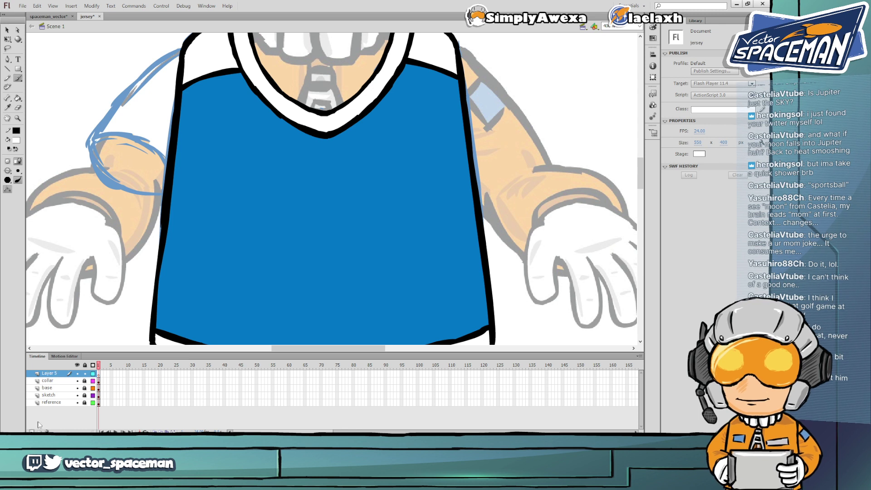
double_click(55, 373)
type("crest")
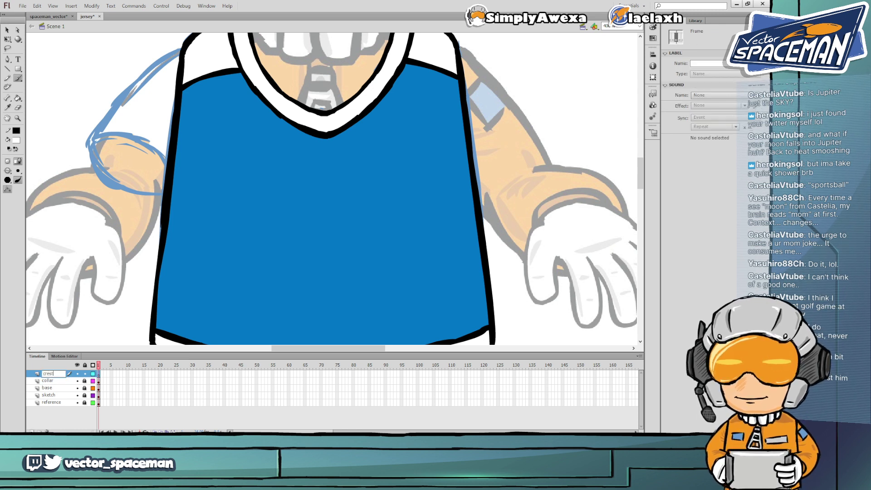
key("Return")
key("ctrl+s")
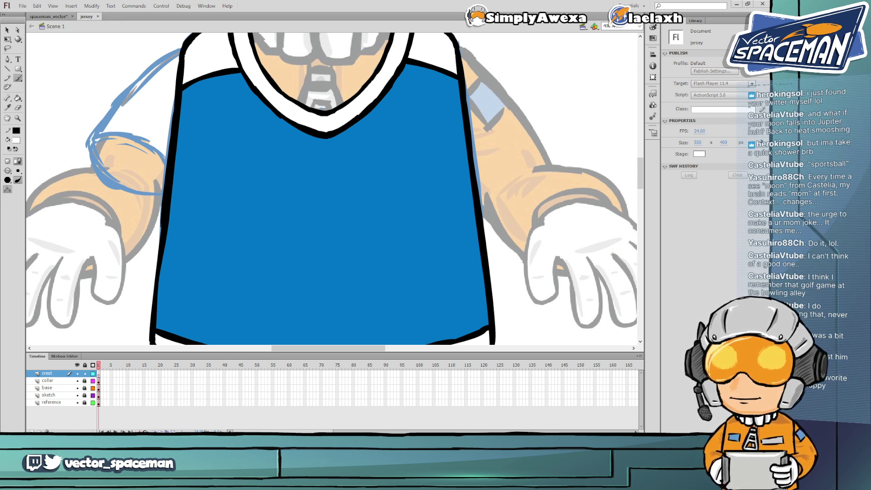
Unlock the reference layer, make it active, and paste the copied Rocket League logo image onto it
key("b")
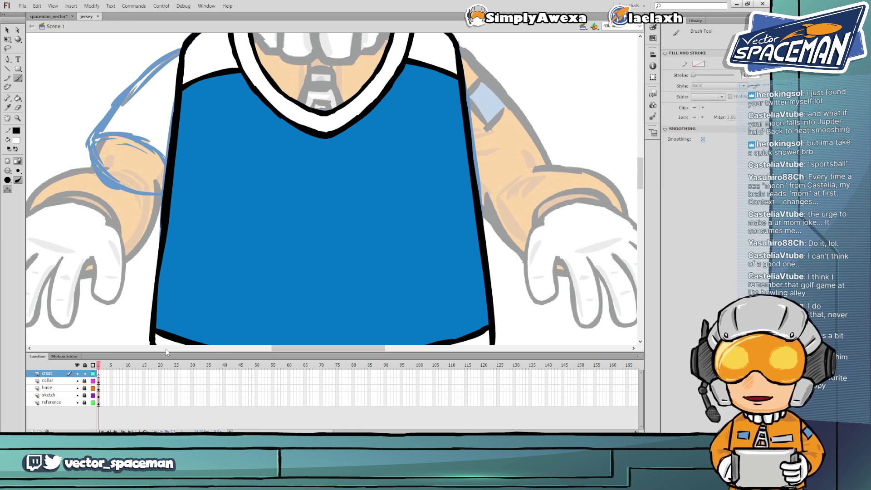
left_click(84, 403)
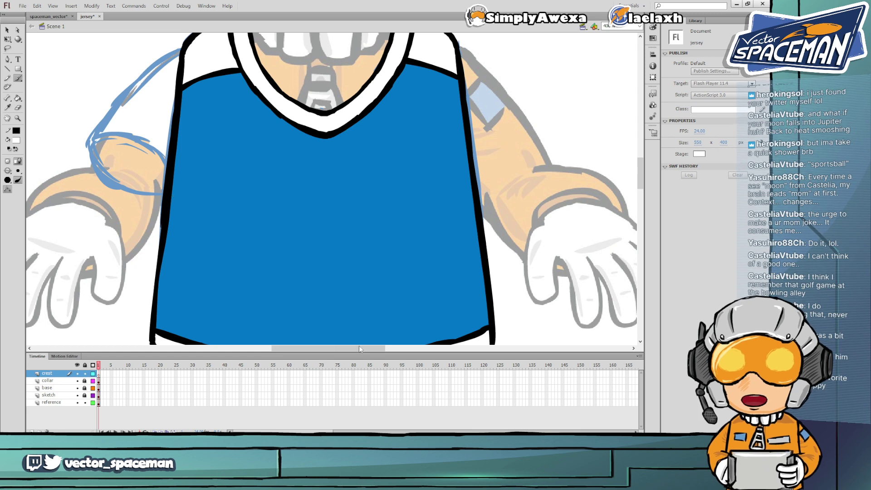
mouse_move(358, 348)
left_mouse_down()
mouse_move(269, 333)
mouse_move(279, 338)
left_mouse_up()
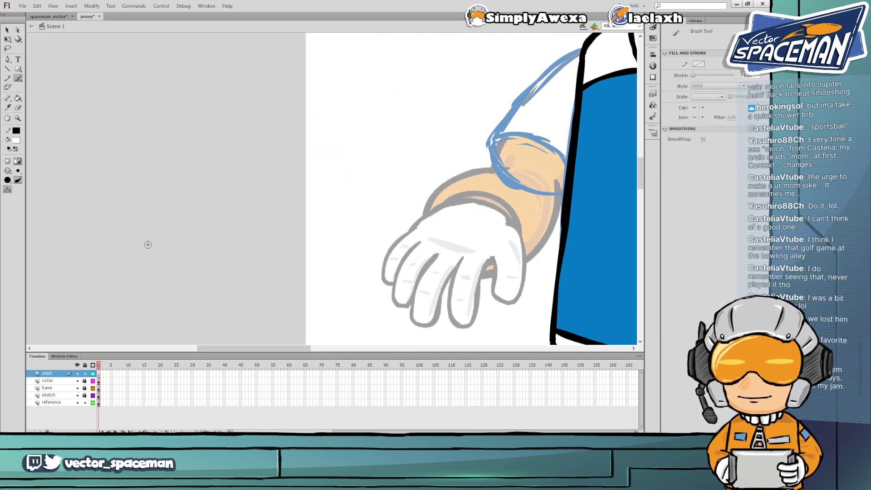
key("v")
left_click(51, 403)
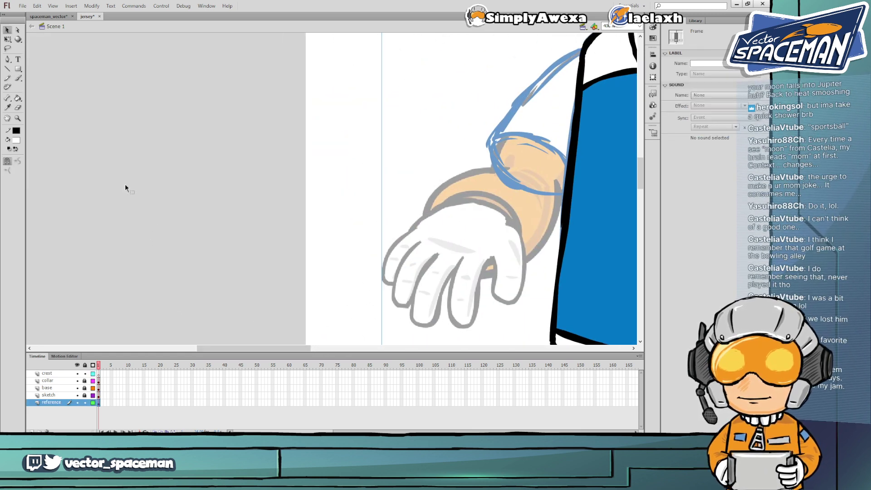
left_click_drag(126, 187, 125, 187)
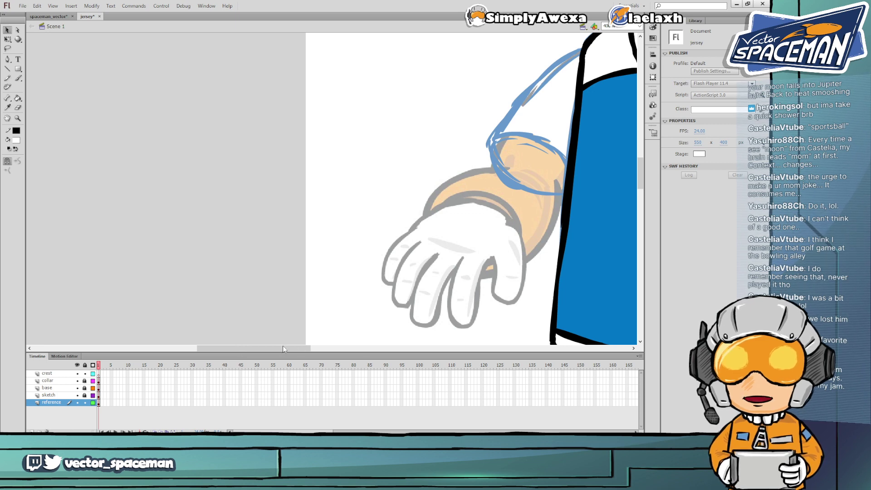
key("ctrl+v")
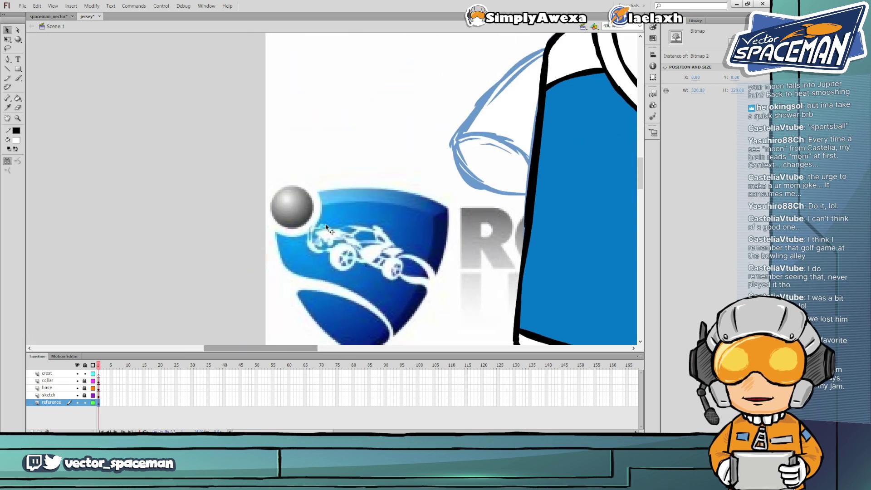
Scale the pasted Rocket League logo to about half size and place it beside the jersey, over the sketched sleeve on its left side
left_click_drag(383, 281, 295, 224)
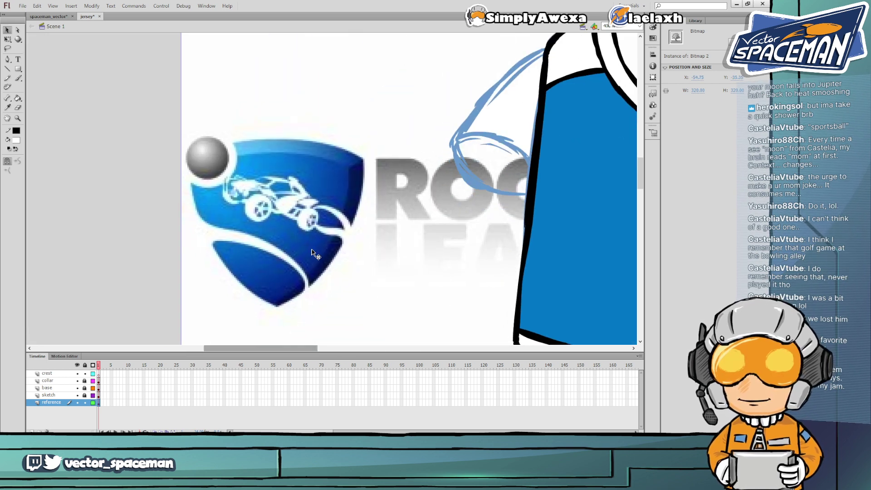
key("q")
scroll(214, 117, "up", 3)
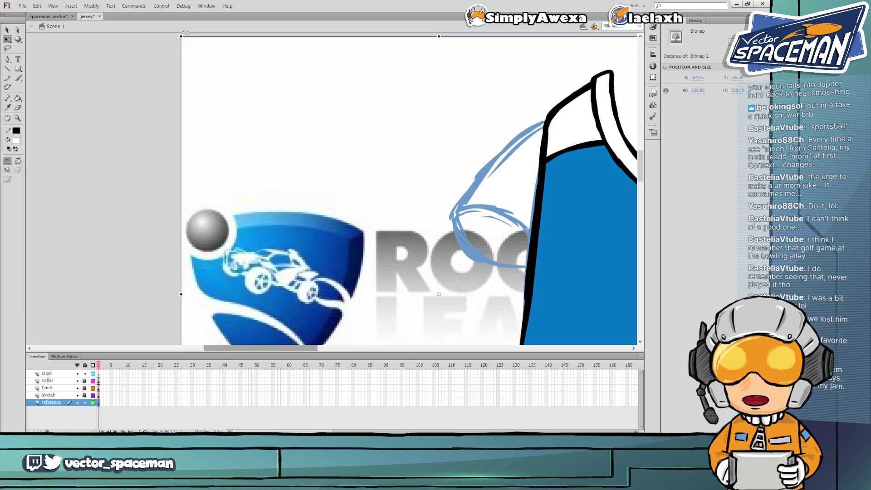
left_click_drag(181, 36, 307, 145)
left_click_drag(361, 294, 318, 241)
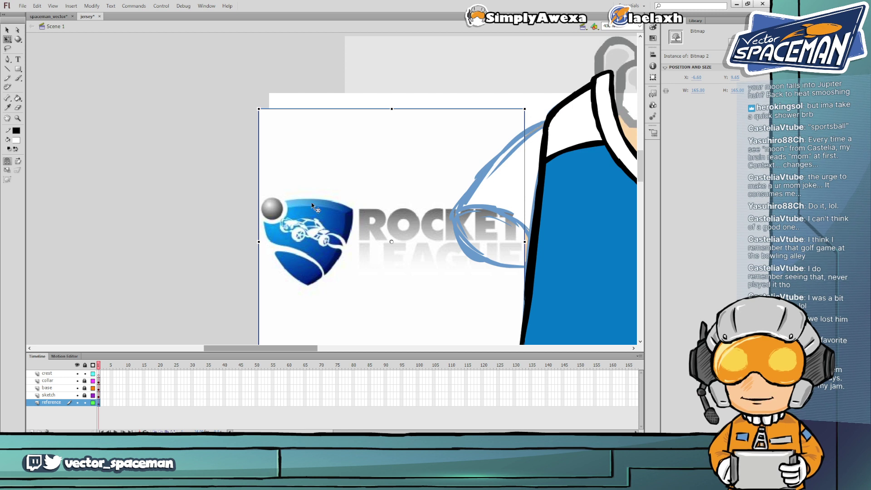
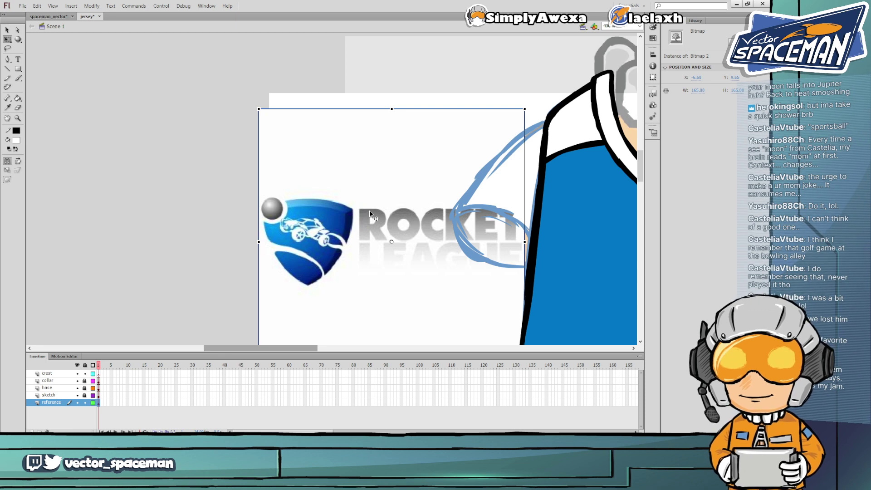
Convert the logo image to a movie clip symbol and make it semi-transparent with the Alpha colour effect
key("F8")
left_click(435, 98)
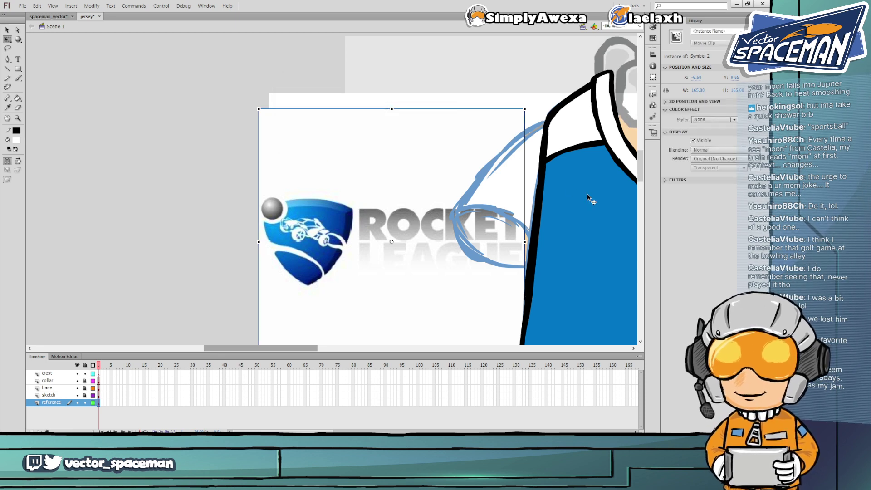
left_click(726, 120)
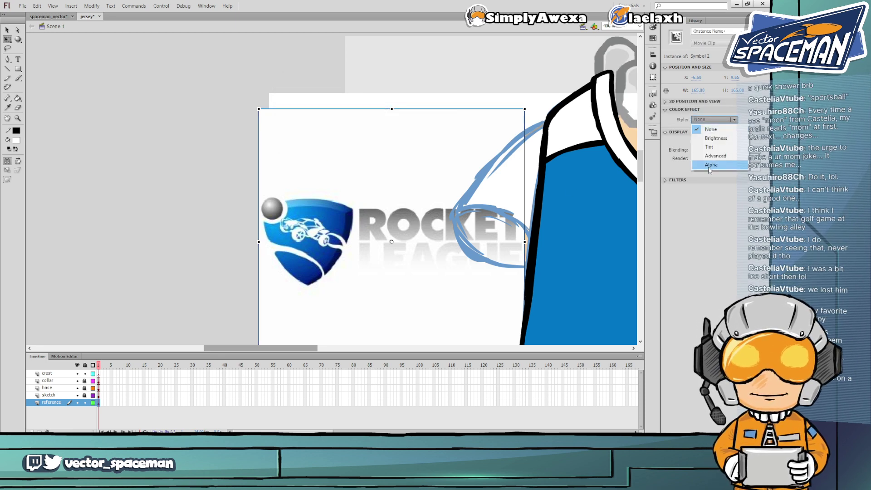
left_click(710, 164)
left_click_drag(342, 244, 334, 241)
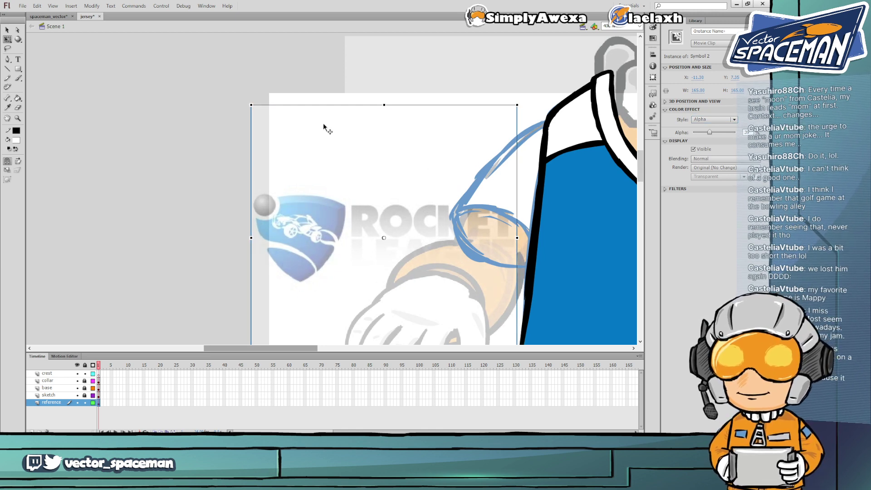
left_click(220, 141)
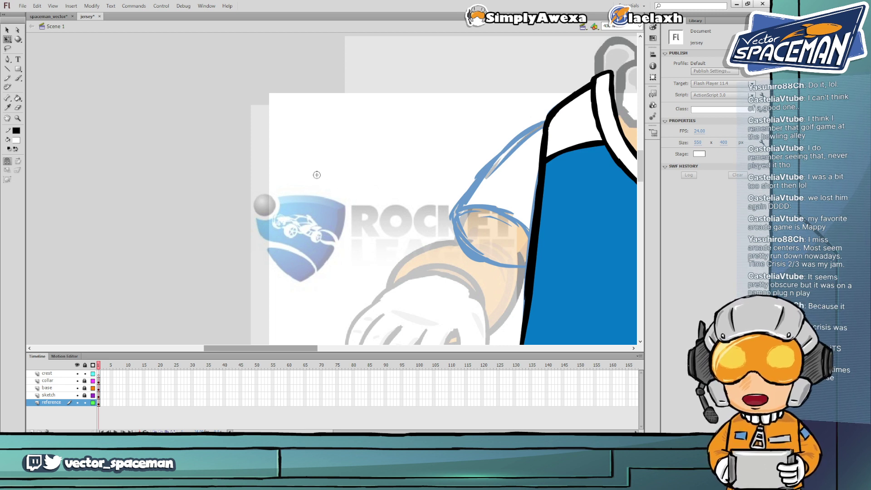
Lock the reference layer and make the crest layer active with nothing selected
key("b")
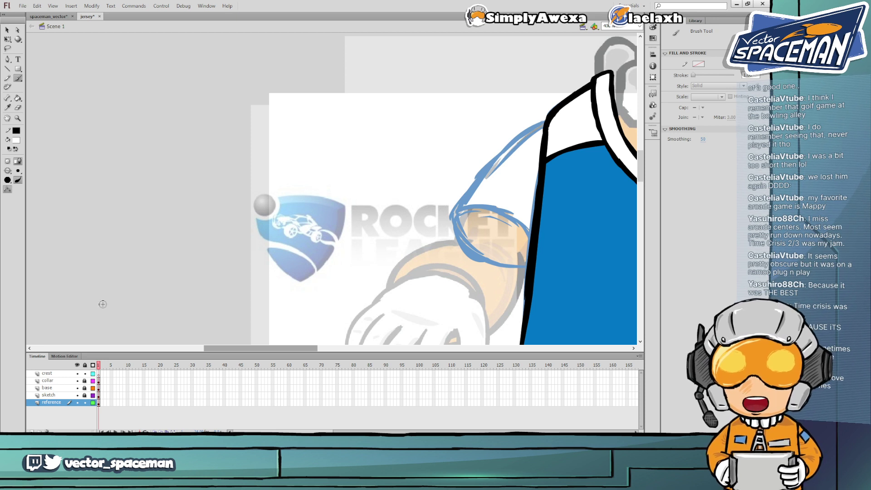
left_click(85, 403)
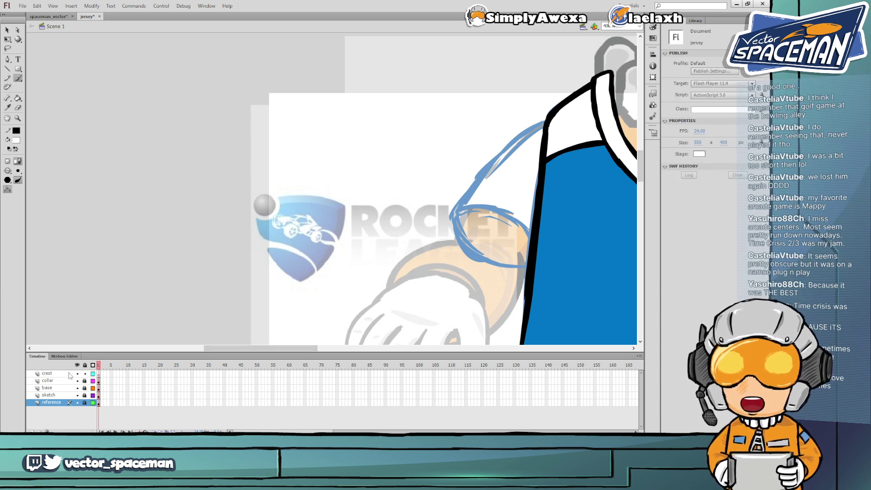
left_click(70, 374)
key("v")
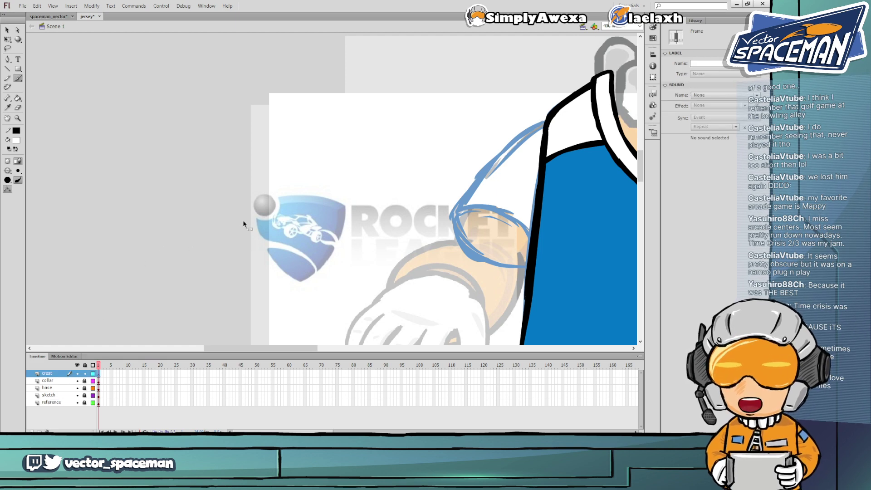
left_click(242, 221)
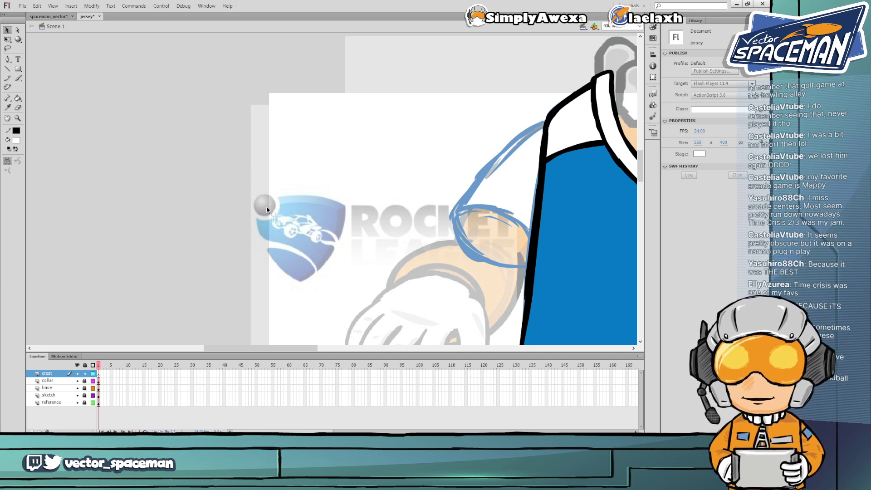
Outline the logo's ball and the curved shield cut-out around it with the Brush in black fill
key("b")
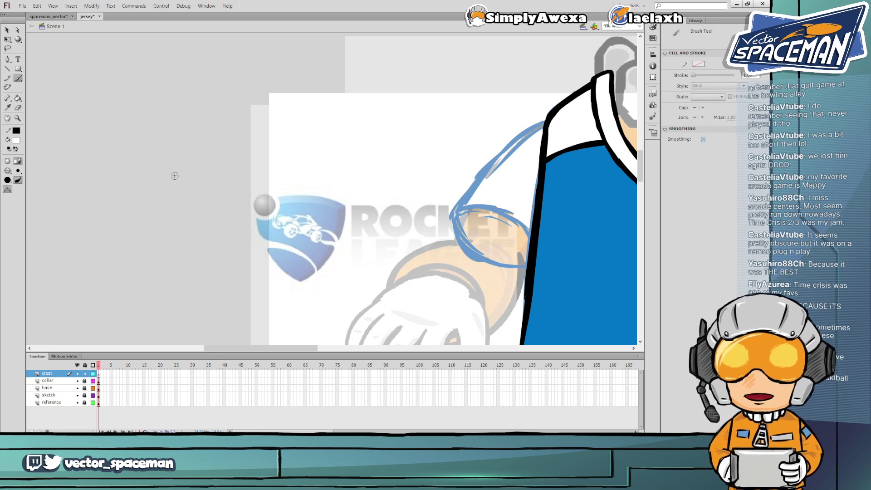
left_click(17, 141)
left_click(29, 159)
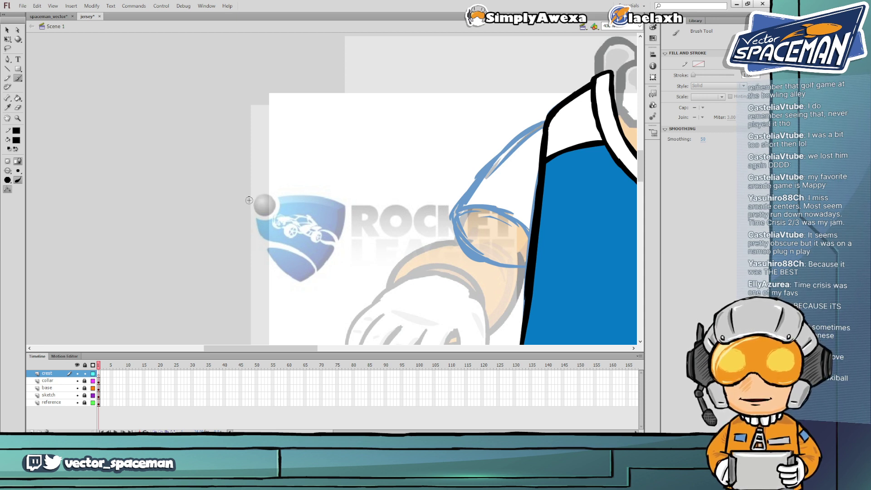
mouse_move(261, 194)
left_mouse_down()
mouse_move(252, 204)
mouse_move(259, 216)
mouse_move(274, 212)
mouse_move(274, 198)
mouse_move(262, 193)
left_mouse_up()
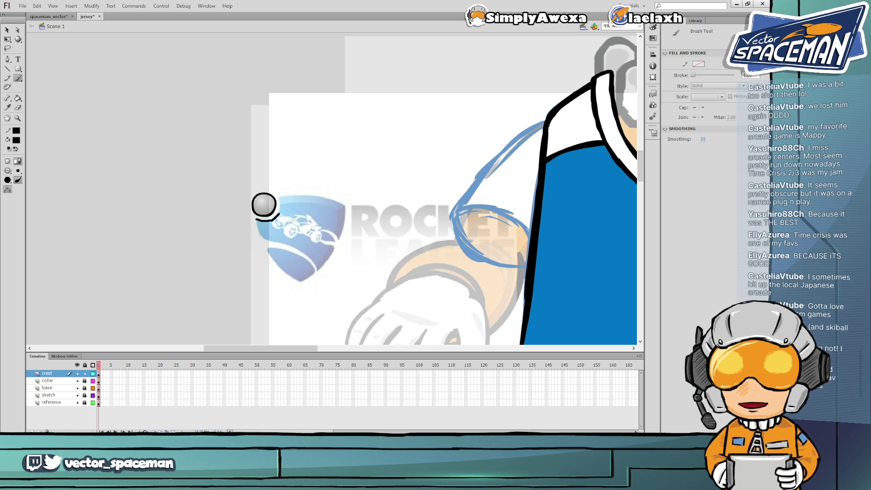
mouse_move(278, 195)
left_mouse_down()
mouse_move(282, 219)
mouse_move(263, 221)
left_mouse_up()
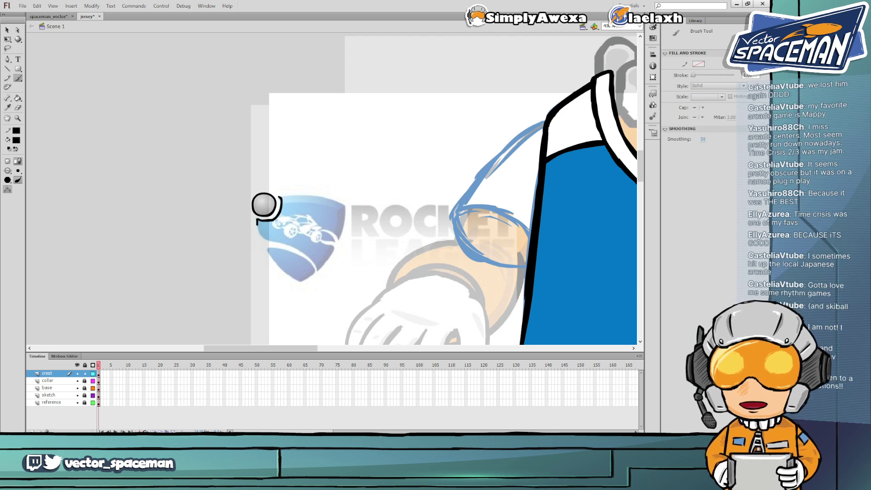
Trace the outline of the shield's upper section in black along its lower curve, top edge, corner and right side
mouse_move(257, 221)
left_mouse_down()
mouse_move(262, 236)
mouse_move(321, 273)
left_mouse_up()
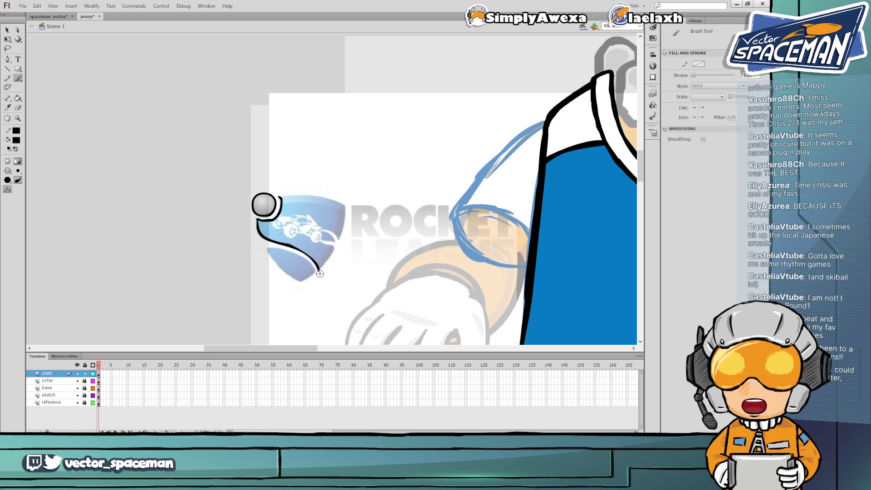
left_click_drag(280, 196, 337, 202)
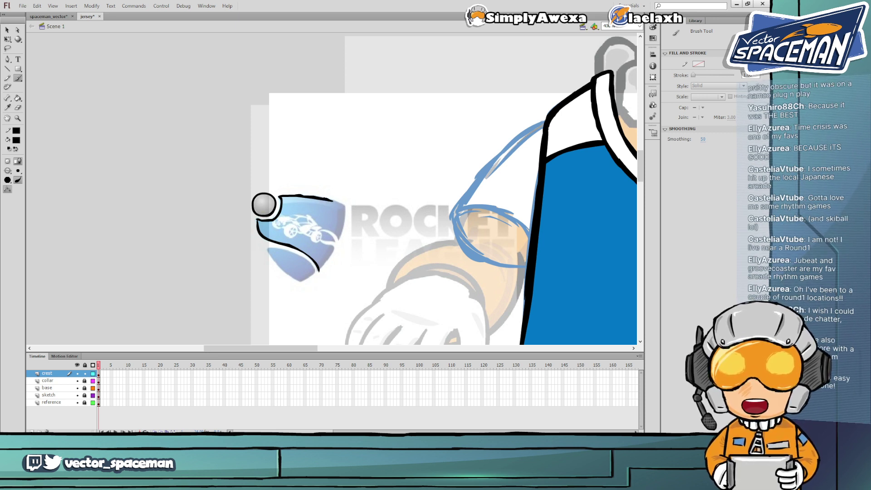
left_click_drag(332, 200, 345, 210)
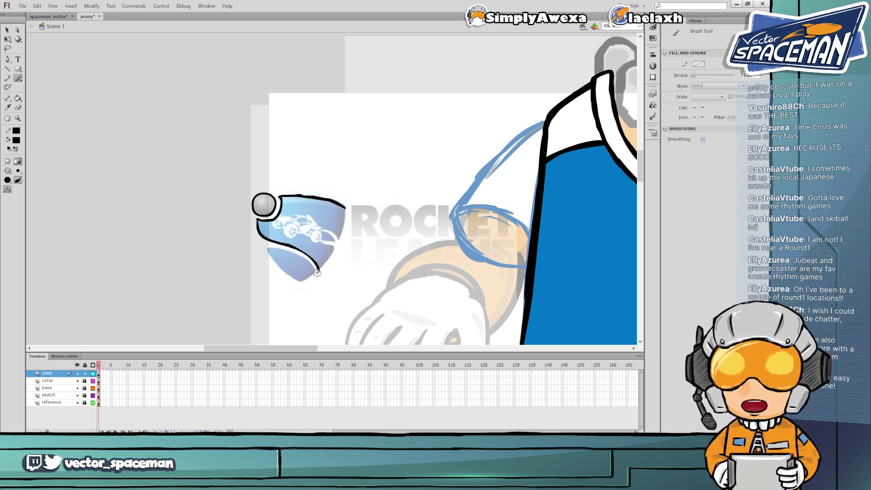
left_click_drag(322, 268, 345, 219)
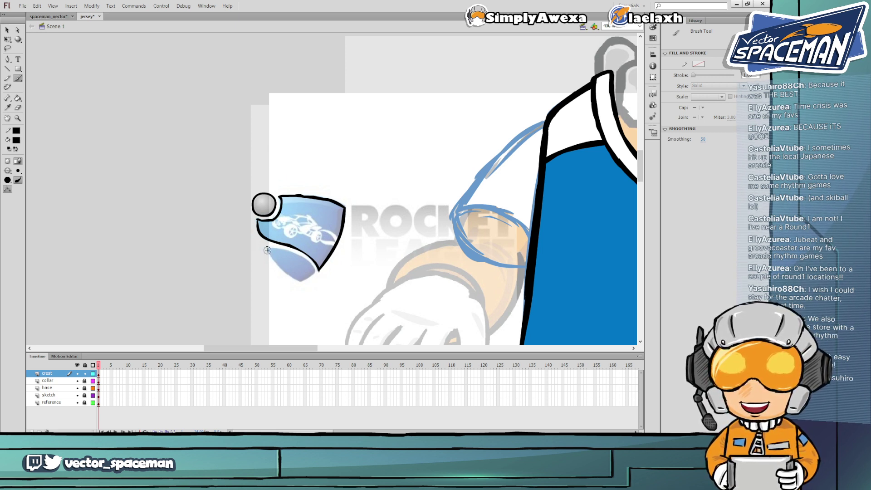
Trace the left edge of the shield's lower section down to its point, undoing and redrawing the stroke until it is smooth
left_click_drag(268, 252, 300, 281)
key("ctrl+z")
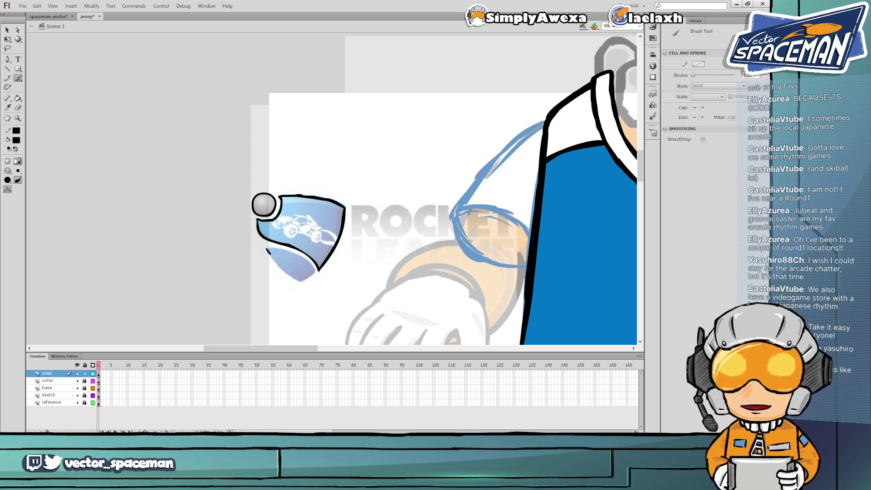
key("ctrl+z")
left_click_drag(269, 253, 294, 282)
key("ctrl+z")
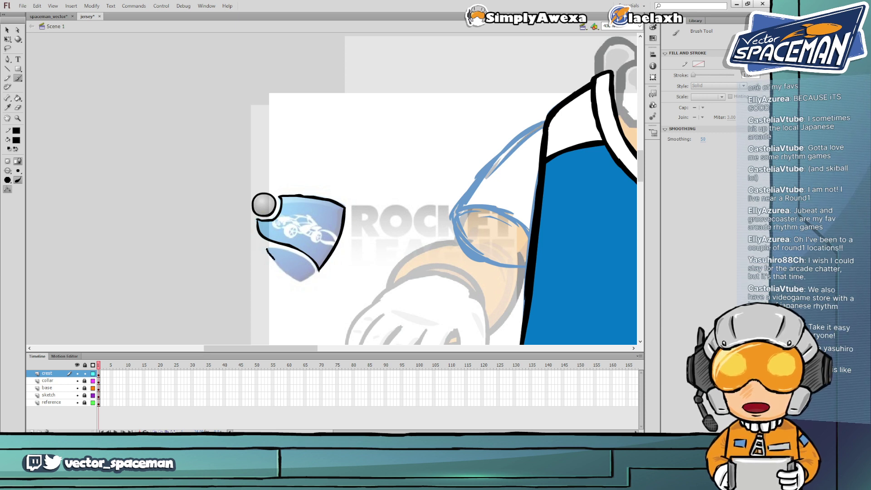
left_click_drag(268, 250, 300, 282)
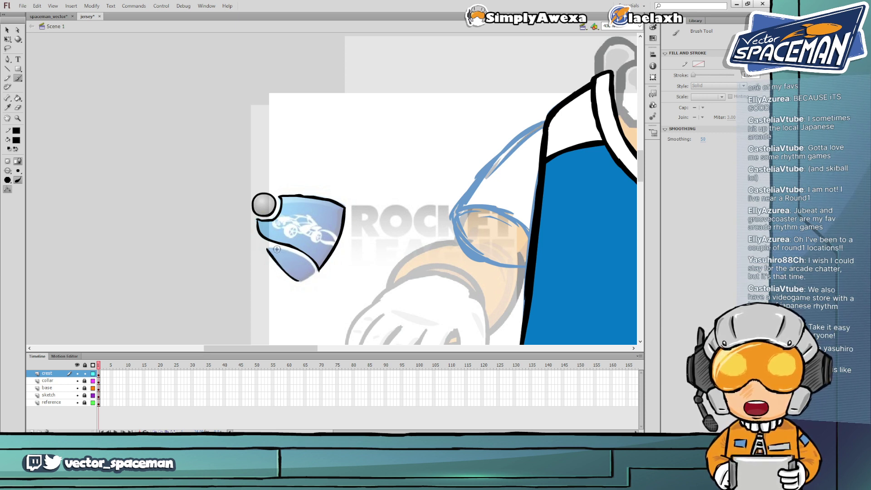
key("ctrl+z")
mouse_move(266, 250)
left_mouse_down()
mouse_move(291, 275)
mouse_move(318, 268)
left_mouse_up()
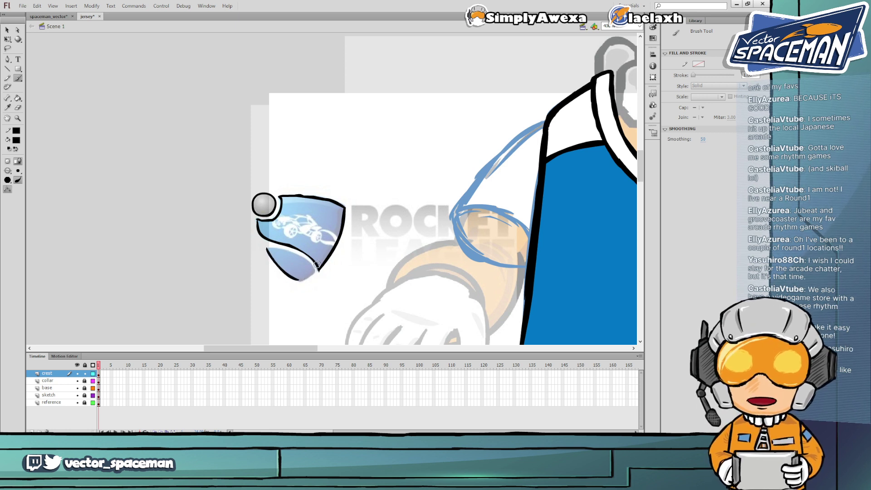
Try to trace the curved upper edge of the shield's lower section, undoing each stroke
left_click_drag(267, 247, 297, 256)
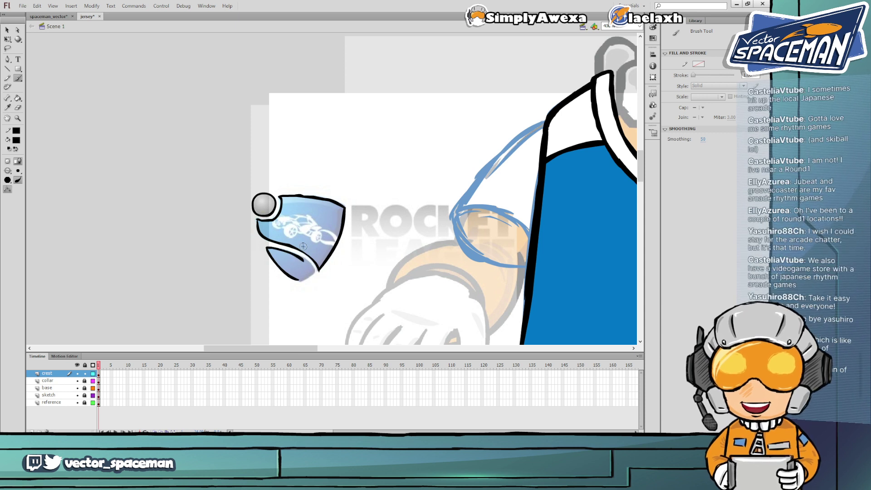
key("ctrl+z")
left_click_drag(267, 247, 302, 263)
key("ctrl+z")
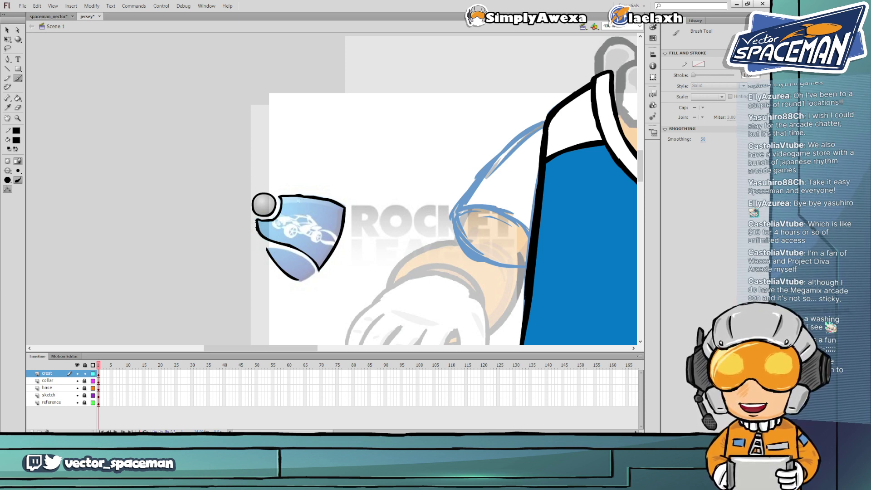
Trace the curved upper edge of the shield's lower section and close its outline from the bottom point up its right side
mouse_move(257, 222)
left_mouse_down()
mouse_move(289, 252)
mouse_move(276, 250)
mouse_move(319, 273)
left_mouse_up()
key("ctrl+z")
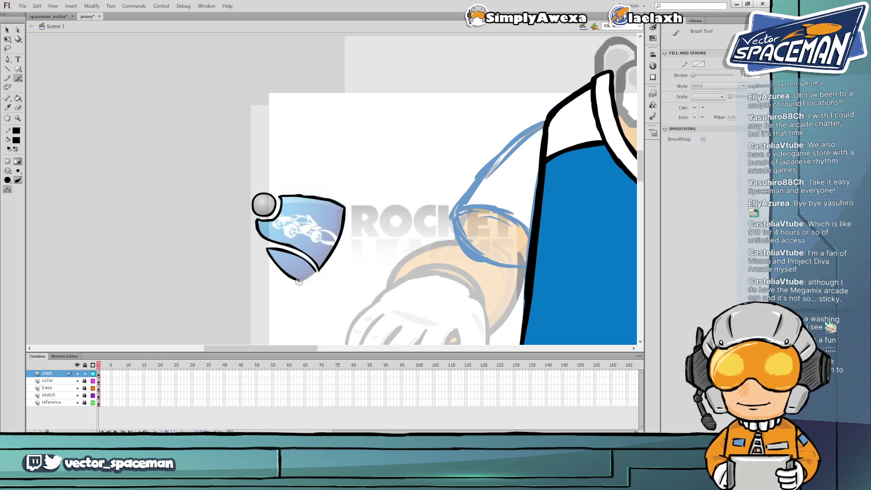
left_click_drag(299, 281, 318, 271)
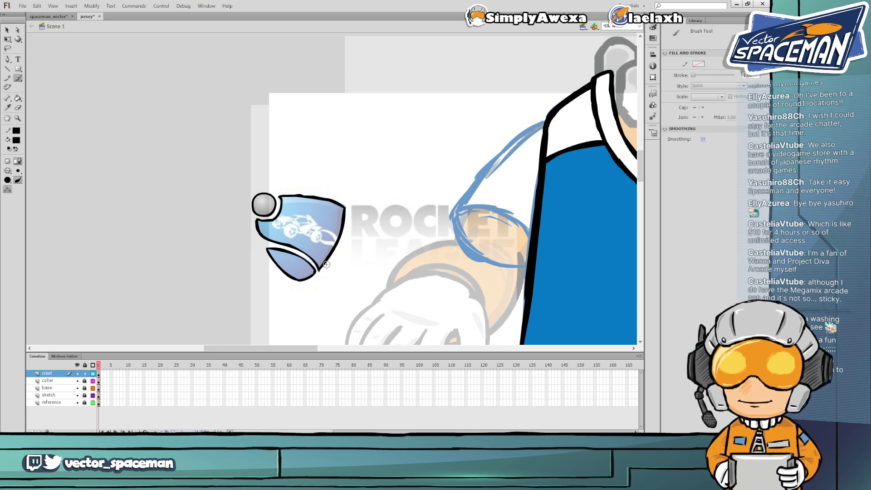
key("e")
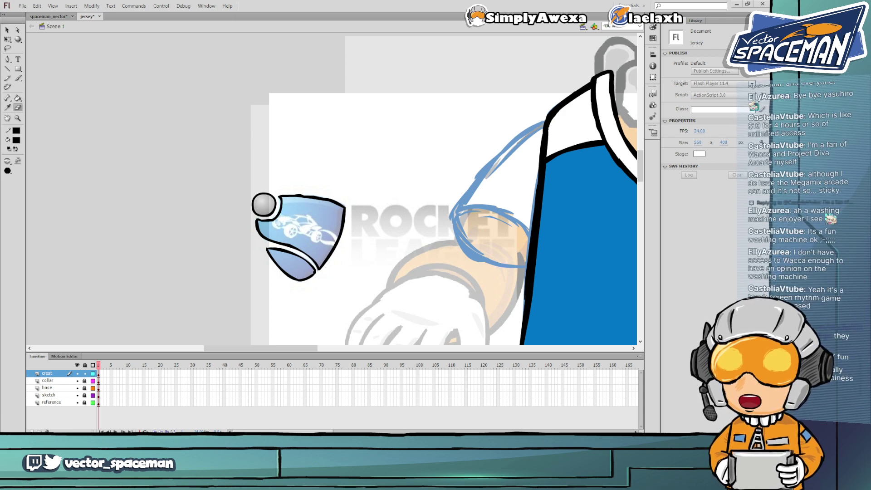
Close the browser window with the arcade cabinet photo and save the jersey document
left_click_drag(0, 114, 377, 35)
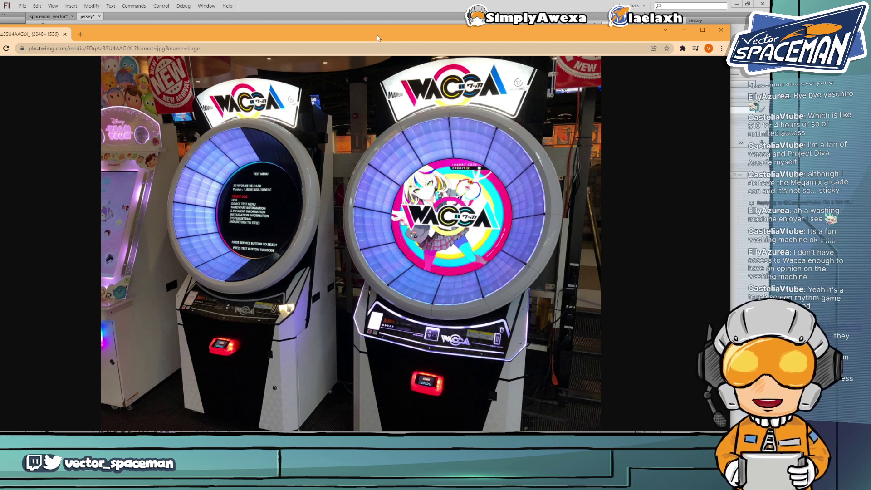
left_click(721, 30)
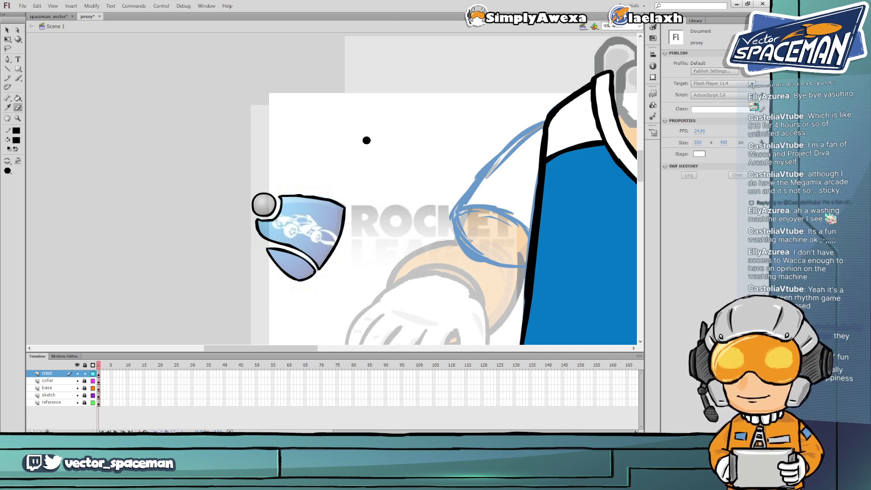
key("ctrl+s")
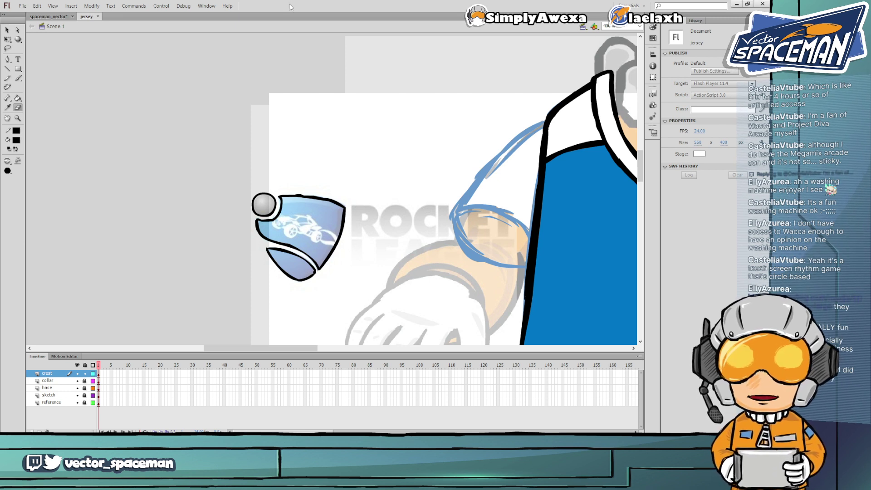
Touch up the black outline of the curved cut-out below the logo's ball with the Brush
key("b")
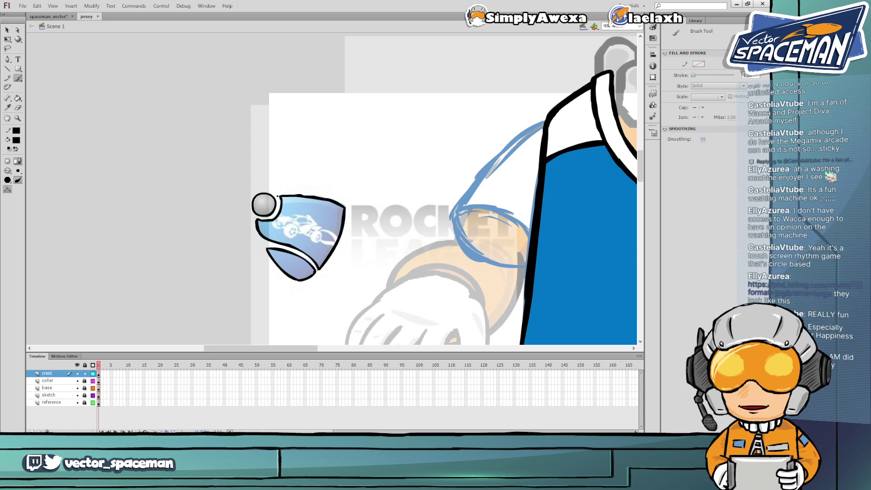
left_click(260, 221)
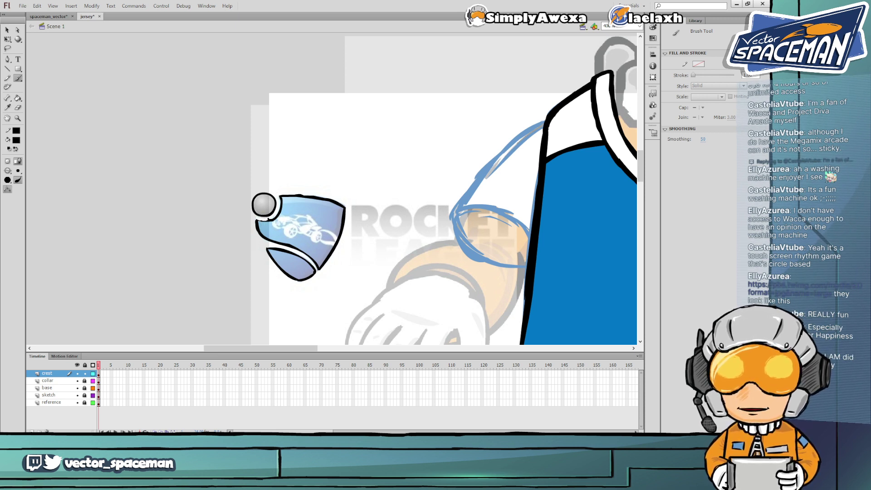
left_click_drag(271, 219, 276, 215)
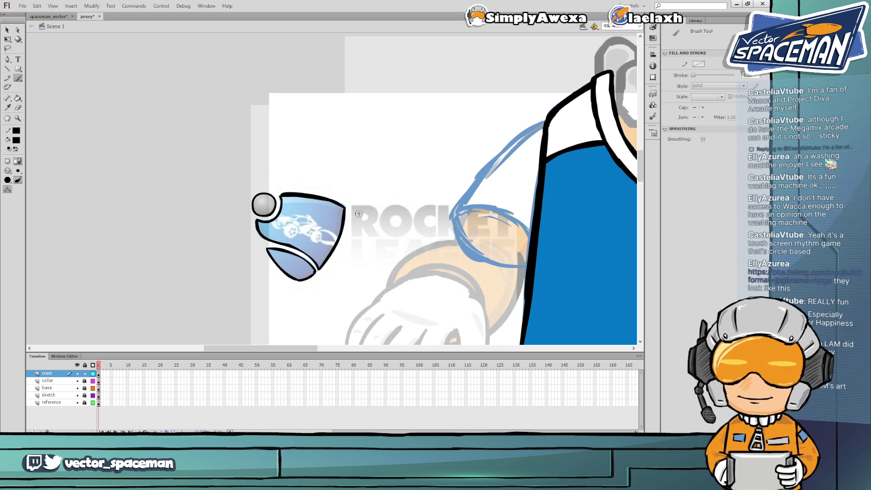
Smooth the top edge and right corner of the shield's upper section, alternating between the Eraser and black Brush strokes
key("e")
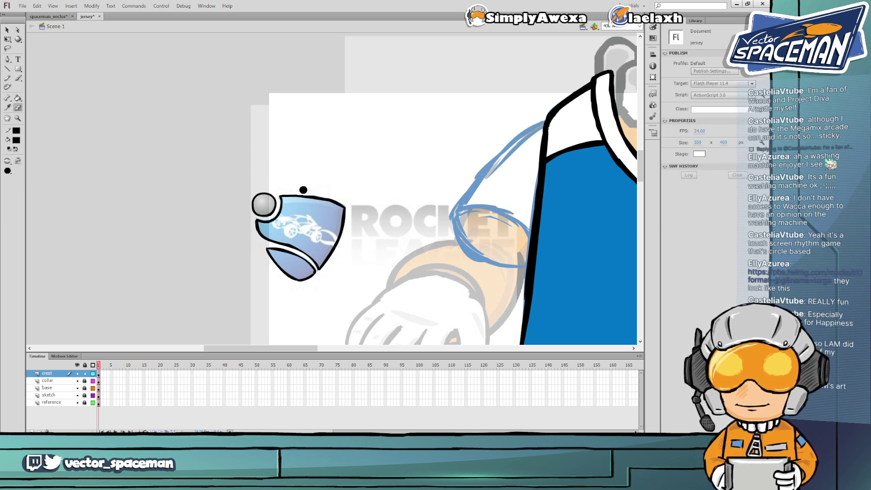
key("b")
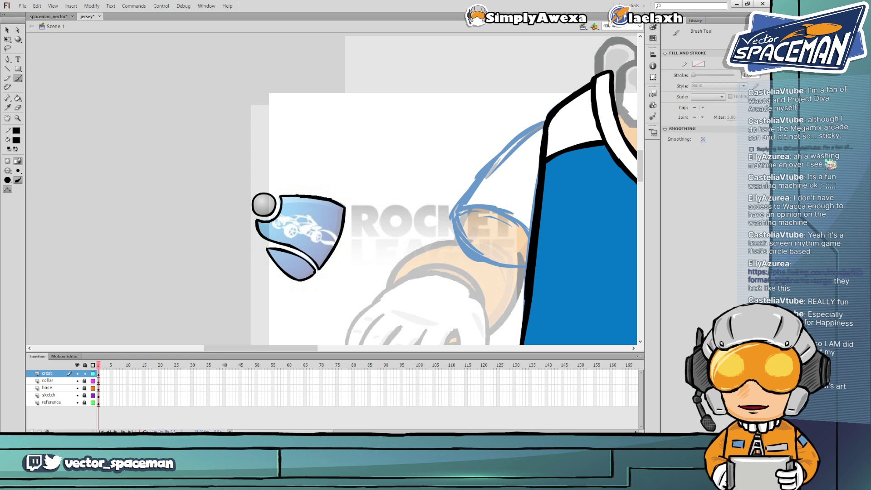
key("e")
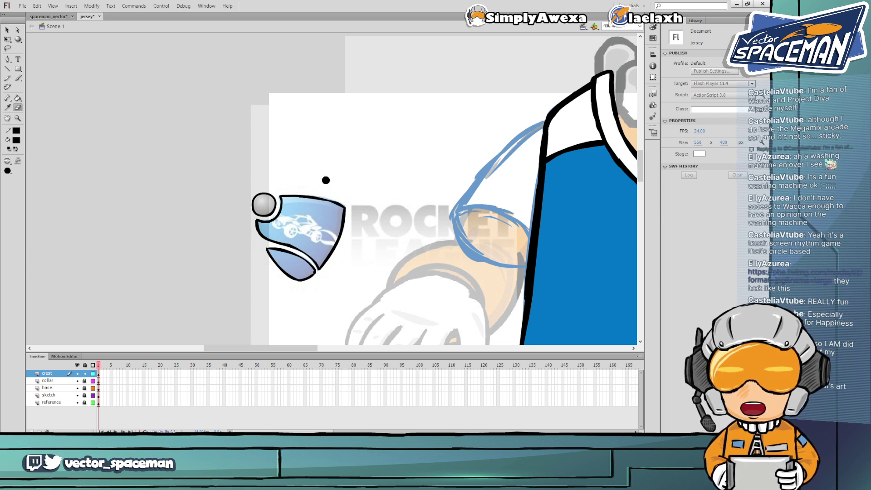
key("b")
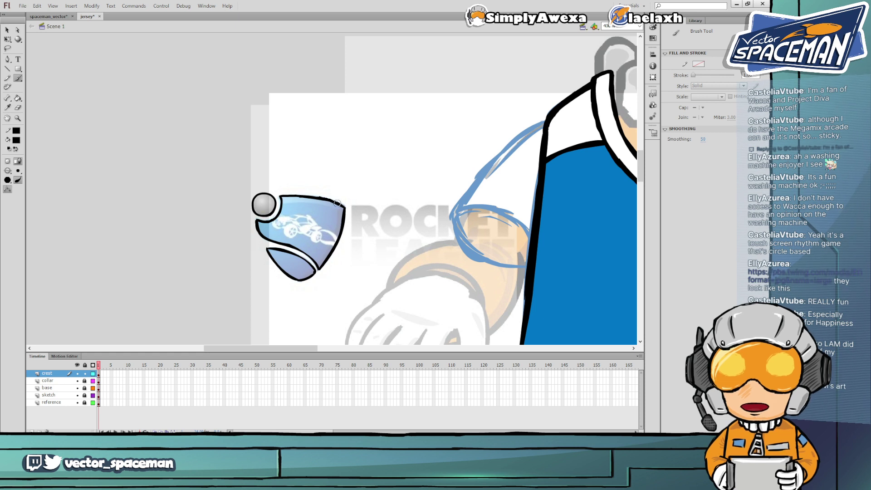
left_click(314, 189)
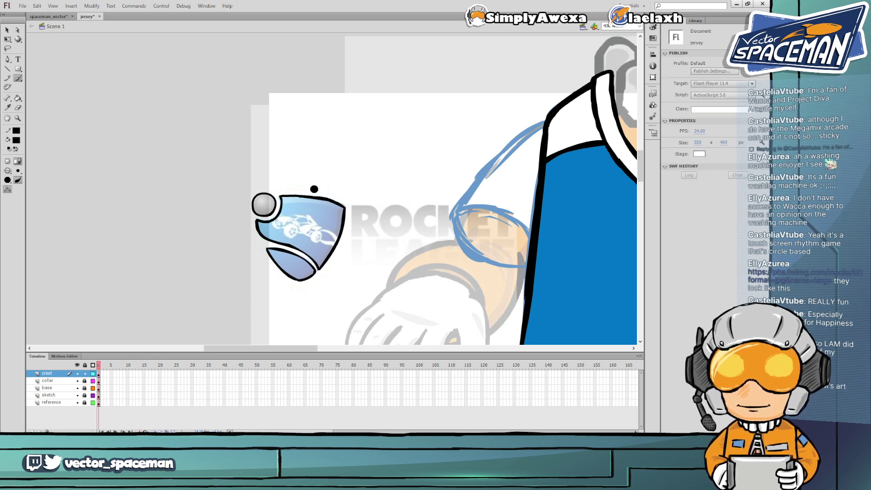
key("e")
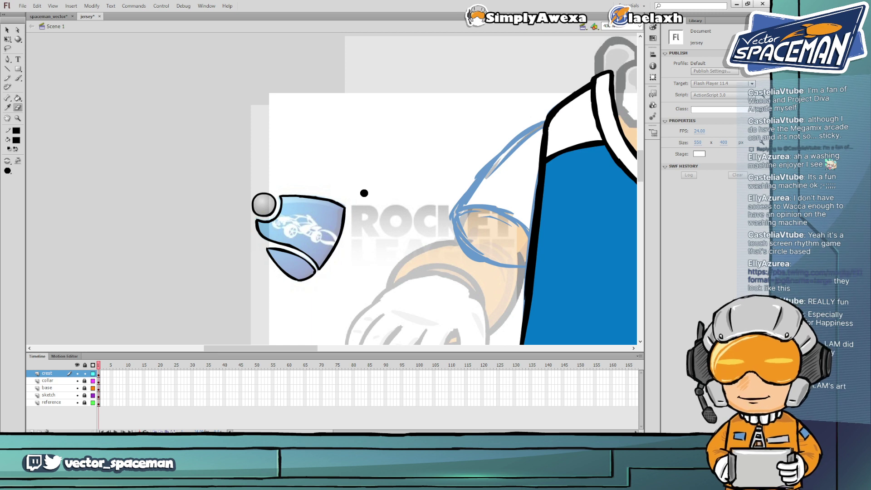
key("b")
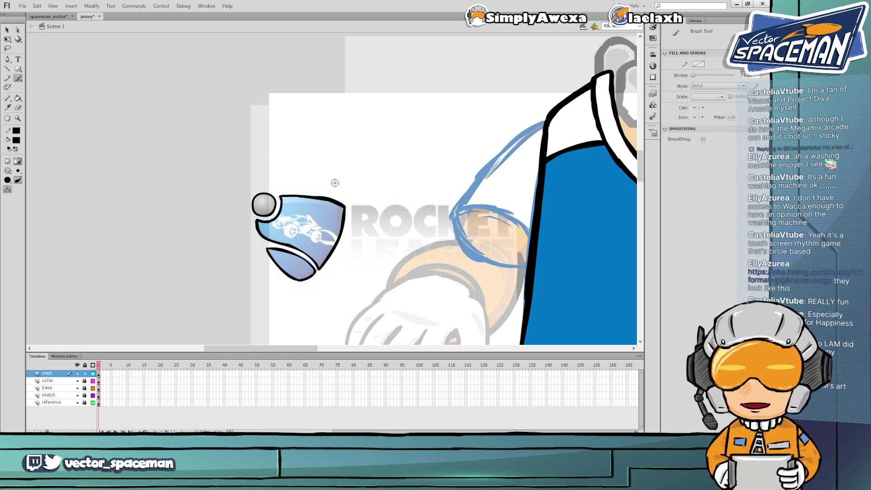
key("e")
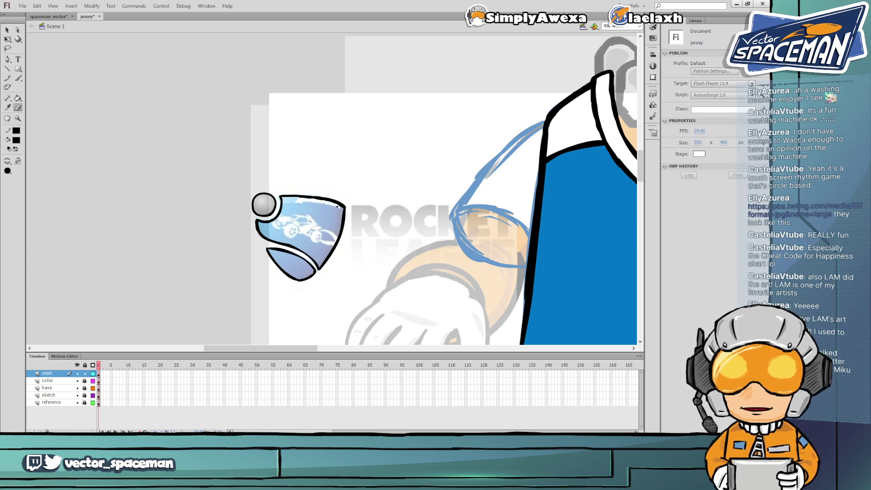
left_click_drag(335, 205, 297, 202)
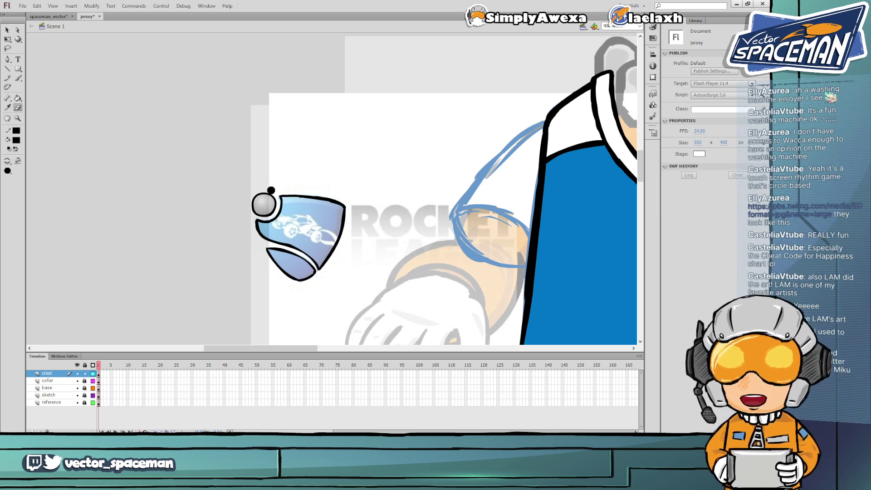
Draw the left side of an outer border around the shield with the Brush, curving down toward the bottom point
key("b")
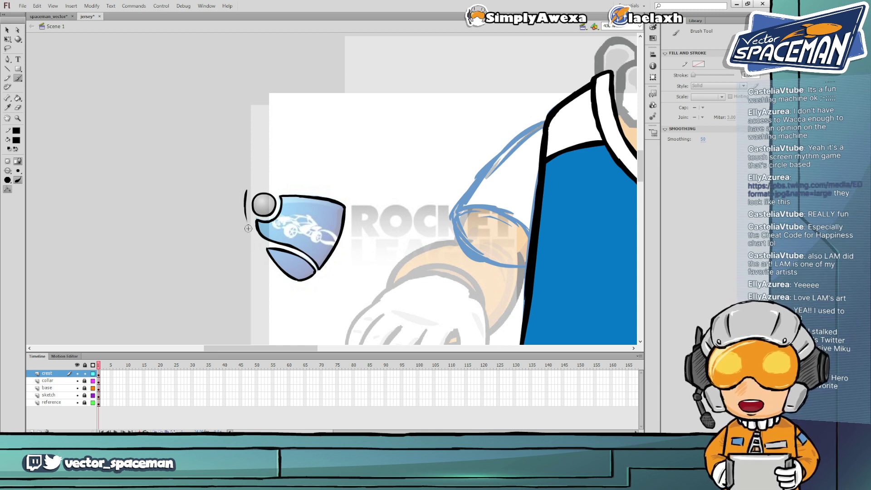
mouse_move(246, 192)
left_mouse_down()
mouse_move(248, 234)
mouse_move(246, 204)
mouse_move(265, 271)
left_mouse_up()
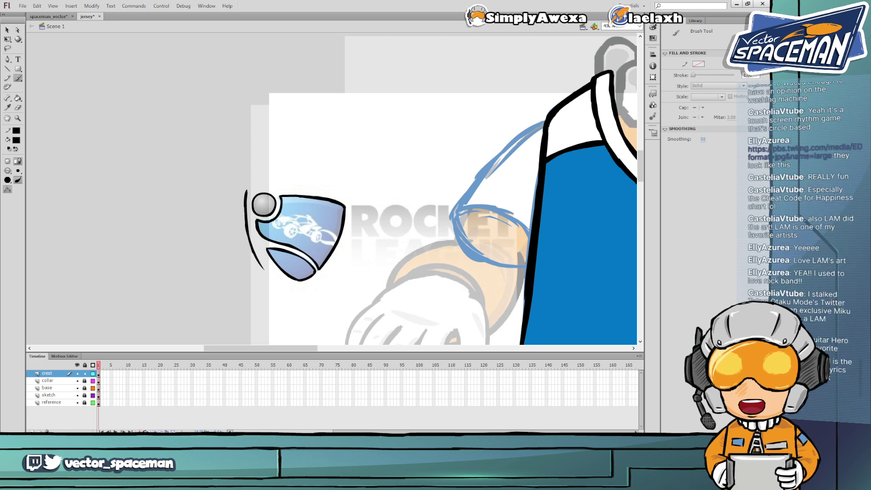
left_click_drag(250, 241, 279, 291)
left_click_drag(256, 256, 292, 292)
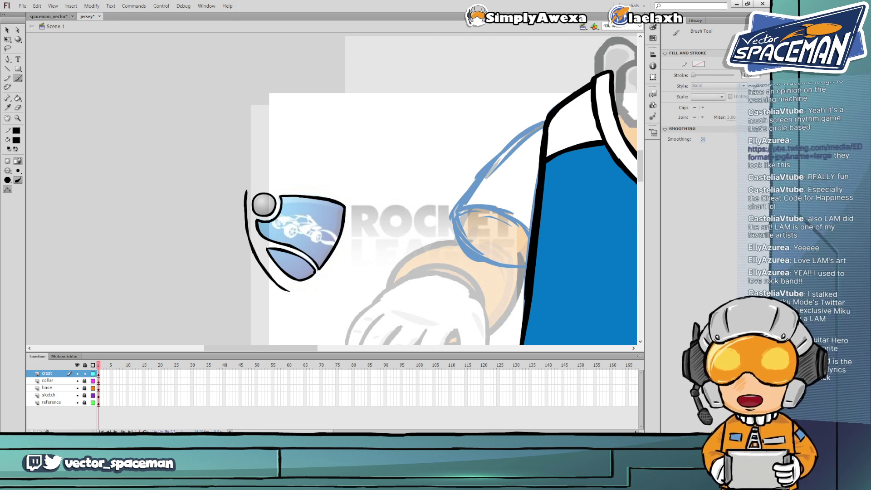
Draw the outer border's top edge across the shield, smoothing it and trimming the left side's lower end with the Eraser
mouse_move(245, 199)
left_mouse_down()
mouse_move(304, 181)
mouse_move(336, 187)
mouse_move(354, 194)
left_mouse_up()
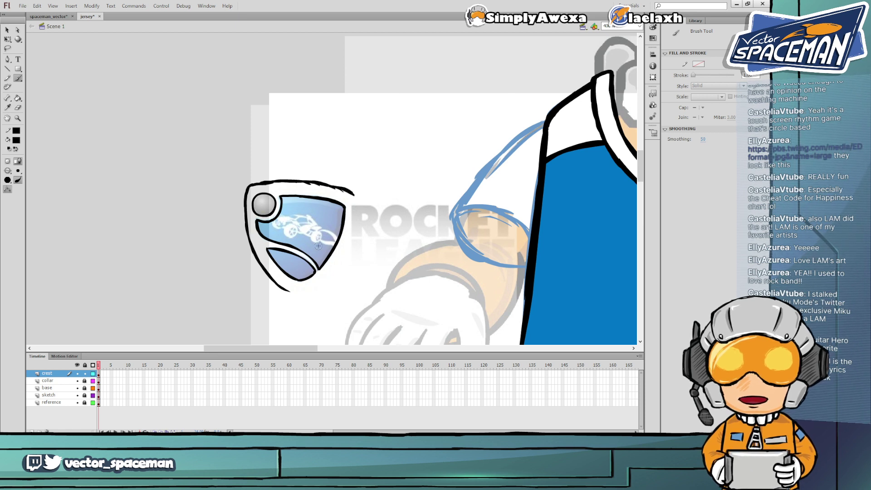
mouse_move(289, 290)
left_mouse_down()
mouse_move(306, 291)
mouse_move(290, 286)
mouse_move(306, 291)
mouse_move(293, 292)
left_mouse_up()
key("e")
key("b")
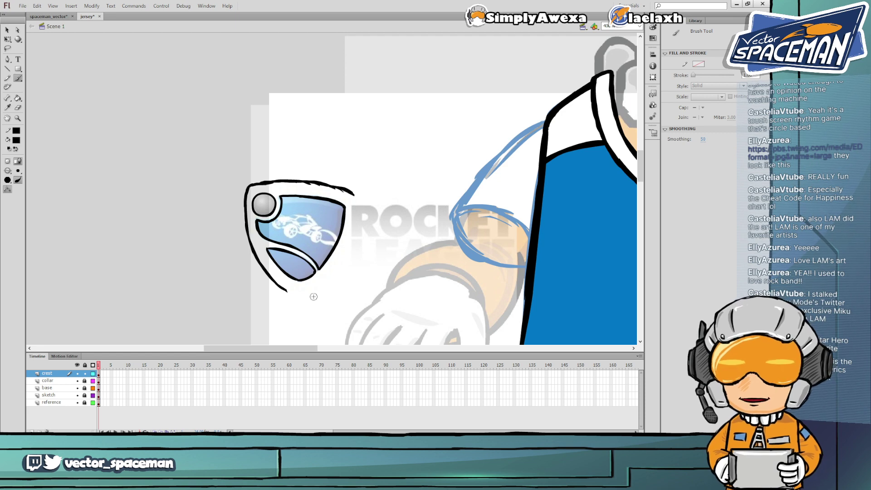
key("e")
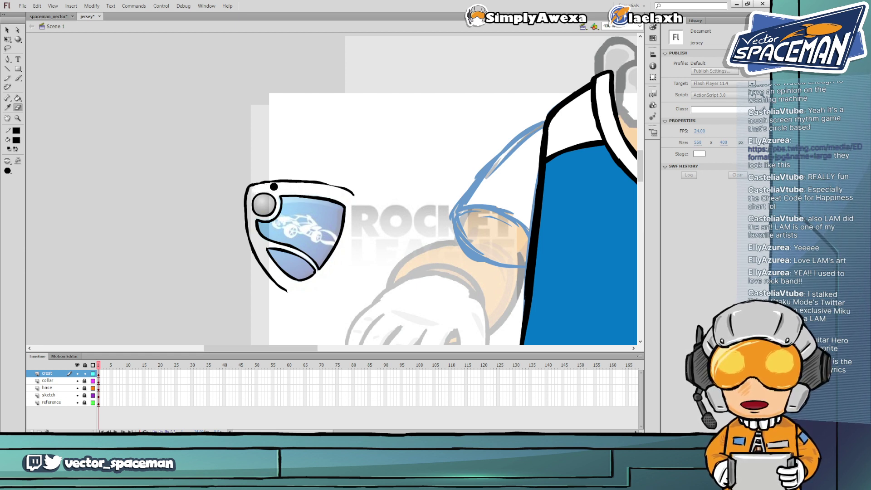
key("b")
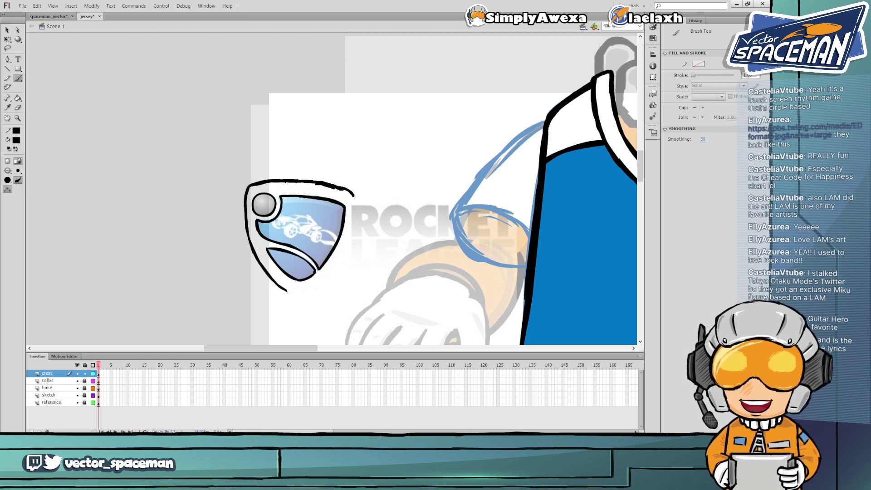
key("e")
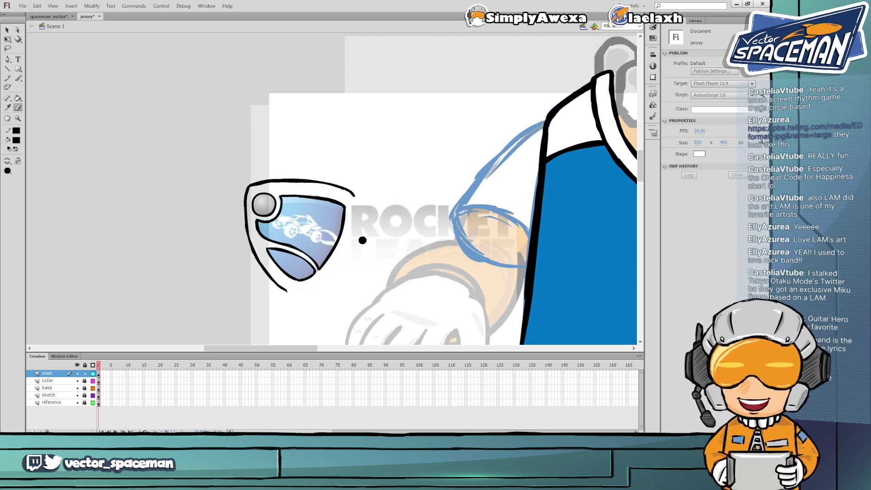
Draw the outer border's rounded bottom and right side, joining them to the top edge at the right corner
key("b")
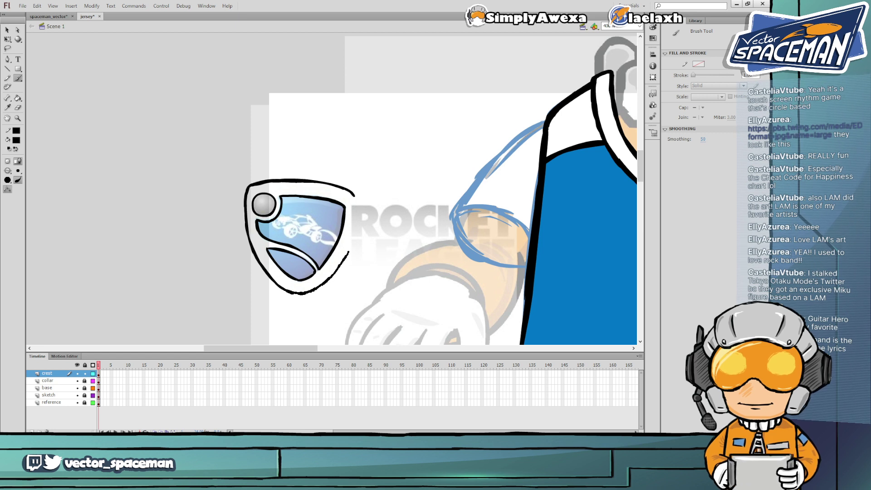
left_click_drag(353, 245, 286, 294)
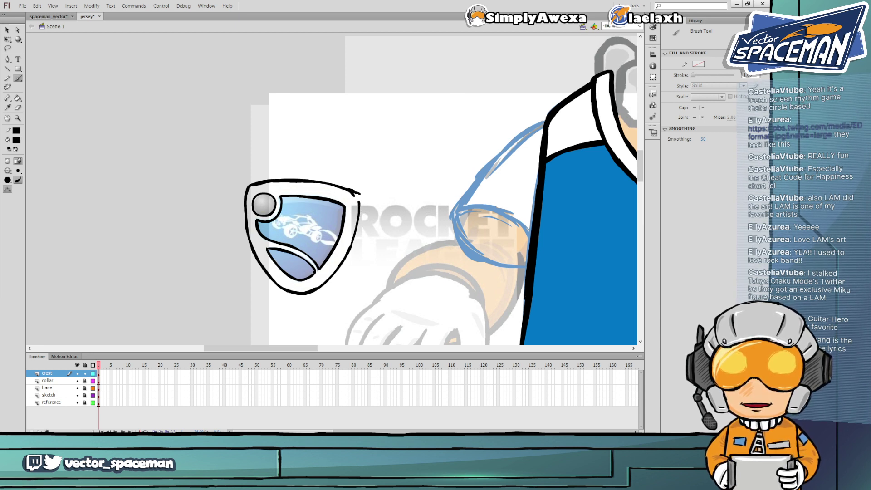
mouse_move(358, 196)
left_mouse_down()
mouse_move(356, 218)
mouse_move(361, 196)
left_mouse_up()
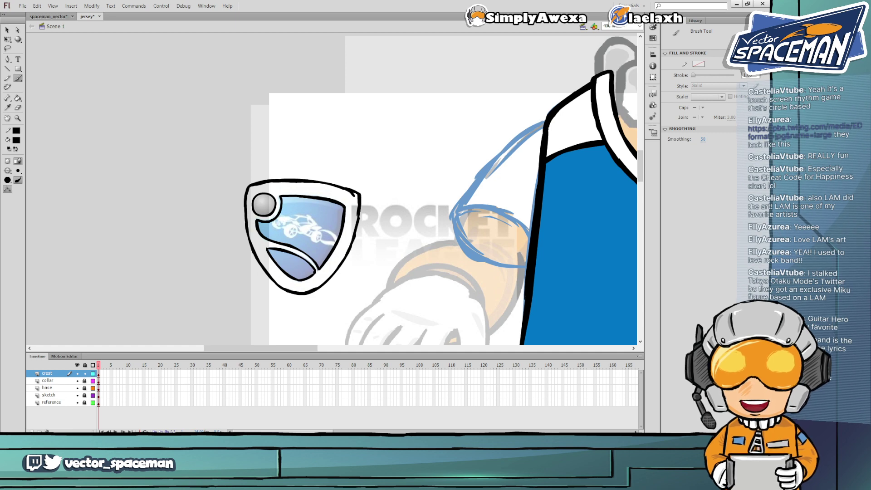
Erase the uneven part of the outer border's top edge near the right corner and redraw it with the Brush
key("e")
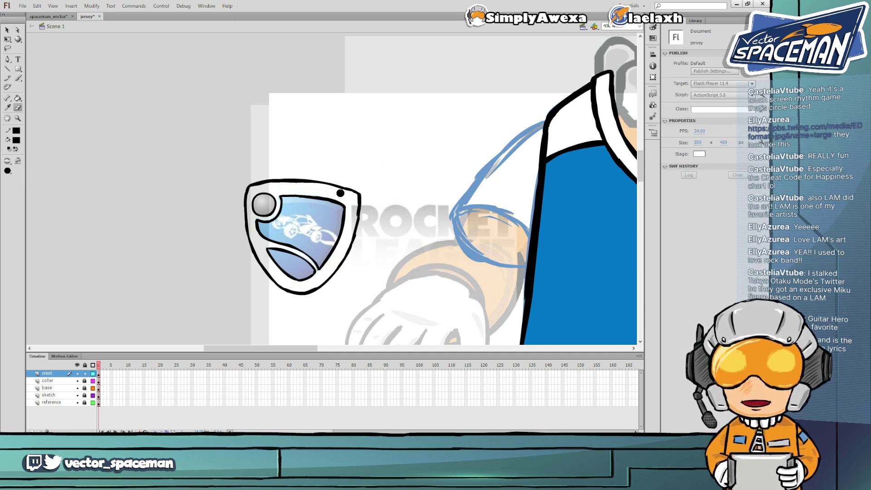
left_click_drag(340, 193, 335, 189)
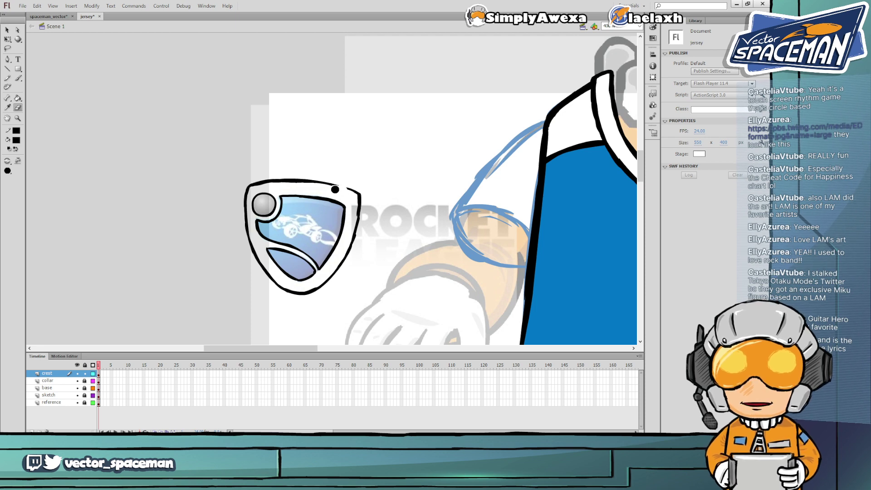
key("b")
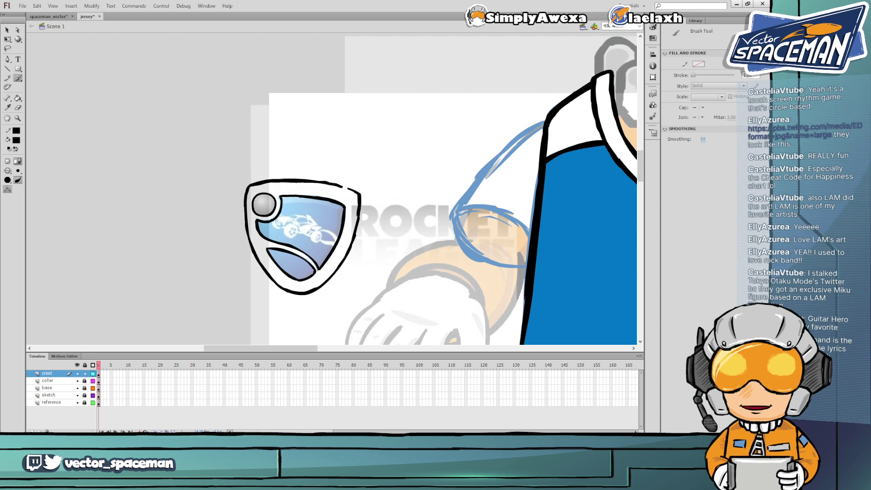
left_click_drag(320, 182, 358, 192)
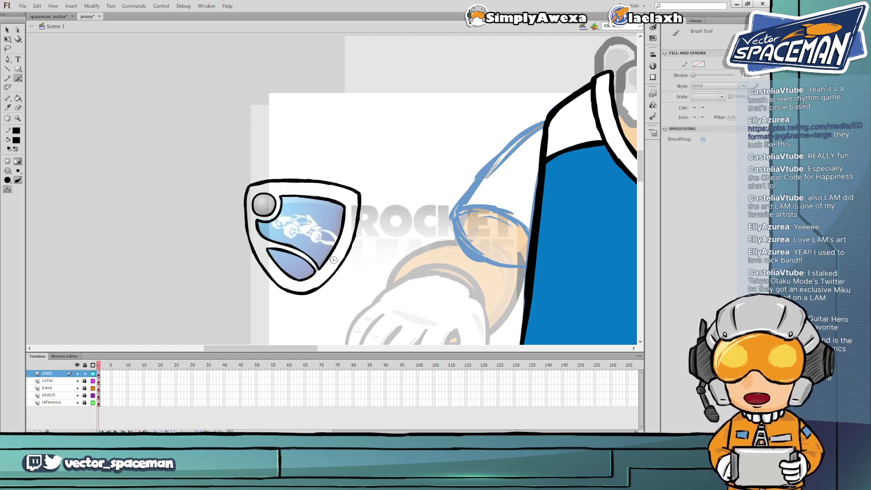
Save the jersey document and add a new layer above the crest layer
key("ctrl+s")
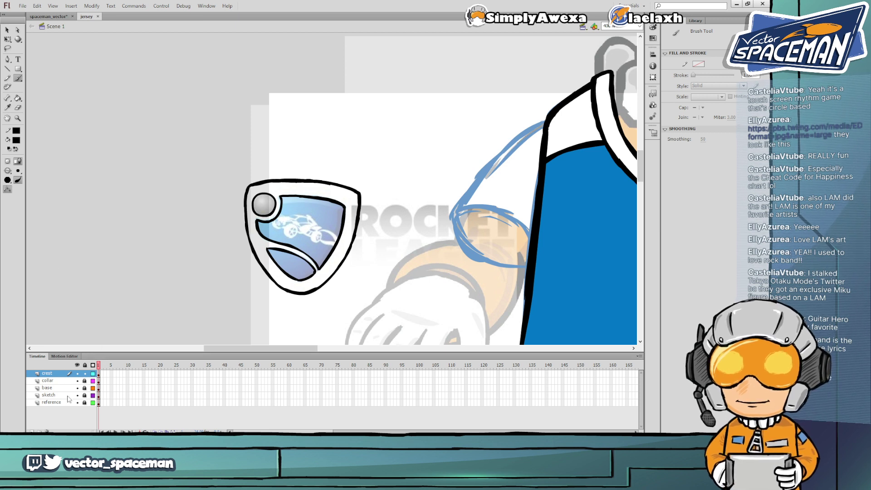
left_click(33, 431)
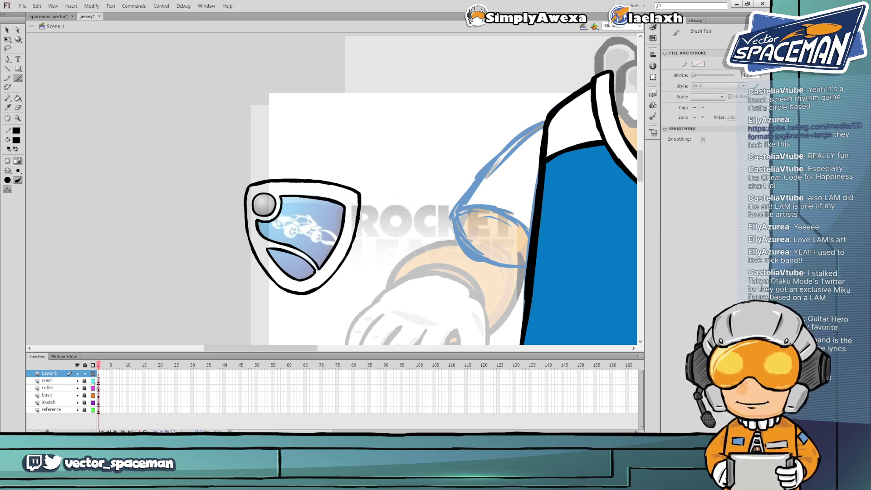
Set the fill colour to green and brush the car's rear lower edge and near rear wheel over the crest reference on Layer 6
left_click(16, 140)
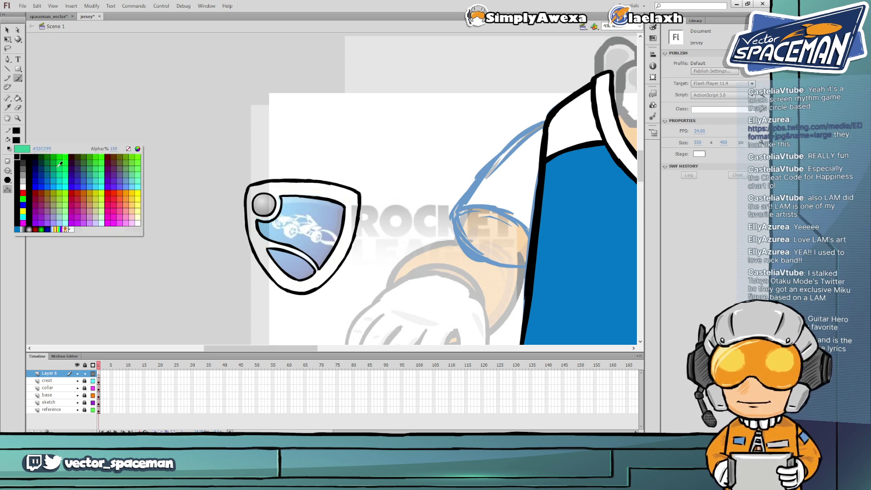
left_click(55, 167)
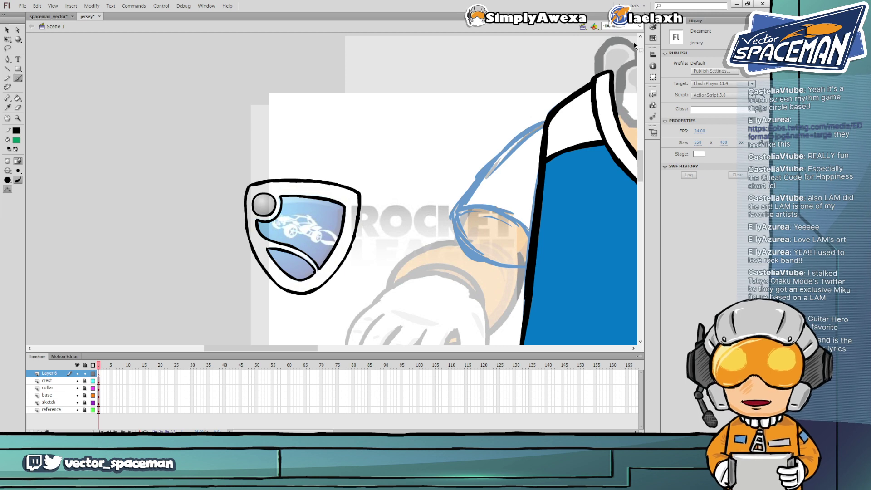
left_click(639, 25)
left_click(618, 75)
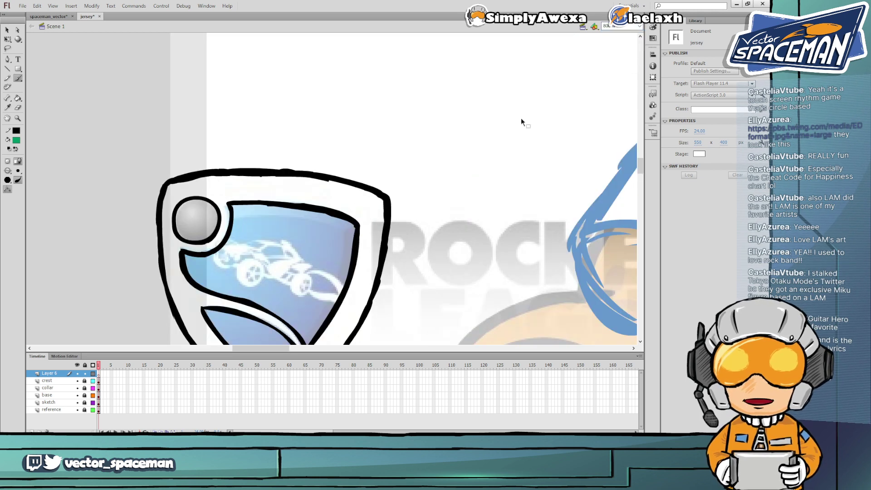
key("b")
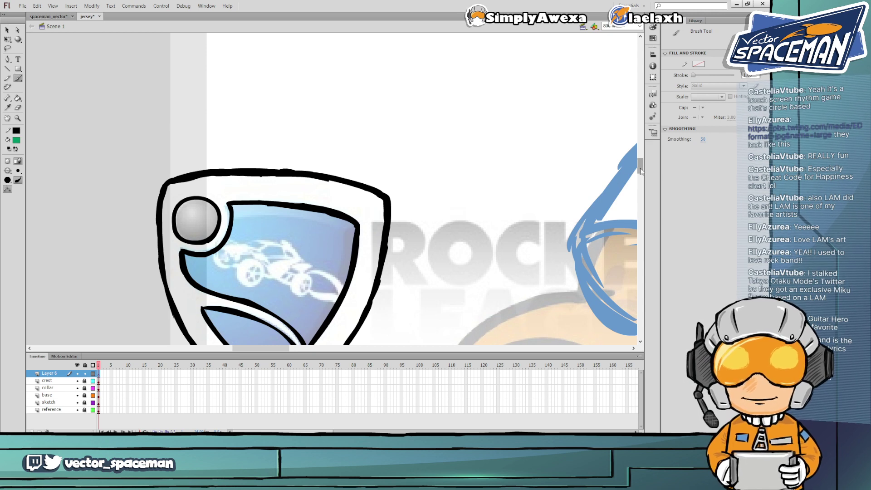
left_click_drag(641, 168, 640, 178)
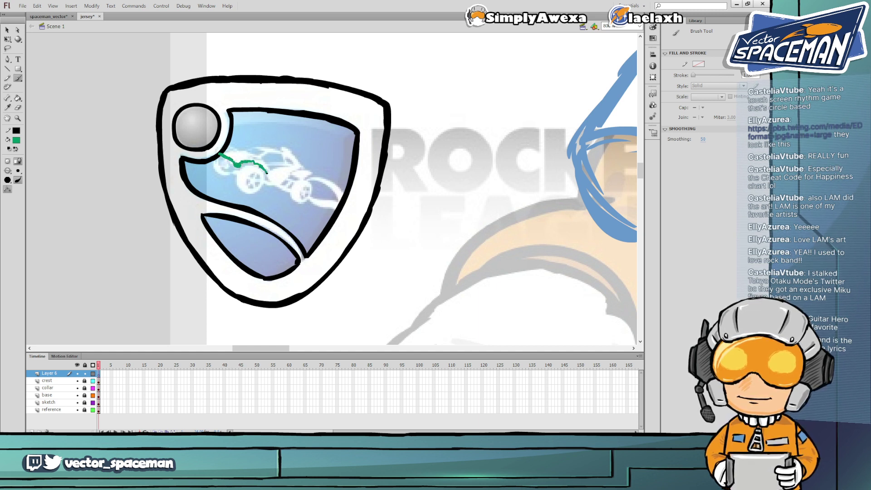
mouse_move(269, 181)
left_mouse_down()
mouse_move(238, 184)
mouse_move(254, 172)
mouse_move(255, 180)
left_mouse_up()
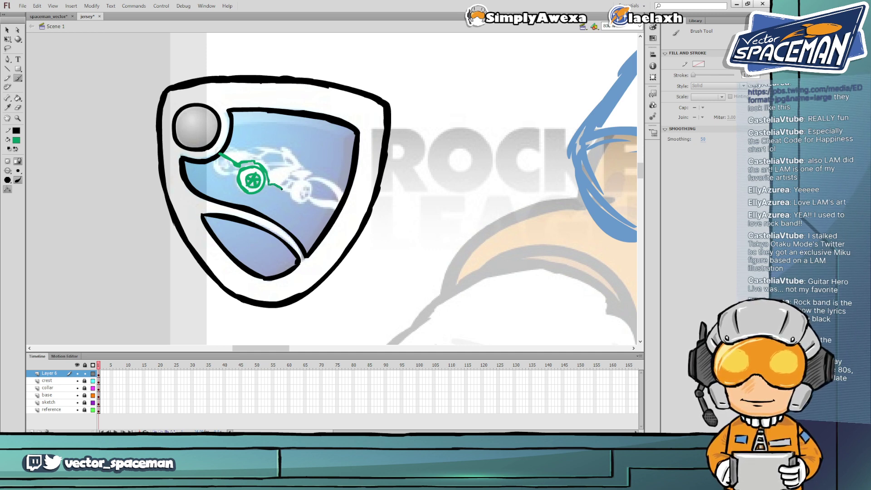
Trace the car's front wheel, body, windows and far rear wheel, plus the curved swoosh running to the shield's inner border
mouse_move(275, 186)
left_mouse_down()
mouse_move(282, 189)
mouse_move(297, 202)
mouse_move(305, 189)
mouse_move(314, 200)
mouse_move(298, 201)
mouse_move(299, 181)
left_mouse_up()
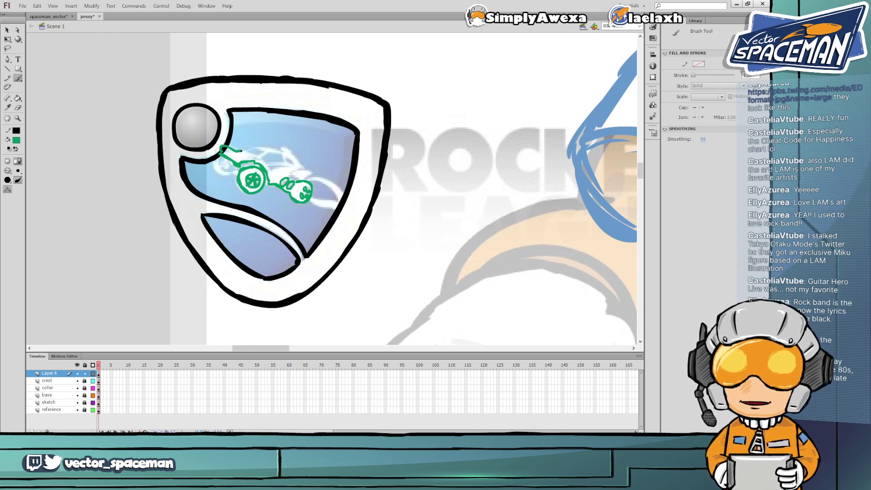
mouse_move(241, 151)
left_mouse_down()
mouse_move(259, 147)
mouse_move(267, 152)
mouse_move(261, 157)
left_mouse_up()
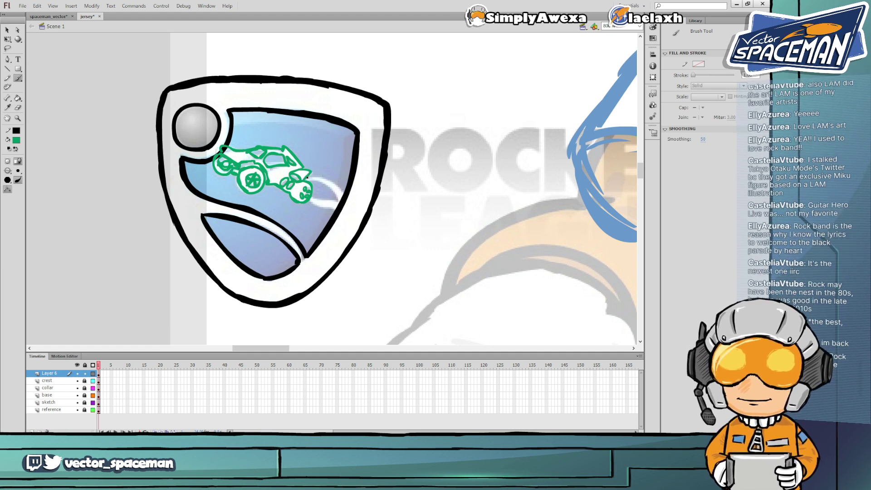
left_click_drag(342, 191, 346, 200)
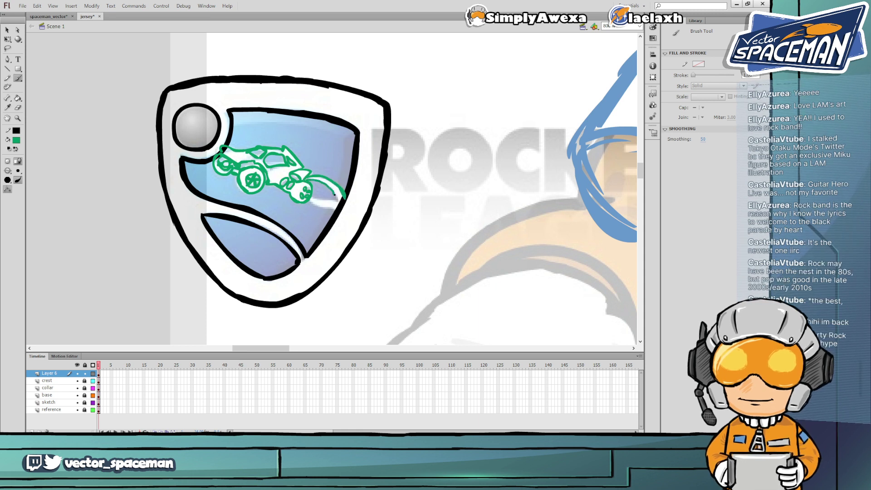
mouse_move(311, 196)
left_mouse_down()
mouse_move(343, 209)
mouse_move(346, 198)
left_mouse_up()
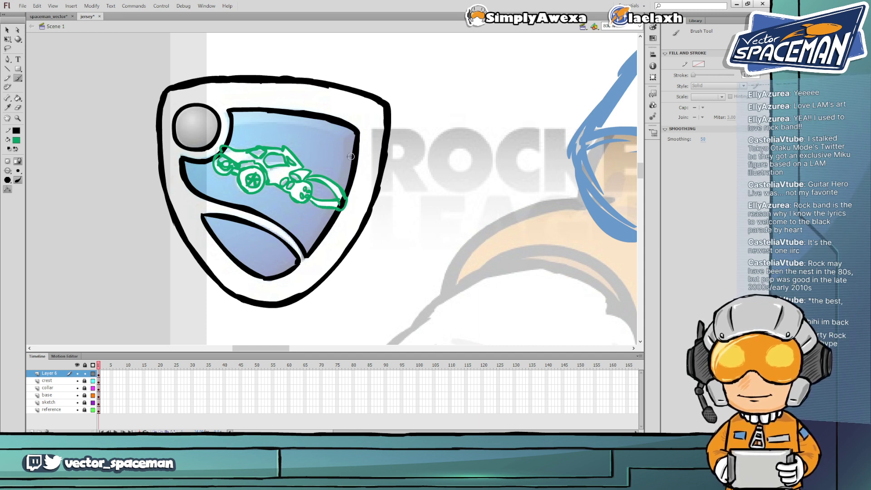
Fill the car's rear body, both rear wheels and side panel with green using the Paint Bucket
key("k")
left_click(252, 178)
left_click(242, 155)
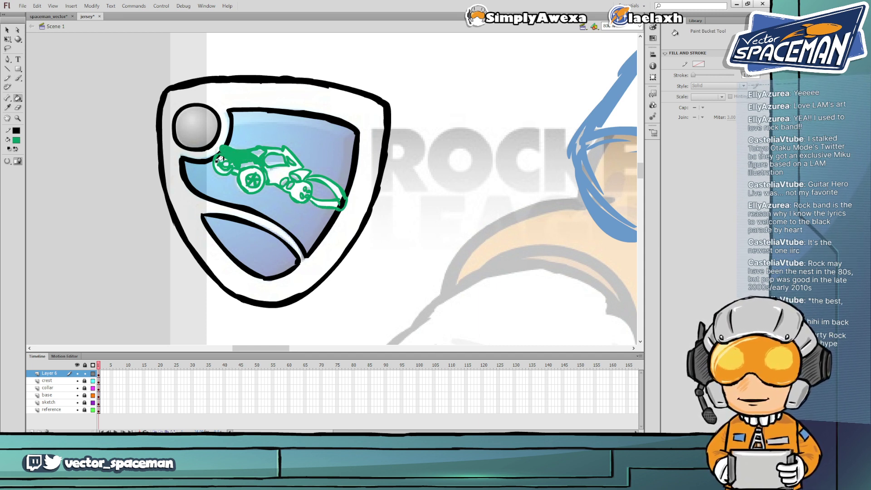
left_click(219, 162)
left_click(221, 168)
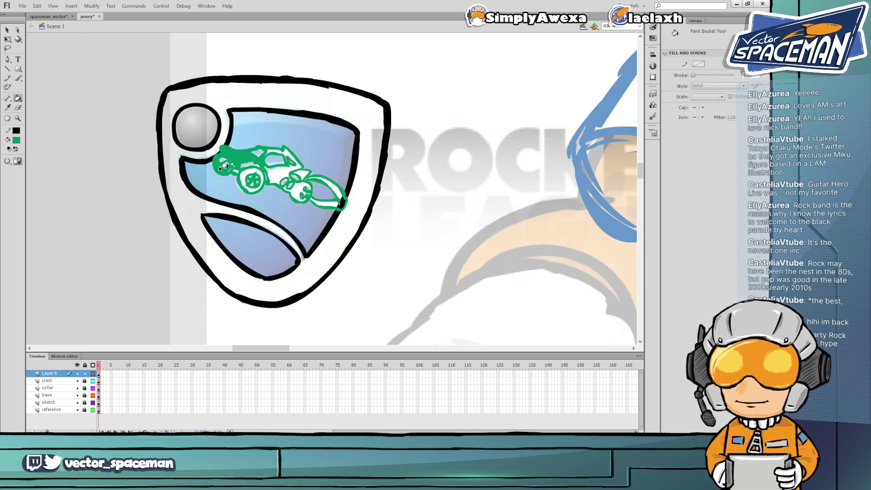
left_click(234, 170)
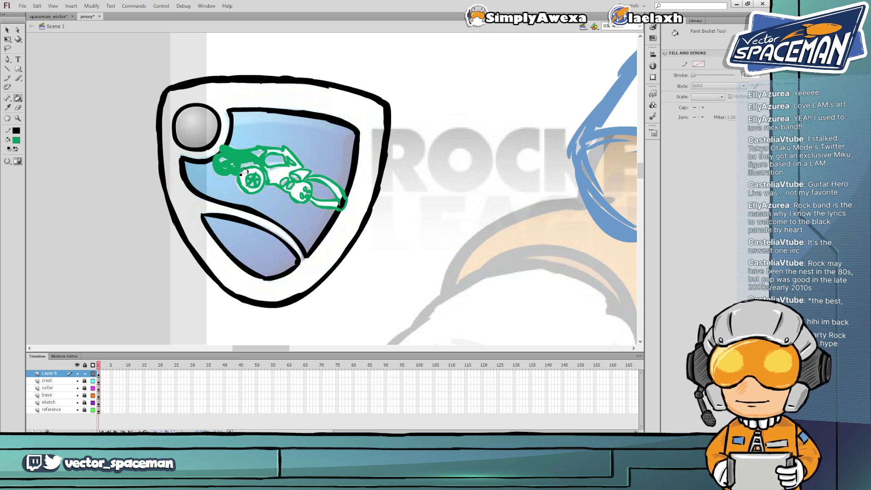
left_click(251, 178)
left_click(256, 186)
left_click(265, 166)
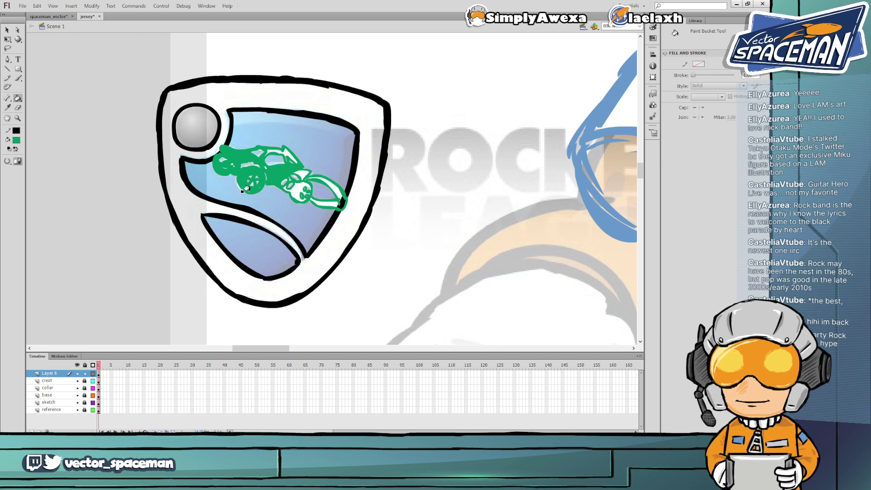
Fill the car's cabin frame, front end, front wheel and swoosh with green, keeping the windows open
left_click(265, 151)
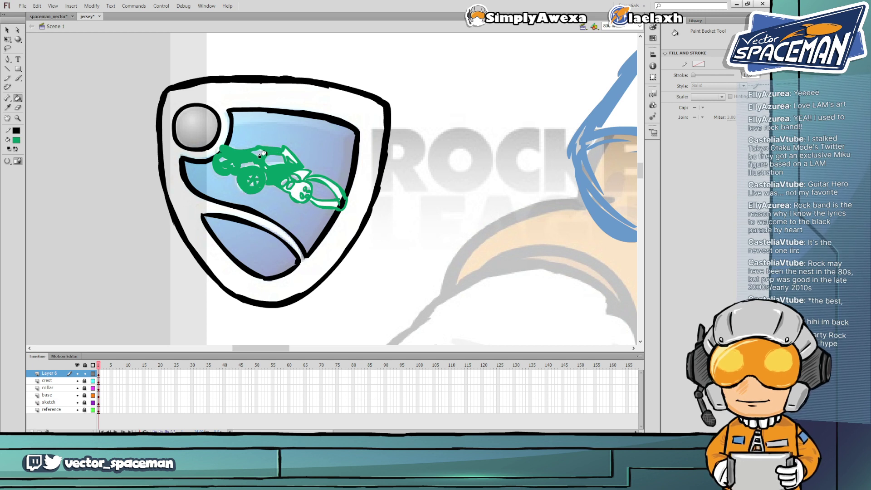
left_click(282, 152)
left_click(282, 154)
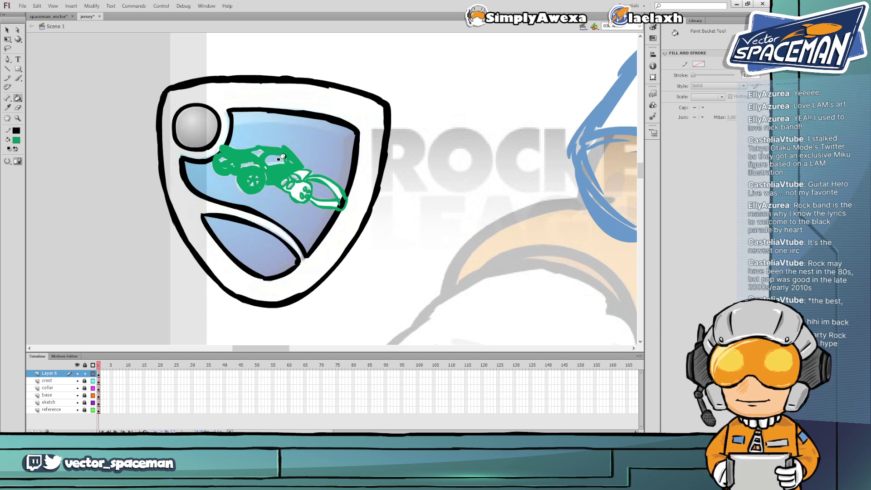
left_click(299, 173)
left_click(294, 188)
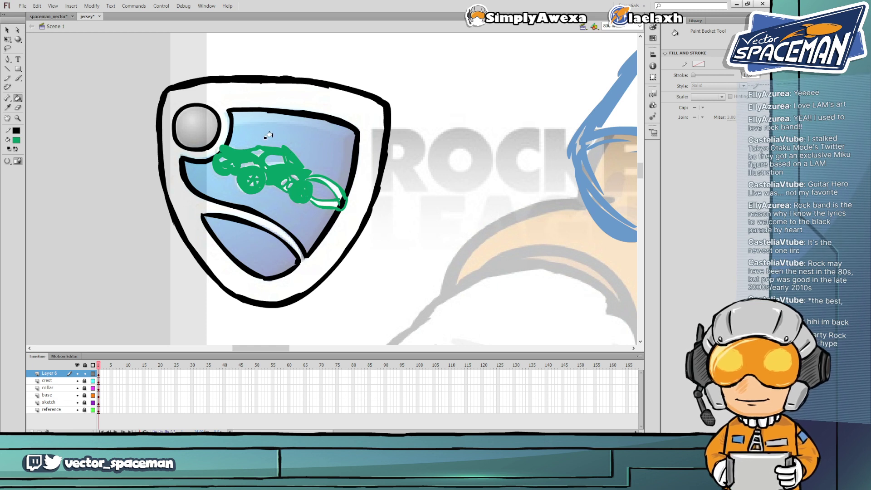
left_click(285, 181)
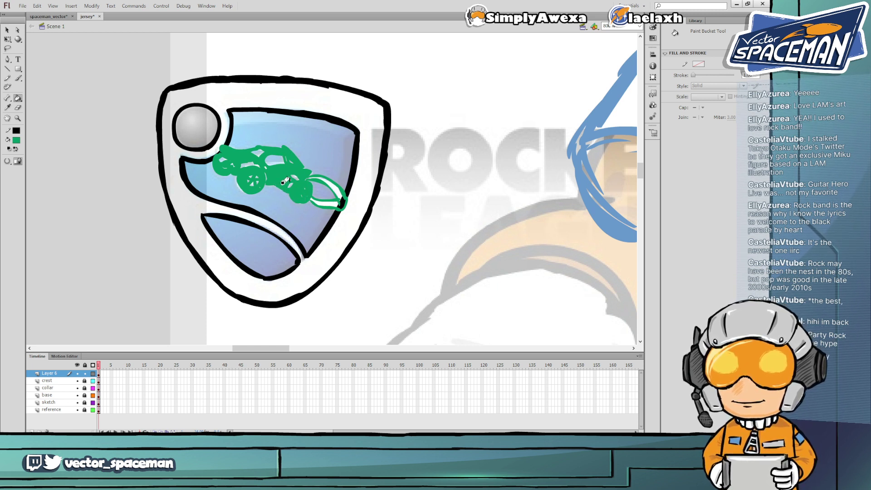
left_click(318, 182)
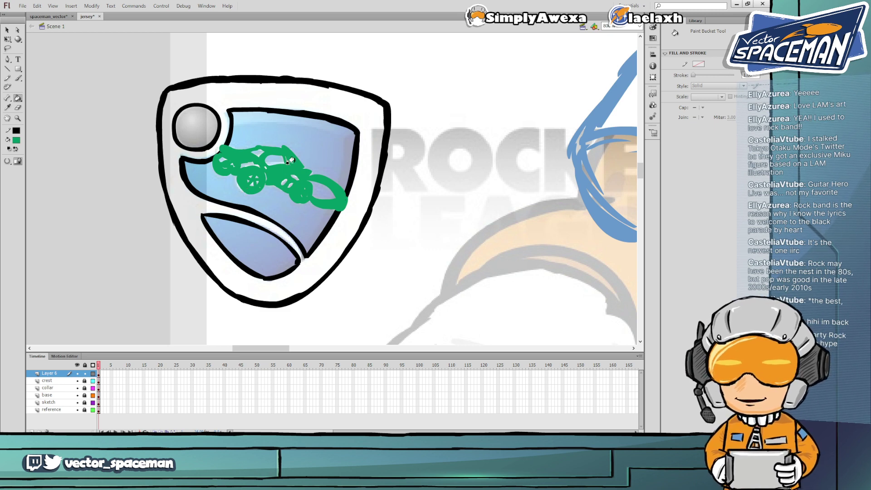
Refine the green car's outline and window edges with small Brush strokes
key("b")
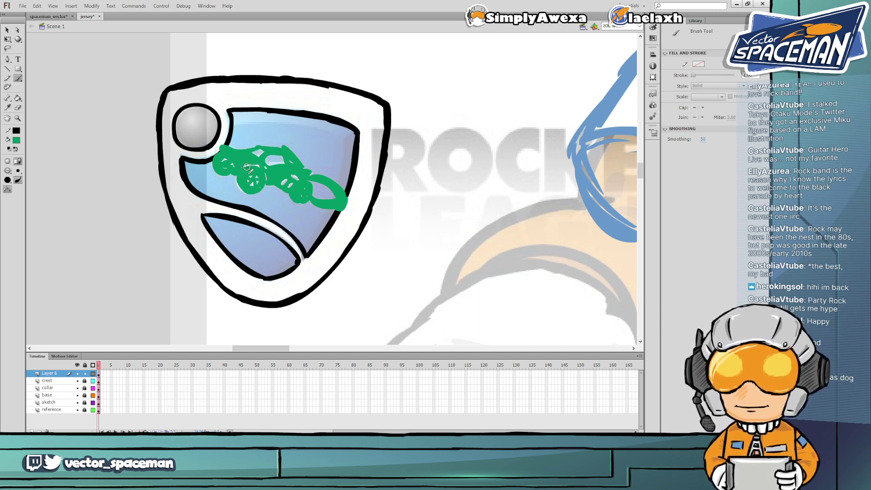
left_click(640, 26)
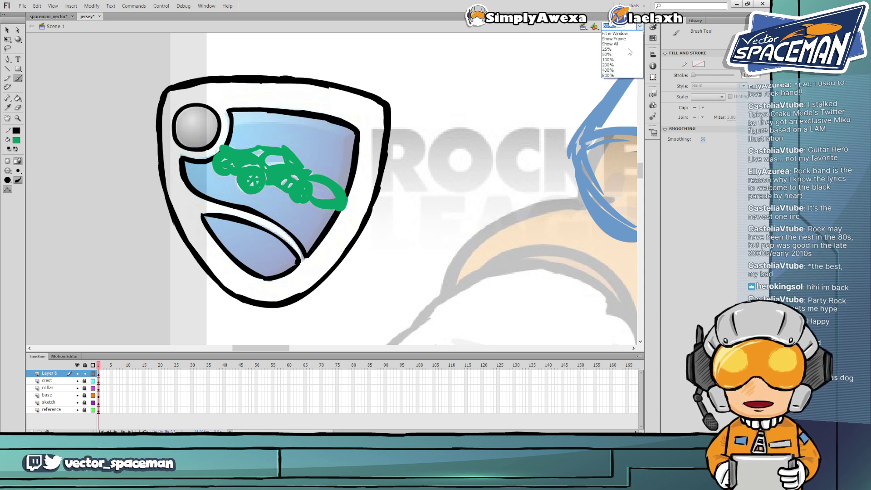
left_click(612, 81)
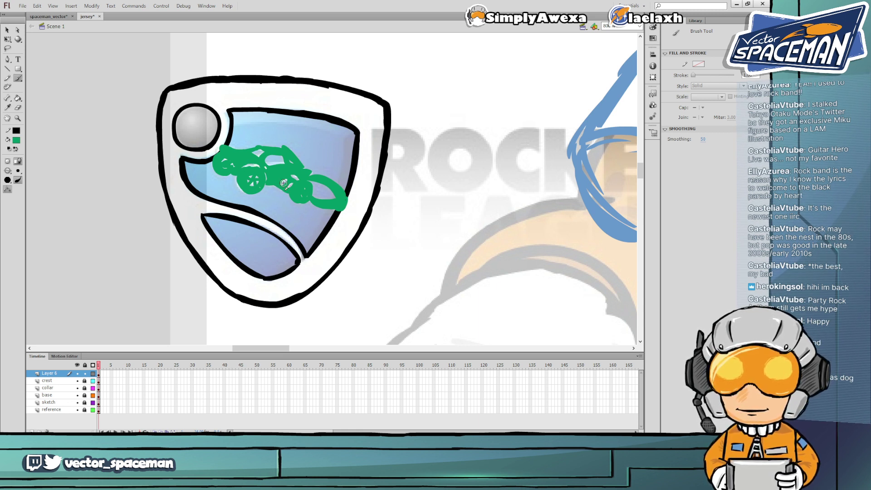
left_click_drag(287, 158, 293, 163)
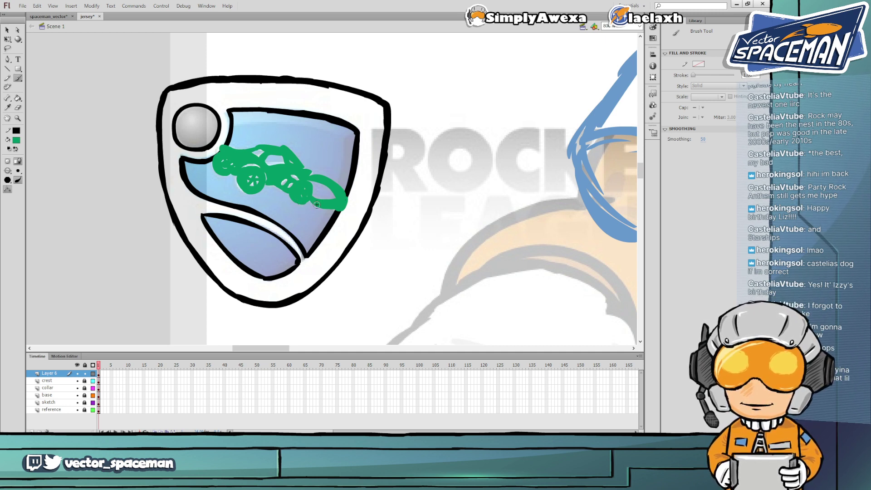
key("e")
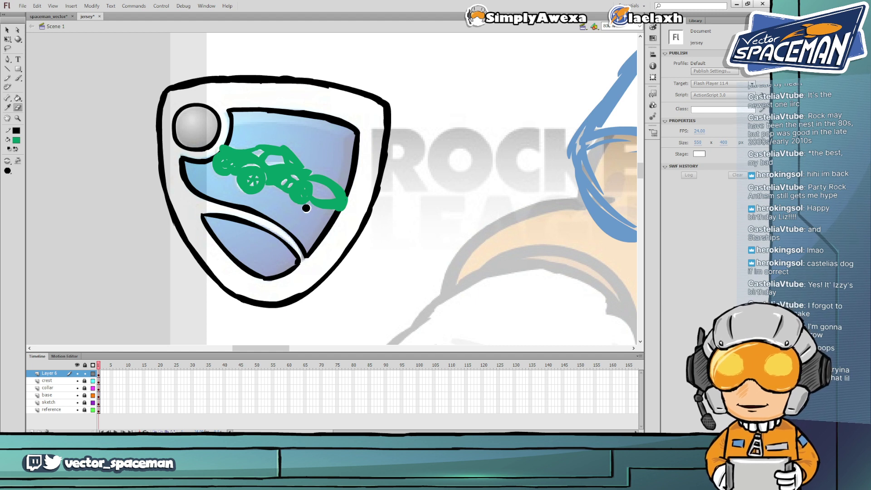
mouse_move(305, 208)
left_mouse_down()
mouse_move(296, 208)
mouse_move(305, 208)
left_mouse_up()
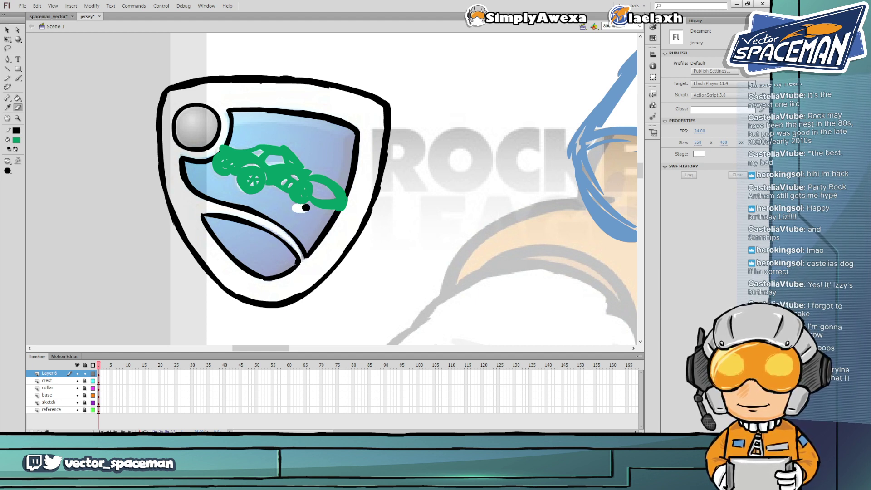
key("ctrl+z")
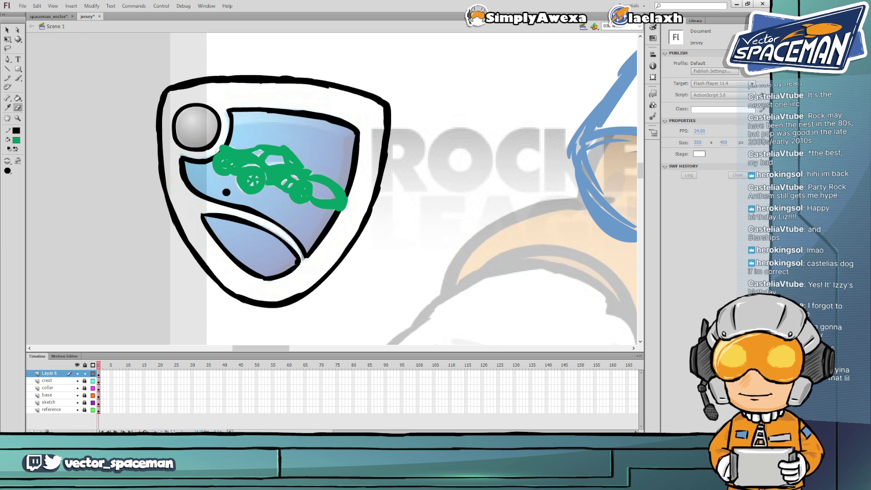
Save the jersey document and move the green car from Layer 6 in place onto the unlocked crest layer
key("v")
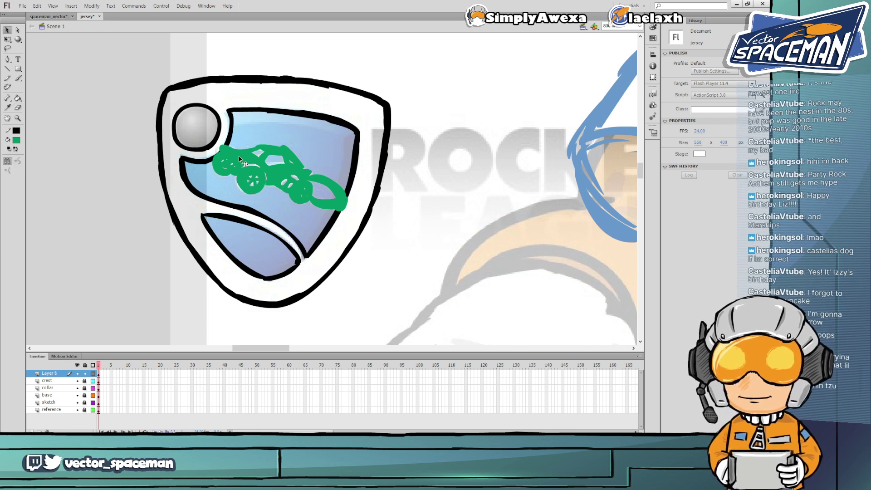
left_click(239, 159)
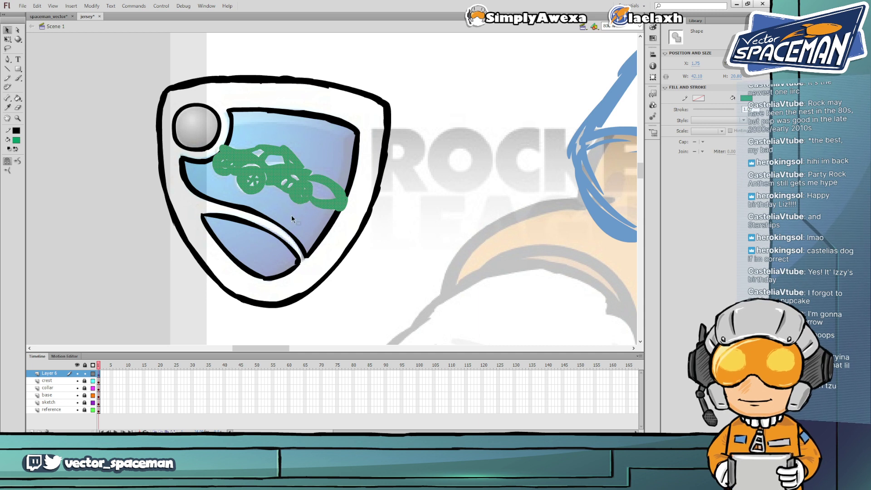
left_click(291, 215)
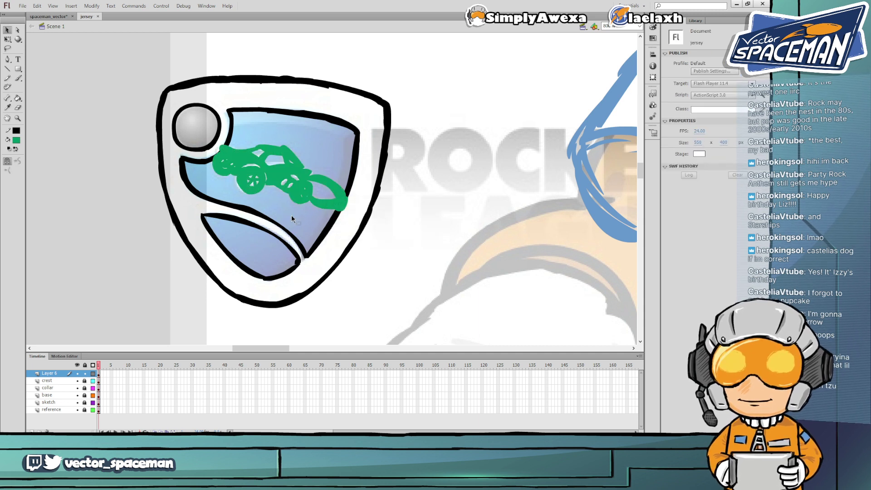
left_click(282, 190)
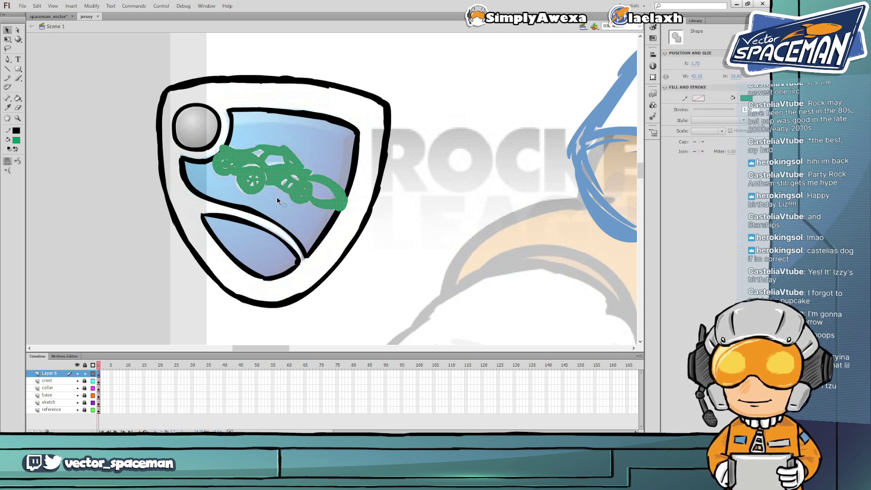
key("Delete")
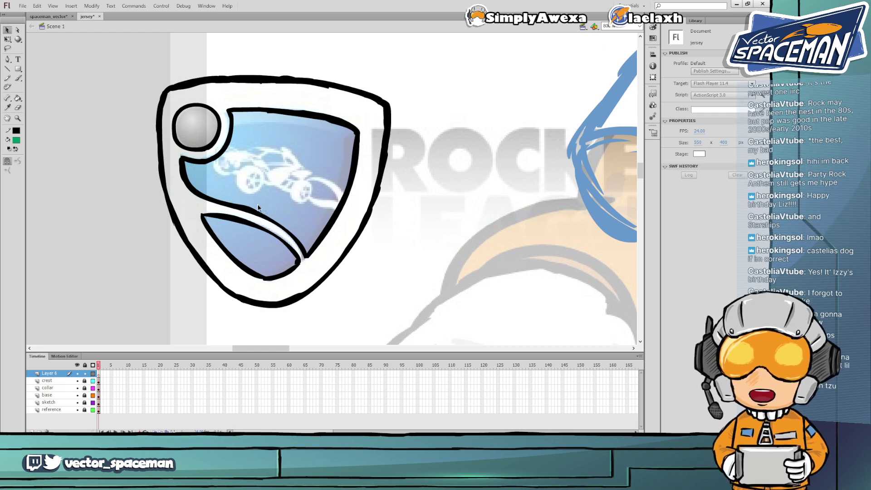
left_click(84, 381)
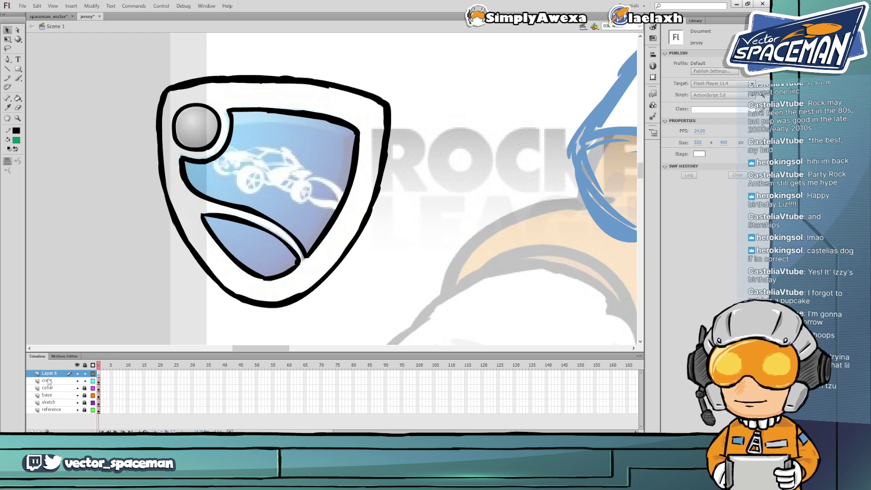
left_click(48, 380)
key("ctrl+shift+v")
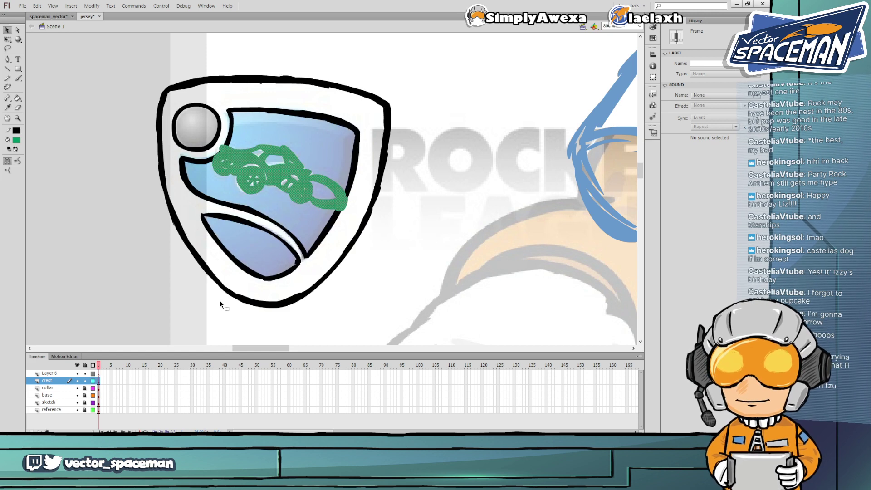
left_click(307, 219)
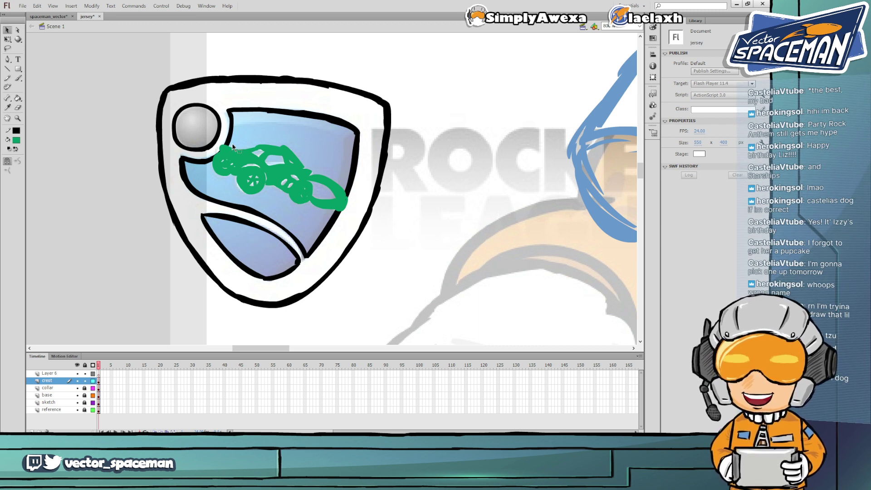
left_click(340, 203)
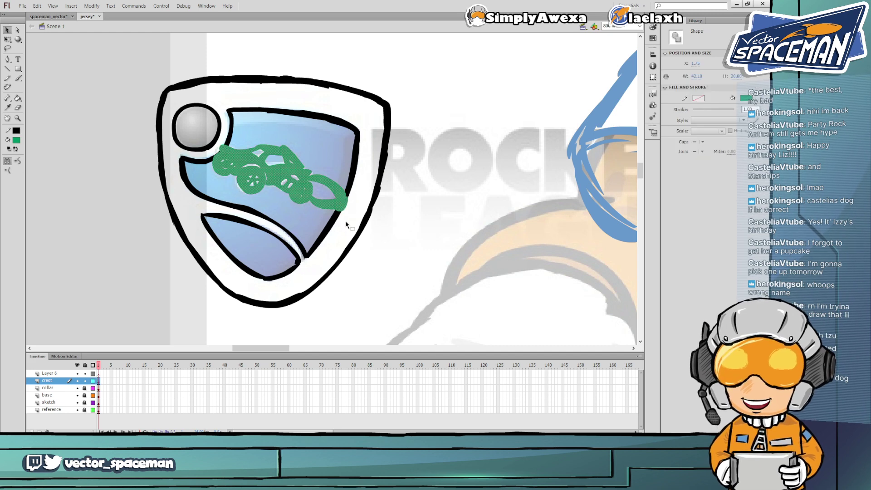
left_click(345, 221)
key("k")
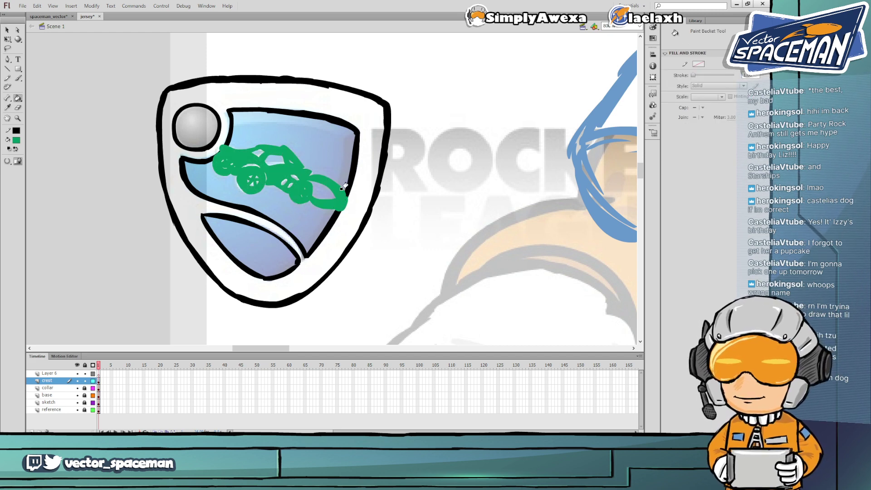
key("b")
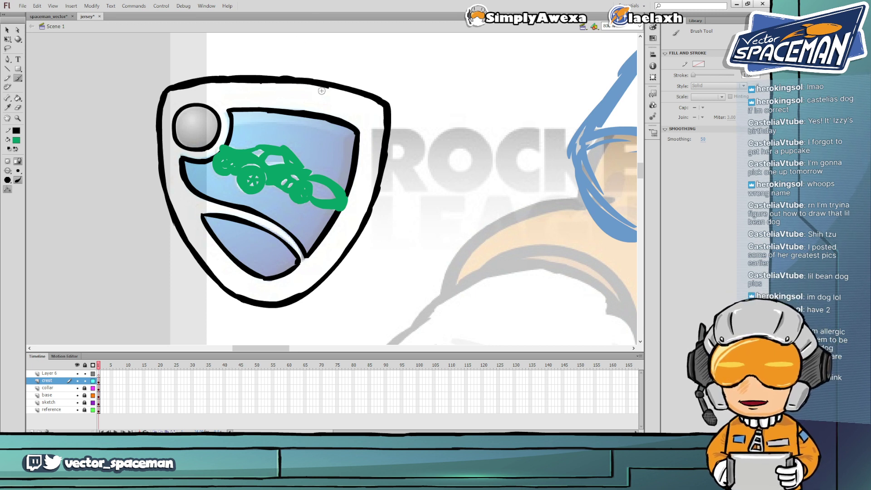
key("e")
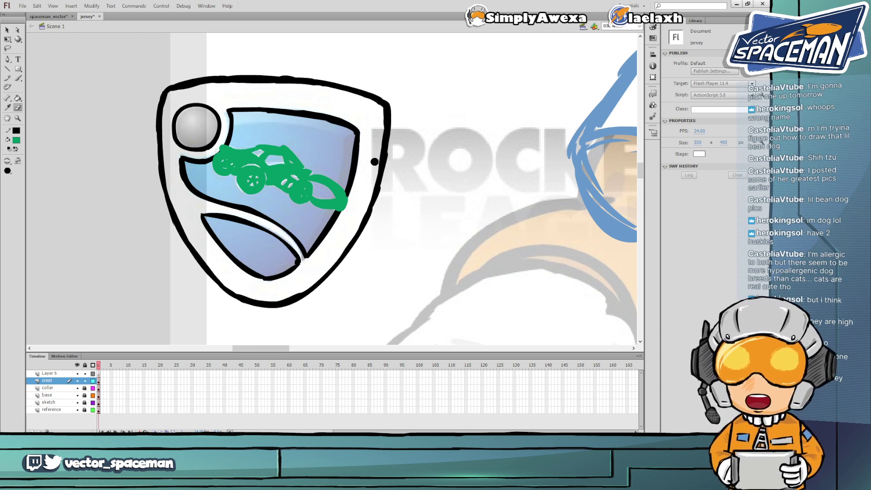
key("k")
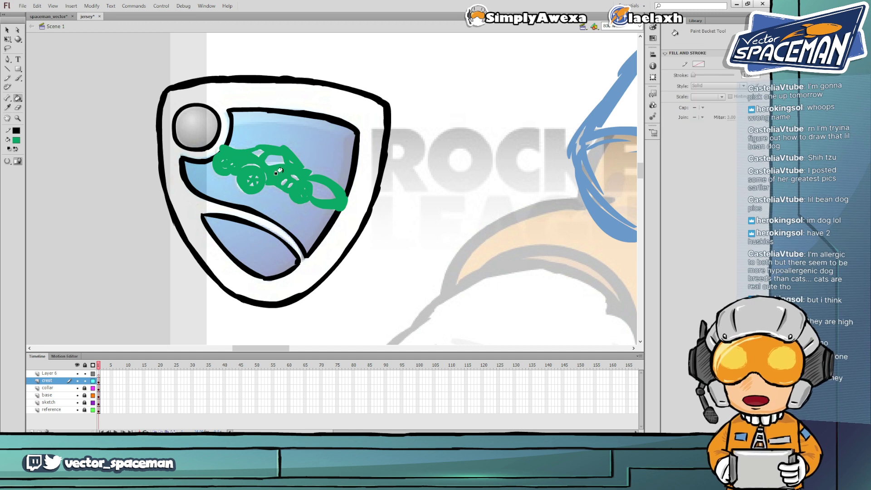
key("b")
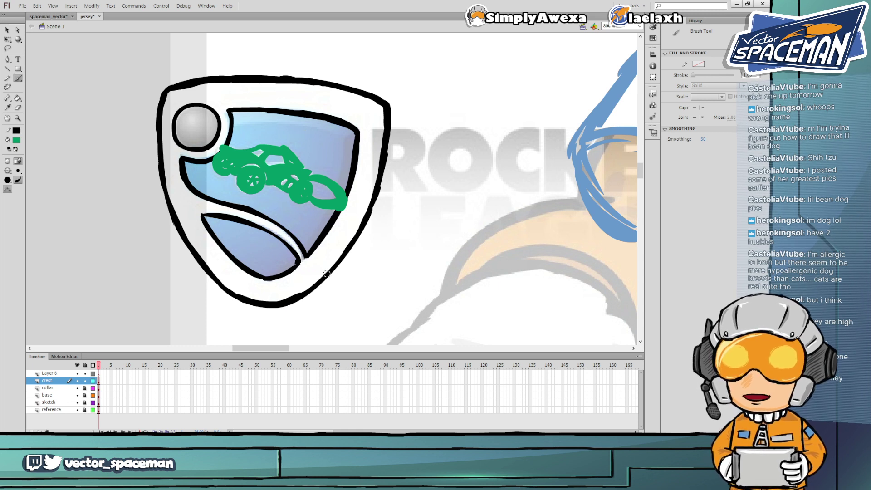
Save the jersey document and fill the crest's white frame with dark red using the Paint Bucket
key("ctrl+s")
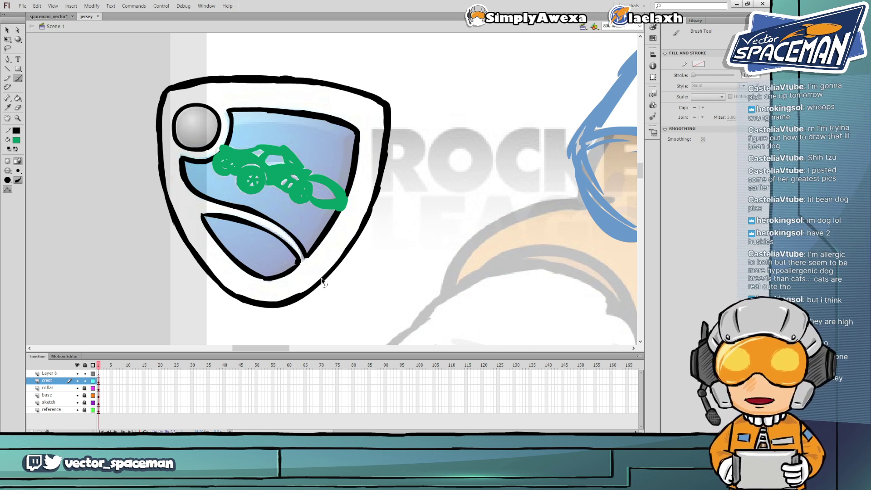
key("i")
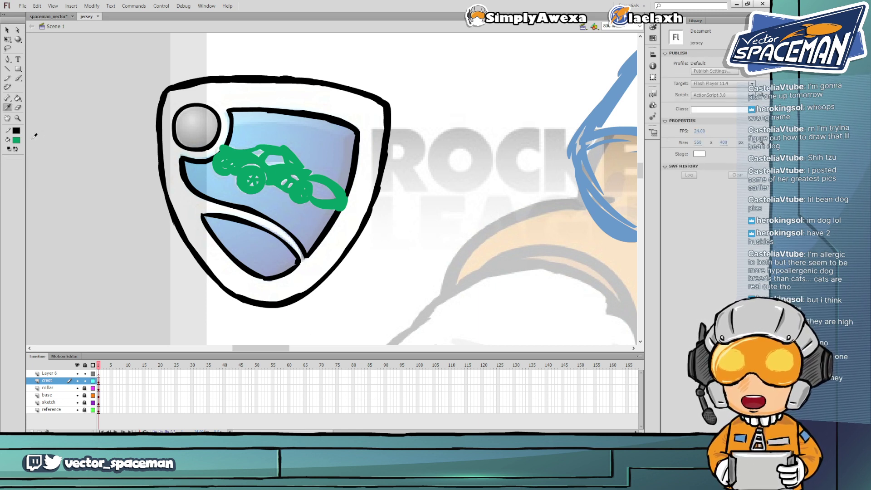
left_click(16, 140)
left_click(19, 191)
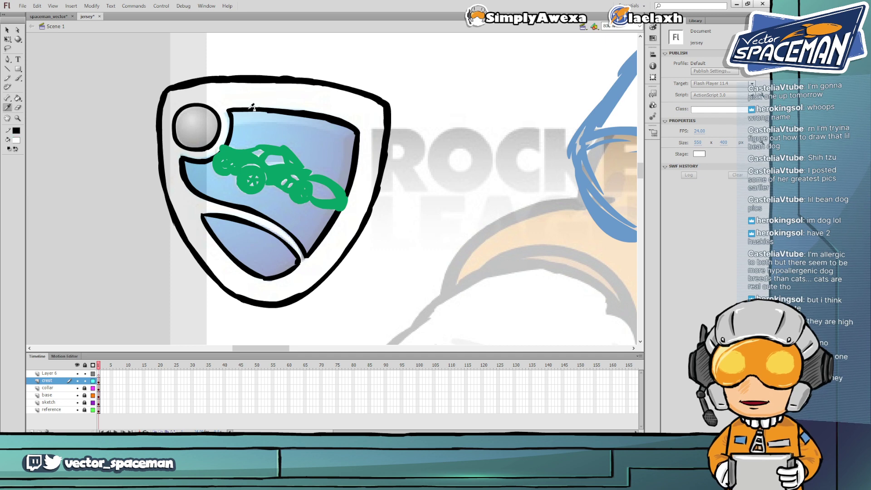
left_click(253, 103)
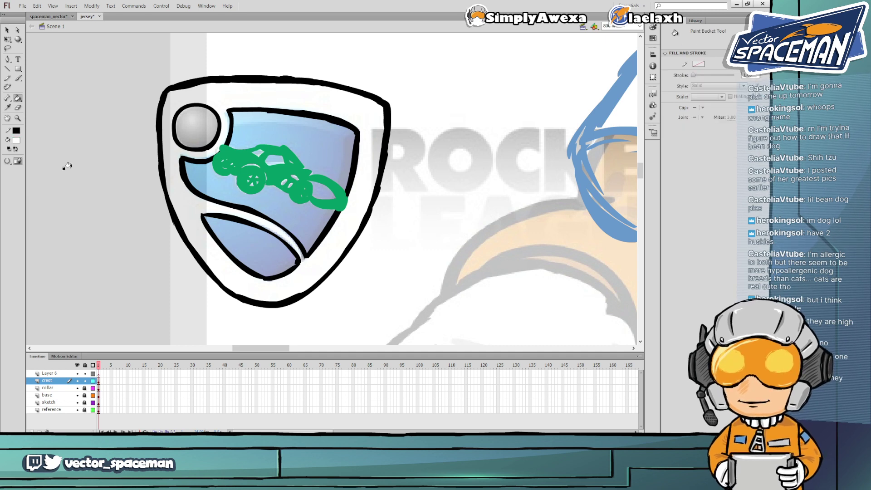
left_click(16, 140)
left_click(36, 189)
left_click(231, 99)
Touch up the dark red frame with the Brush at the narrow junction between the two shield openings
key("b")
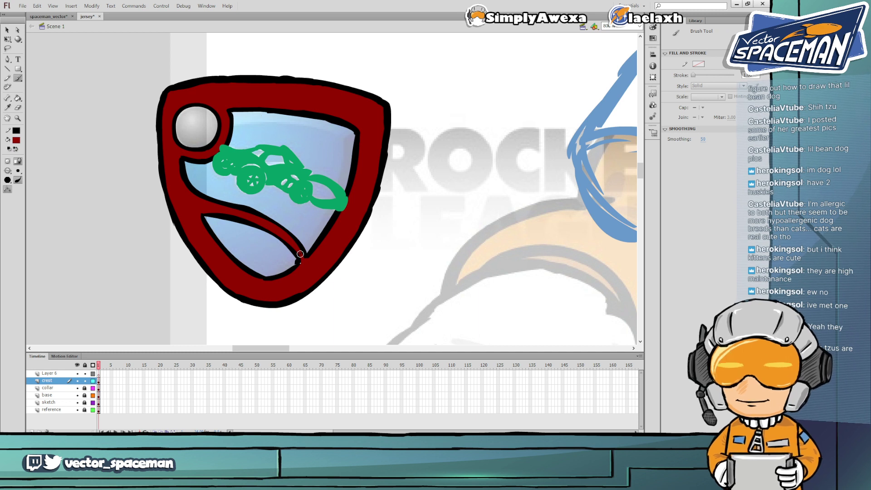
key("b")
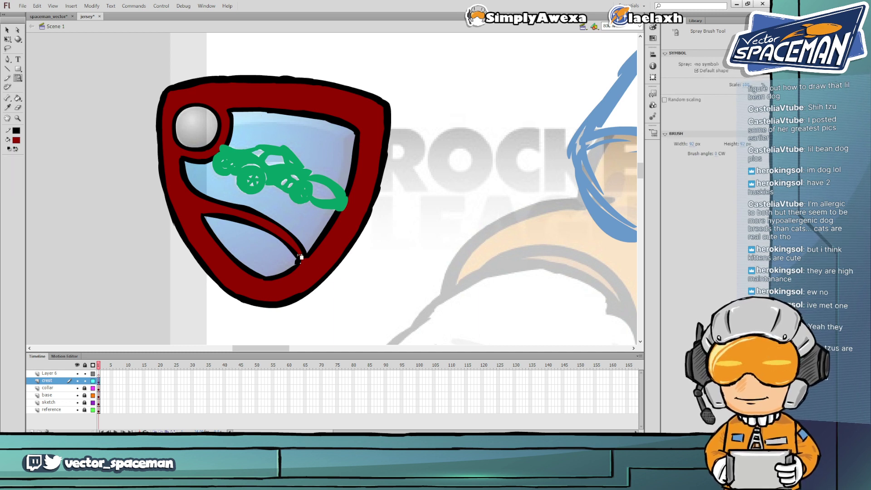
key("b")
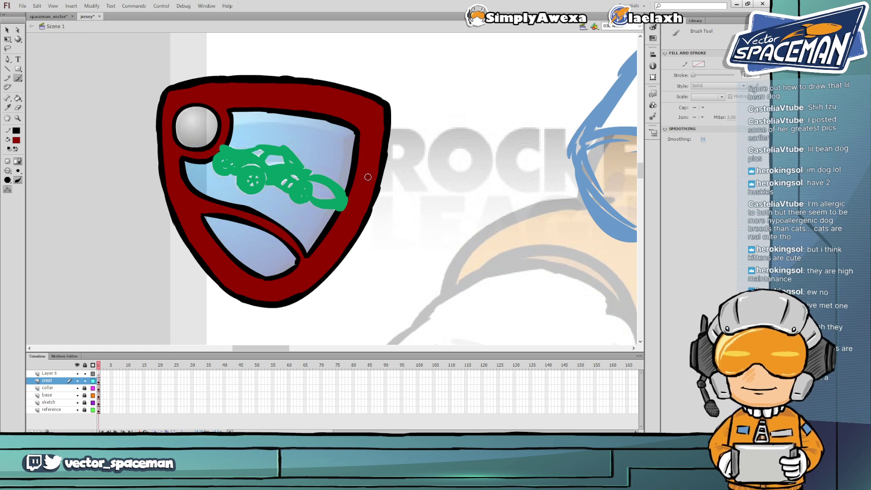
Move the whole crest with its car off the stage, to the empty area beside the reference logo
key("v")
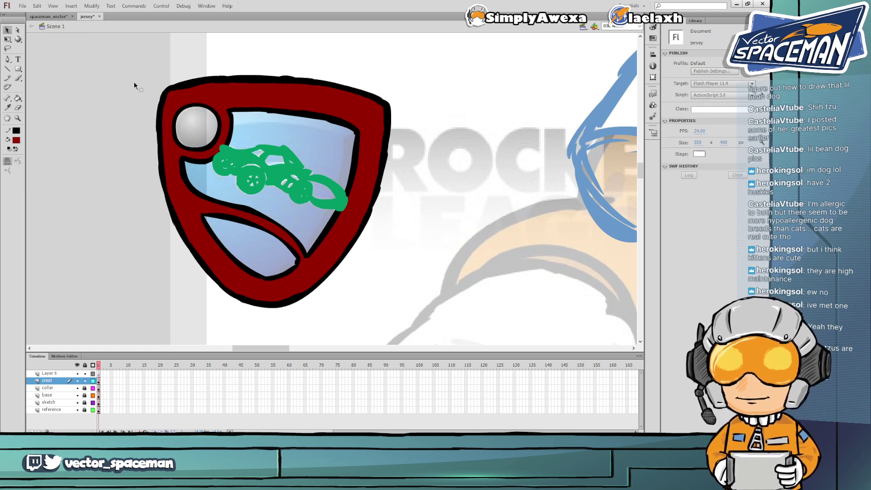
mouse_move(127, 64)
left_mouse_down()
mouse_move(354, 293)
mouse_move(417, 344)
left_mouse_up()
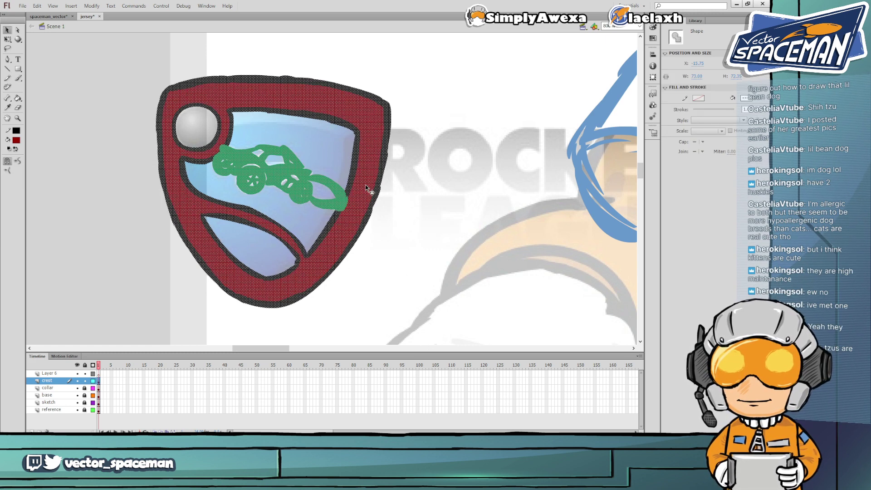
mouse_move(366, 184)
left_mouse_down()
mouse_move(63, 227)
mouse_move(105, 224)
left_mouse_up()
left_click(155, 228)
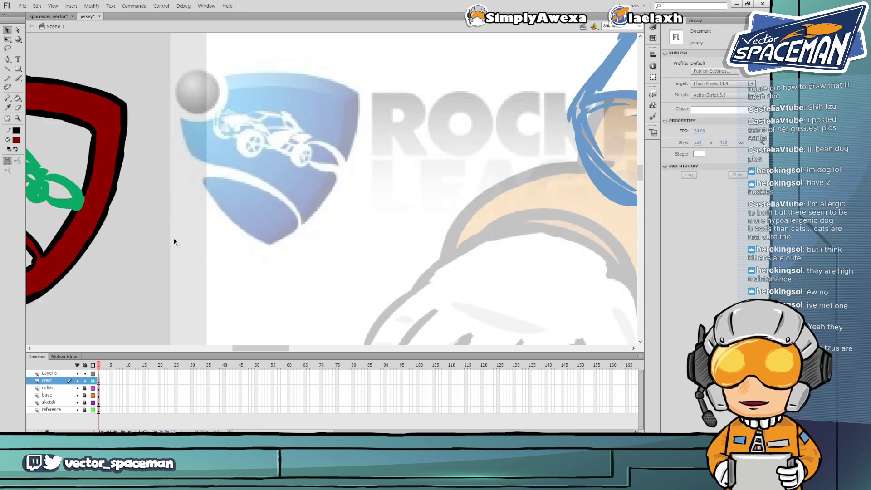
left_click_drag(263, 347, 248, 347)
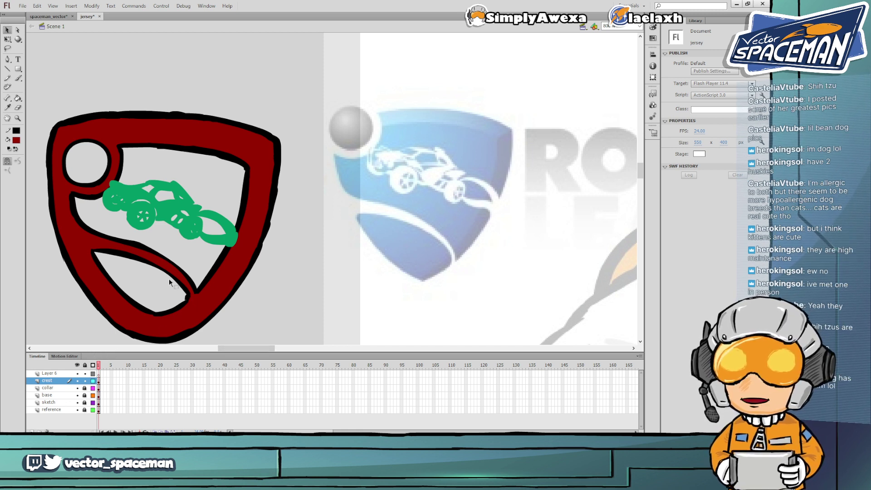
Clean up the crest's black outline using the Brush and the Eraser along its outer edges
key("b")
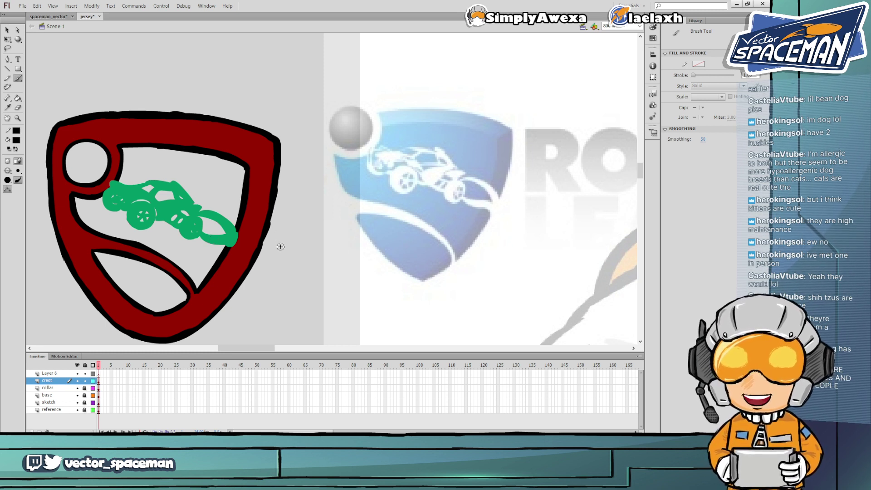
right_click(199, 287)
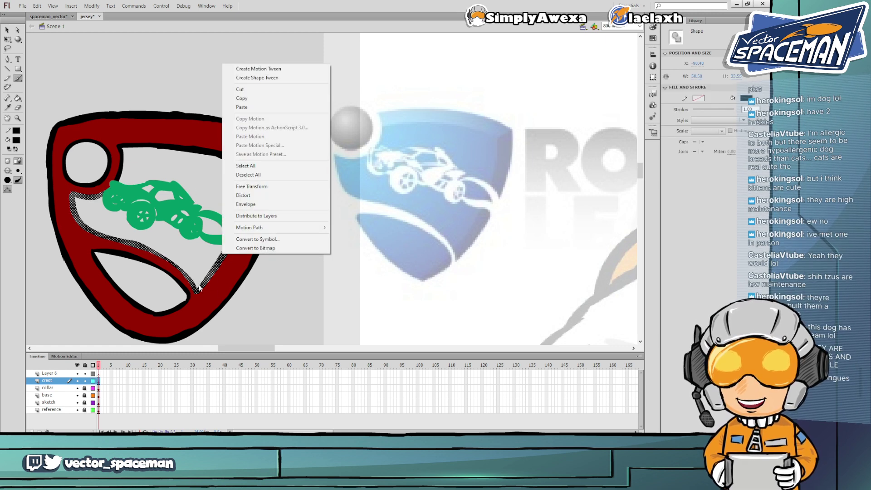
left_click(197, 282)
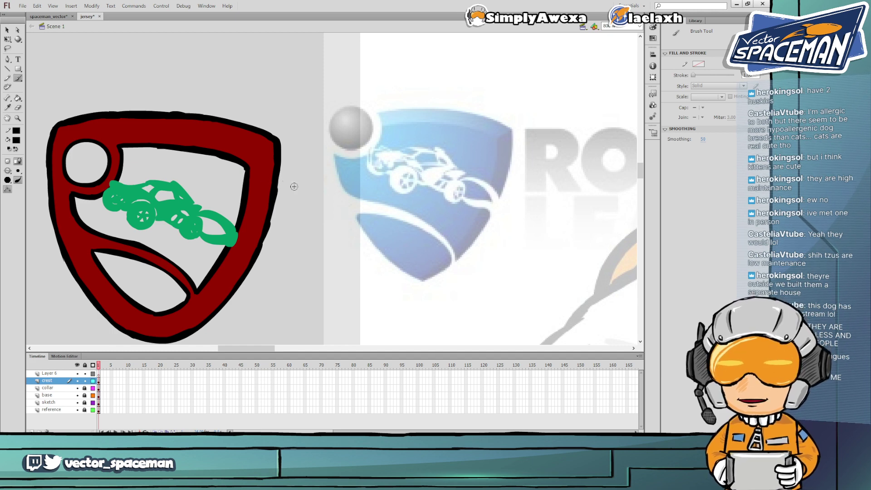
key("e")
left_click_drag(284, 189, 271, 241)
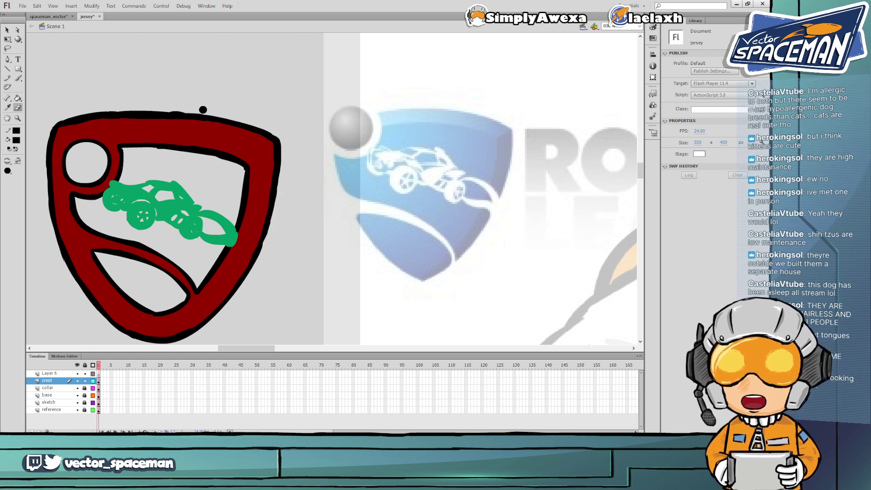
left_click_drag(176, 103, 191, 108)
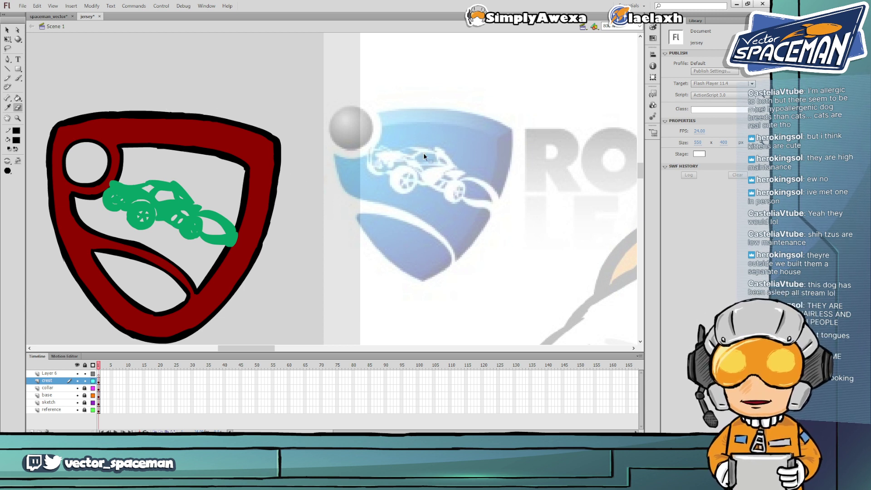
Unlock the reference layer and set the Rocket League logo's alpha to 100%
key("v")
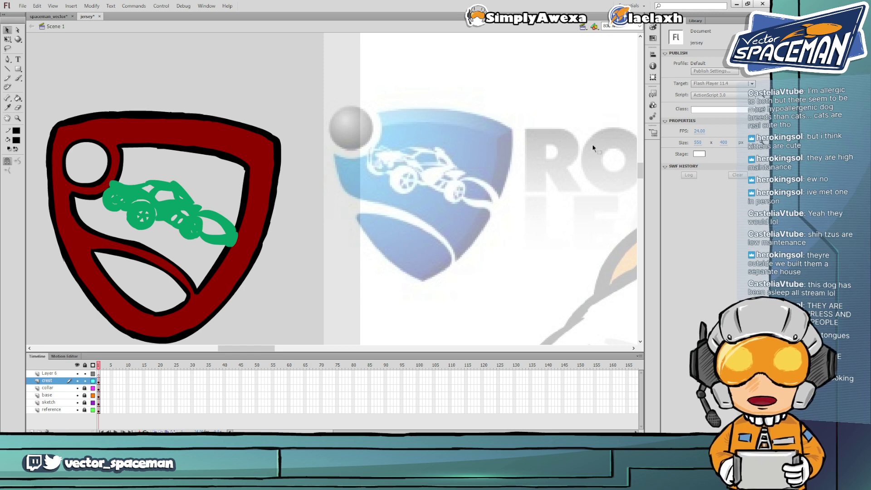
left_click(85, 411)
left_click(422, 195)
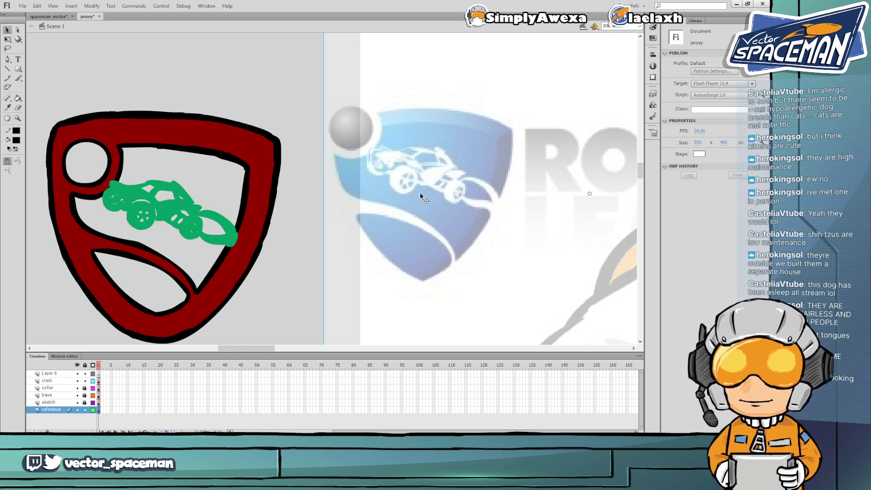
left_click_drag(711, 134, 738, 135)
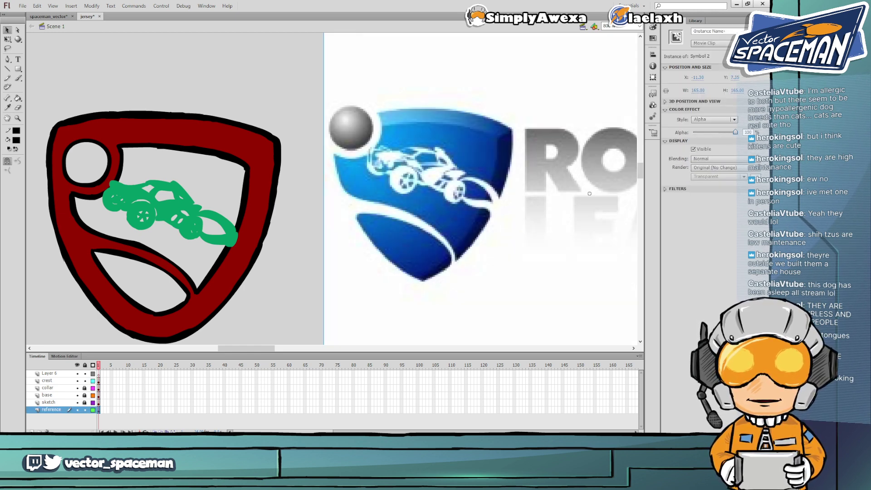
left_click(297, 91)
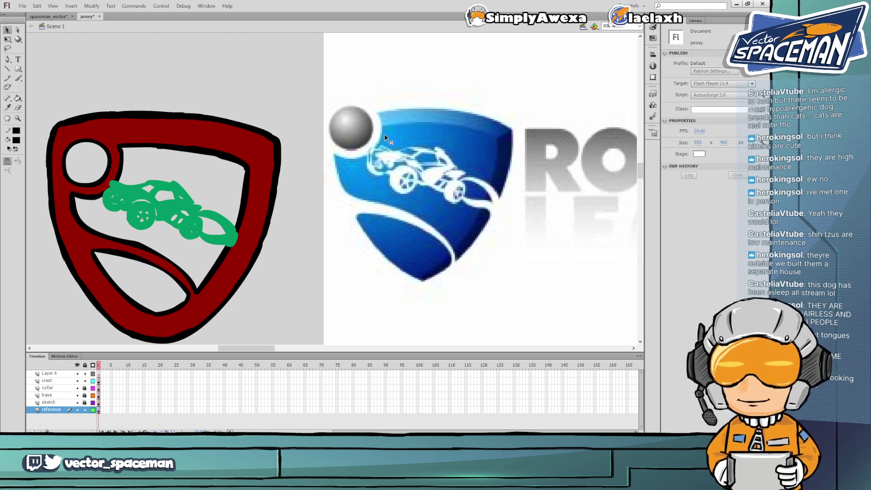
Sample the logo's blue and fill the shield's upper panel above and below the car, plus its cabin window
key("i")
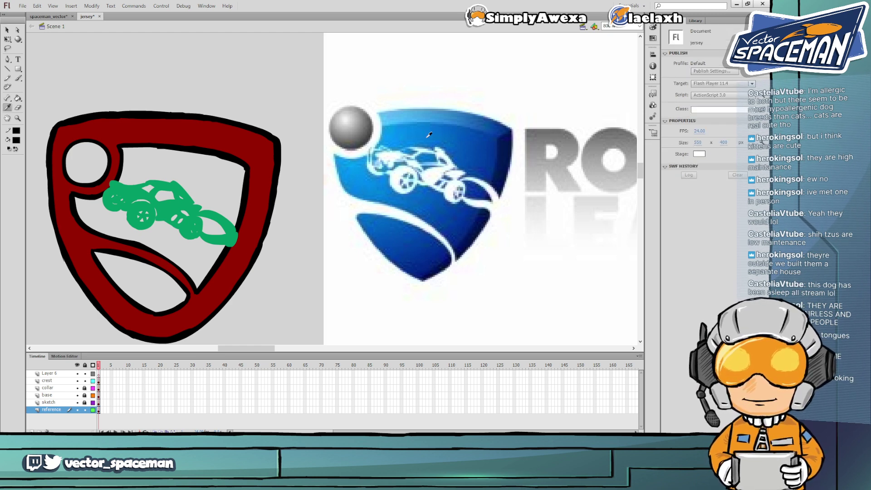
left_click(425, 137)
left_click(195, 182)
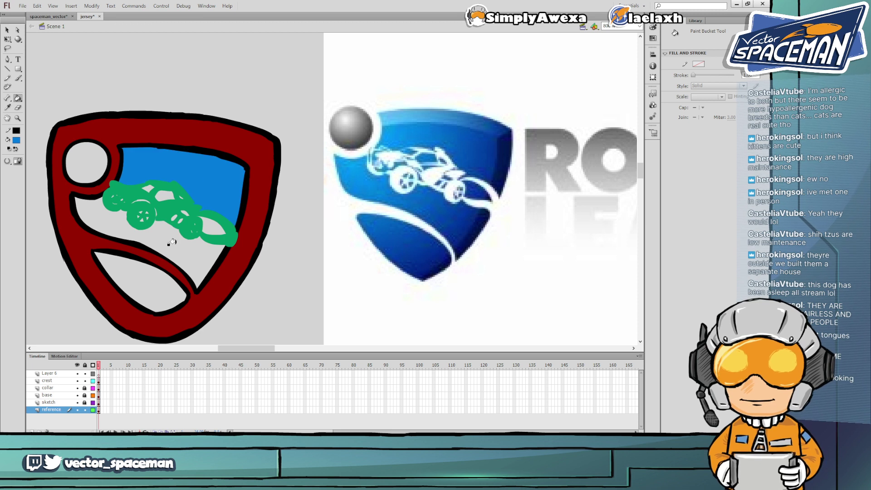
left_click(169, 244)
left_click(165, 194)
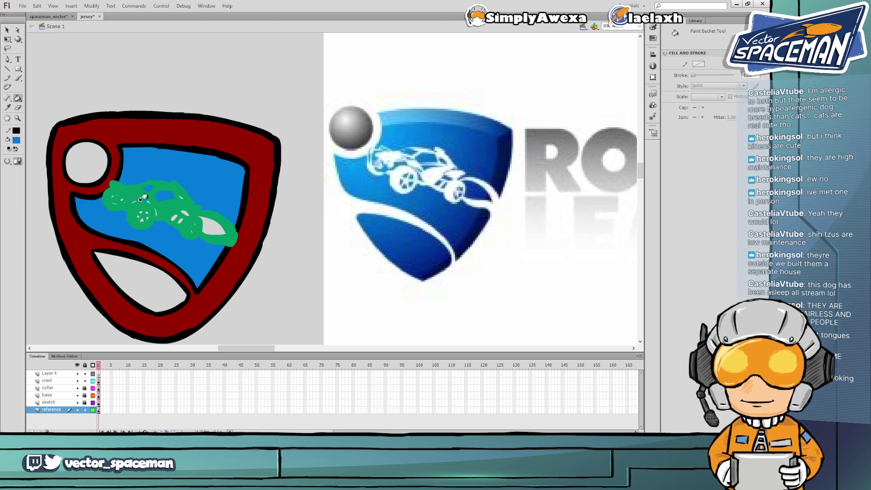
Fill the car's remaining openings with the sampled blue, undoing the blue fill of the car body
key("v")
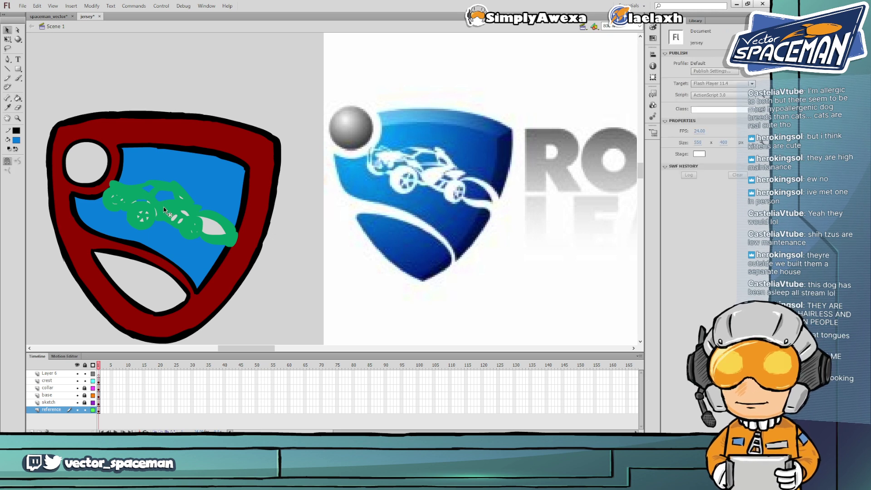
left_click(165, 211)
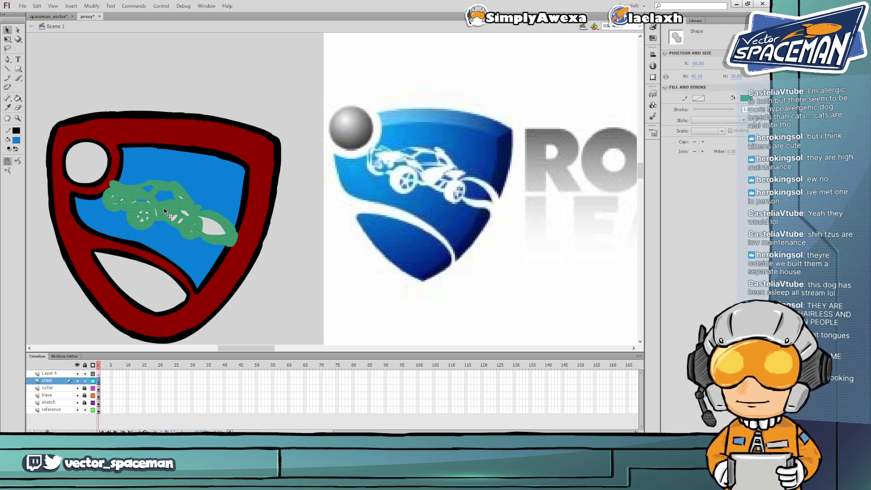
key("ctrl+z")
key("k")
left_click(166, 212)
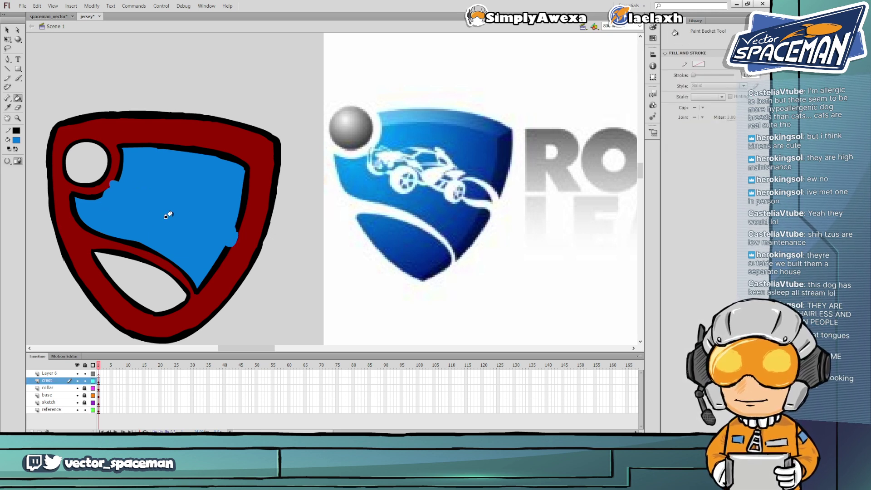
key("ctrl+z")
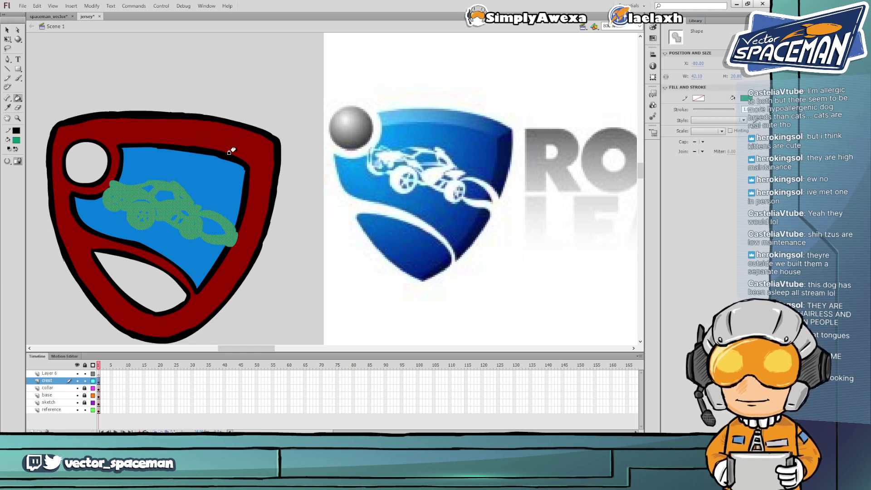
Recolor the selected green car silhouette white and deselect it
left_click(17, 142)
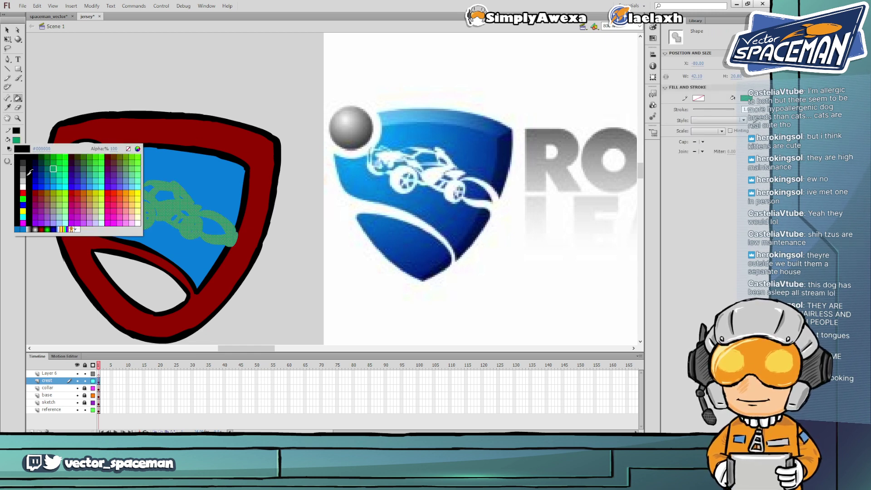
left_click(25, 180)
key("v")
left_click(177, 70)
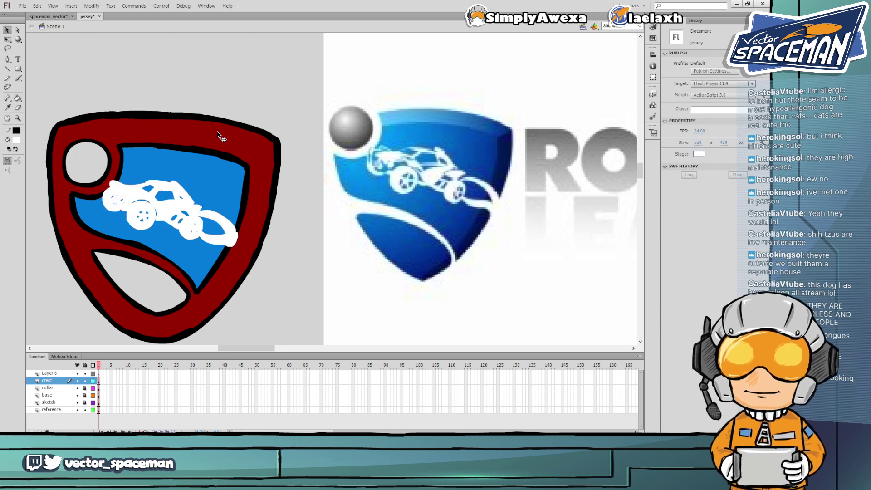
Fill the shield's lower panel with the upper panel's blue and the round ball with gray sampled from the logo's ball
key("i")
left_click(200, 175)
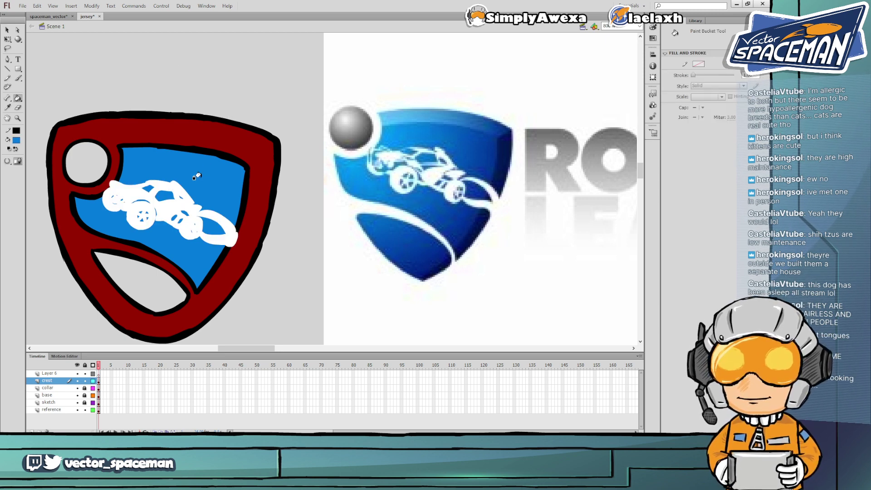
left_click(137, 290)
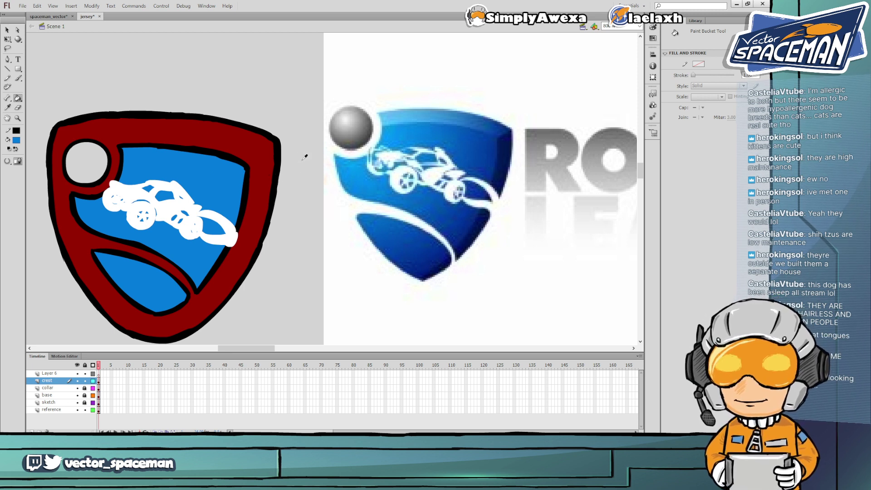
key("i")
left_click(366, 123)
left_click(84, 160)
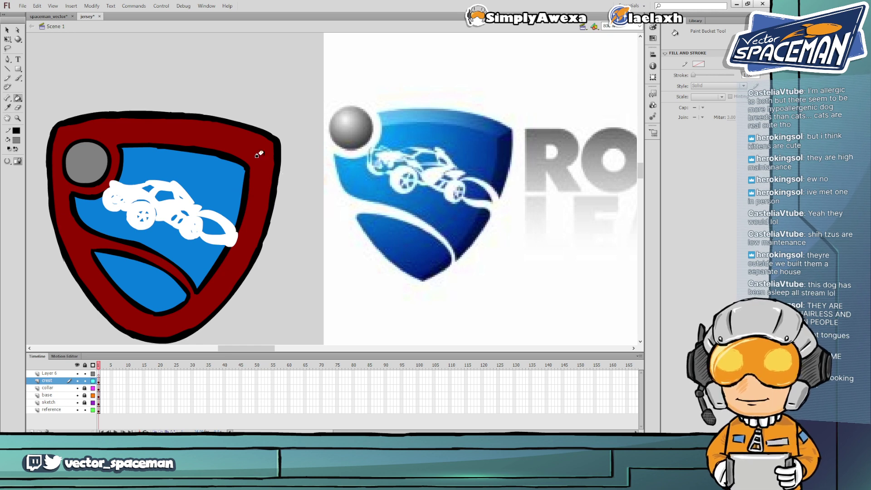
Sample the light gray of the logo's ball for the Brush tool and lock Layer 6
key("i")
left_click(345, 125)
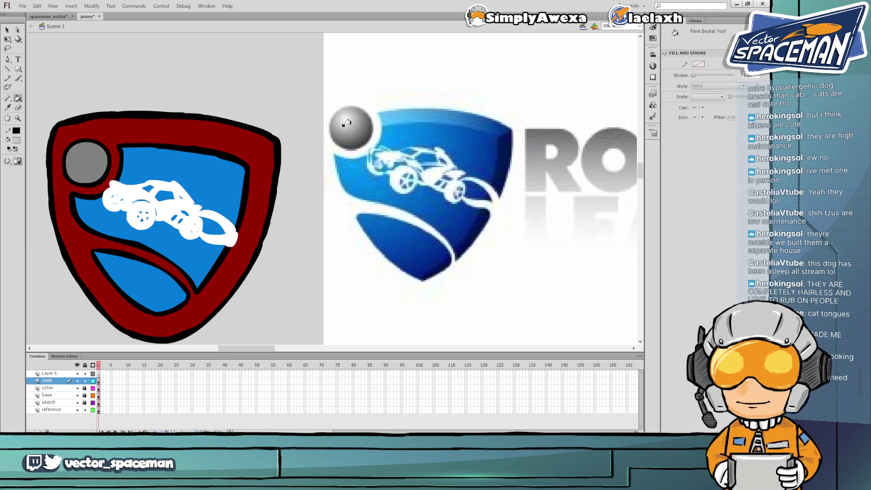
key("b")
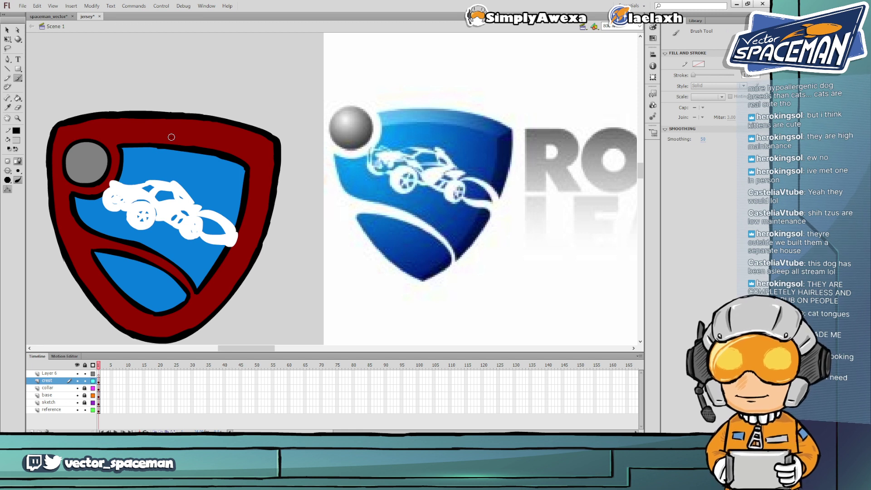
left_click(85, 373)
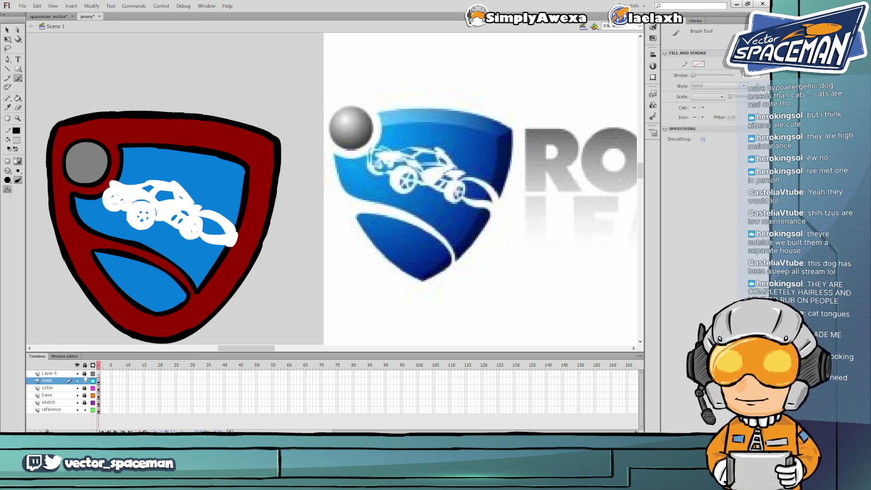
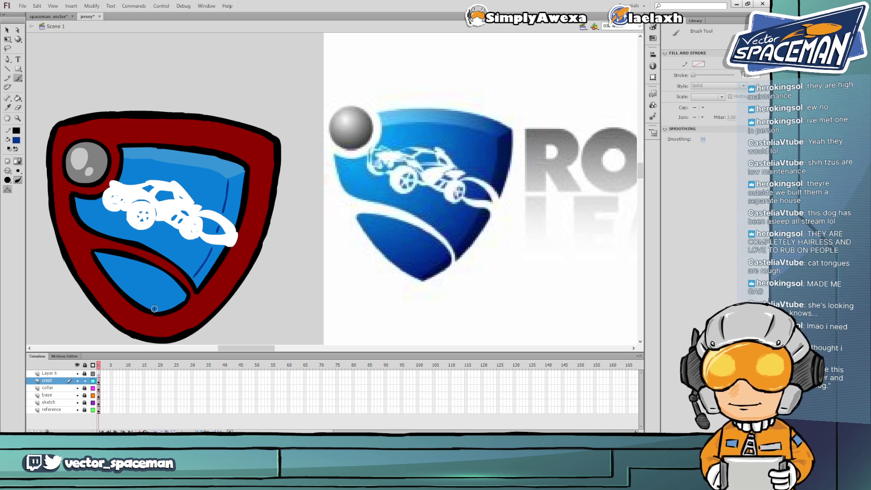
Draw the lower panel's shadow edge in dark blue and fill the right-hand shadow areas of both panels, undoing the misplaced fill
left_click_drag(154, 310, 169, 303)
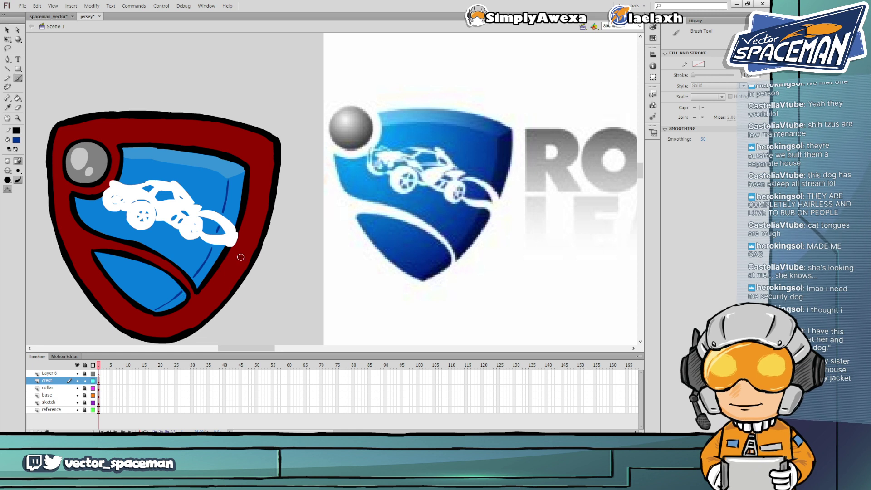
key("k")
left_click(248, 217)
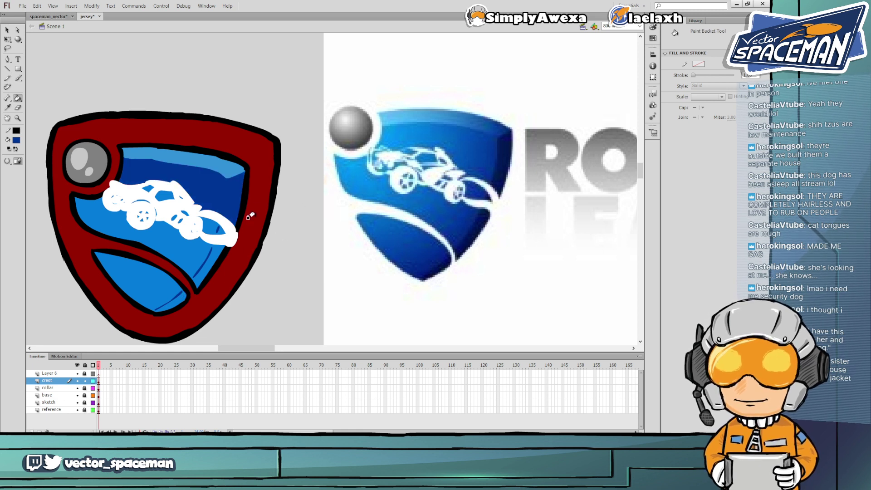
key("ctrl+z")
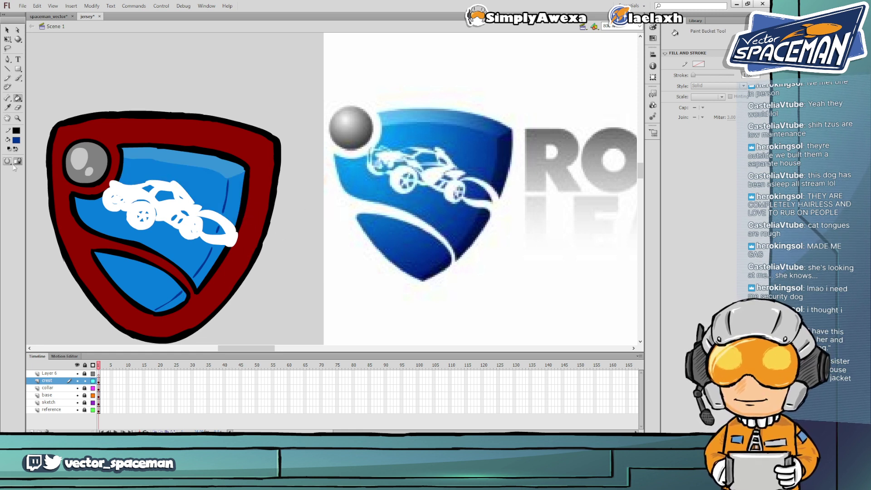
left_click(235, 200)
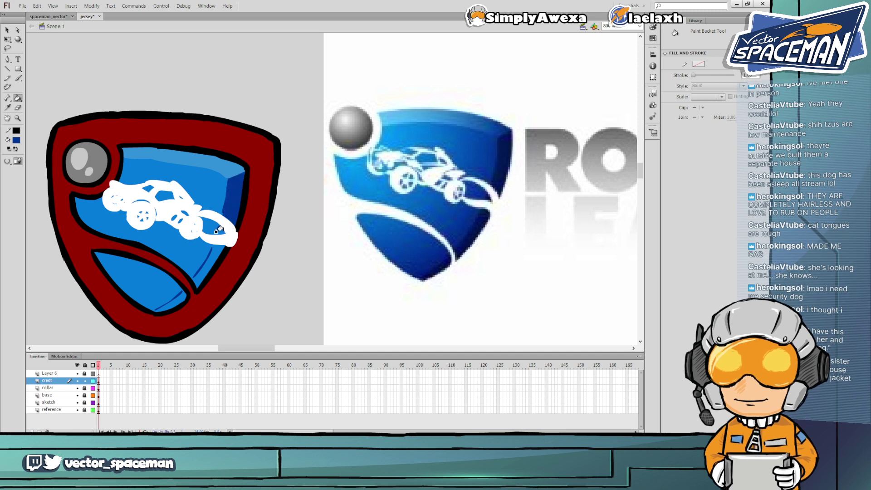
left_click(217, 250)
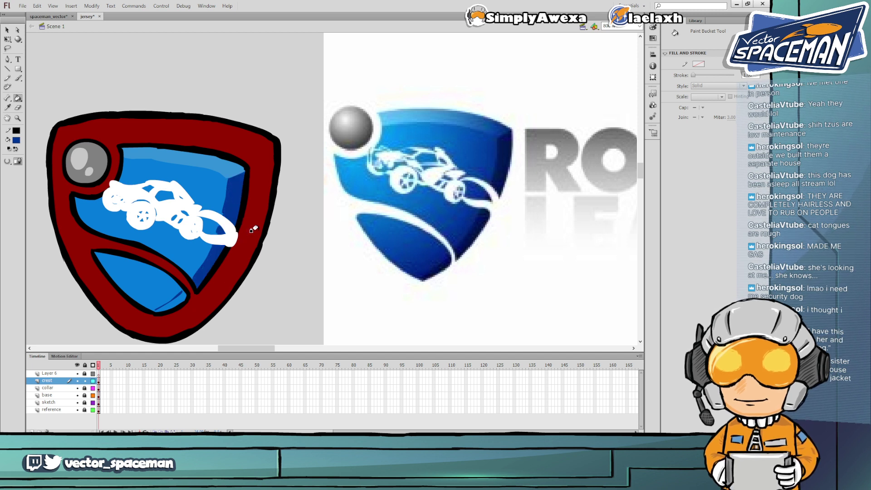
left_click(181, 296)
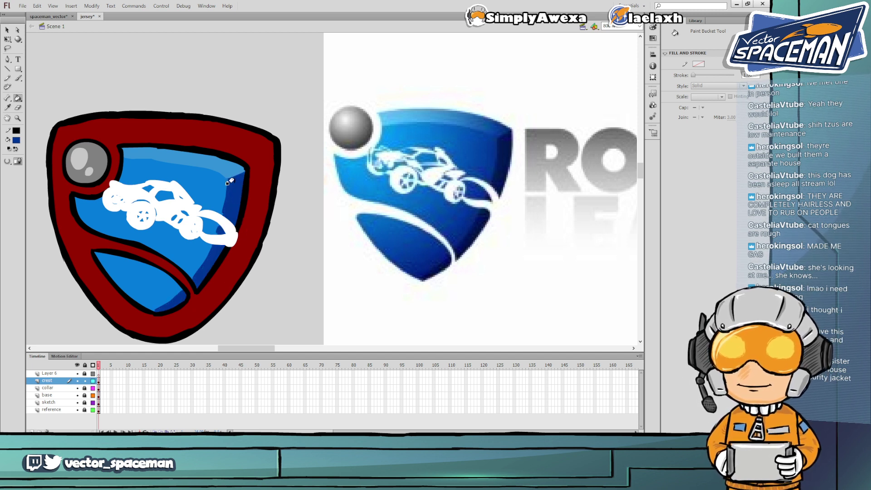
Sample white from the car silhouette and fill the shield's red border with it
key("i")
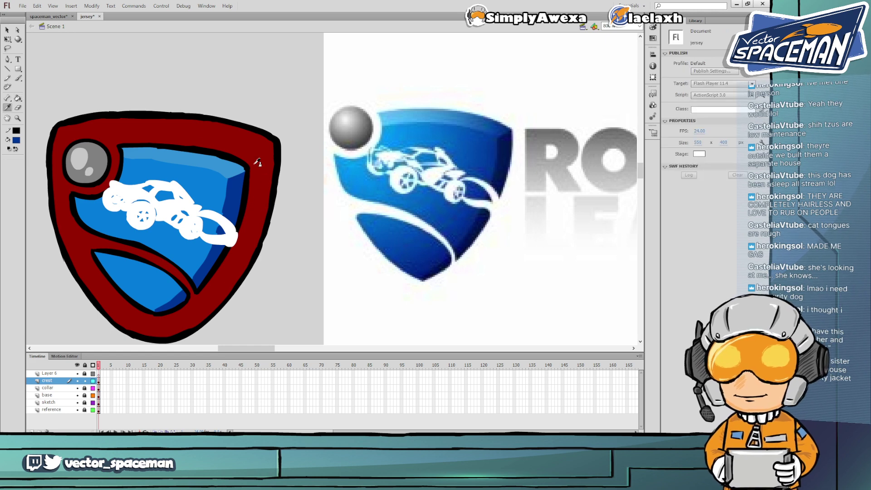
left_click(138, 192)
left_click(147, 131)
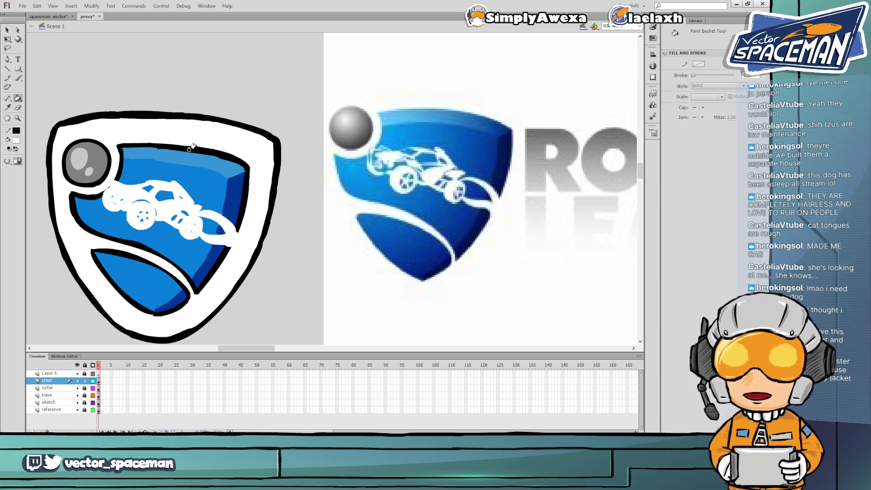
Delete the Rocket League logo image from the reference layer
key("v")
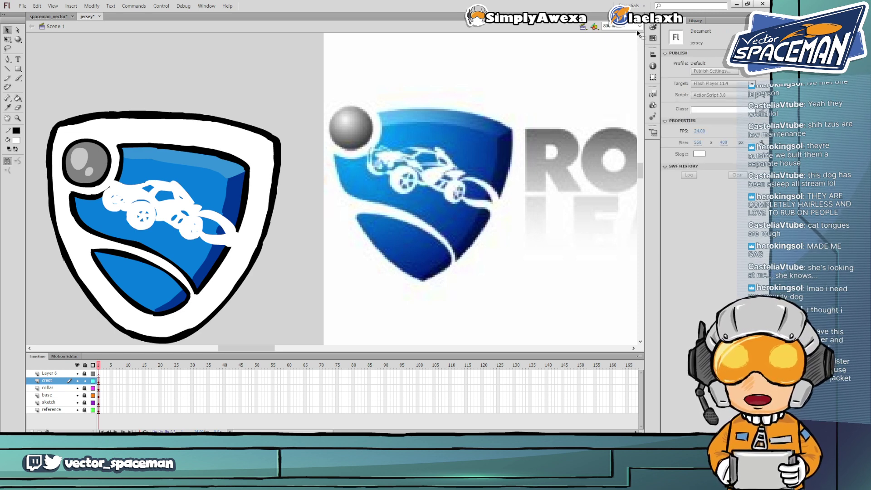
left_click(637, 26)
left_click(610, 63)
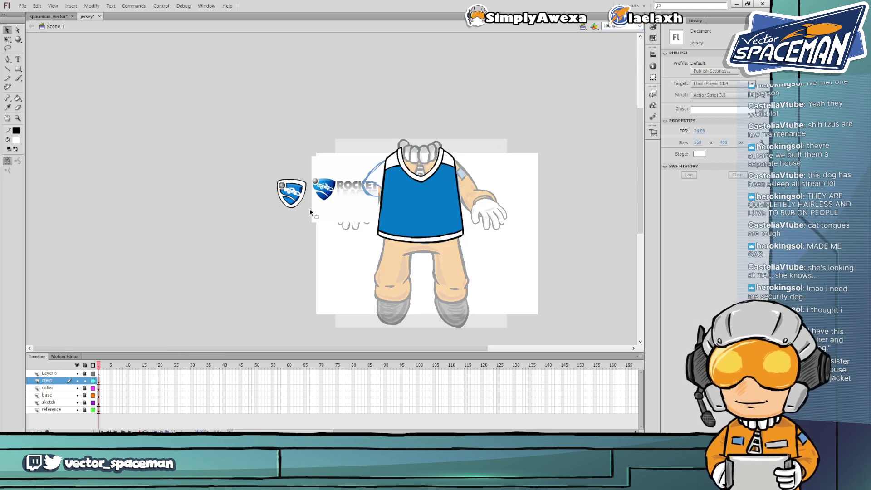
left_click(336, 203)
key("Delete")
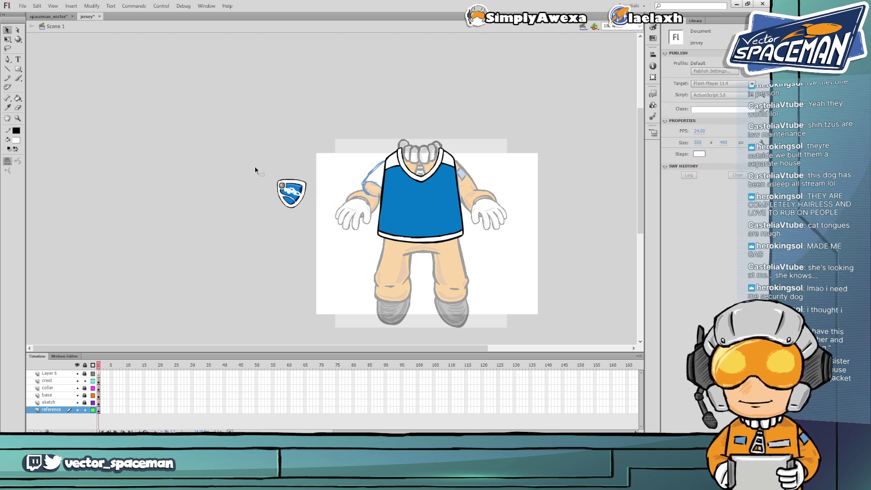
Select the whole crest, convert it to a movie clip symbol, and place it on the jersey's upper left chest
left_click_drag(254, 167, 570, 201)
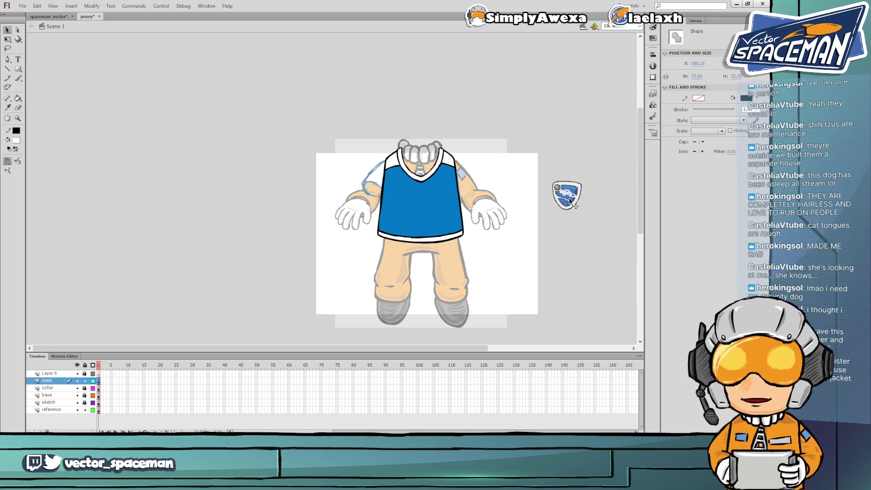
key("F8")
key("Return")
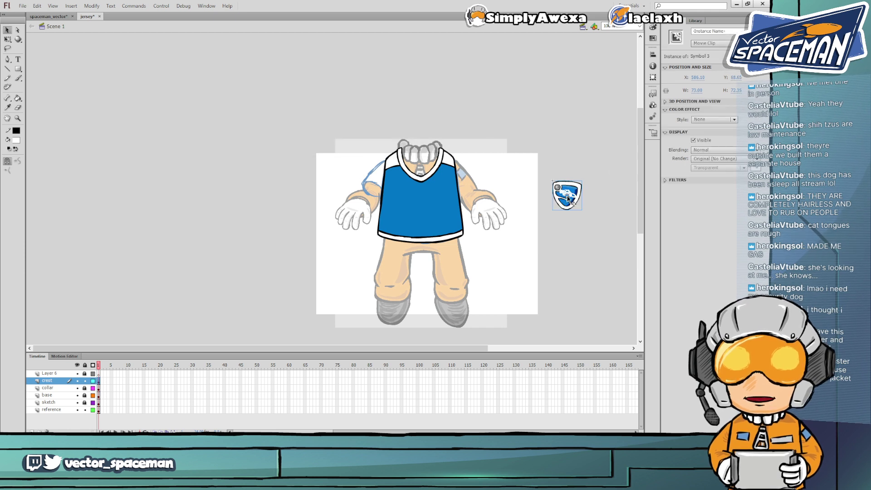
left_click_drag(571, 194, 401, 184)
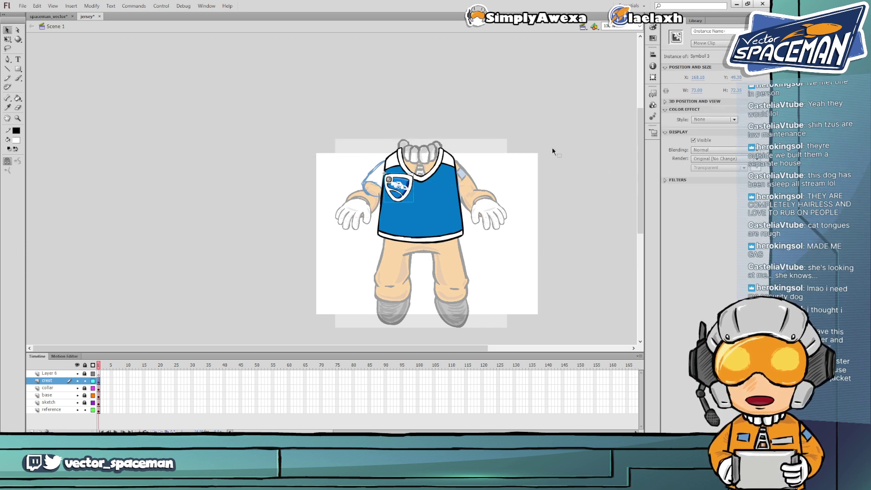
Scale the crest symbol down to about two-thirds of its size on the jersey's upper left chest and deselect it
left_click(639, 28)
left_click(627, 63)
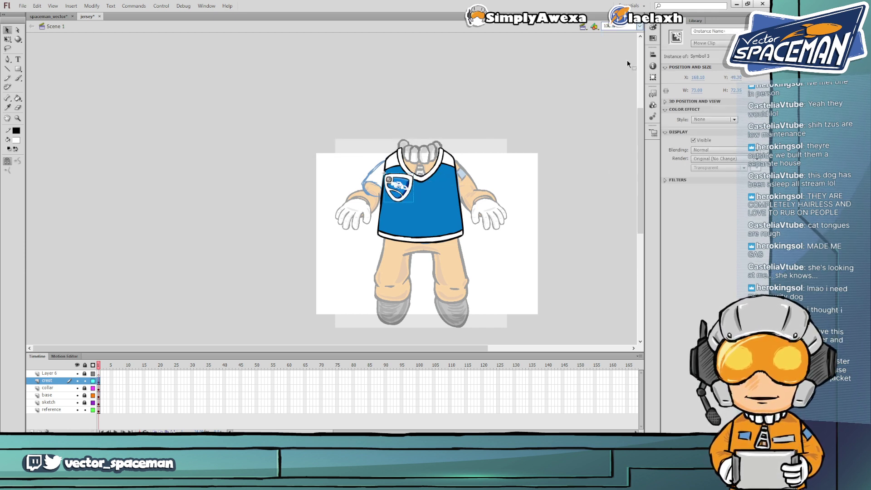
left_click(640, 26)
left_click(625, 65)
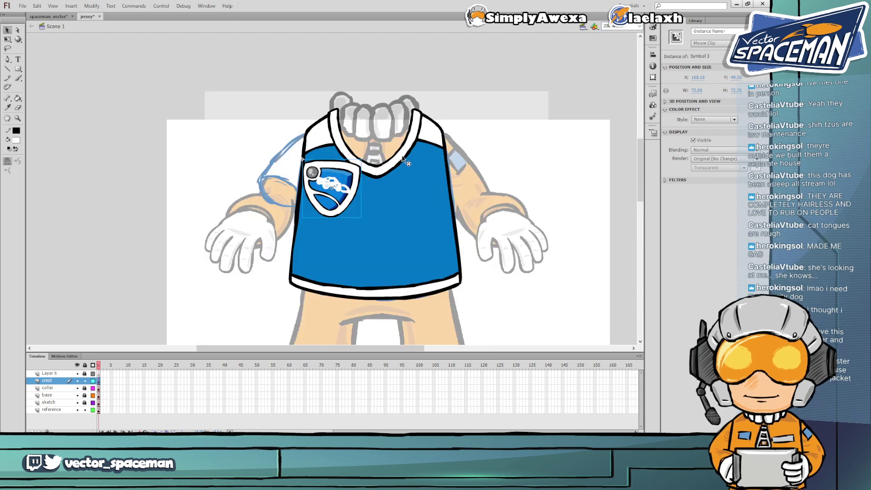
key("q")
left_click_drag(361, 159, 335, 184)
left_click(532, 97)
left_click(556, 99)
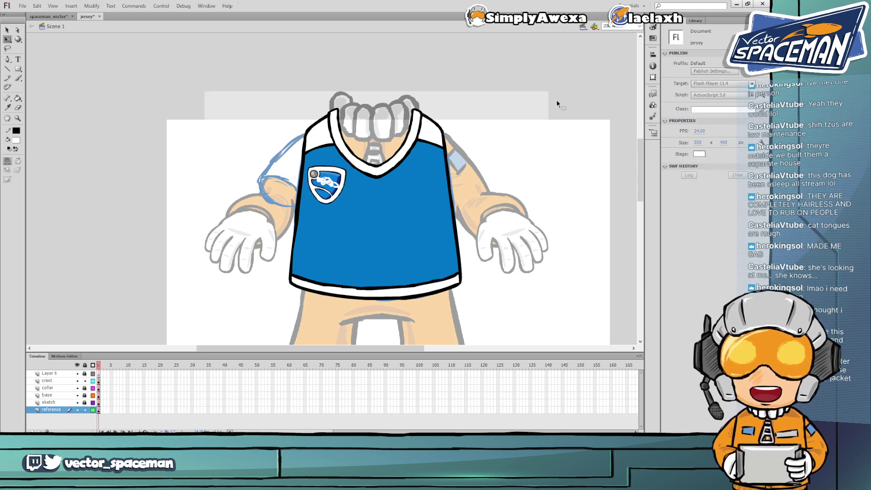
Rotate the crest on the jersey's chest slightly counter-clockwise so it follows the slant of the shirt
left_click(335, 192)
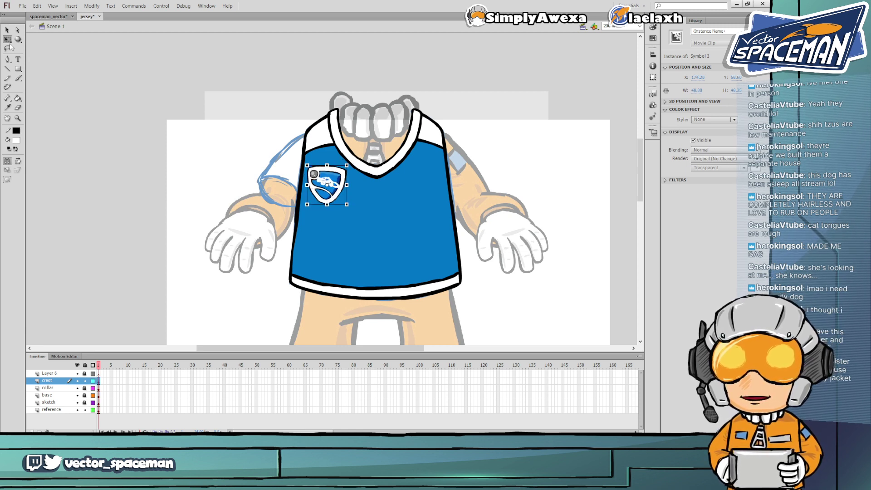
left_click(7, 161)
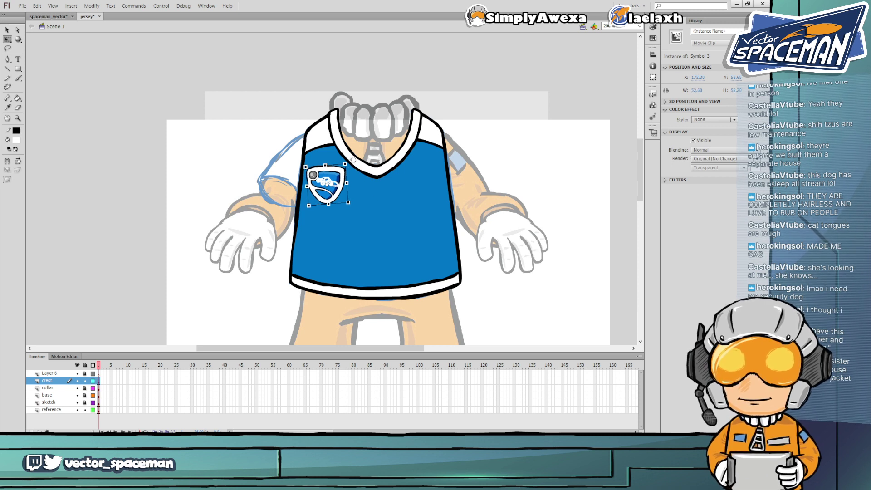
left_click(506, 109)
left_click(321, 180)
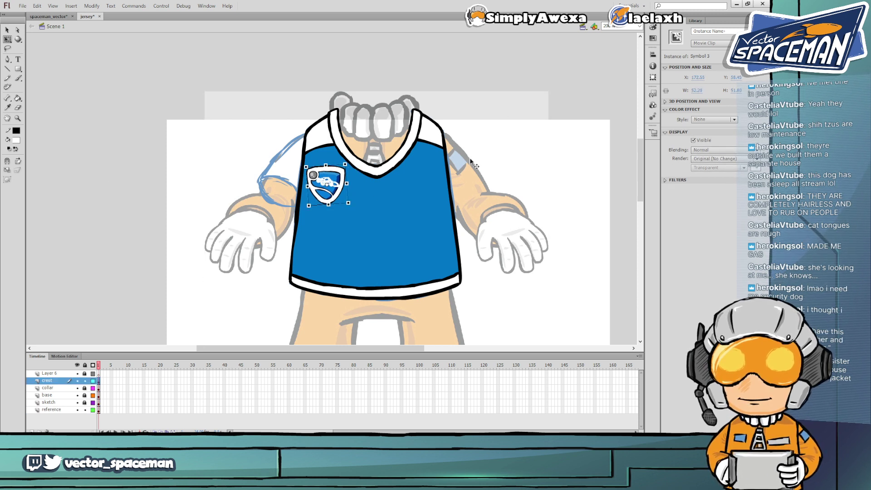
left_click(574, 93)
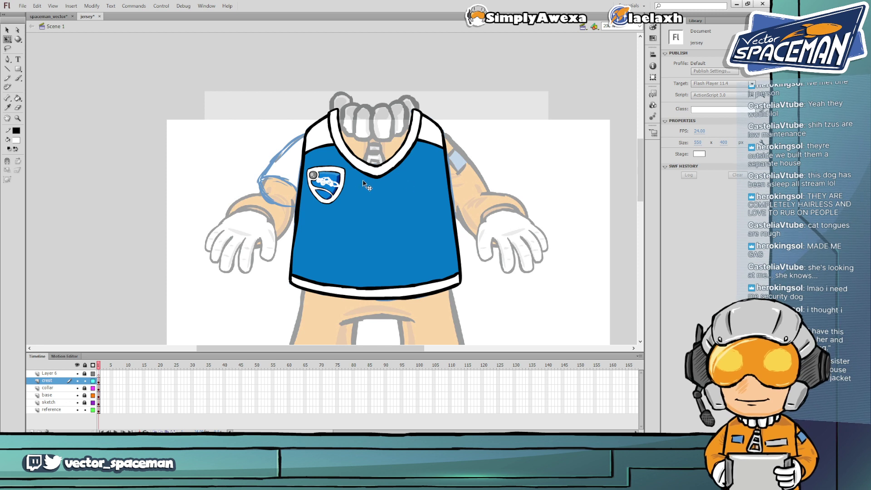
Nudge the crest slightly inward from the jersey's side edge, reduce its tilt, and save the jersey file
left_click_drag(332, 182, 357, 160)
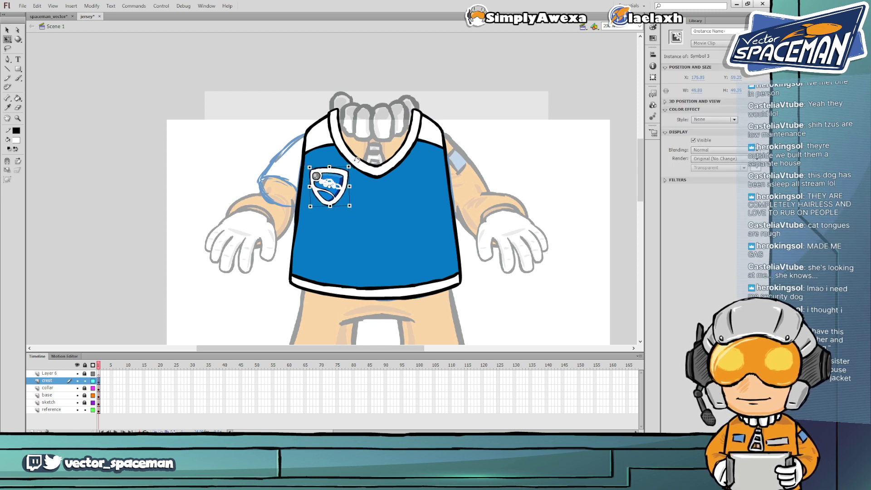
left_click(596, 95)
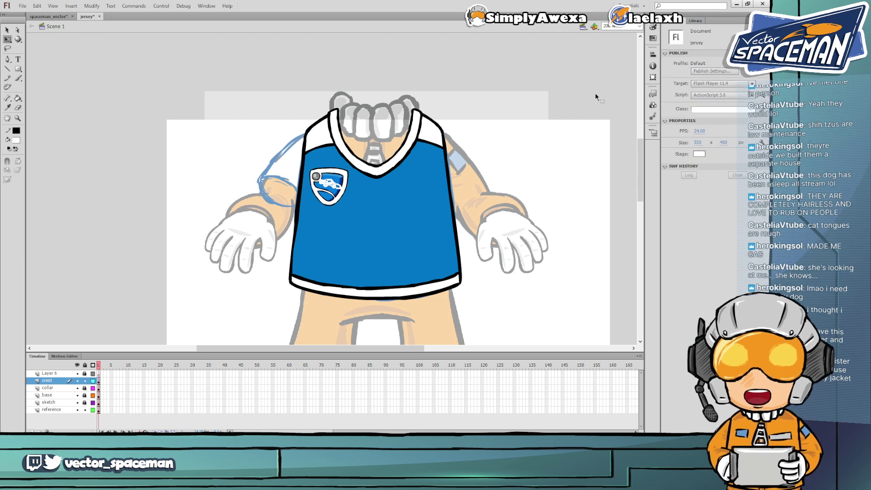
key("ctrl+s")
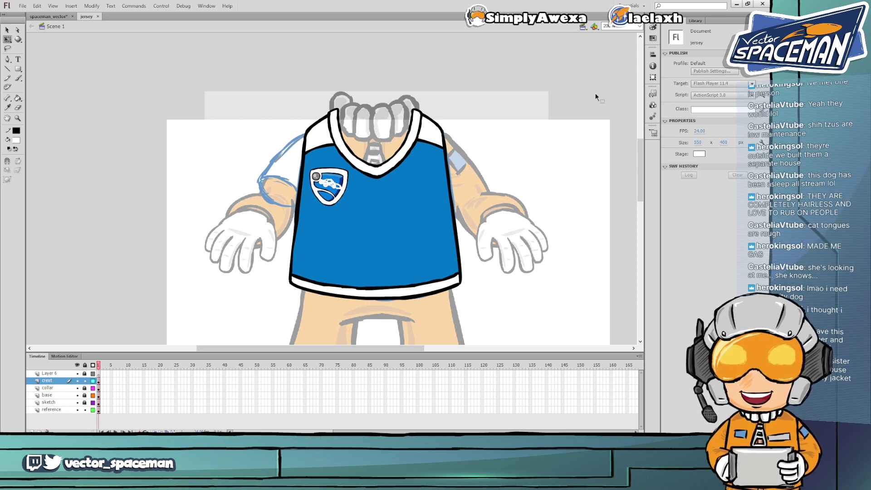
Break apart the crest symbol on the jersey's chest into editable artwork
left_click(336, 181)
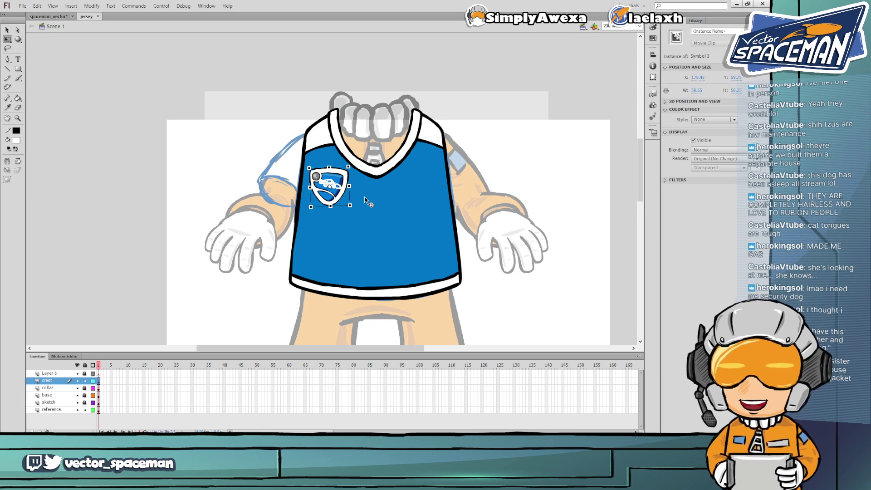
key("ctrl+b")
left_click(546, 88)
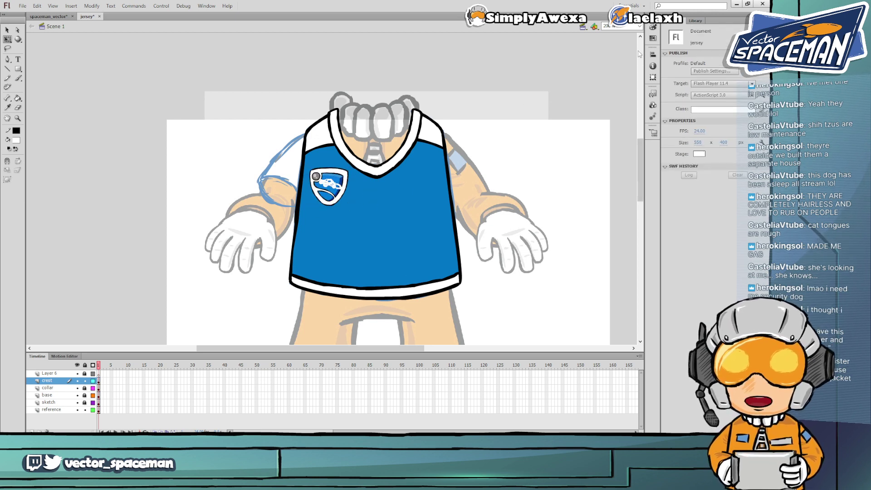
Thicken the outer outline of the crest with black brush strokes down the left side, around the tip and up the right side
left_click(639, 26)
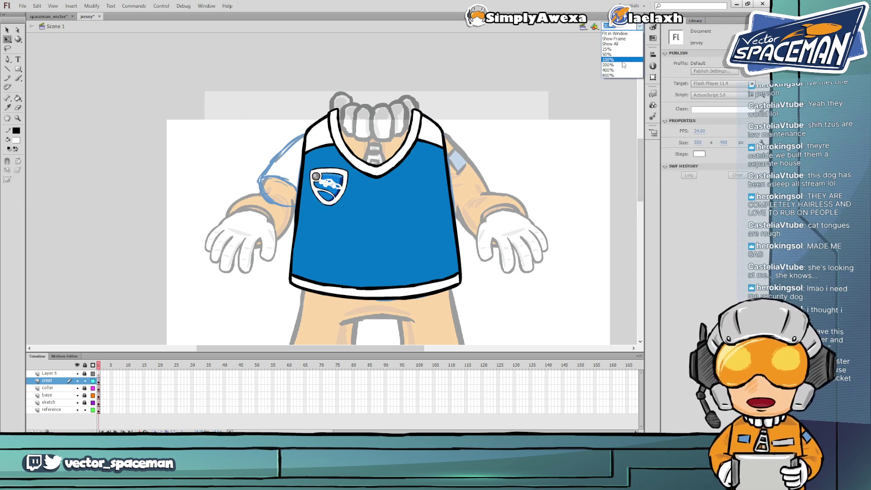
left_click(623, 65)
left_click(640, 26)
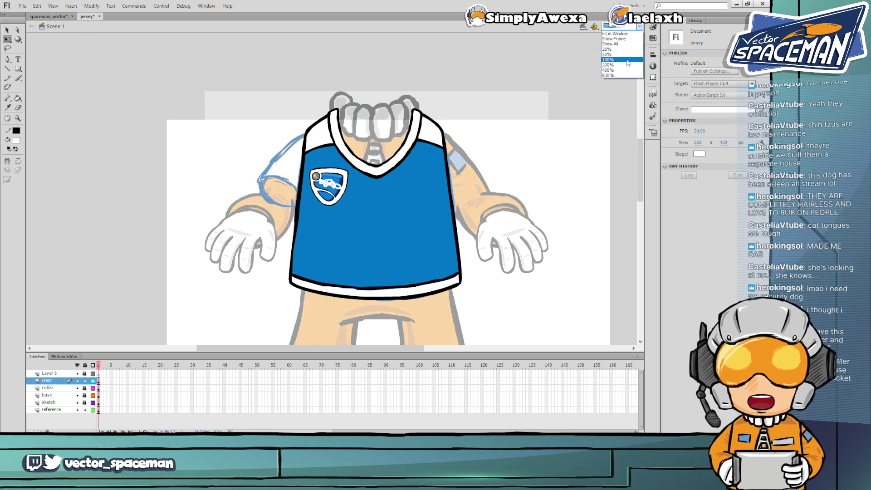
left_click(622, 70)
scroll(261, 172, "left", 2)
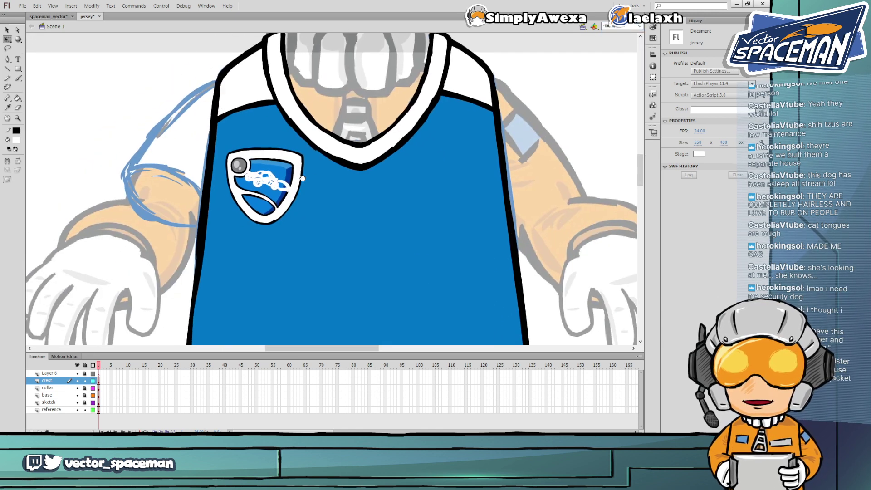
key("b")
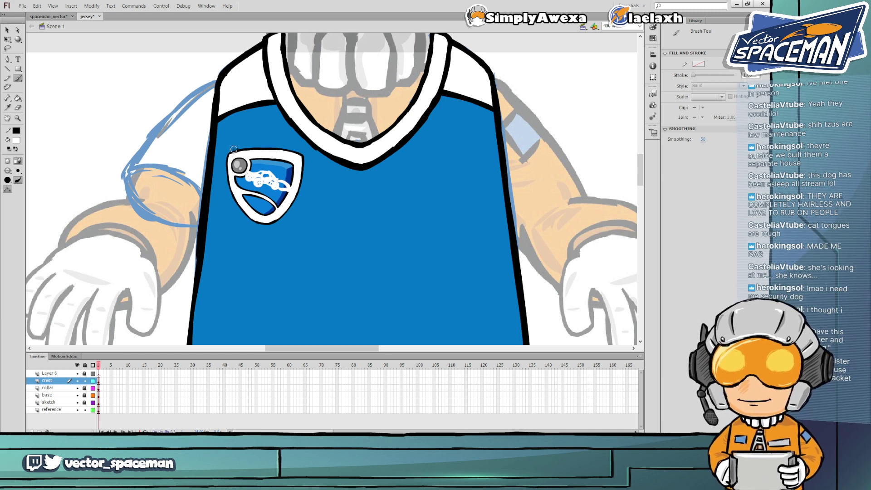
left_click(16, 141)
left_click(28, 156)
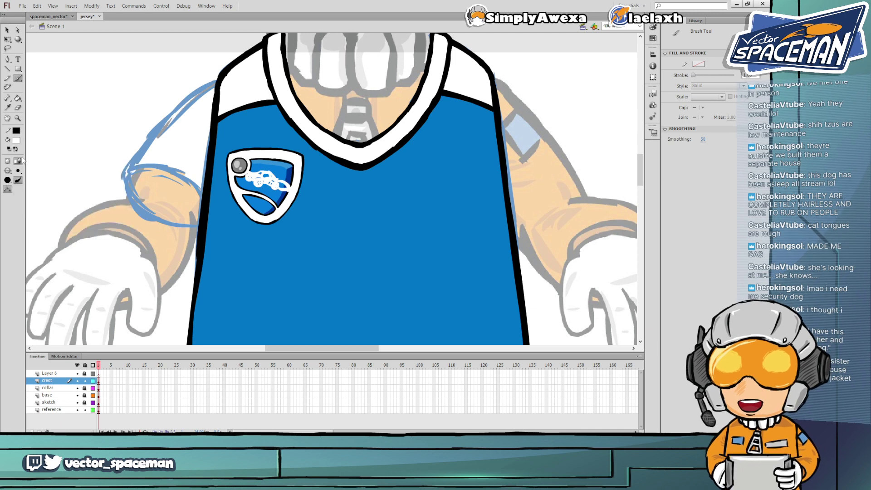
mouse_move(230, 155)
left_mouse_down()
mouse_move(245, 220)
mouse_move(231, 192)
mouse_move(252, 226)
mouse_move(241, 210)
mouse_move(284, 224)
left_mouse_up()
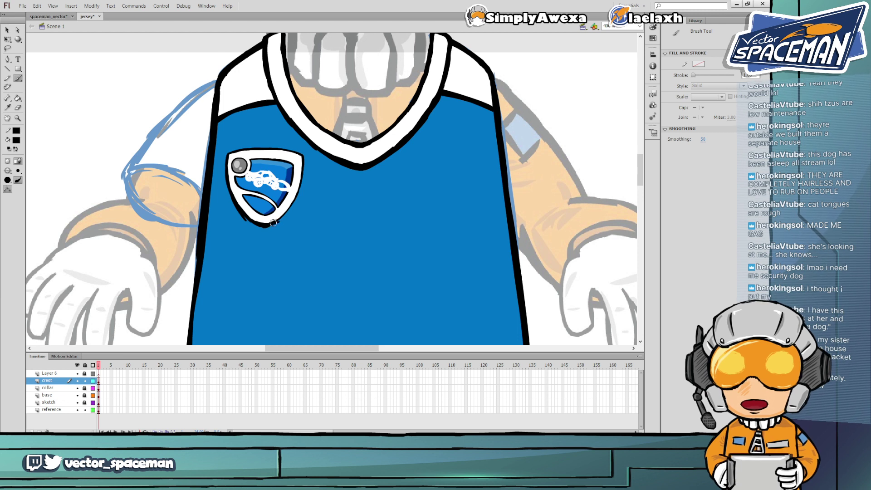
mouse_move(275, 222)
left_mouse_down()
mouse_move(296, 199)
mouse_move(303, 165)
left_mouse_up()
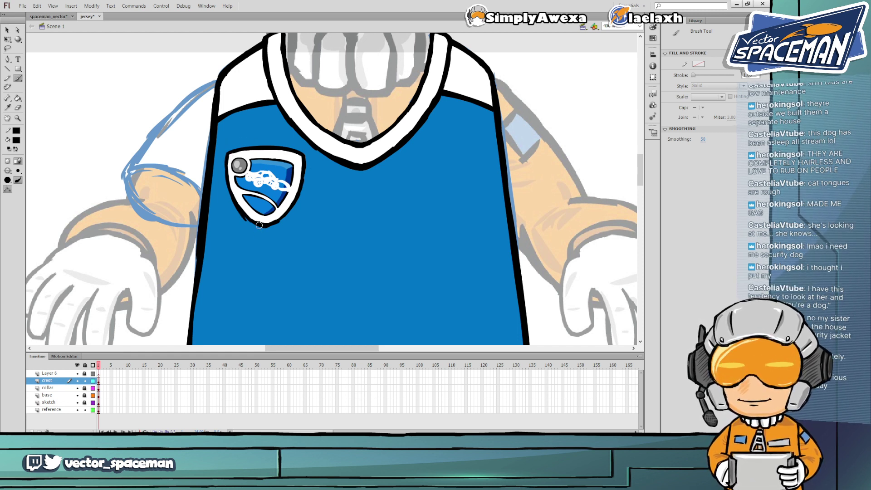
Erase the excess black around the crest's lower edge to smooth its outer outline
key("e")
left_click_drag(244, 224, 227, 202)
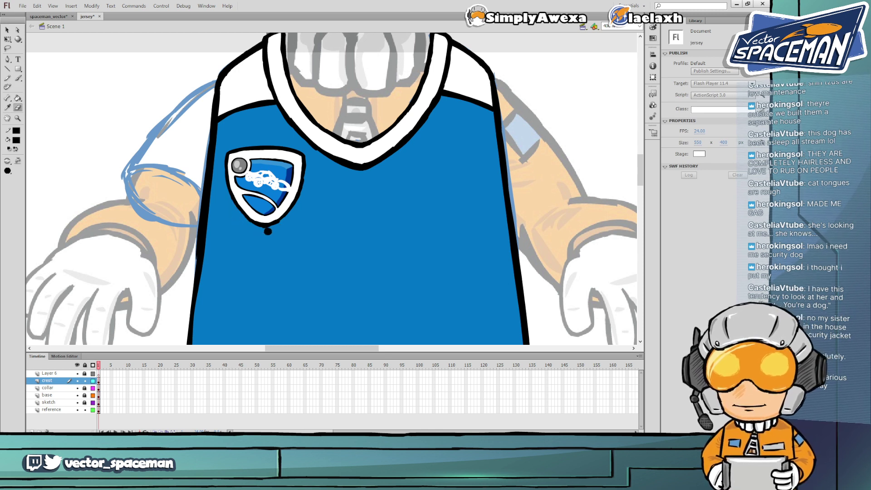
mouse_move(269, 232)
left_mouse_down()
mouse_move(262, 233)
mouse_move(282, 227)
left_mouse_up()
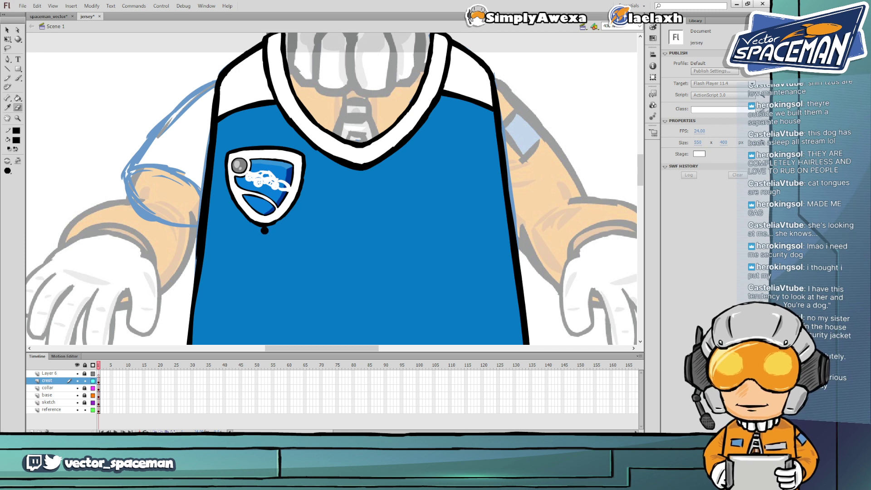
left_click_drag(268, 232, 243, 222)
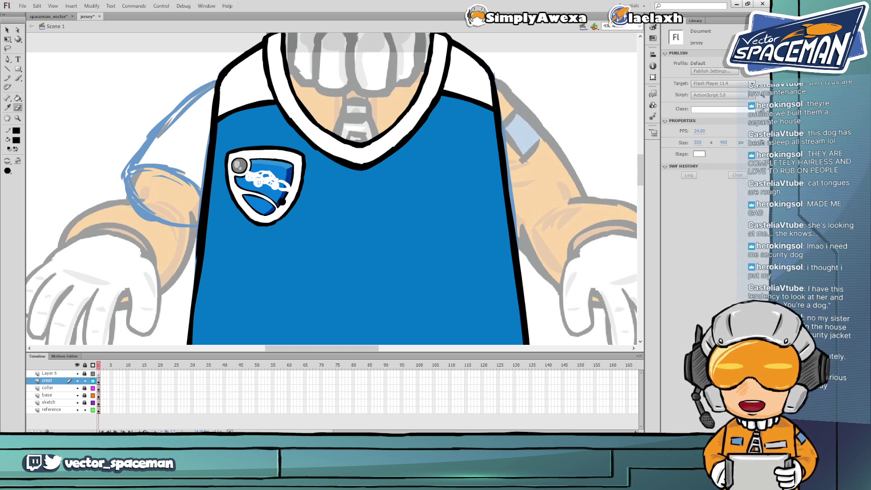
Brush a thicker black outline around the upper part of the grey ball and its white rim on the crest
key("b")
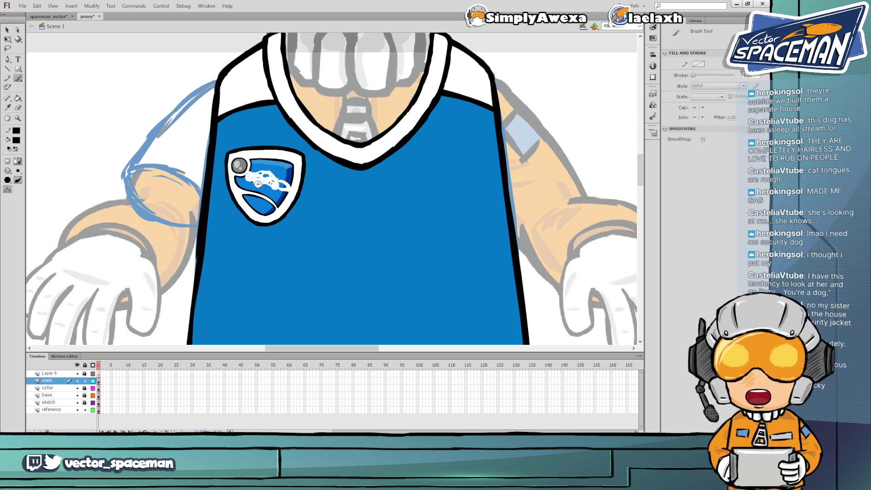
left_click(640, 26)
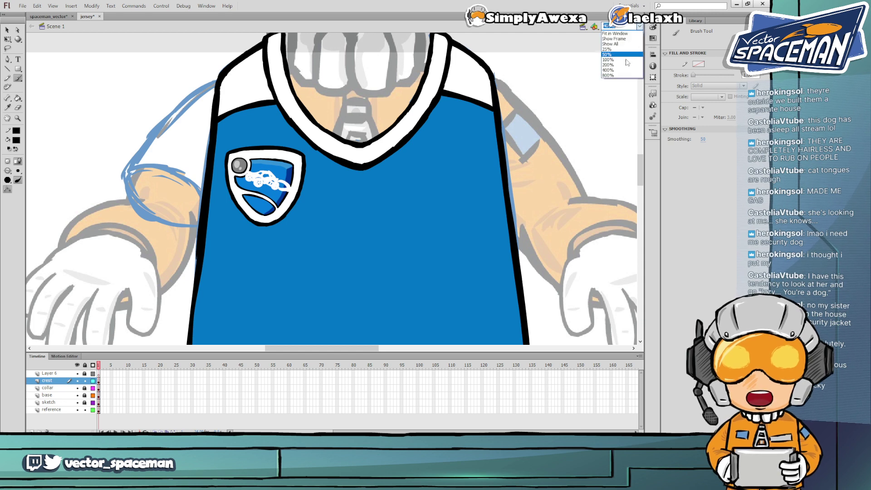
left_click(610, 75)
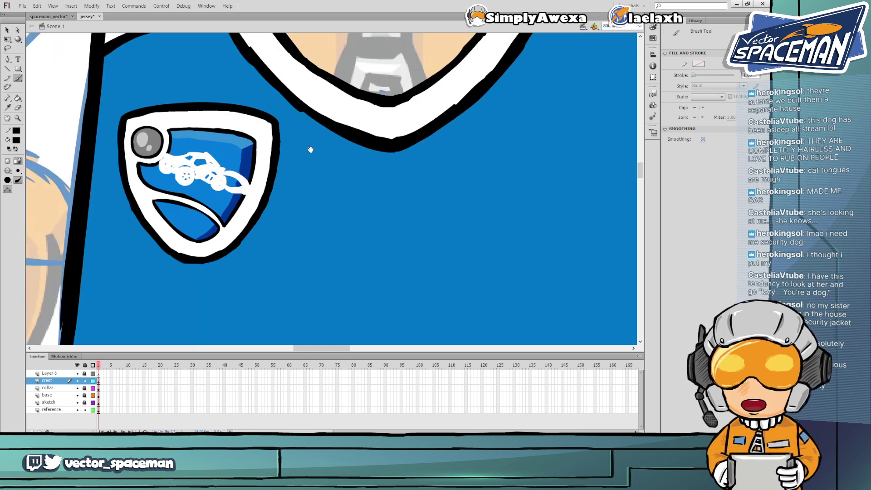
left_click_drag(310, 150, 396, 149)
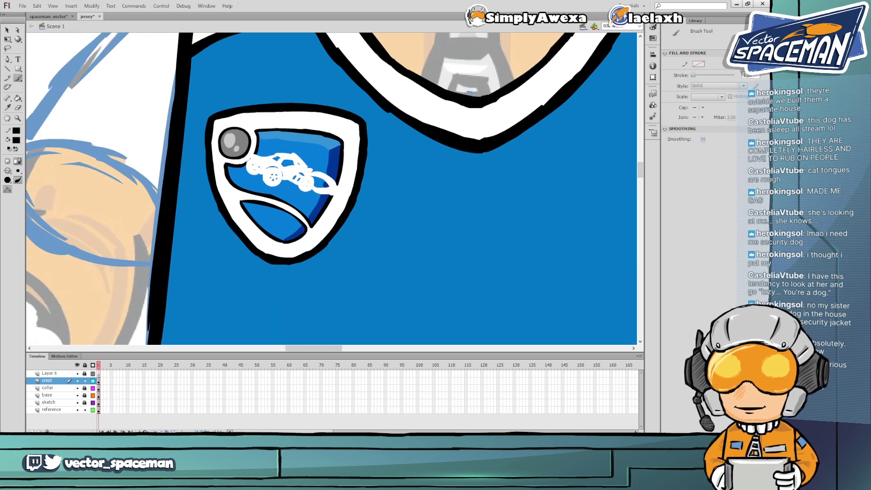
mouse_move(220, 133)
left_mouse_down()
mouse_move(224, 157)
mouse_move(253, 135)
left_mouse_up()
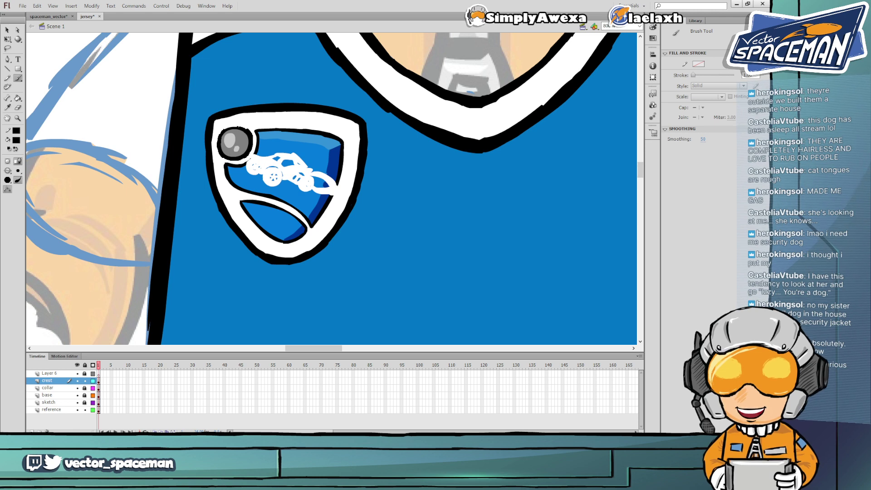
left_click_drag(220, 136, 249, 129)
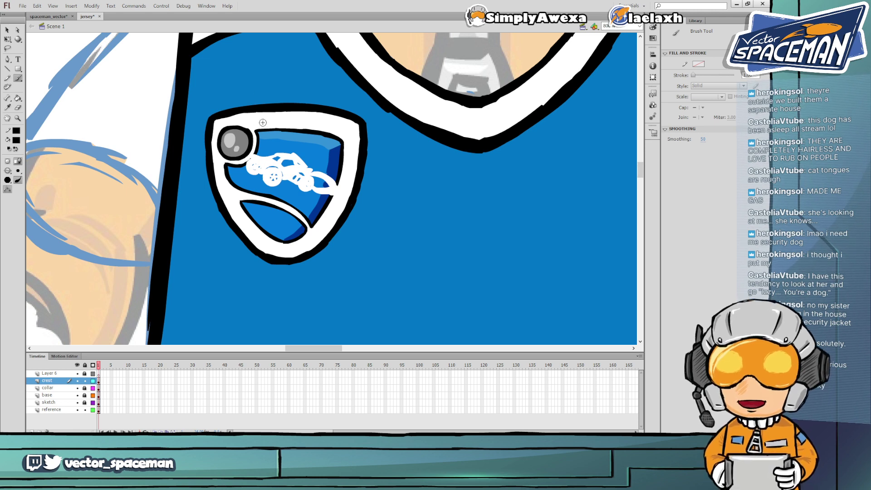
Switch the fill colour to white for touching up the crest border beside the ball, and return it to black
key("k")
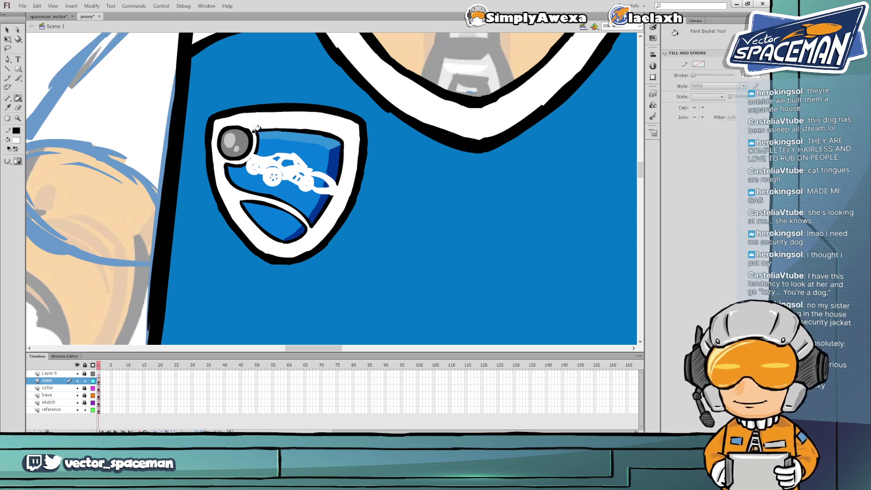
key("b")
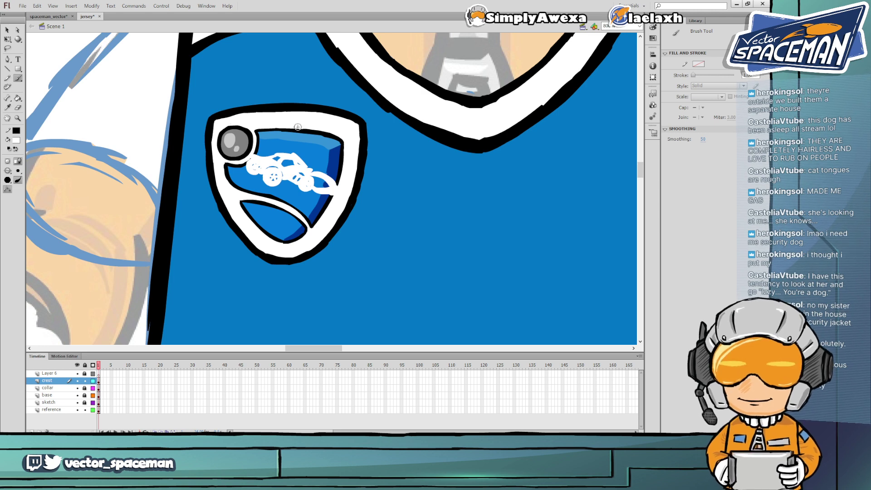
key("k")
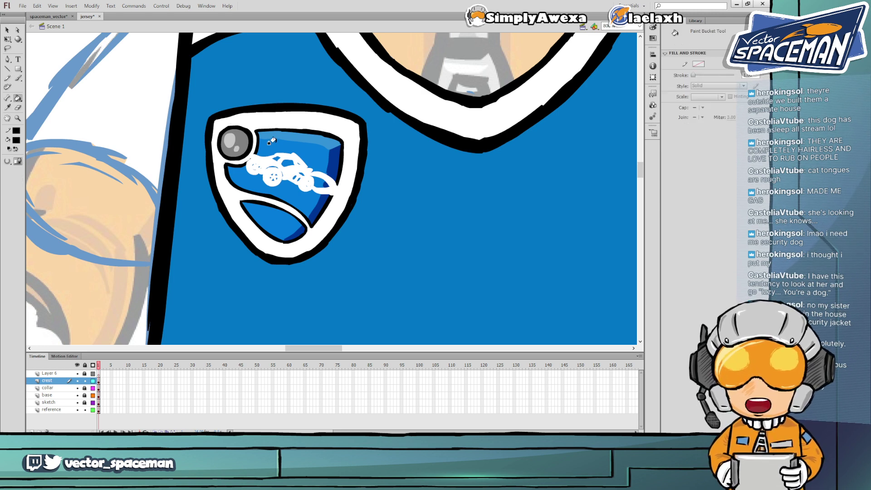
key("b")
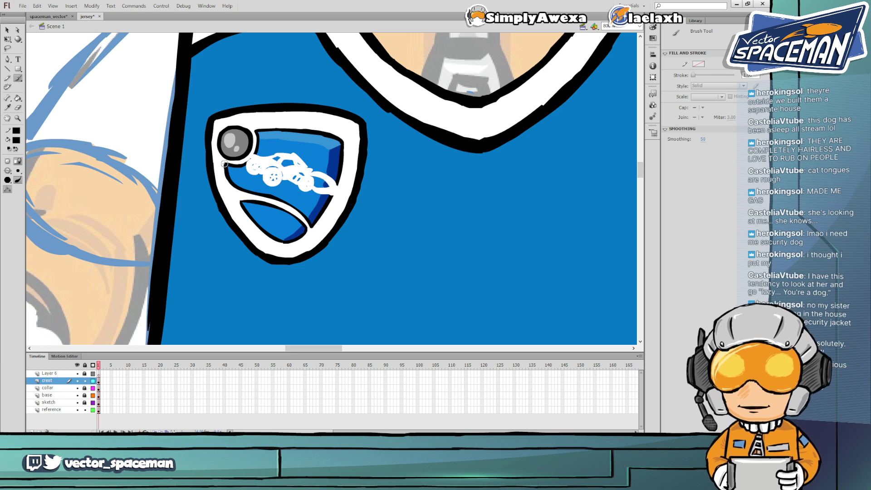
Thicken the black outlines along the main blue panel's lower-left curve and around the small lower blue panel of the crest
mouse_move(224, 164)
left_mouse_down()
mouse_move(242, 192)
mouse_move(300, 211)
left_mouse_up()
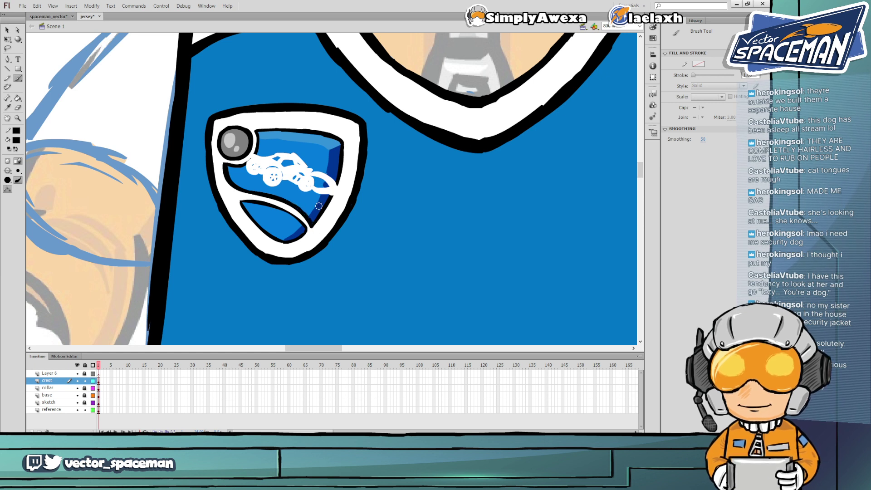
mouse_move(240, 199)
left_mouse_down()
mouse_move(253, 223)
mouse_move(286, 243)
left_mouse_up()
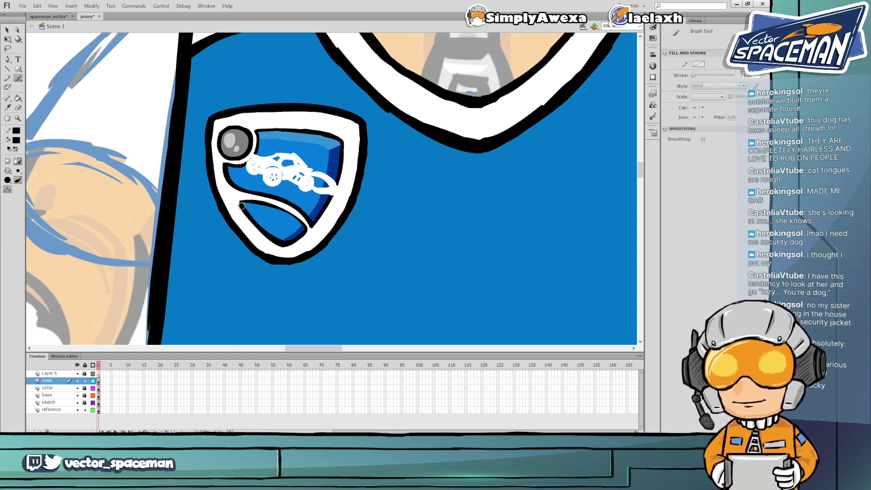
mouse_move(246, 201)
left_mouse_down()
mouse_move(268, 201)
mouse_move(302, 227)
left_mouse_up()
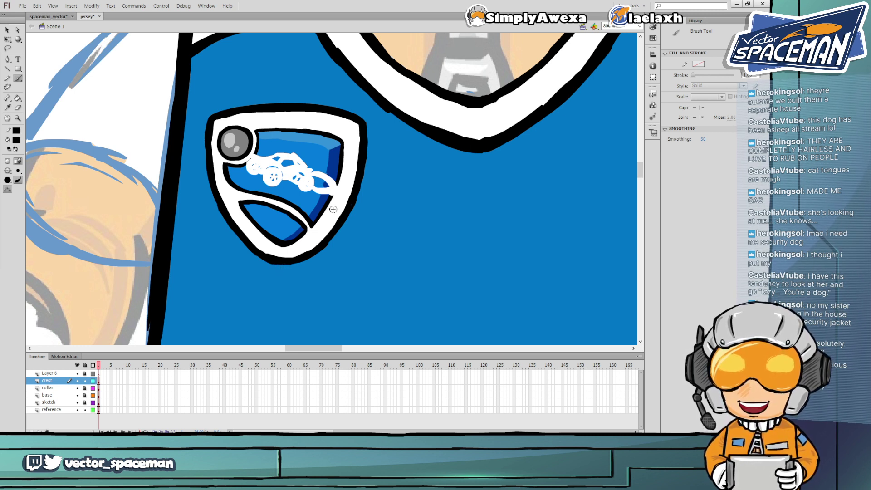
Brush a black outline along the right edge of the crest's main blue panel, above and below the car's trail
left_click(315, 219)
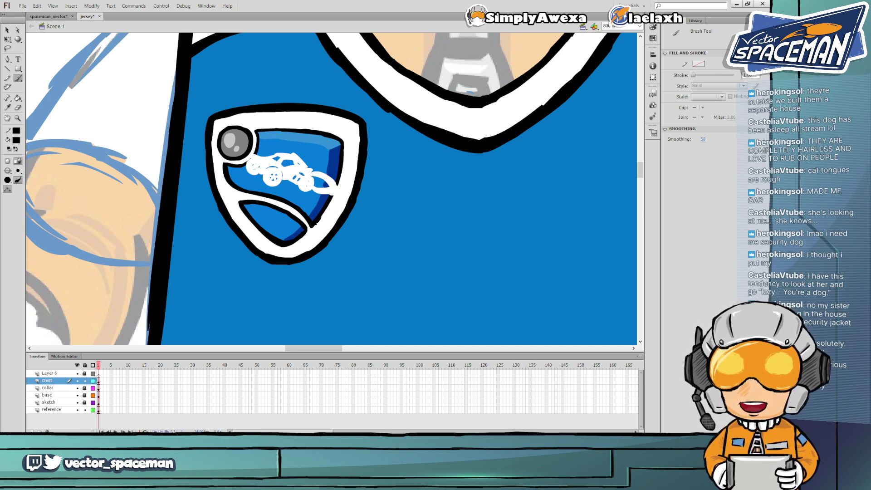
left_click_drag(322, 218, 332, 201)
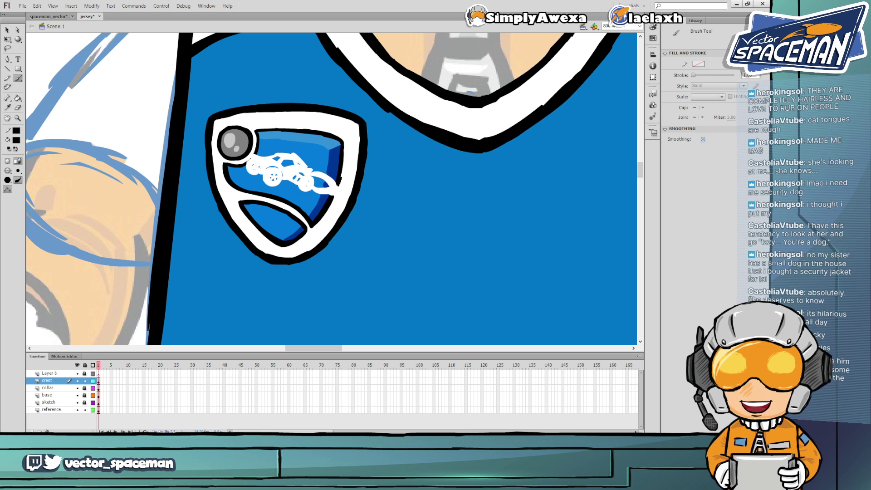
left_click_drag(344, 172, 344, 159)
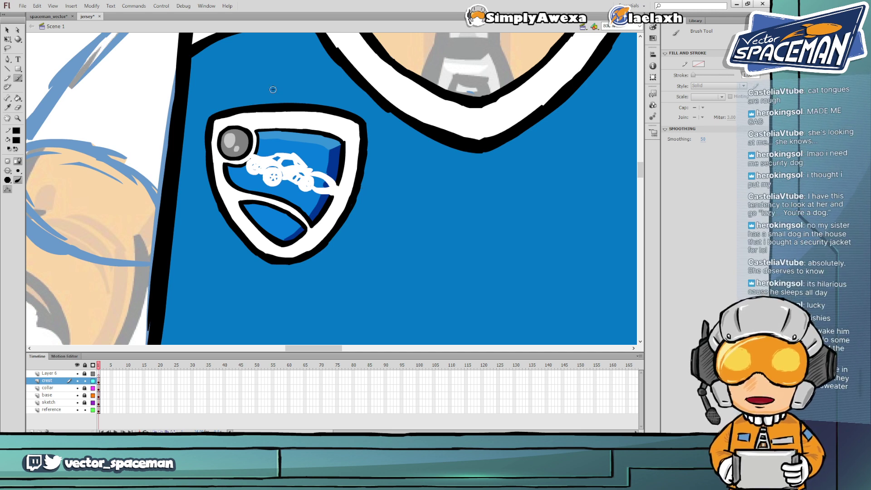
Touch up the crest's upper edge, brushing black along the top of the main blue panel and white over the border above it
left_click_drag(262, 131, 291, 127)
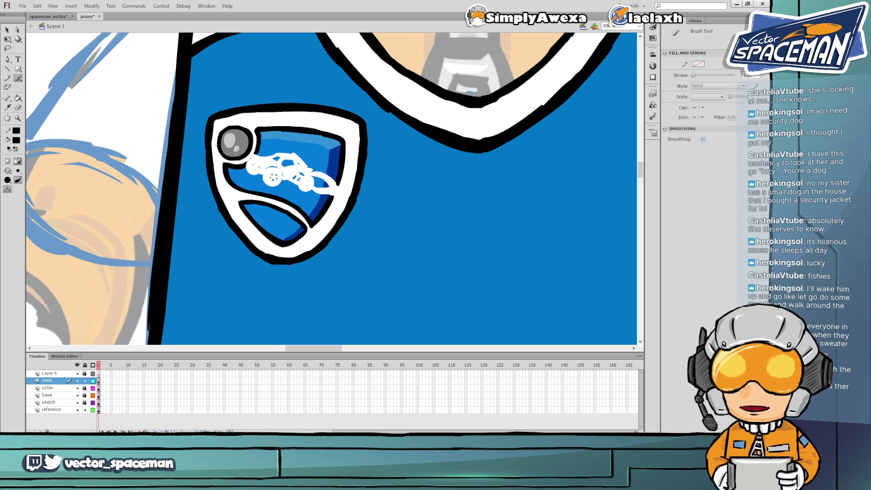
left_click(276, 120)
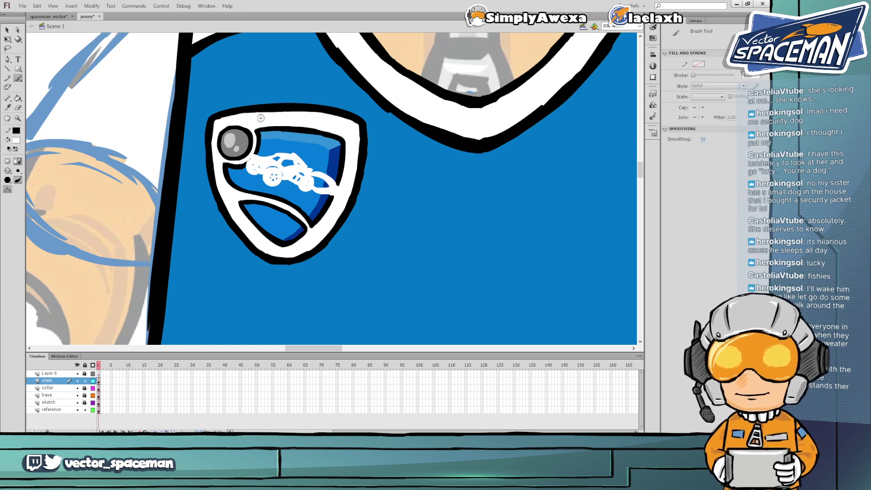
left_click_drag(272, 111, 313, 114)
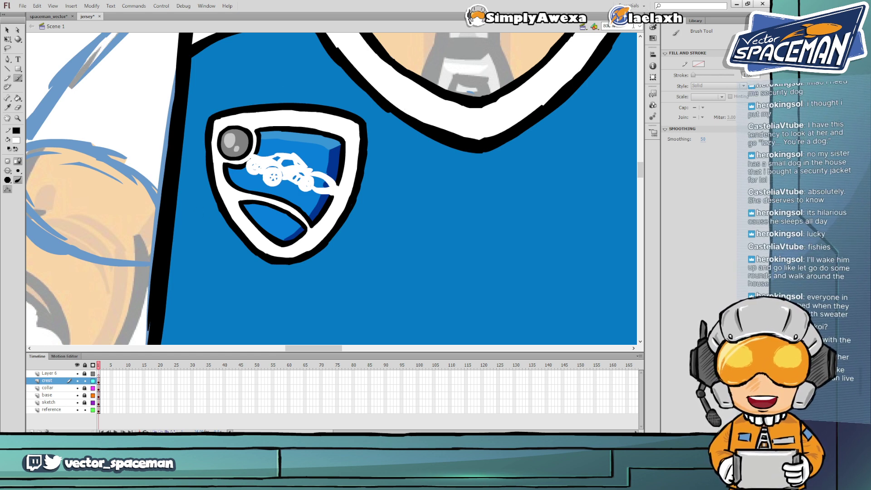
Save the jersey document with the whole figure in view at 100%
left_click(635, 26)
left_click(625, 60)
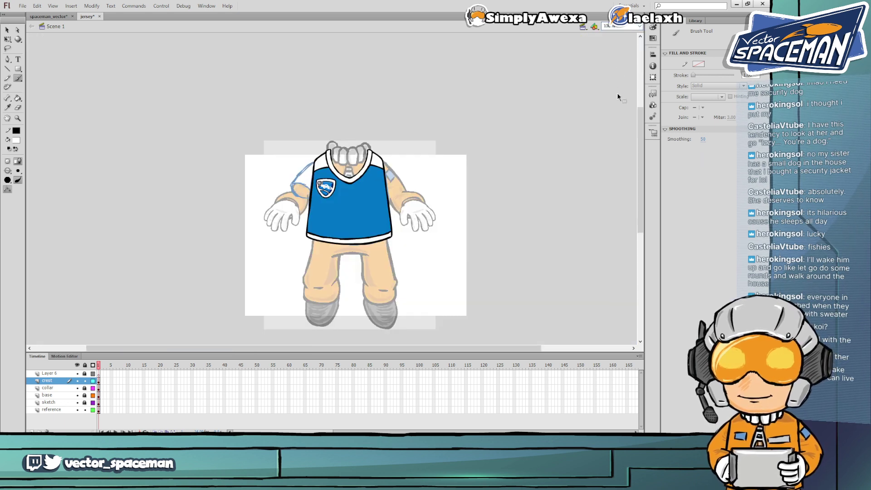
key("ctrl+s")
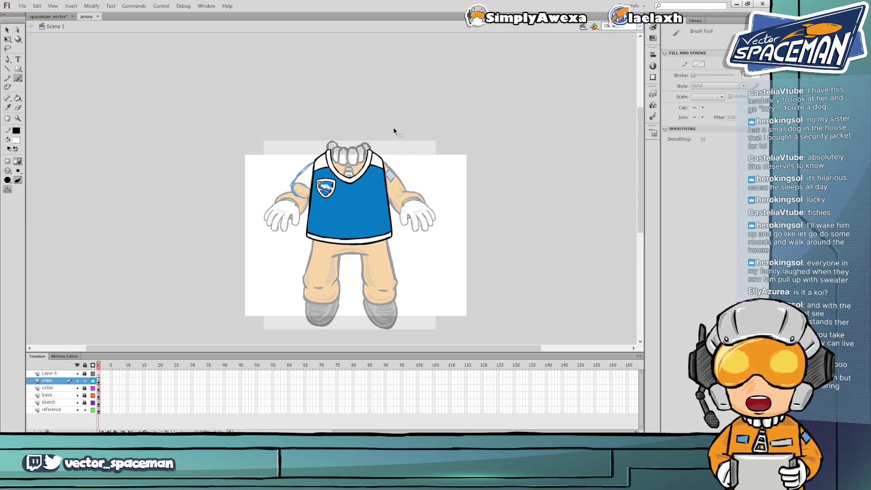
left_click_drag(348, 182, 363, 151)
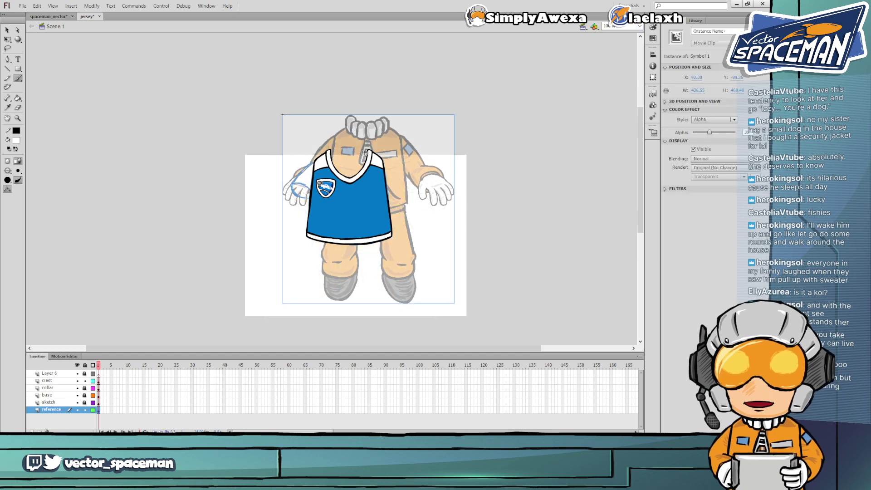
key("ctrl+z")
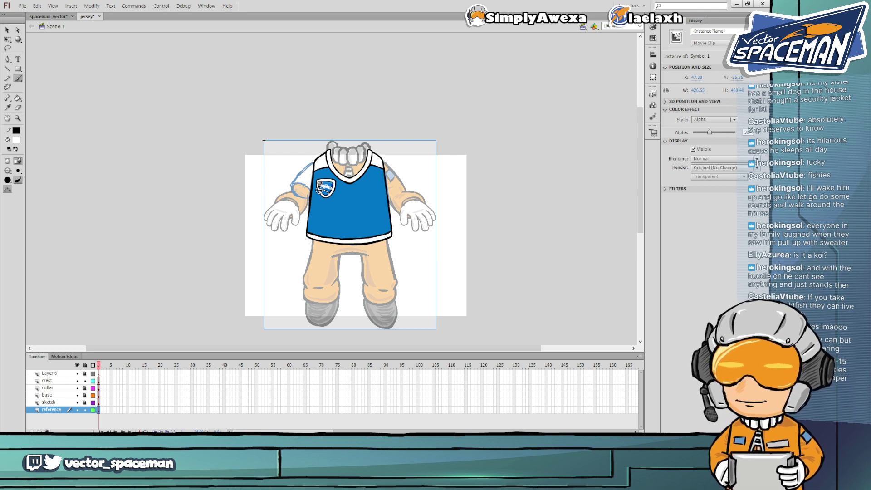
left_click(640, 28)
left_click(640, 28)
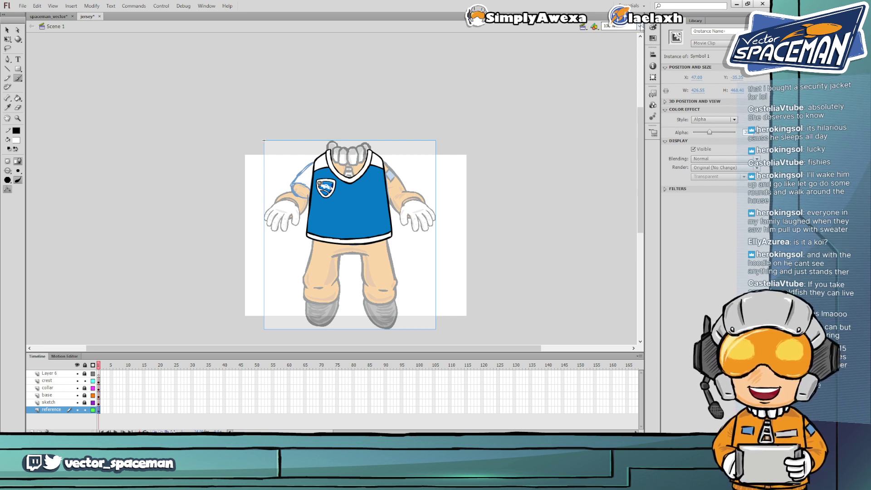
Save the jersey document, and copy the two orange upper-arm groups from the spaceman_vector document into it
key("ctrl+s")
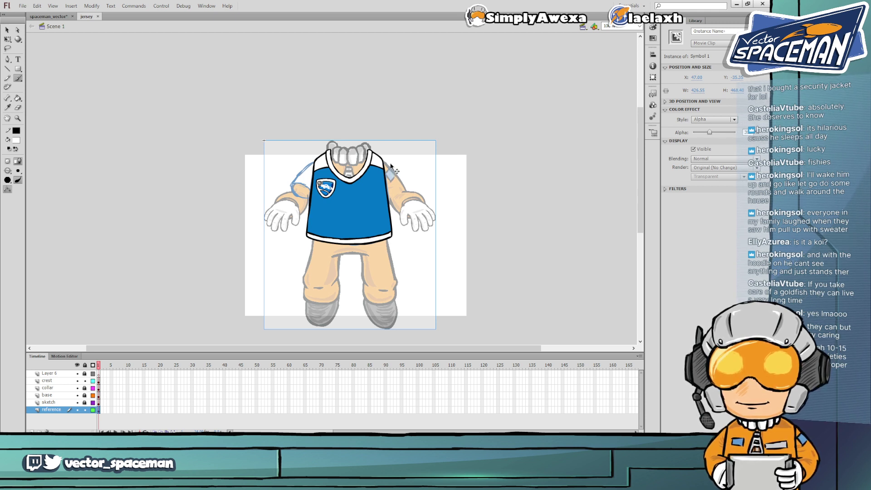
left_click(47, 18)
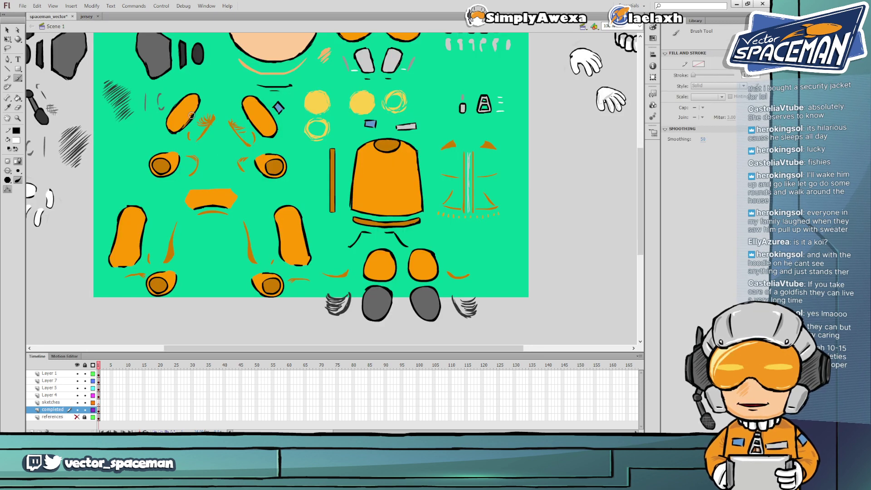
key("v")
left_click(191, 116)
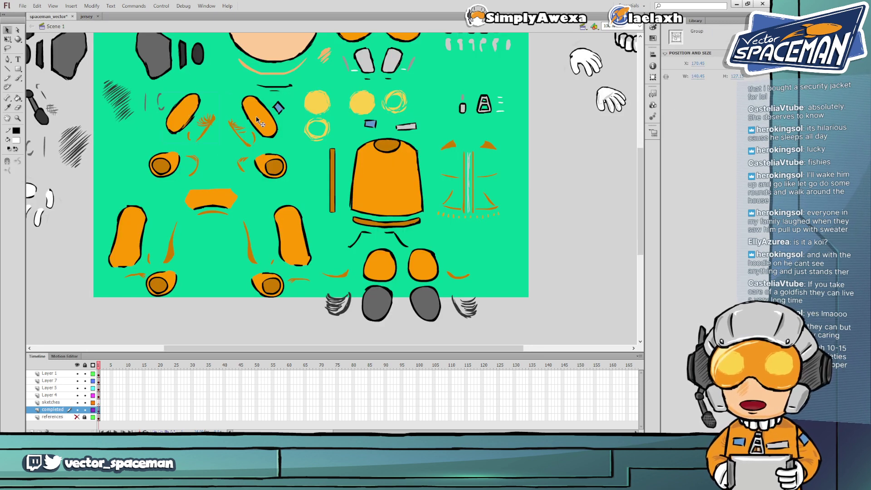
left_click(86, 17)
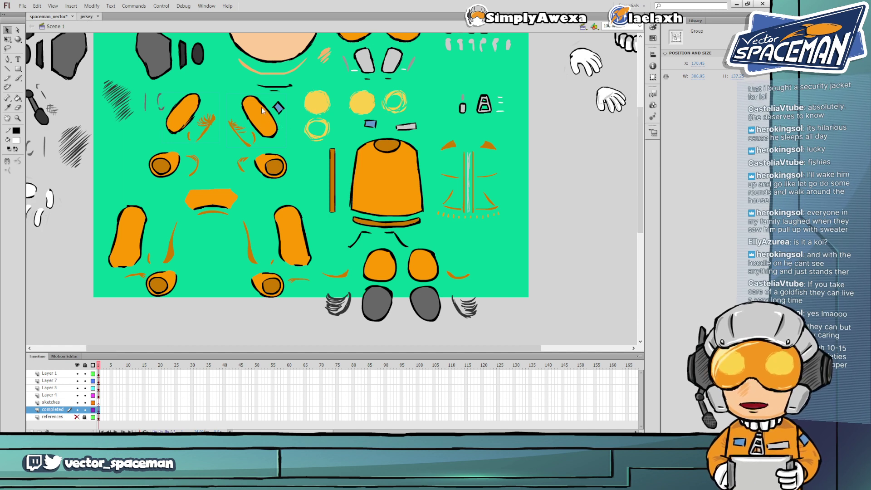
key("ctrl+v")
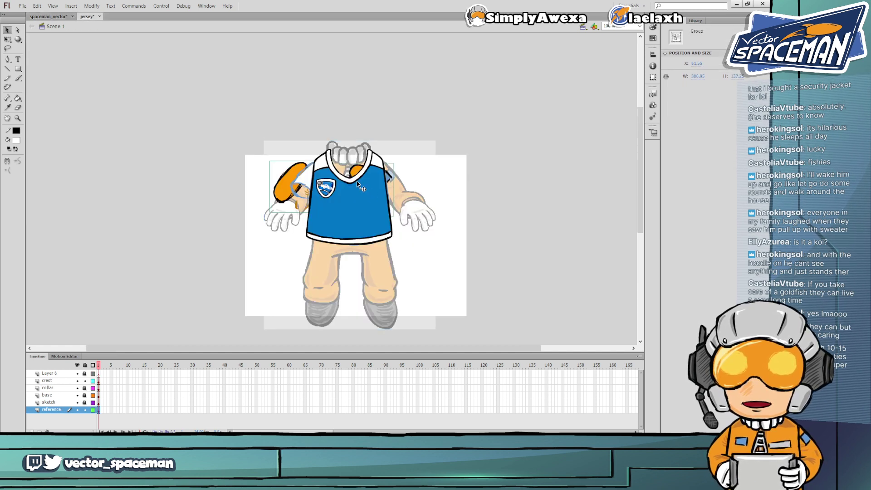
Position the pasted pair of orange upper arms over the reference figure's arms beside the jersey's shoulders
left_click_drag(294, 177, 305, 174)
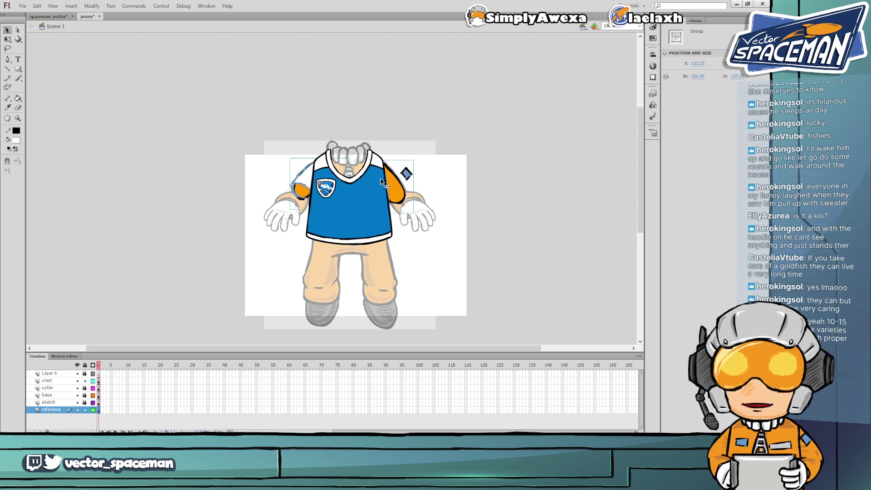
mouse_move(393, 183)
left_mouse_down()
mouse_move(525, 171)
mouse_move(391, 184)
left_mouse_up()
left_click_drag(392, 181, 392, 181)
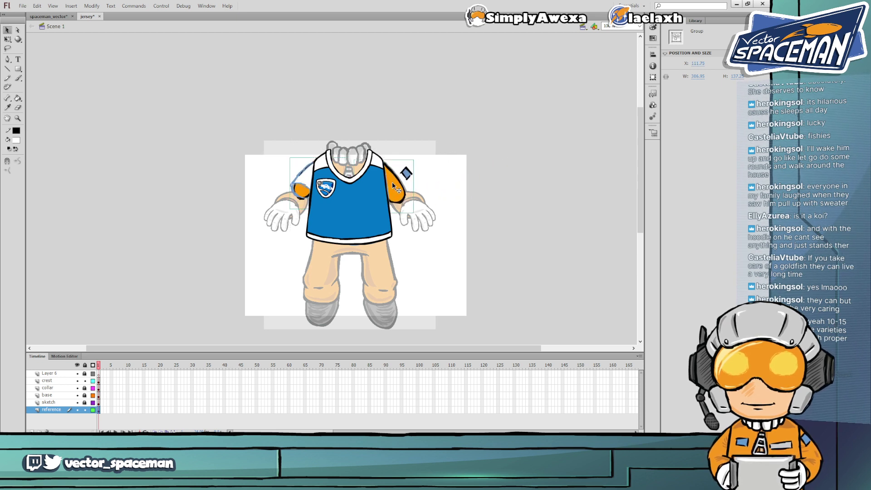
Delete the blue diamond patch and the dark orange shading strokes inside the upper-arm group on the jersey's right side
left_click(639, 26)
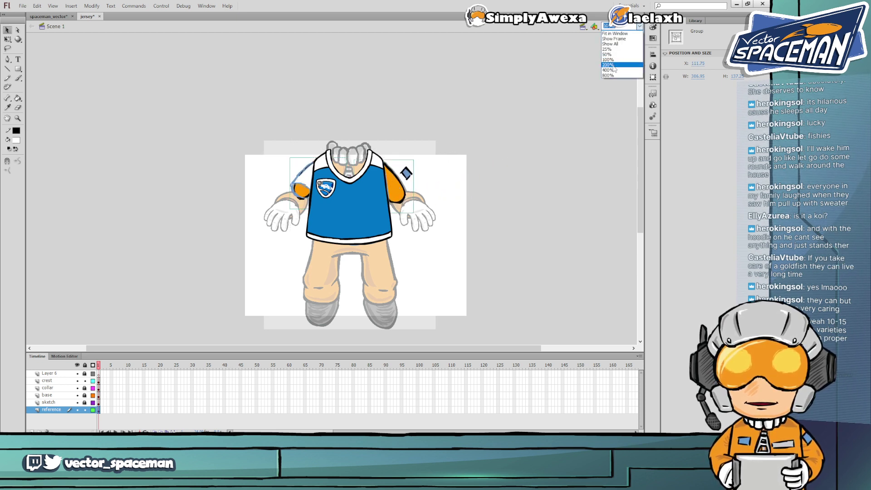
left_click(616, 68)
left_click(496, 165)
left_click(442, 159)
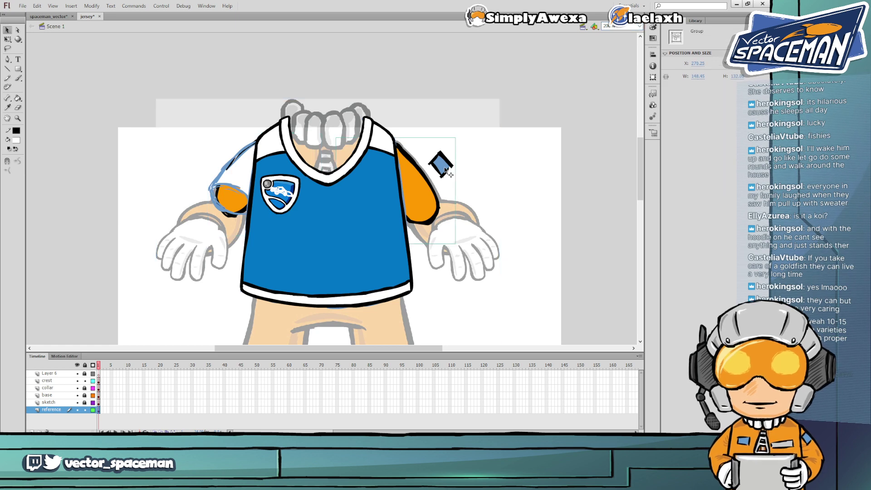
left_click_drag(412, 186, 454, 179)
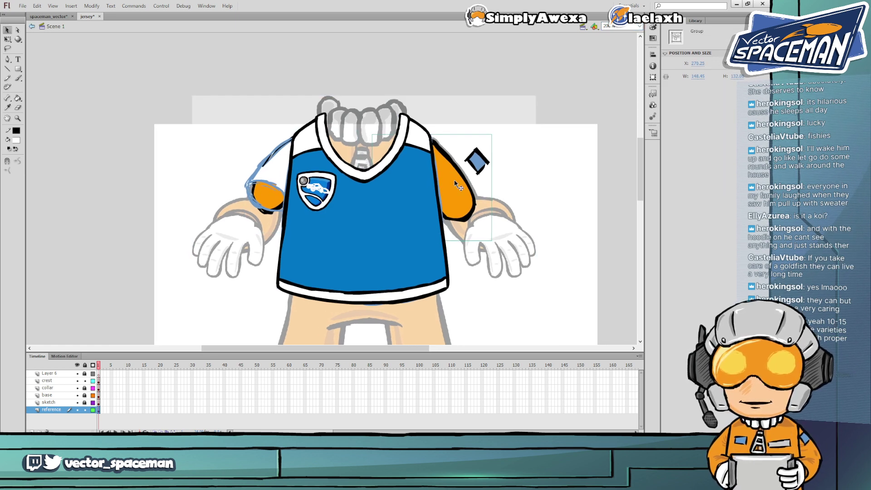
double_click(454, 179)
left_click(476, 161)
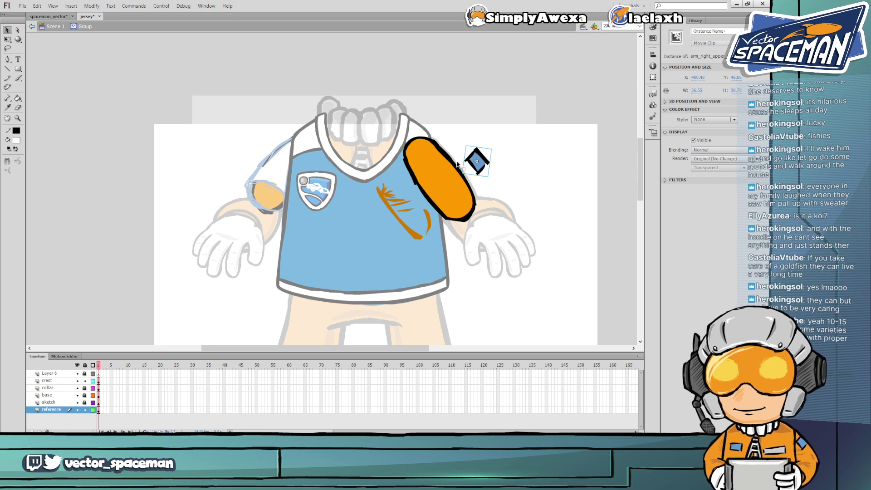
key("Delete")
double_click(494, 148)
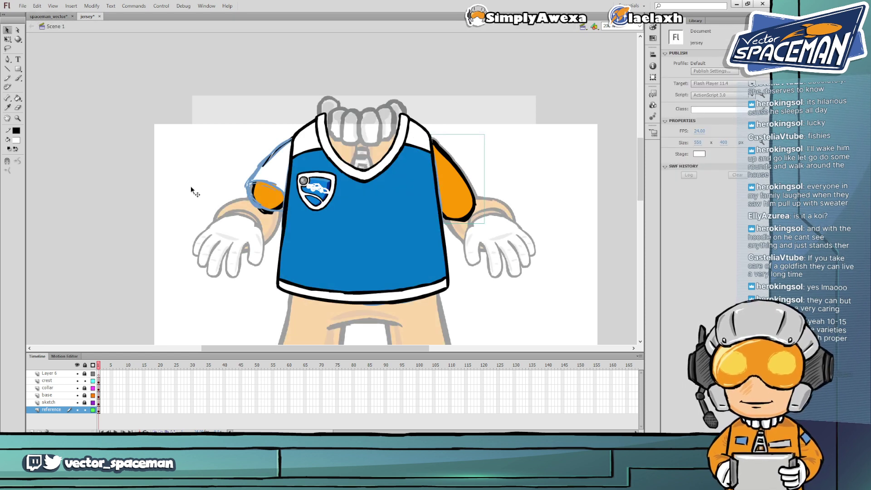
Delete the dark orange shading strokes from the other upper-arm group and place the arm back over the left sleeve sketch
left_click_drag(271, 203, 126, 174)
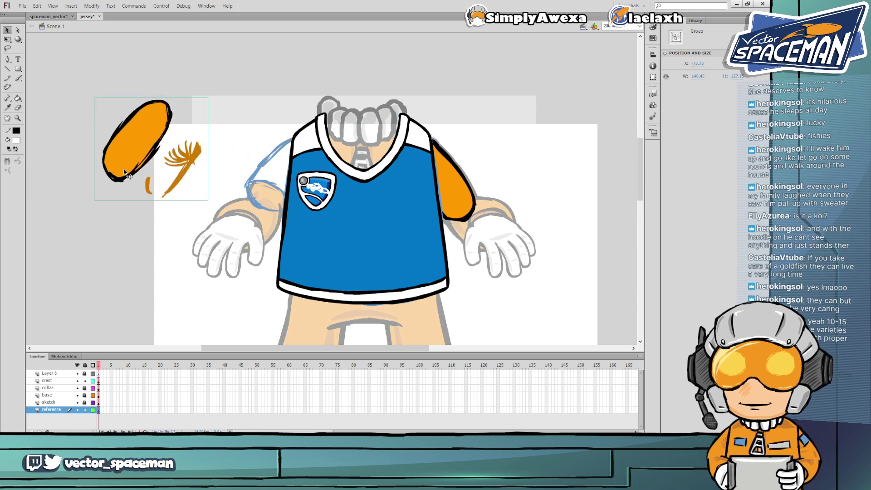
double_click(126, 175)
left_click_drag(140, 135, 211, 198)
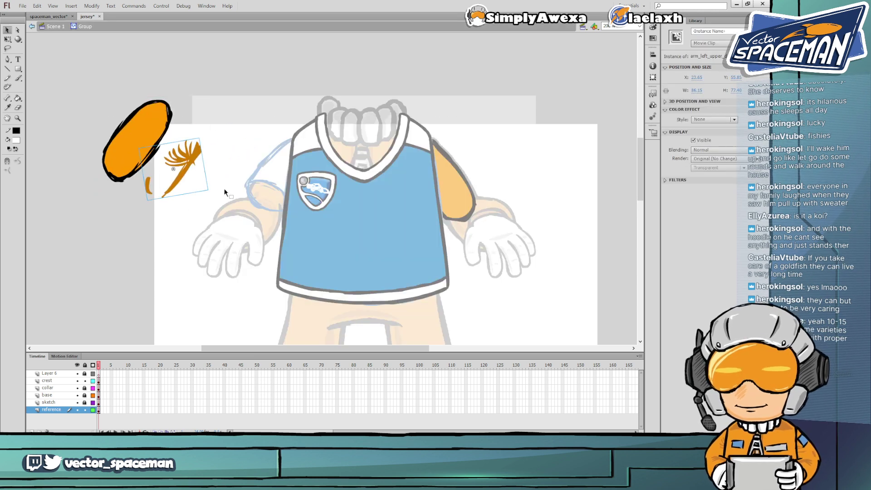
key("Delete")
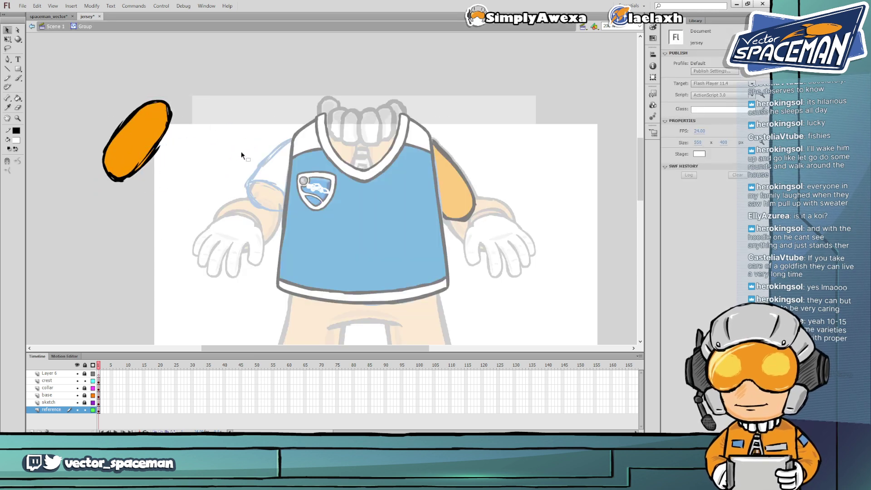
double_click(191, 142)
left_click_drag(145, 137, 295, 173)
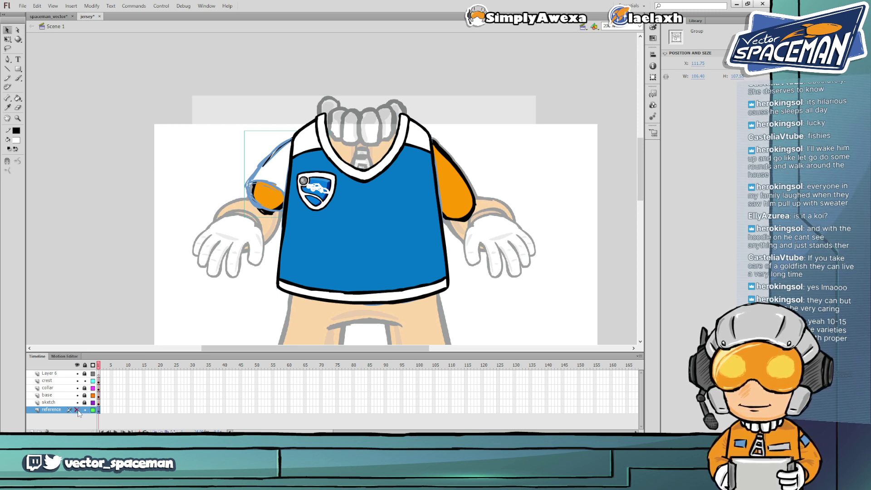
Move both orange upper arms from the reference layer onto a new layer in the same place, and hide the reference layer
left_click(77, 410)
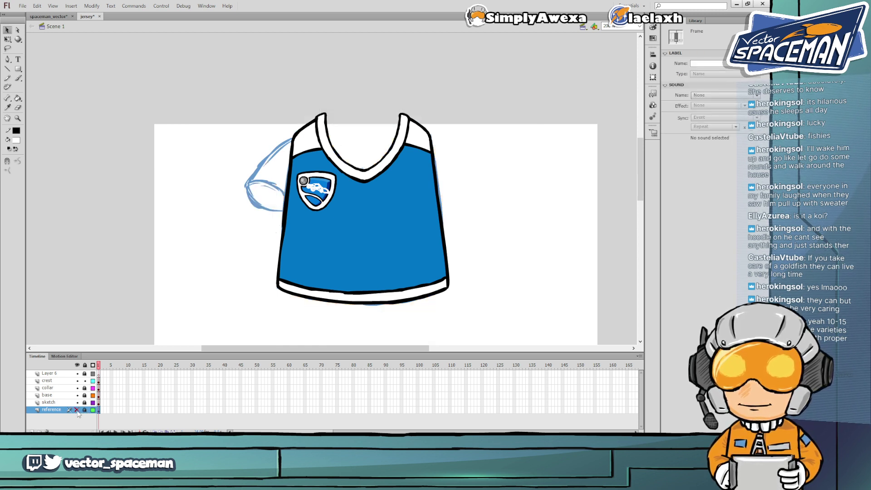
left_click(85, 410)
left_click(77, 410)
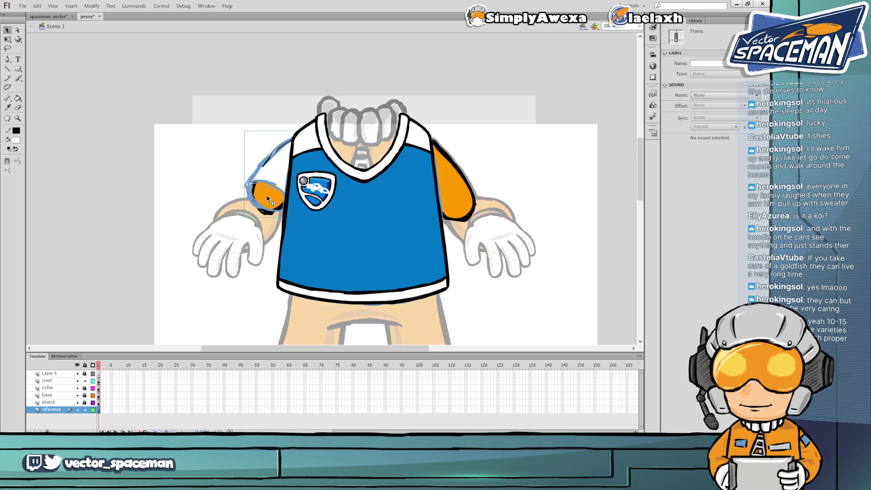
left_click(449, 200, "shift")
key("Delete")
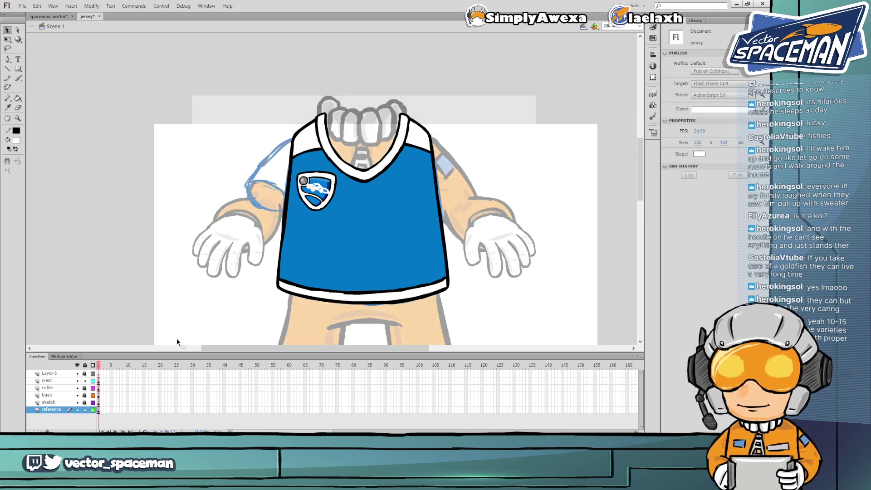
left_click(77, 410)
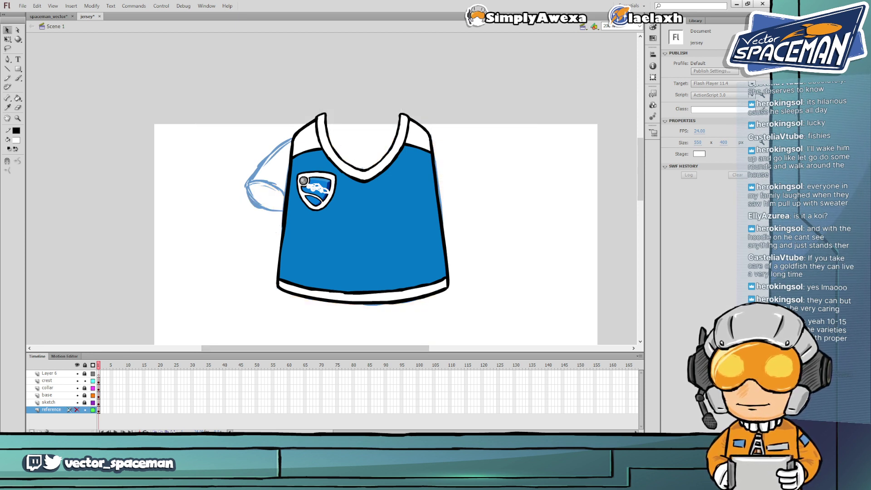
left_click(31, 431)
key("ctrl+shift+v")
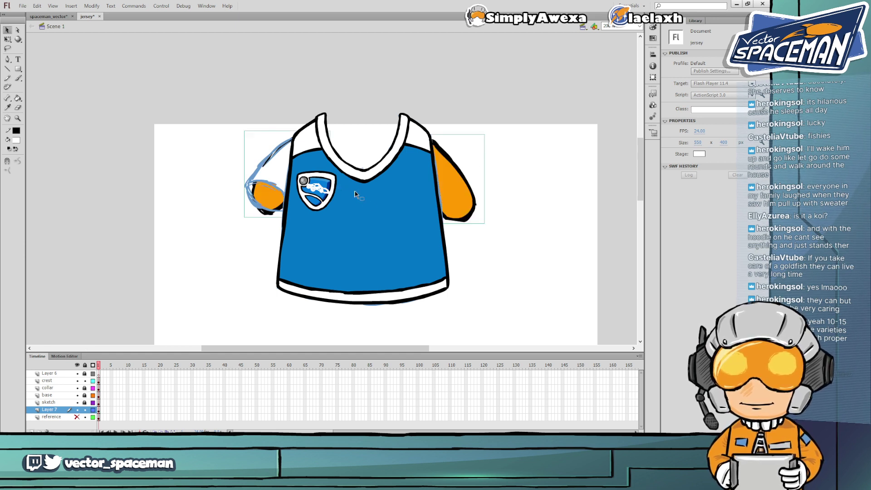
Lock the crest layer and hide the crest, collar and base layers, keeping the sketch and upper arms shown
left_click(84, 381)
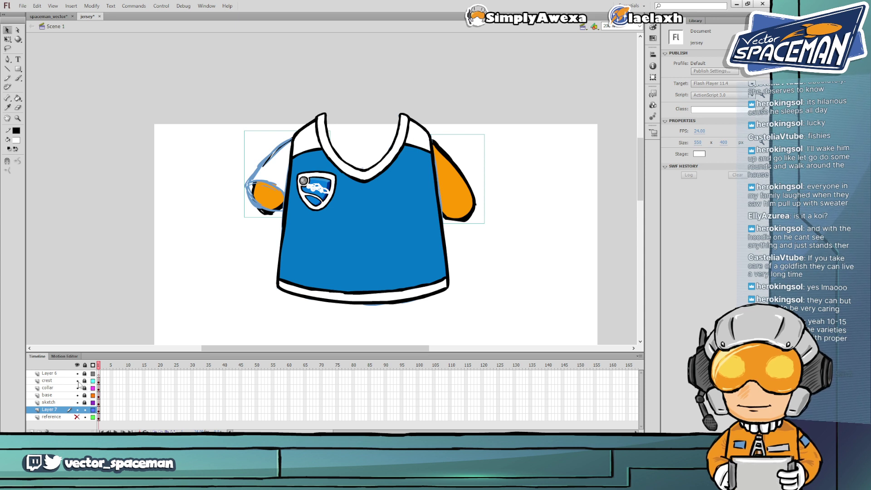
left_click_drag(78, 382, 78, 400)
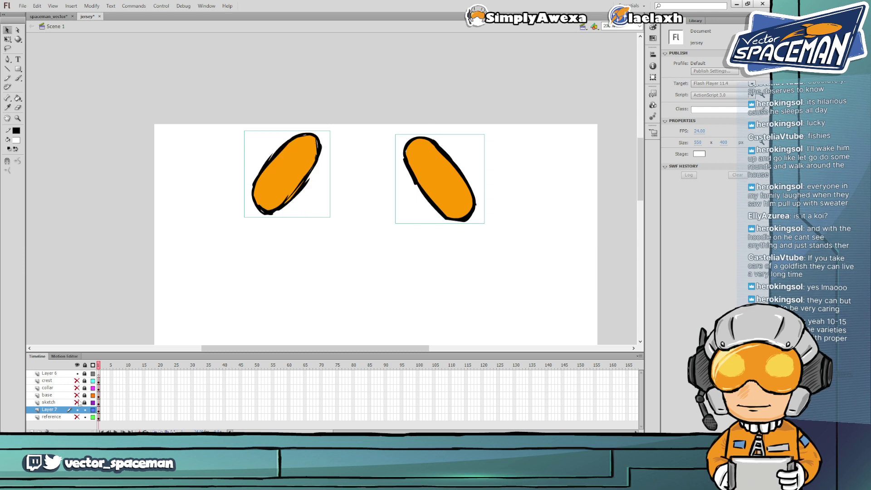
left_click(77, 395)
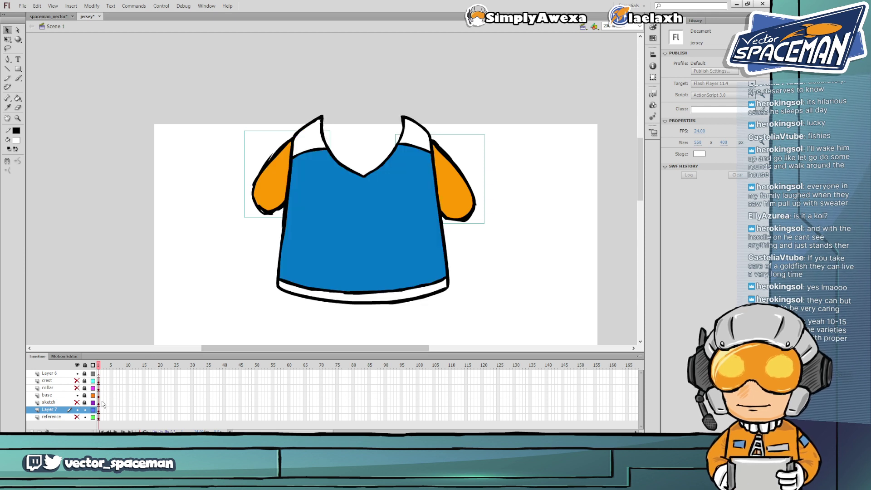
left_click(78, 403)
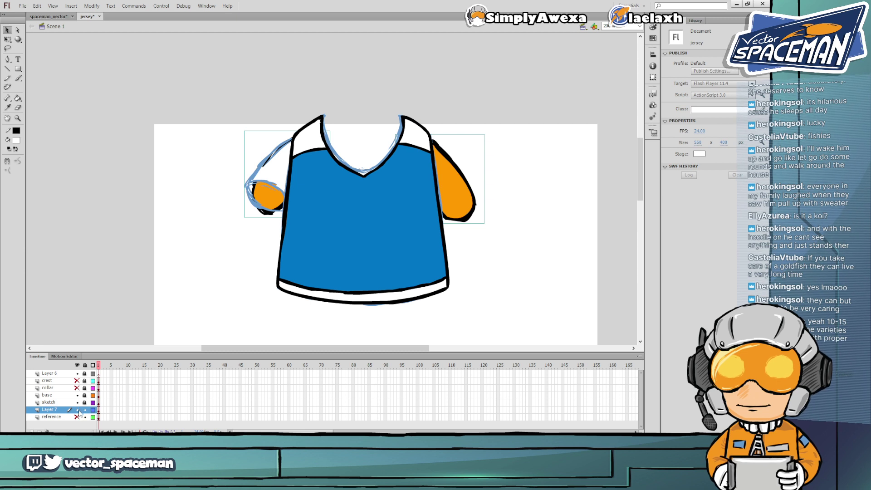
left_click(78, 410)
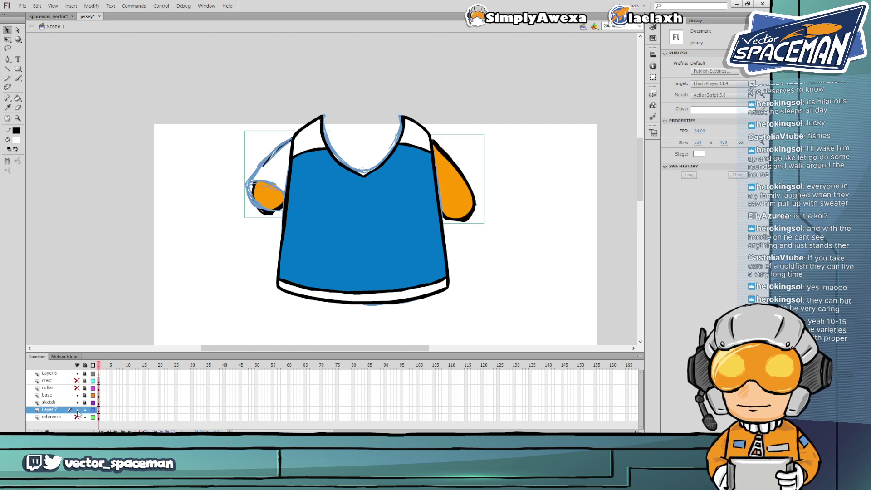
left_click(78, 395)
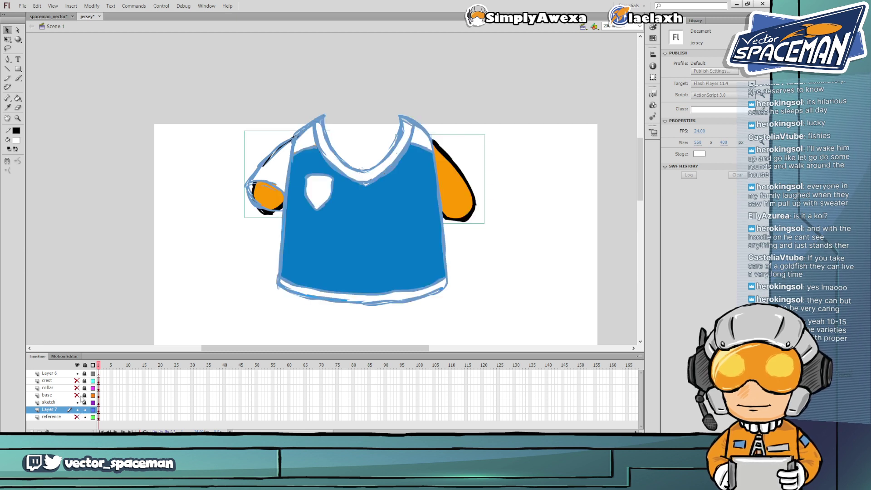
Save the jersey document and unlock the sketch layer, making it the active layer
left_click(187, 296)
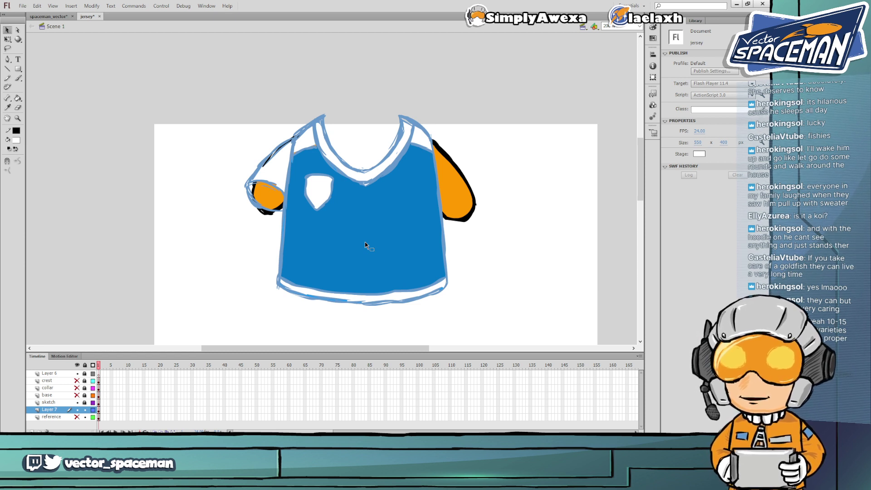
key("ctrl+s")
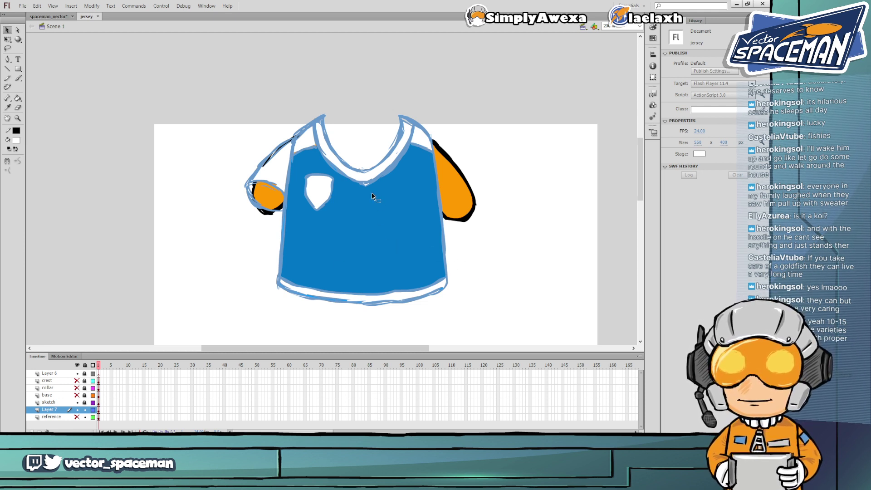
left_click(58, 403)
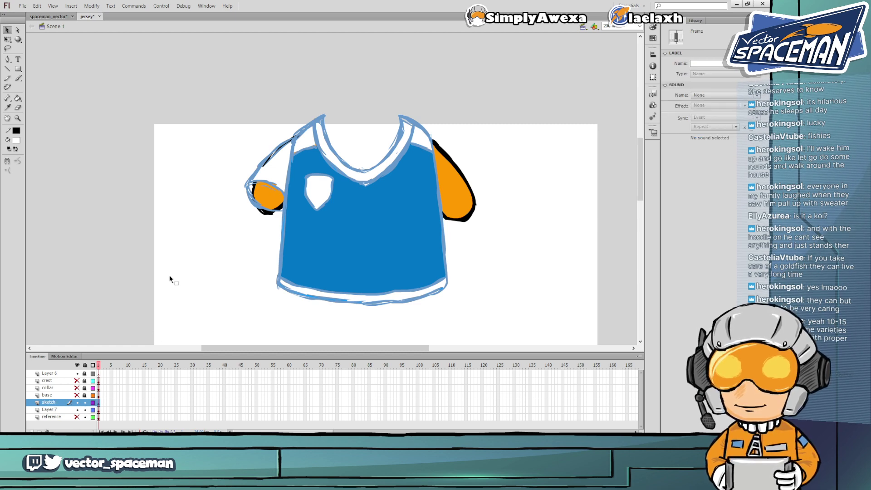
left_click(352, 209)
left_click(244, 229)
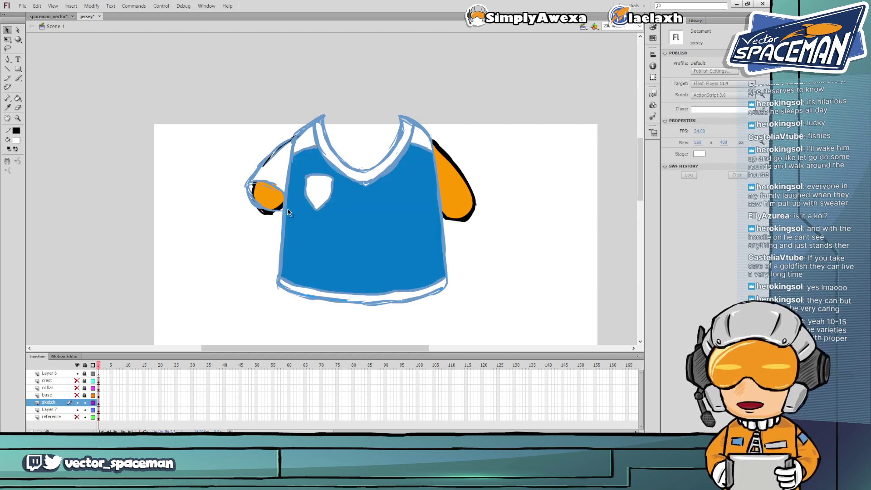
Remove the body, collar and crest from the sketch layer, along with the white sleeve fill, keeping only the left sleeve's blue outer strokes
key("e")
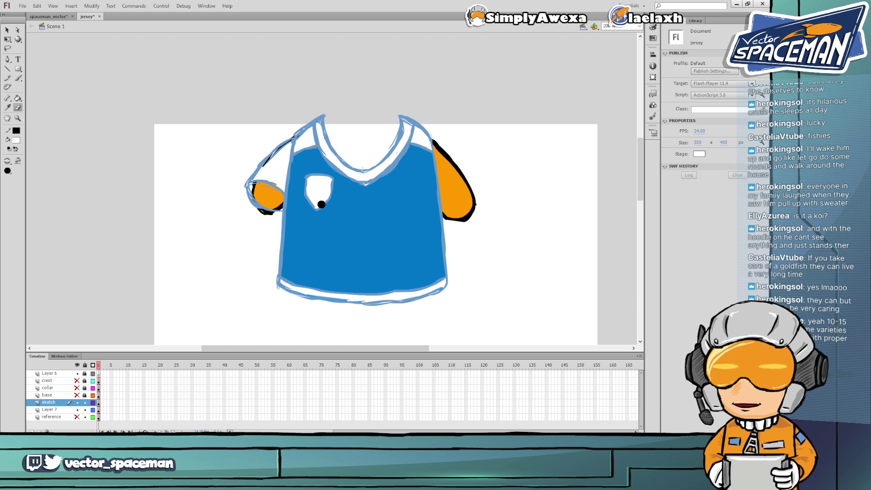
mouse_move(320, 136)
left_mouse_down()
mouse_move(324, 111)
mouse_move(305, 154)
mouse_move(303, 129)
mouse_move(296, 168)
left_mouse_up()
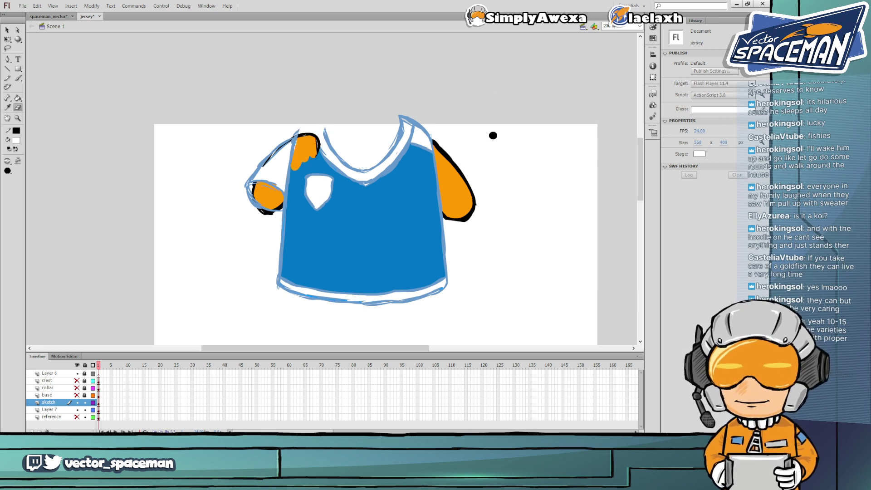
key("m")
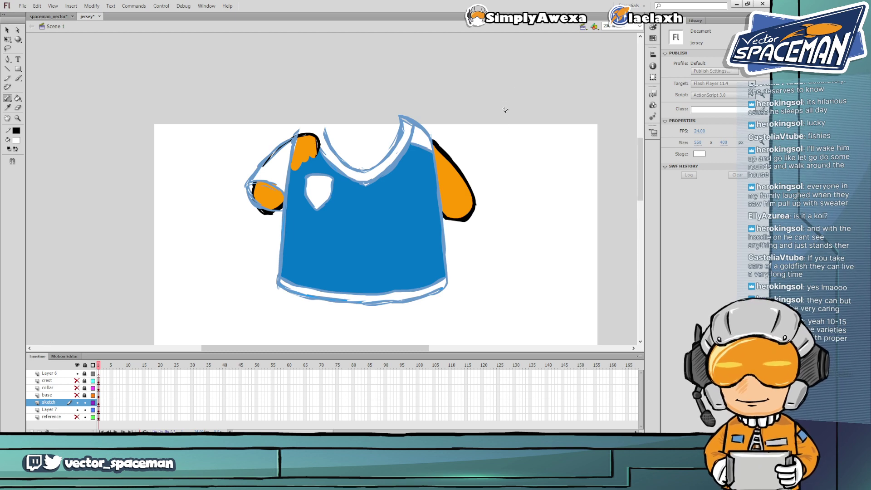
key("v")
left_click_drag(541, 63, 276, 343)
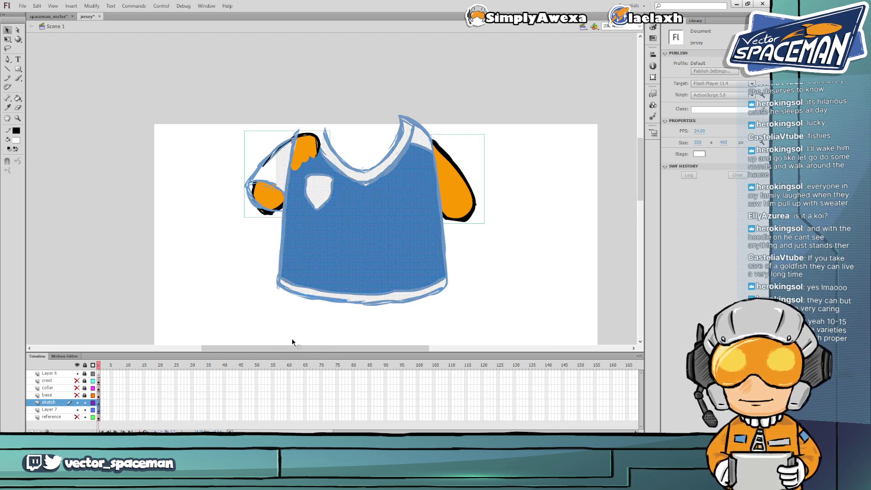
left_click(454, 190, "shift")
left_click(272, 205, "shift")
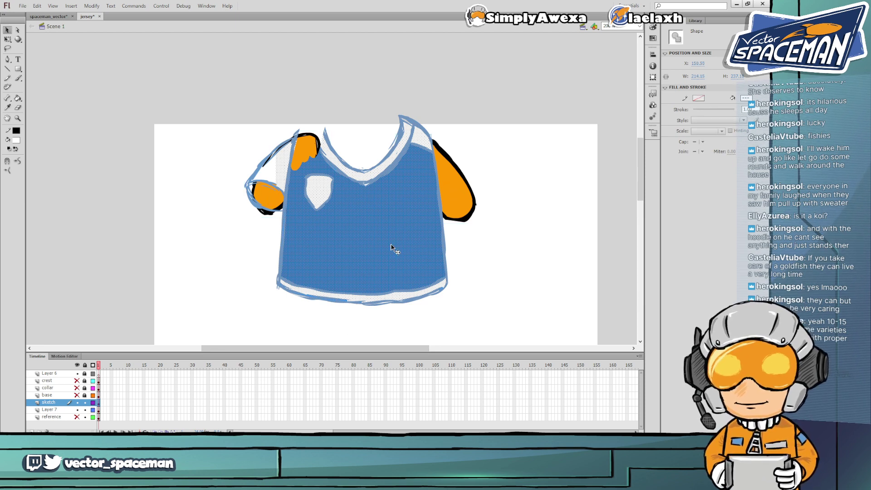
key("Delete")
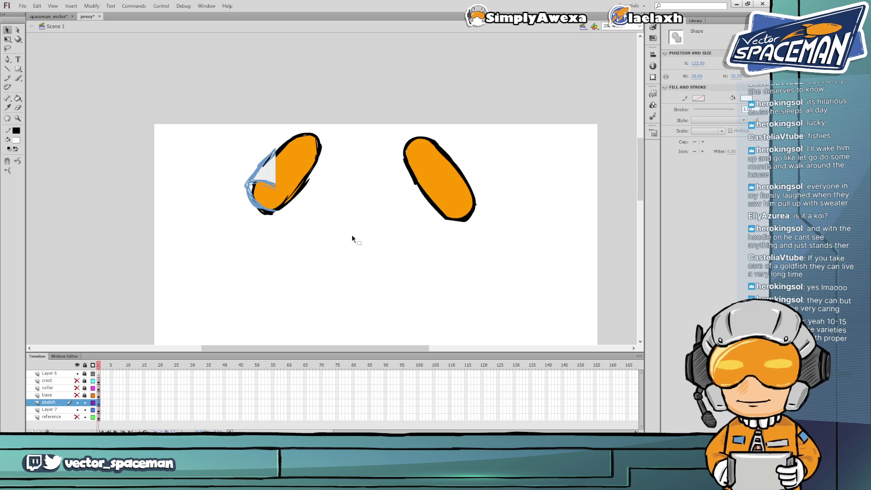
key("Delete")
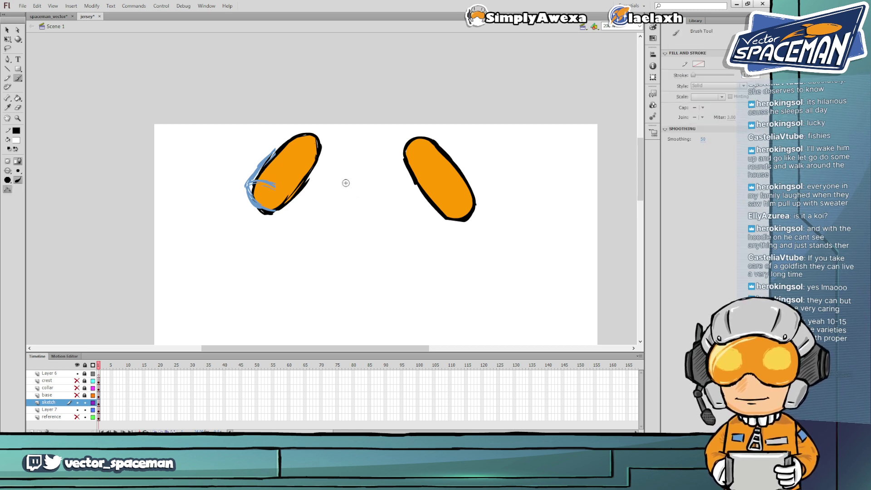
Lock the upper-arm layer, brush a sleeve outline around the left arm in the sketch's sampled blue, and erase the strokes below its cuff
key("i")
left_click(260, 180)
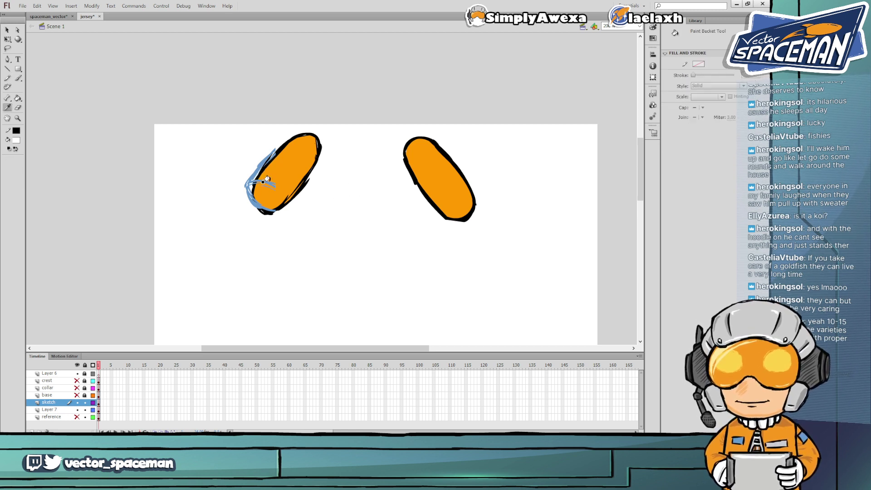
left_click(85, 410)
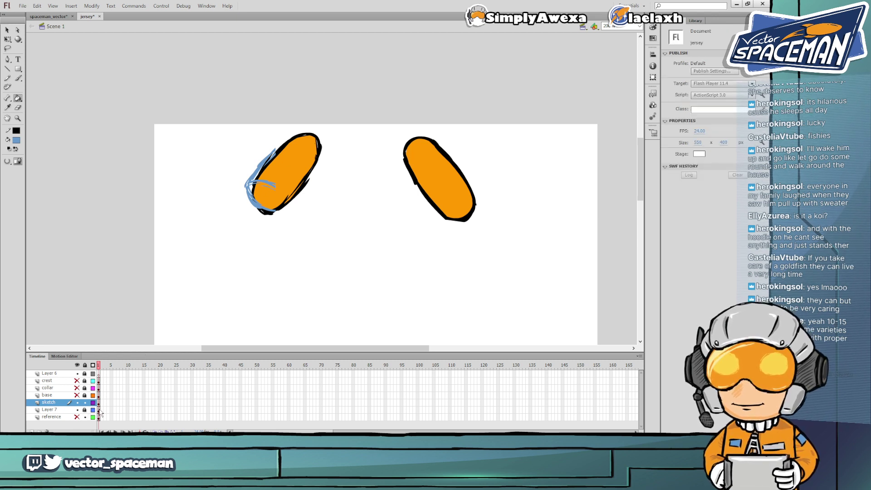
key("b")
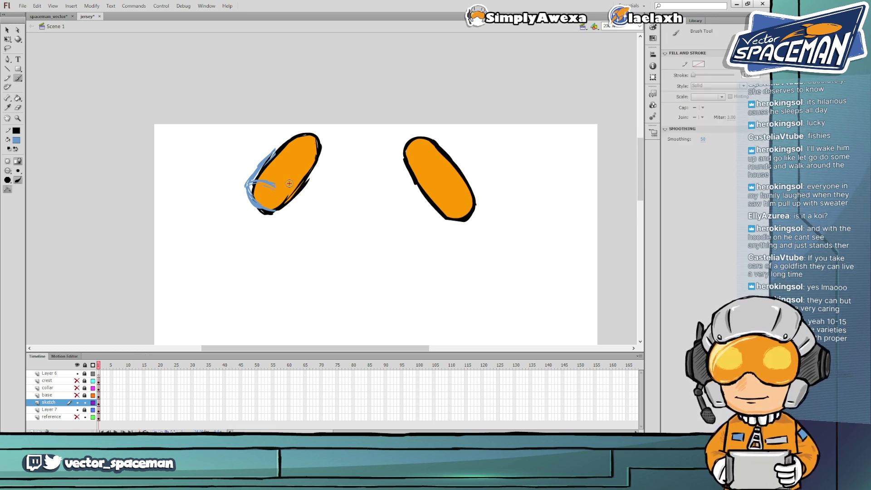
left_click_drag(271, 186, 290, 206)
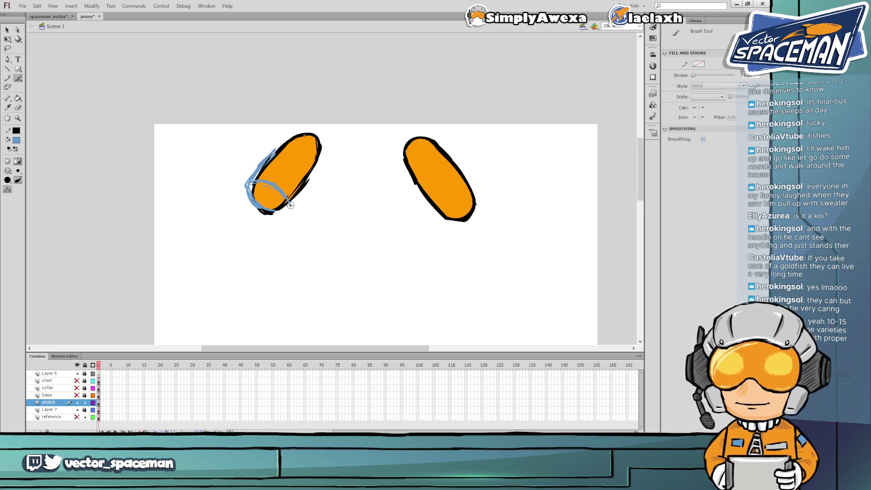
mouse_move(259, 169)
left_mouse_down()
mouse_move(288, 136)
mouse_move(306, 130)
mouse_move(323, 142)
mouse_move(319, 133)
mouse_move(320, 166)
mouse_move(326, 149)
mouse_move(313, 182)
mouse_move(326, 156)
mouse_move(294, 203)
left_mouse_up()
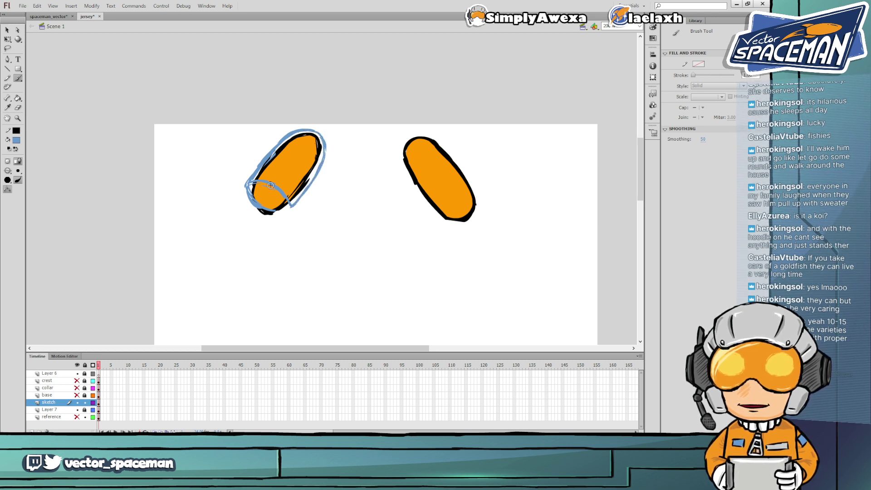
key("e")
mouse_move(260, 209)
left_mouse_down()
mouse_move(250, 190)
mouse_move(275, 193)
mouse_move(254, 195)
left_mouse_up()
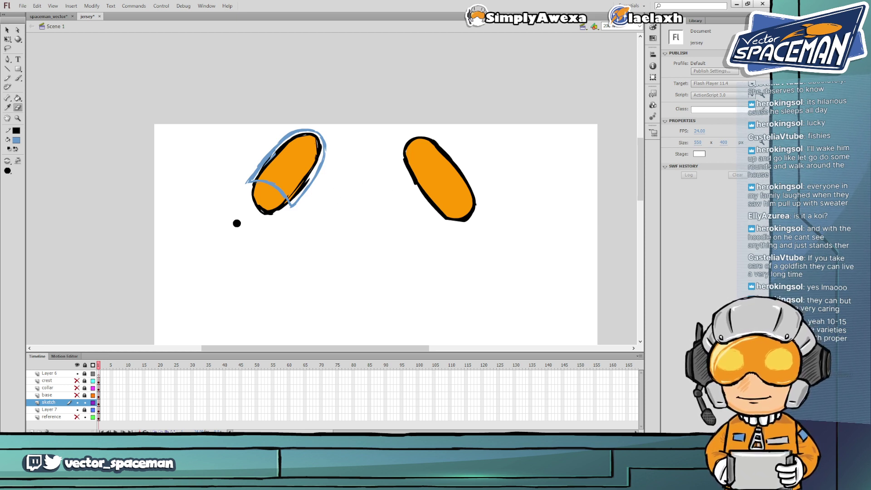
Check the sleeve sketch and upper arms against the jersey base by toggling the base and sketch layers' visibility
left_click(77, 395)
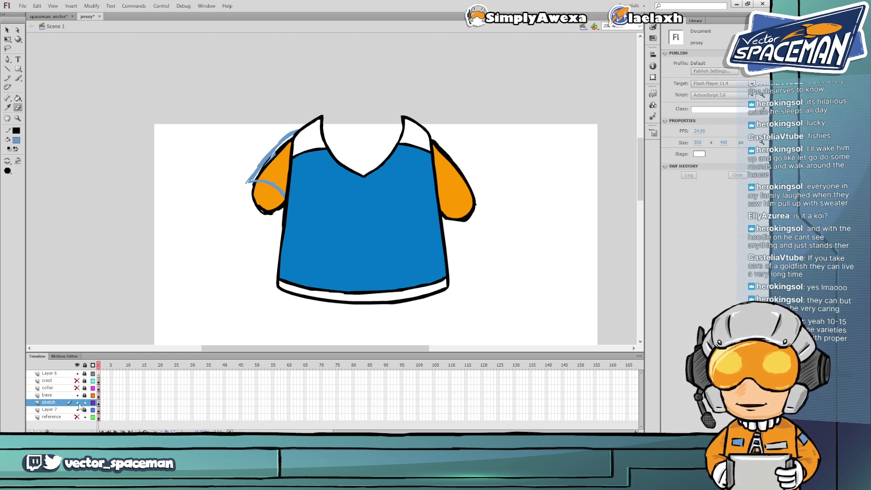
left_click(76, 402)
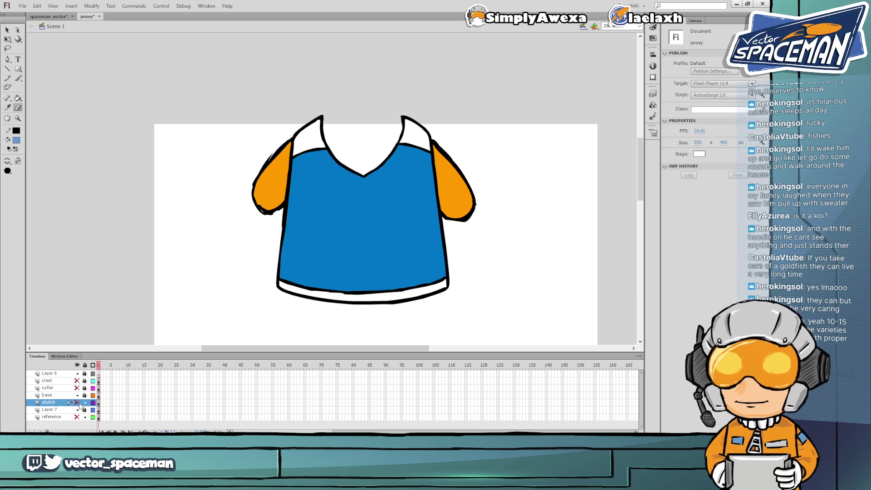
left_click(77, 403)
left_click(77, 396)
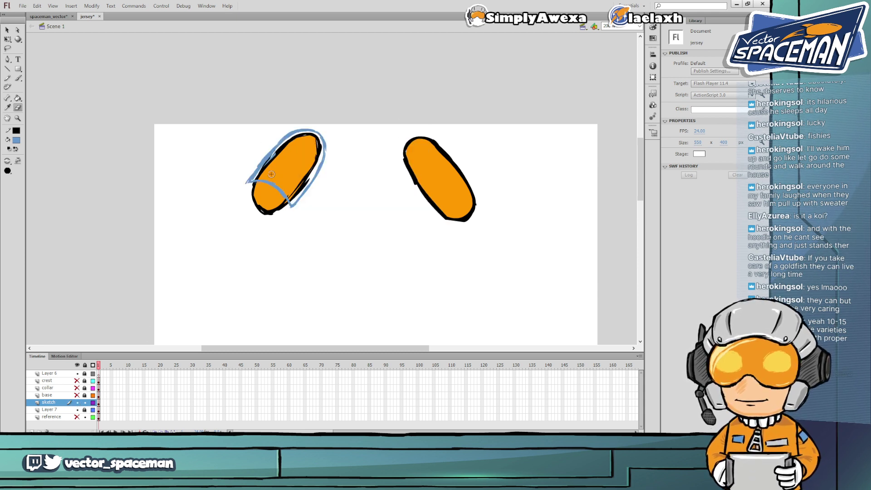
Redraw the left sleeve's curved cuff line slightly higher up the arm and erase the old cuff line
key("b")
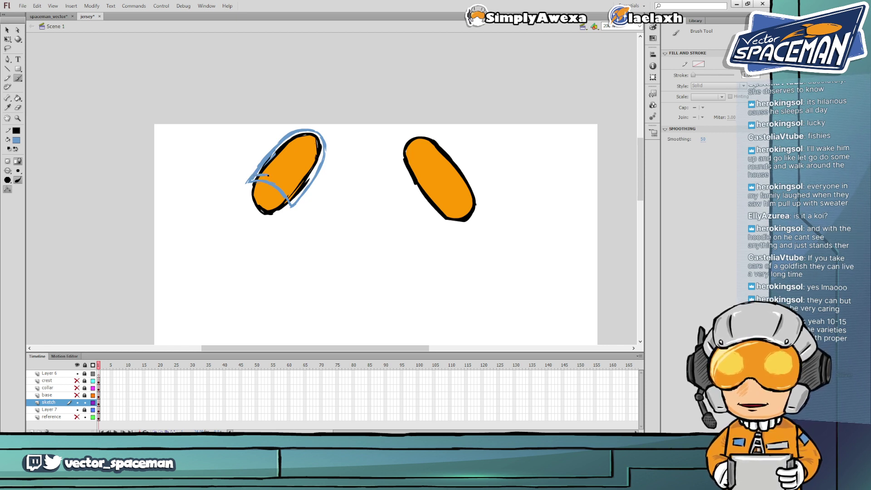
left_click_drag(274, 177, 294, 198)
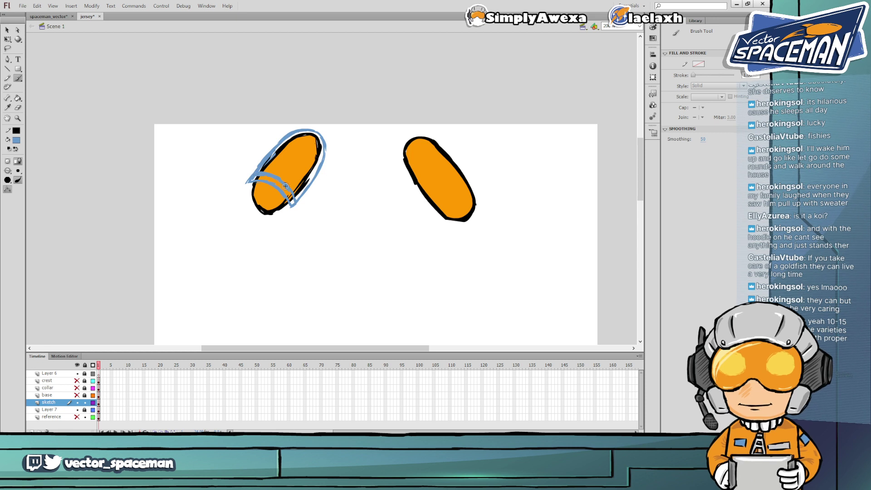
key("e")
mouse_move(255, 188)
left_mouse_down()
mouse_move(253, 181)
mouse_move(273, 188)
mouse_move(292, 204)
mouse_move(259, 182)
left_mouse_up()
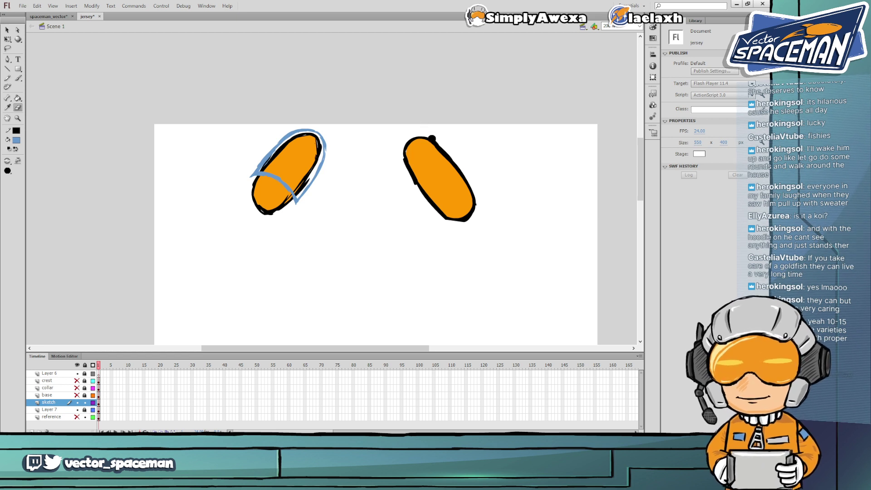
Sketch a matching blue sleeve outline with a curved cuff around the right upper arm and clean up its edges with the eraser
key("b")
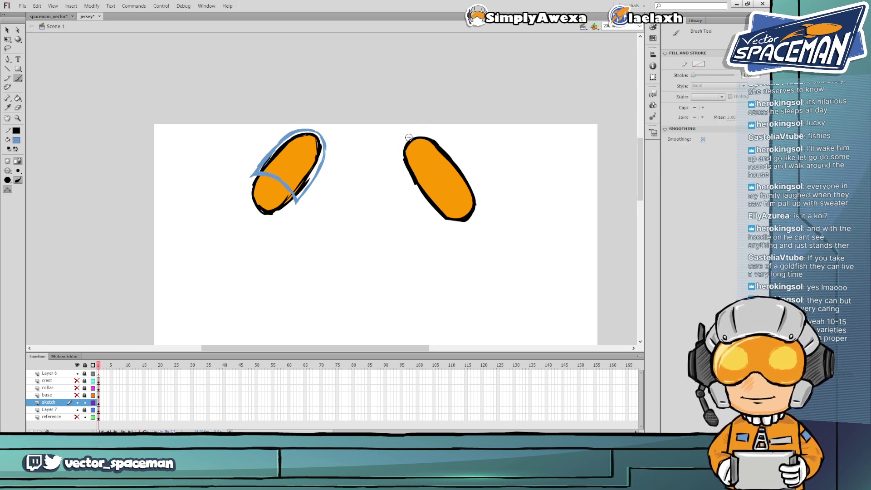
mouse_move(406, 135)
left_mouse_down()
mouse_move(410, 164)
mouse_move(403, 145)
mouse_move(415, 187)
mouse_move(401, 156)
mouse_move(422, 198)
mouse_move(402, 157)
mouse_move(420, 191)
mouse_move(403, 167)
mouse_move(427, 205)
left_mouse_up()
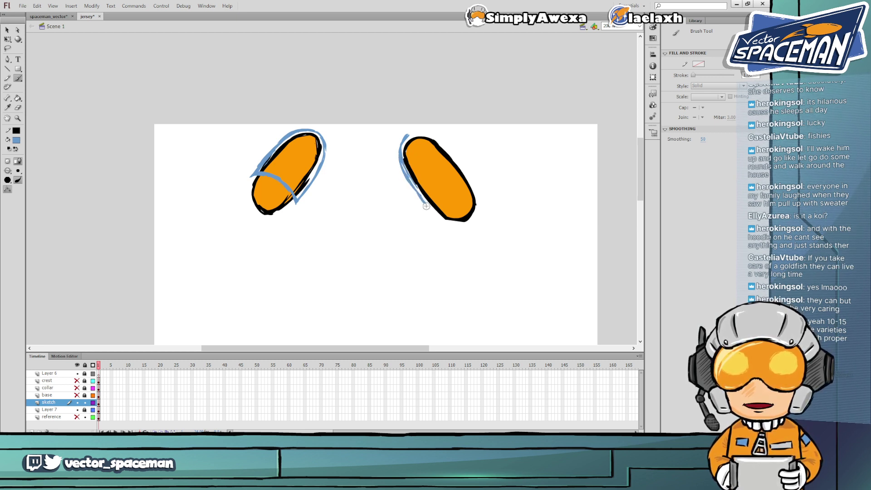
mouse_move(434, 191)
left_mouse_down()
mouse_move(461, 180)
mouse_move(475, 189)
left_mouse_up()
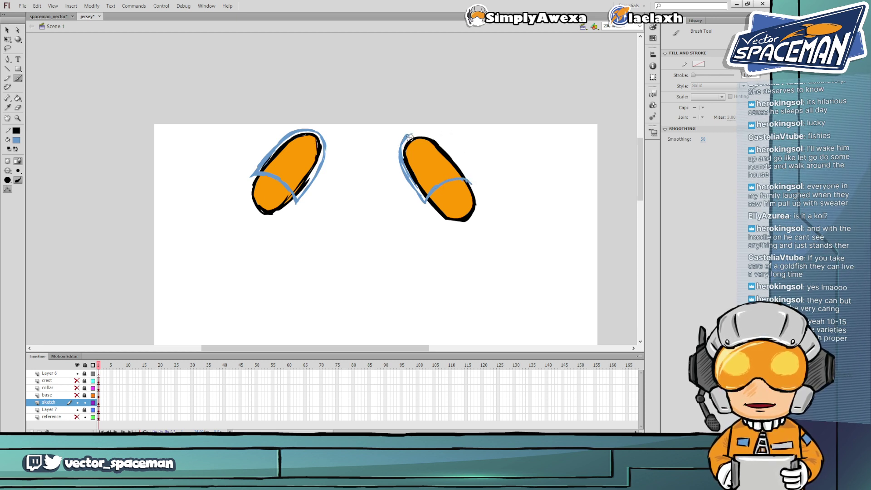
mouse_move(409, 136)
left_mouse_down()
mouse_move(443, 143)
mouse_move(470, 179)
left_mouse_up()
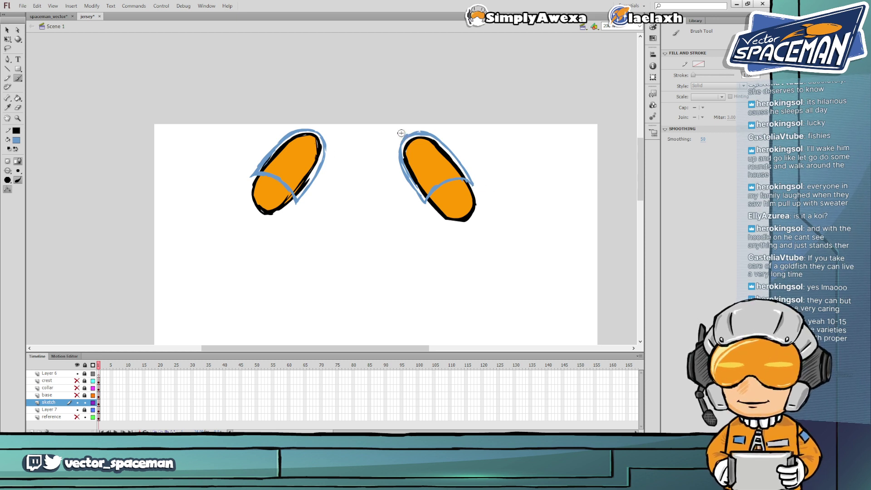
key("e")
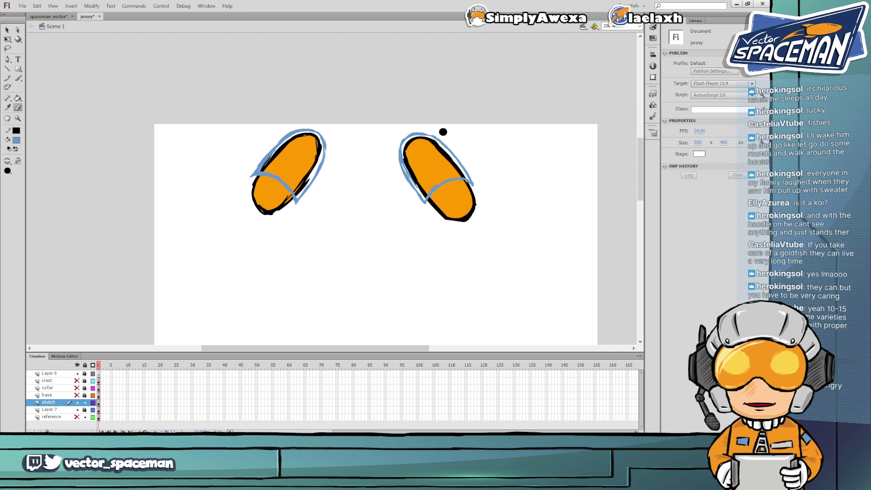
left_click_drag(477, 189, 467, 188)
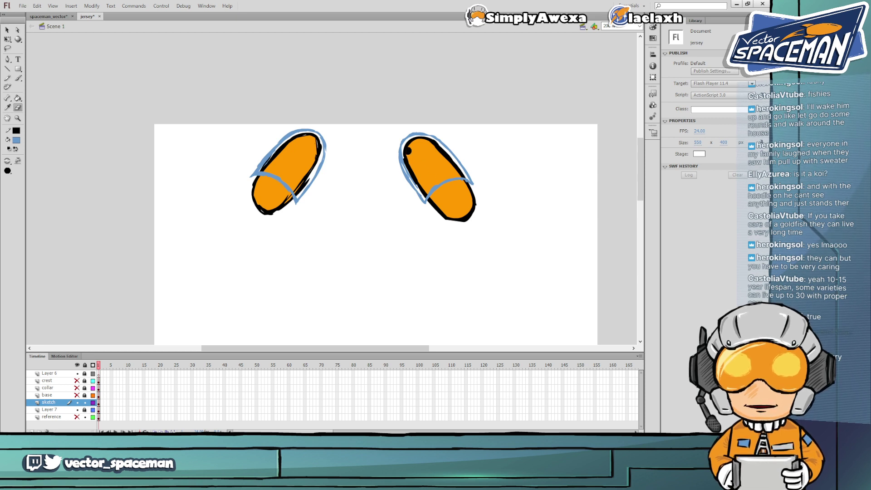
left_click_drag(409, 165, 421, 183)
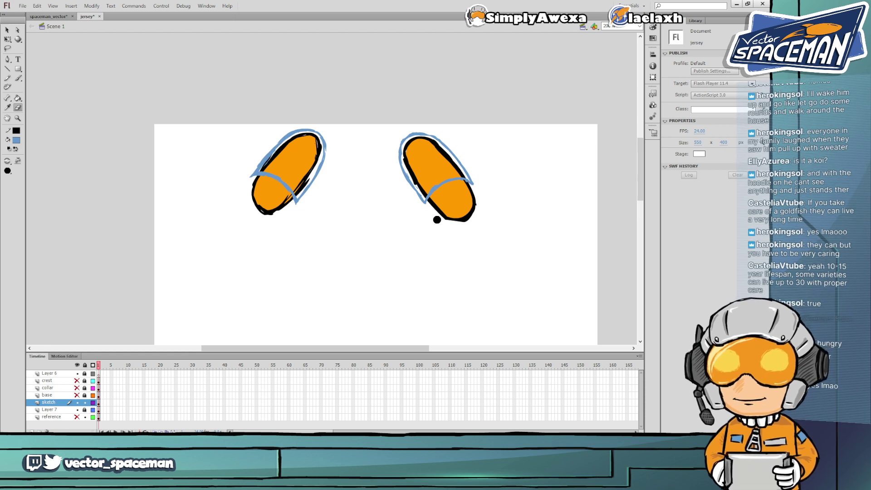
Switch to the spaceman_vector document and look over the character's separate body and clothing parts
left_click(42, 17)
scroll(281, 178, "up", 2)
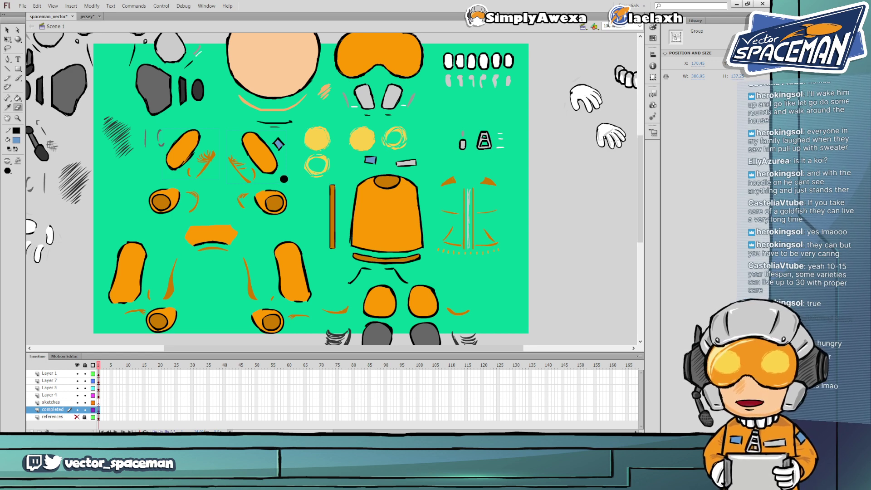
scroll(284, 177, "up", 2)
scroll(284, 177, "down", 2)
scroll(284, 178, "up", 2)
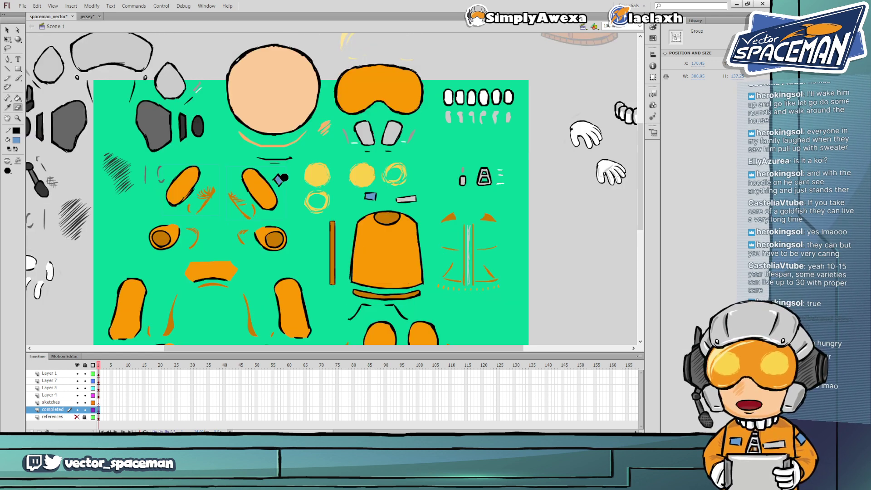
scroll(284, 178, "up", 4)
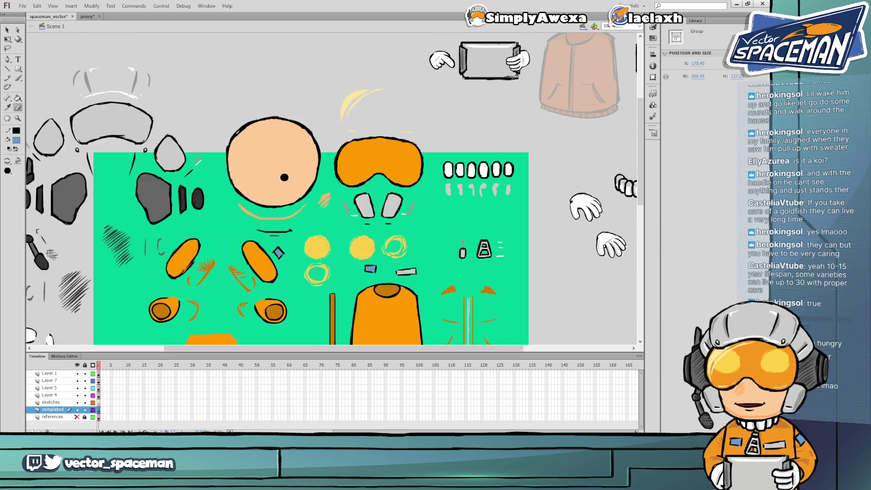
scroll(284, 177, "down", 6)
scroll(405, 273, "up", 3)
left_click_drag(390, 348, 440, 347)
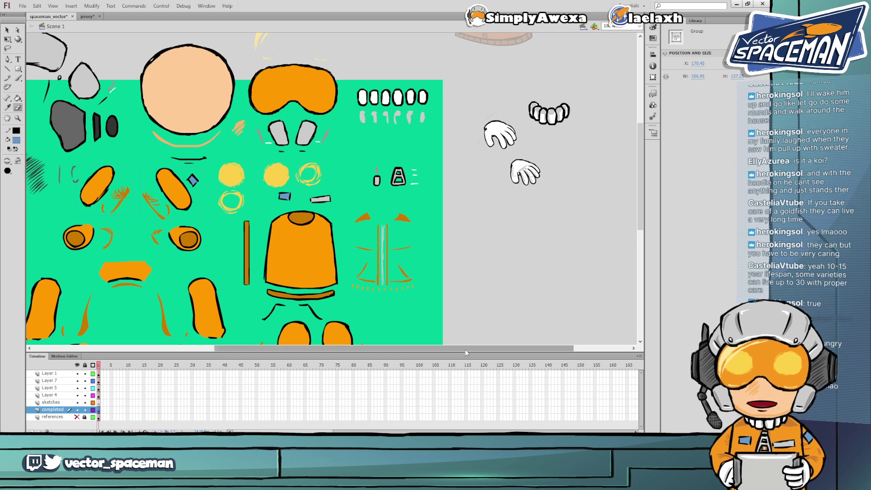
left_click_drag(465, 350, 430, 346)
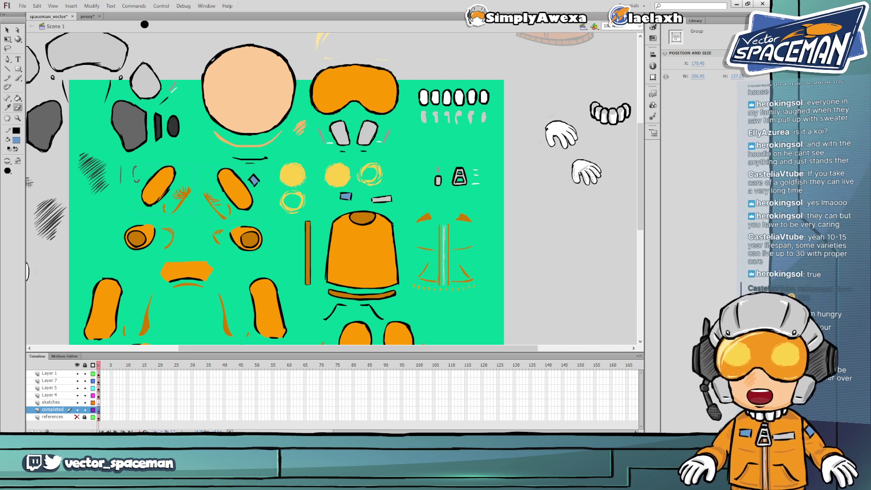
Switch to the jersey document, show the reference layer, and check the sleeve sketch against the base and collar by toggling those layers' visibility
left_click(90, 18)
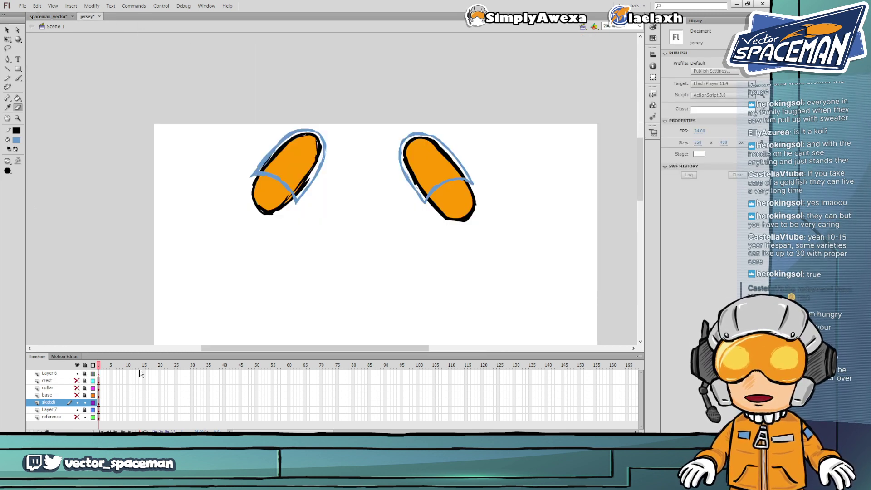
left_click(77, 417)
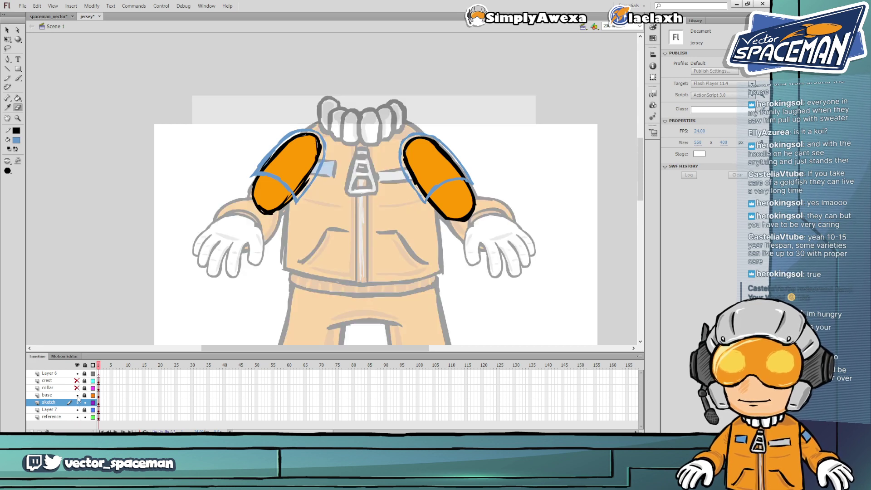
left_click(77, 395)
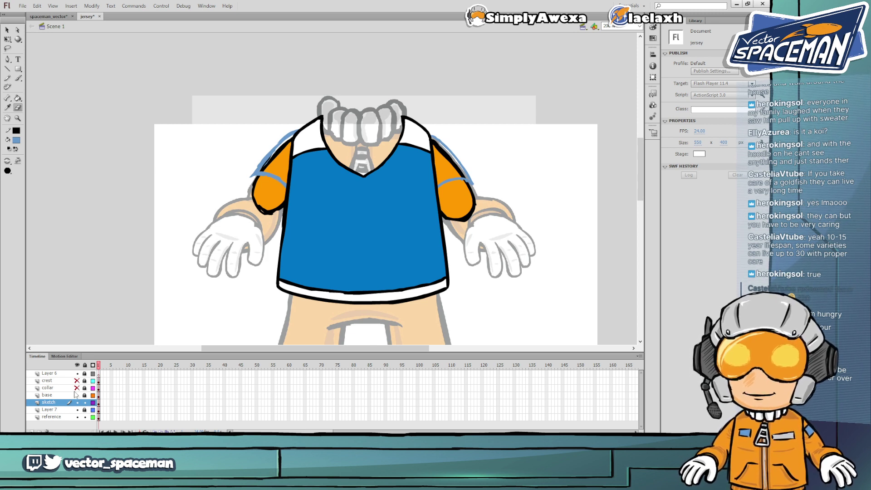
left_click(77, 388)
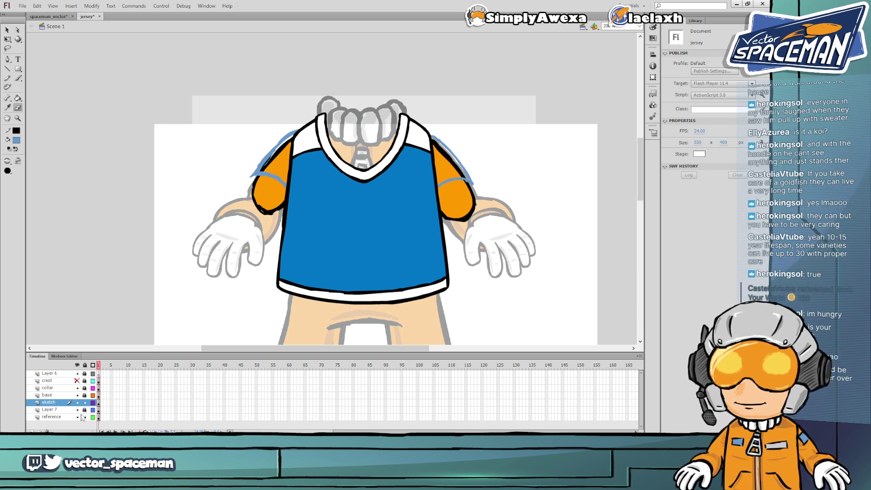
left_click(58, 403)
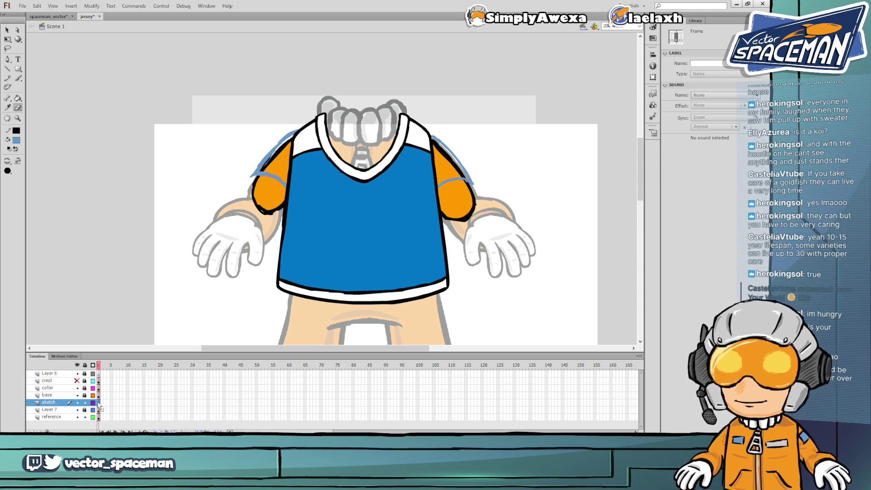
left_click(85, 418)
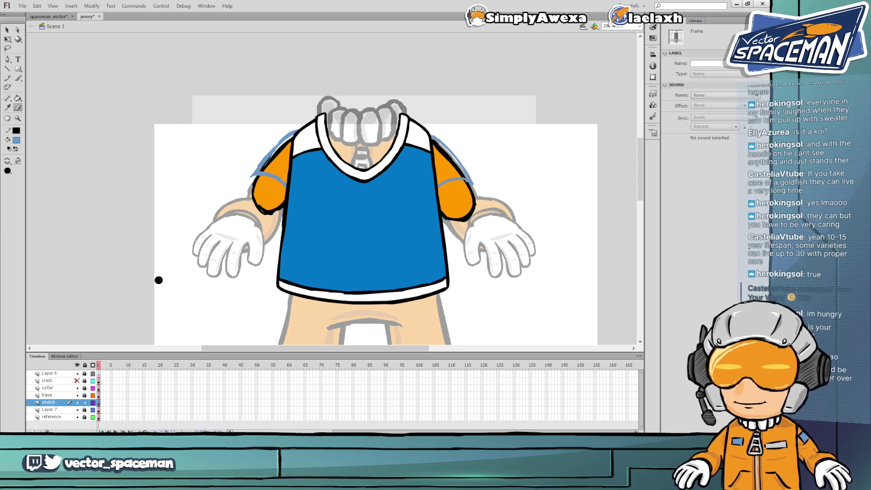
key("v")
left_click(146, 295)
key("e")
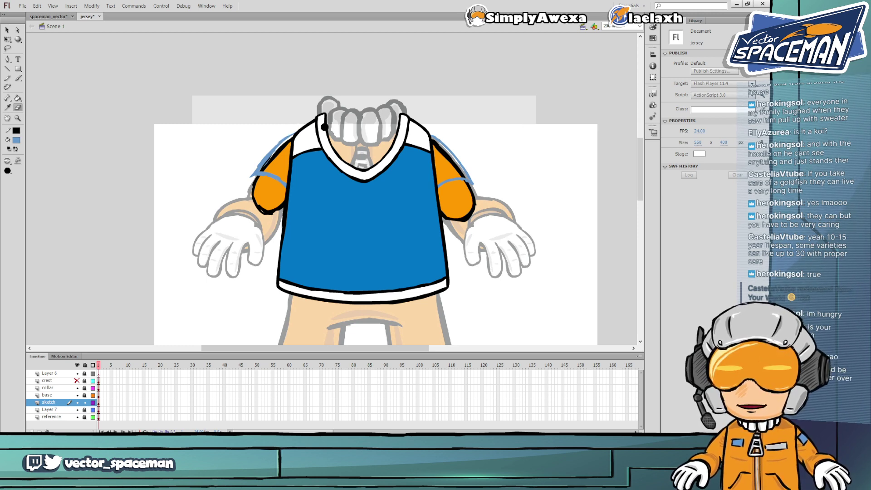
key("b")
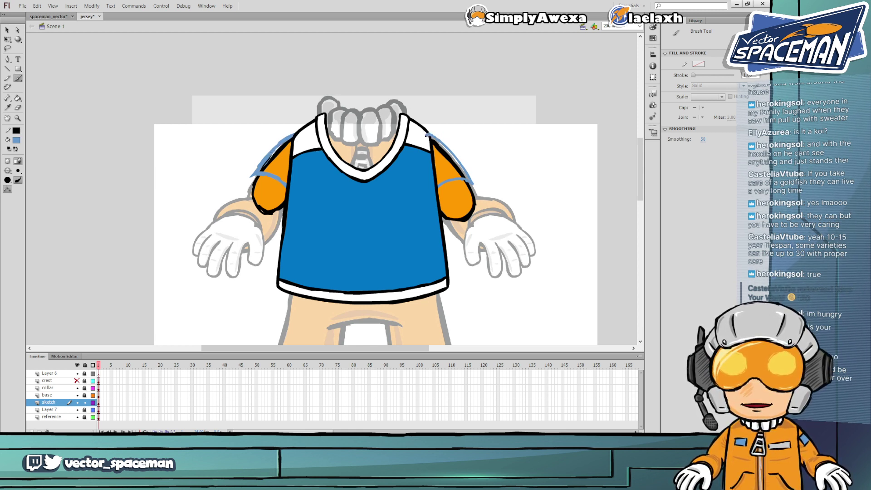
left_click(77, 395)
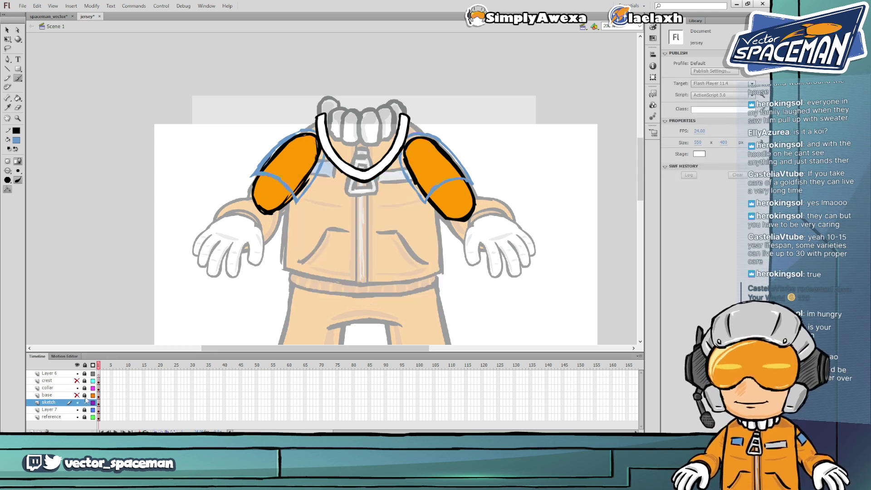
left_click(77, 388)
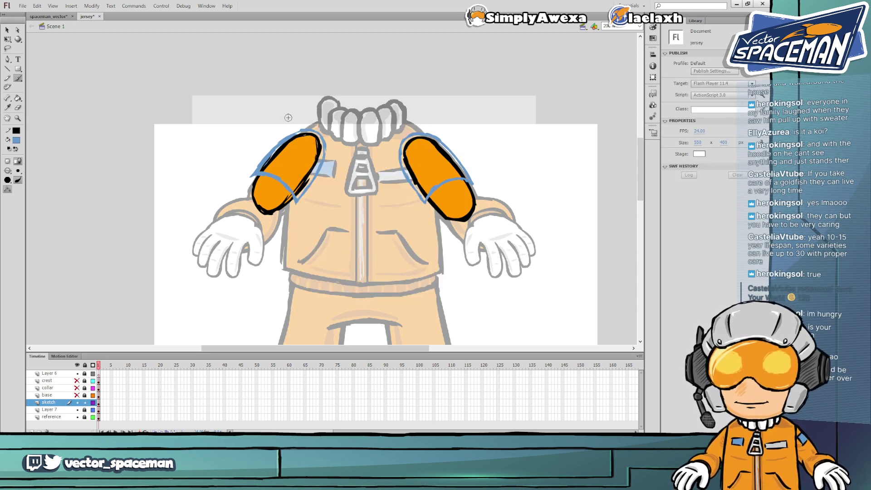
Touch up the blue outlines of both sleeves with the brush and eraser, cleaning the right sleeve's inner edge
key("b")
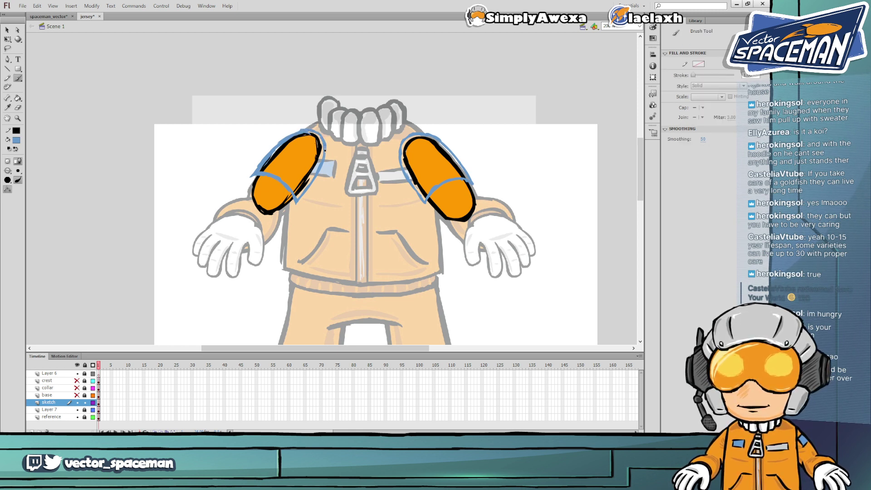
key("e")
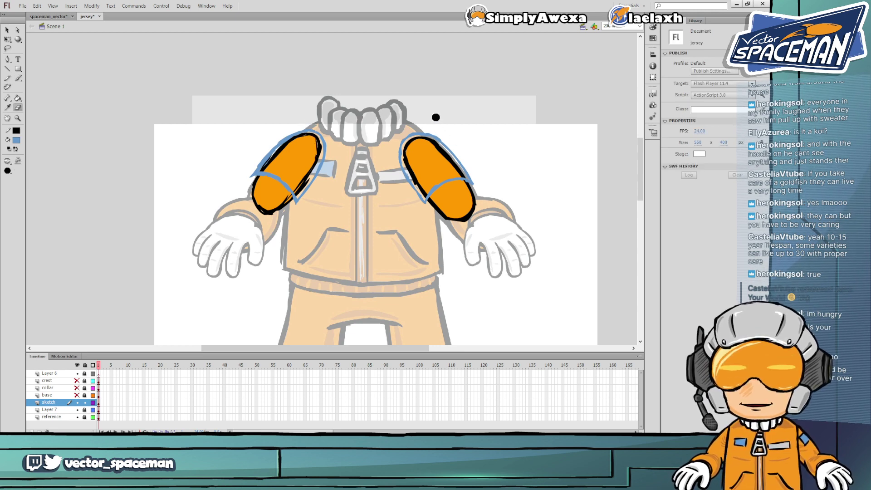
key("b")
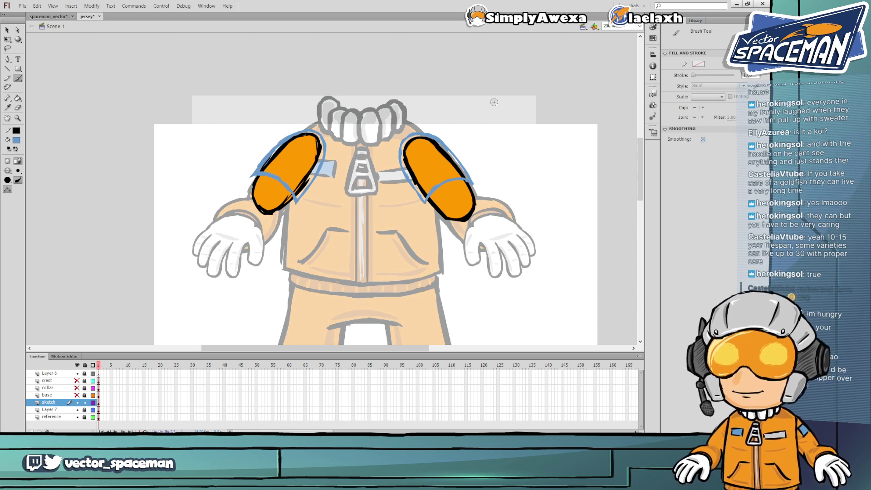
key("v")
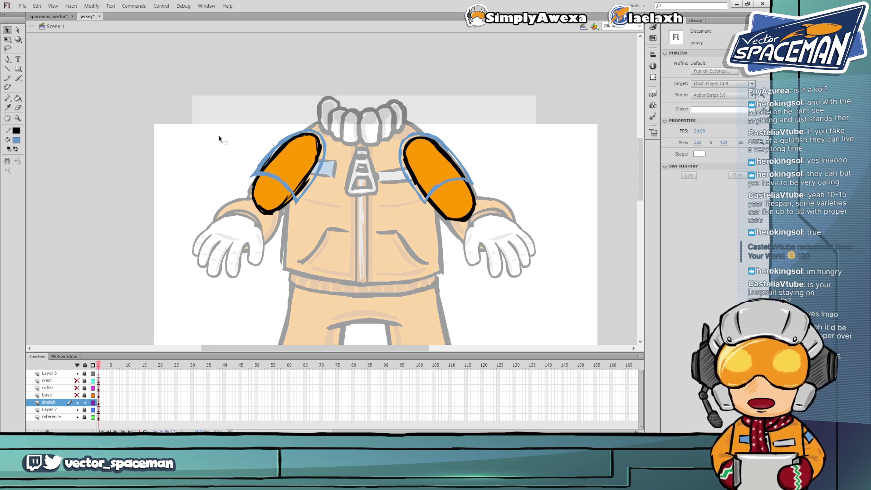
key("e")
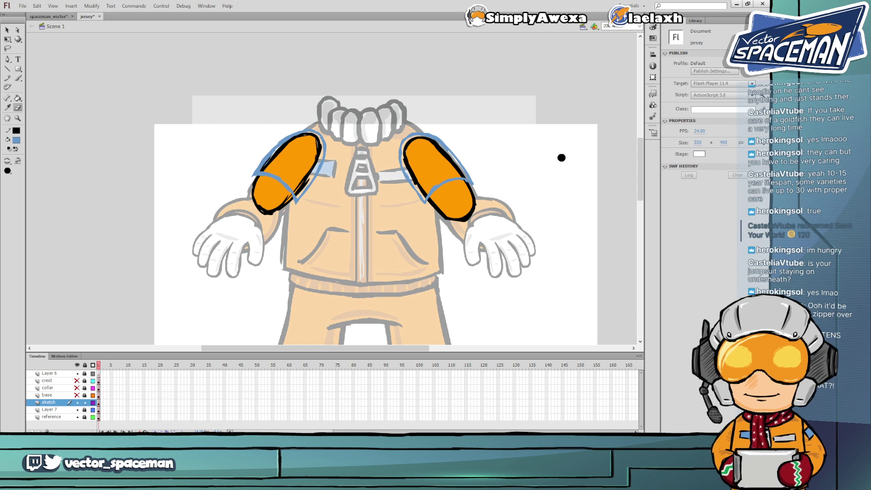
left_click_drag(411, 169, 414, 179)
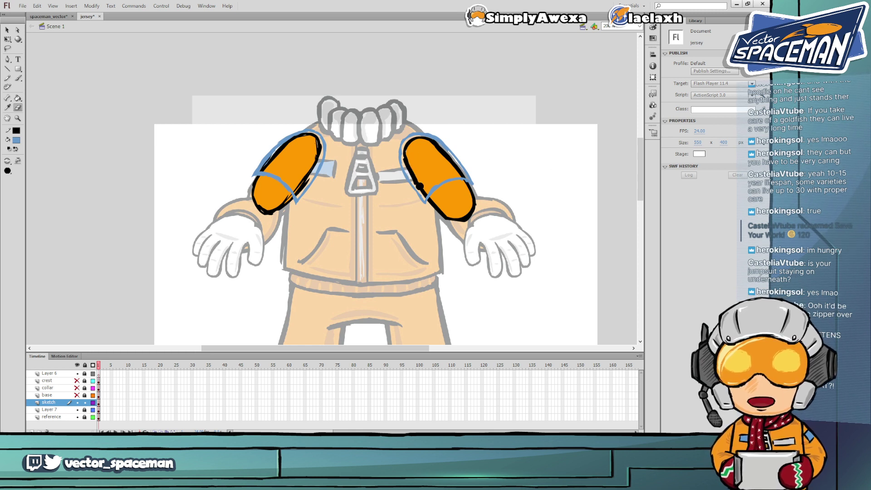
key("b")
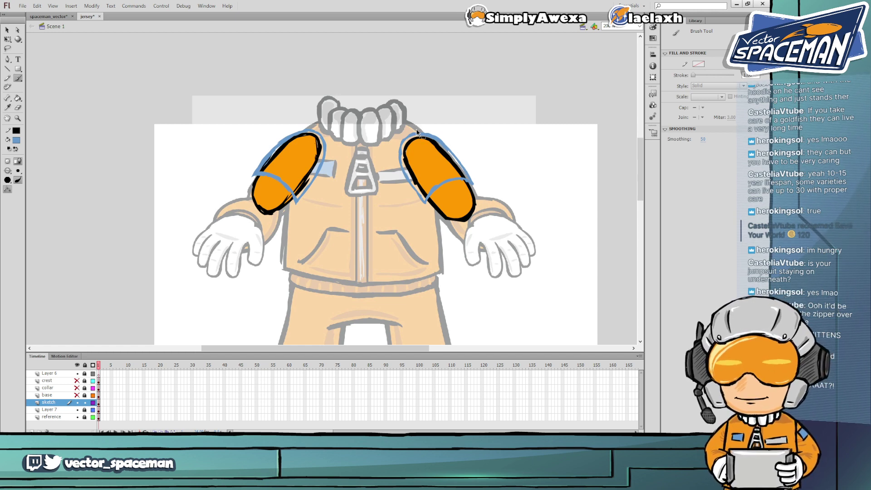
Recolour the blue outlines of both sleeves black
key("v")
left_click_drag(219, 111, 510, 234)
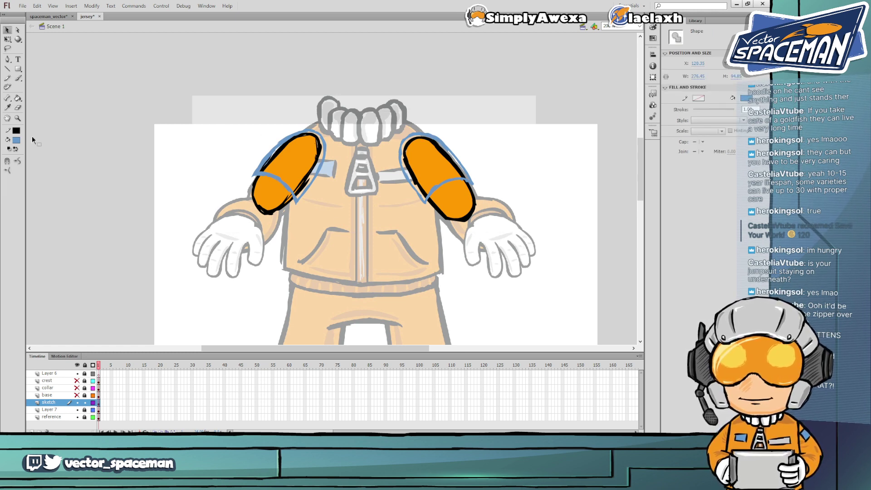
left_click(17, 139)
left_click(31, 165)
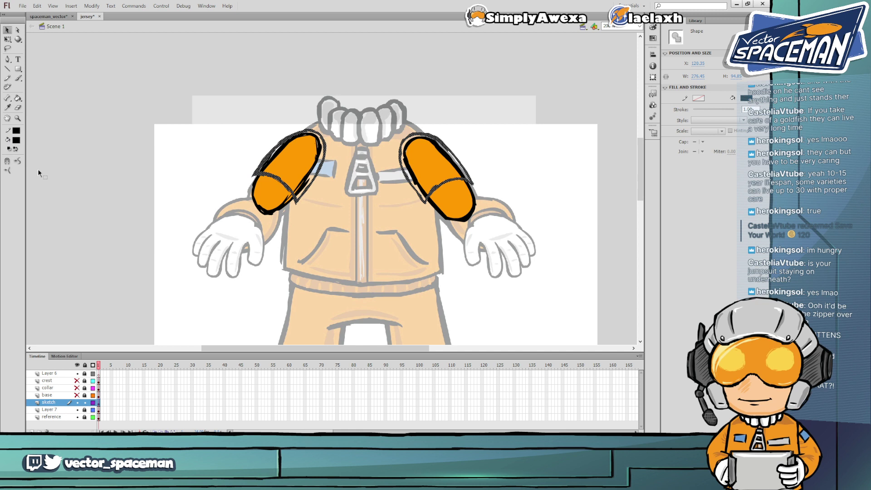
left_click(353, 186)
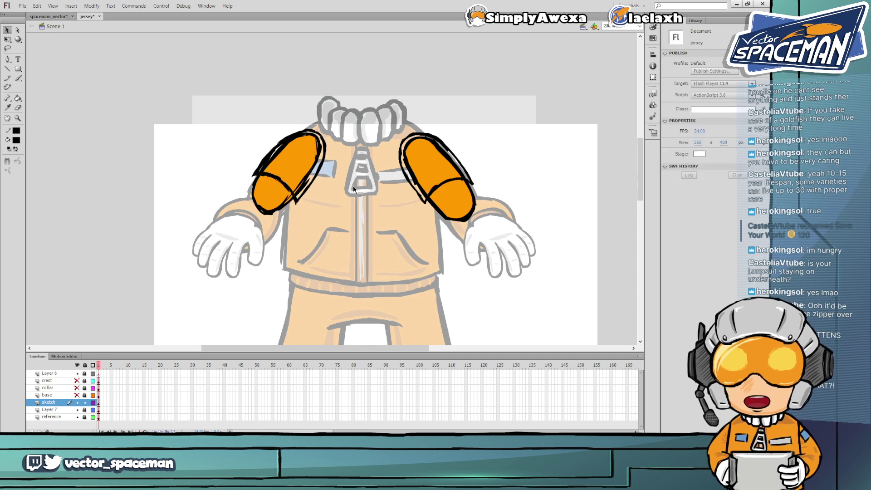
Fill the interiors of both sleeves with white down to the cuff lines using the Paint Bucket
left_click(18, 98)
left_click(16, 140)
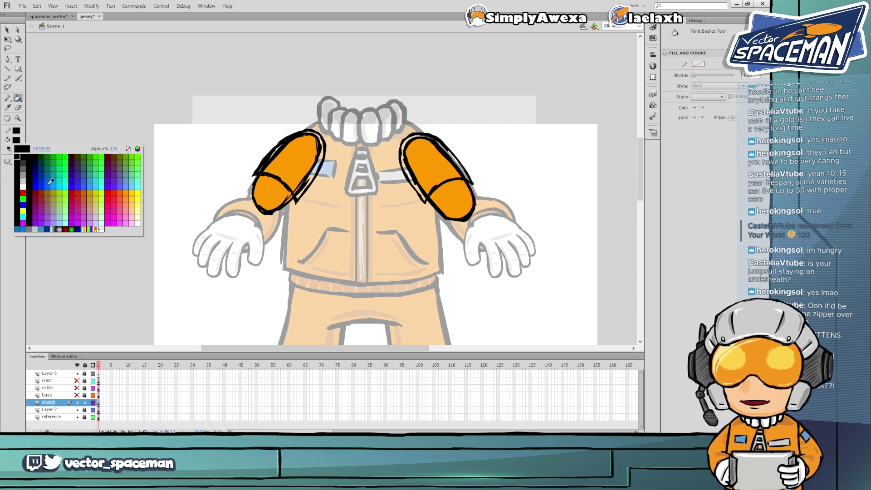
left_click(24, 184)
left_click(279, 152)
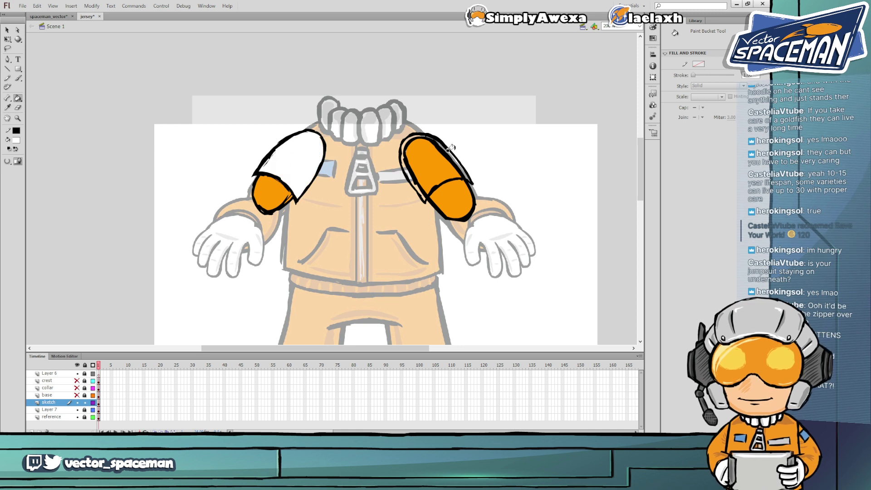
left_click(433, 152)
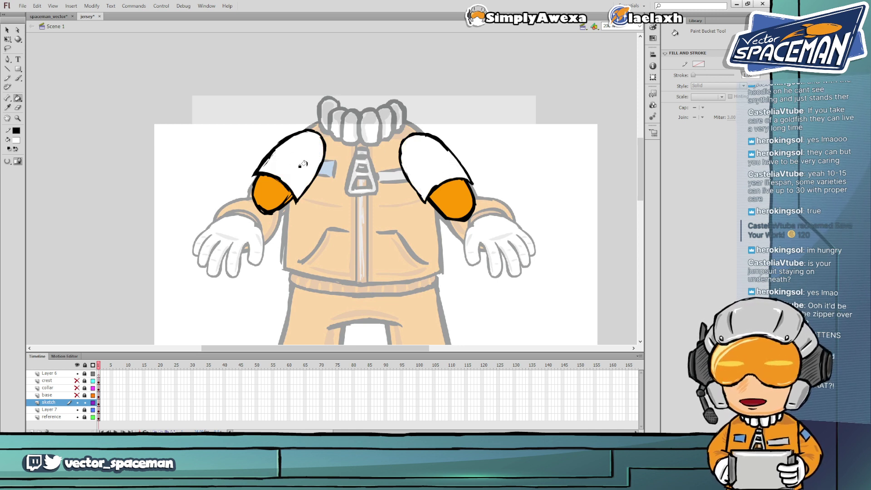
Refine the right sleeve's outline near the cuff with brush touch-ups, sampling the outline's black
key("b")
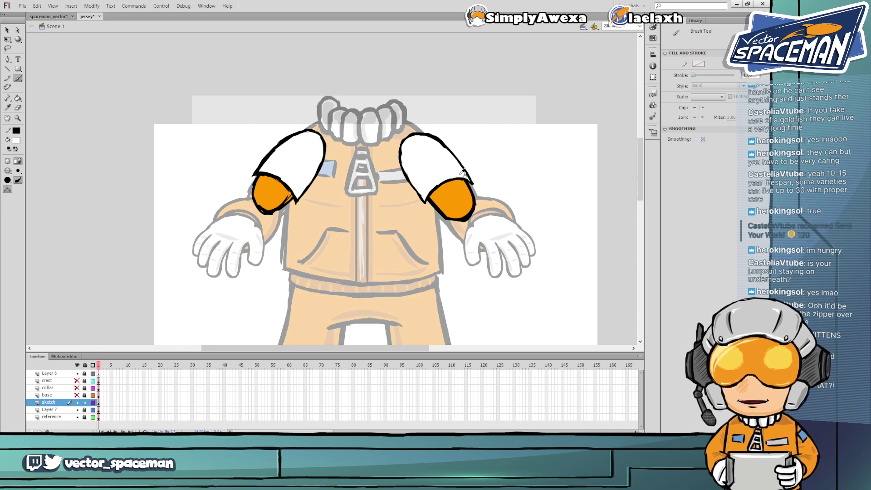
key("i")
left_click(449, 179)
key("b")
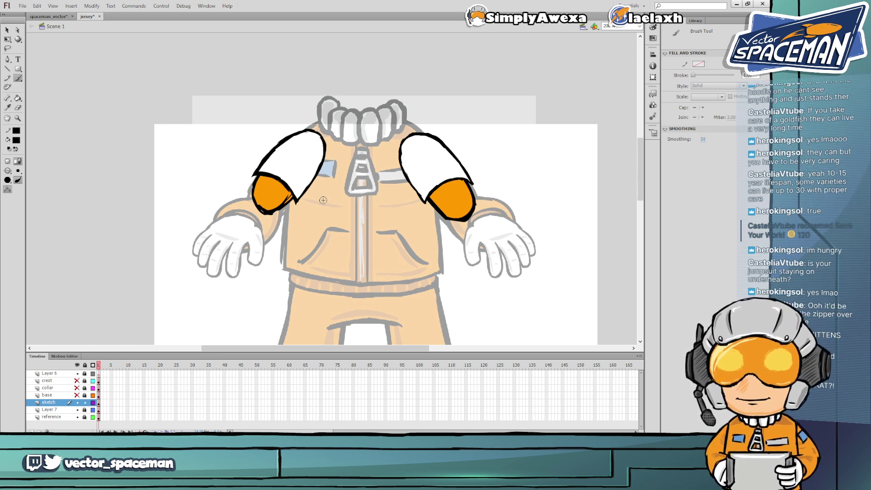
Sample the sleeve's white and paint over the inner side of the left sleeve's cuff line to even it out
key("i")
left_click(294, 178)
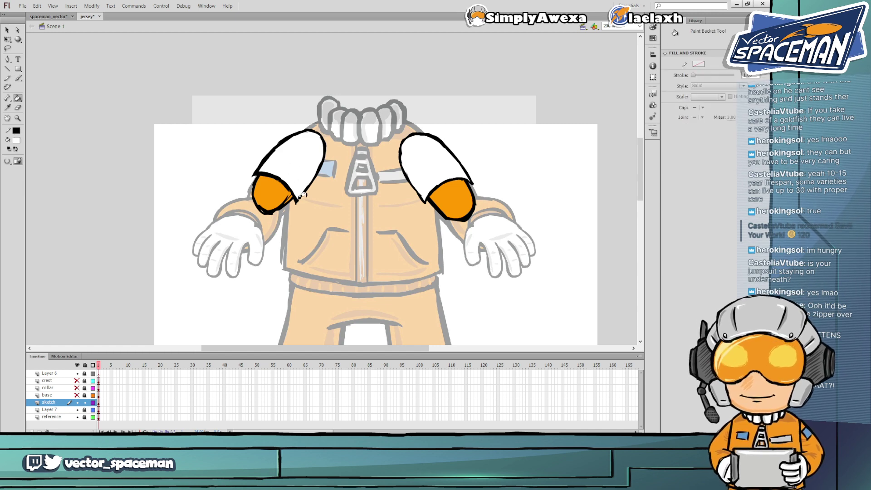
key("b")
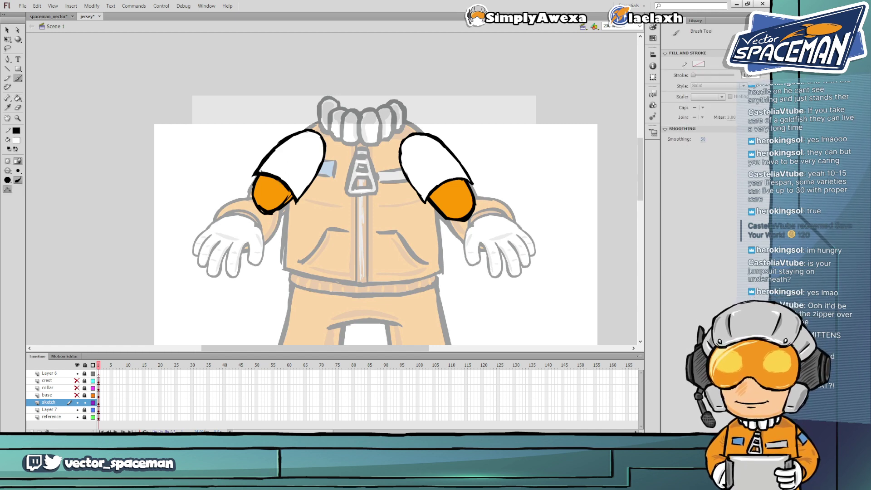
left_click_drag(271, 174, 279, 176)
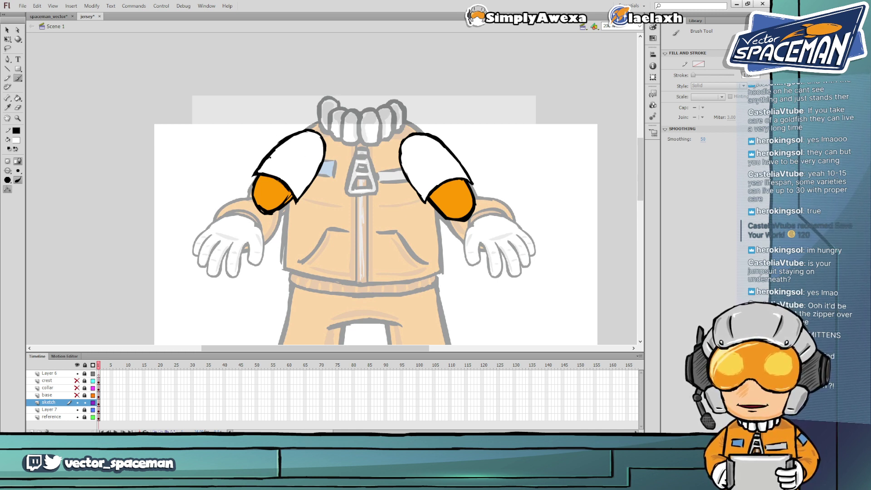
key("b")
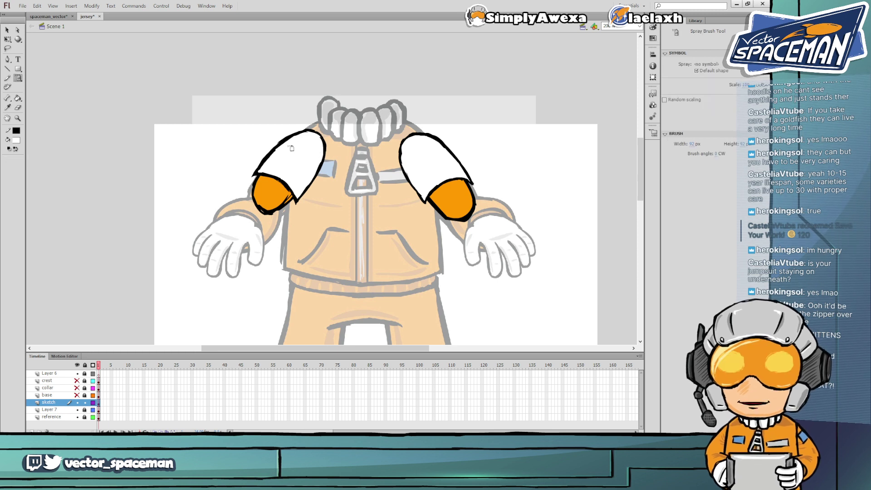
Sample the outline's black and touch up the cuff lines of both sleeves with the Brush and Eraser
key("k")
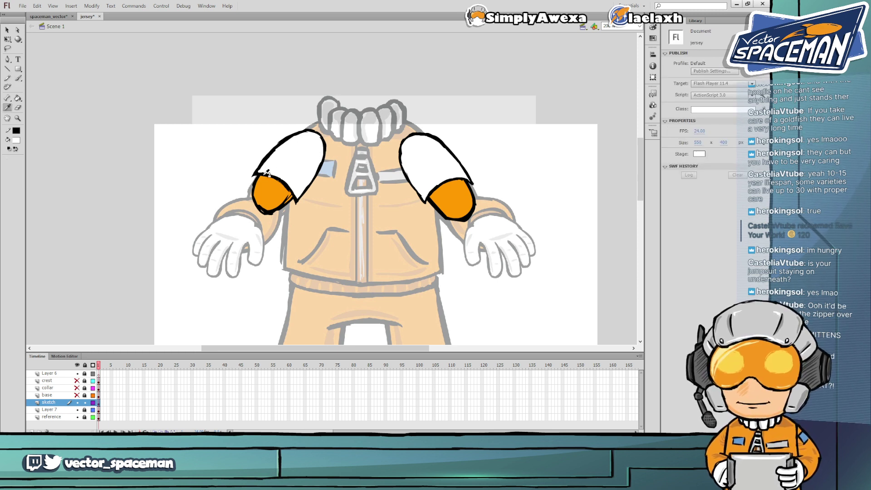
key("b")
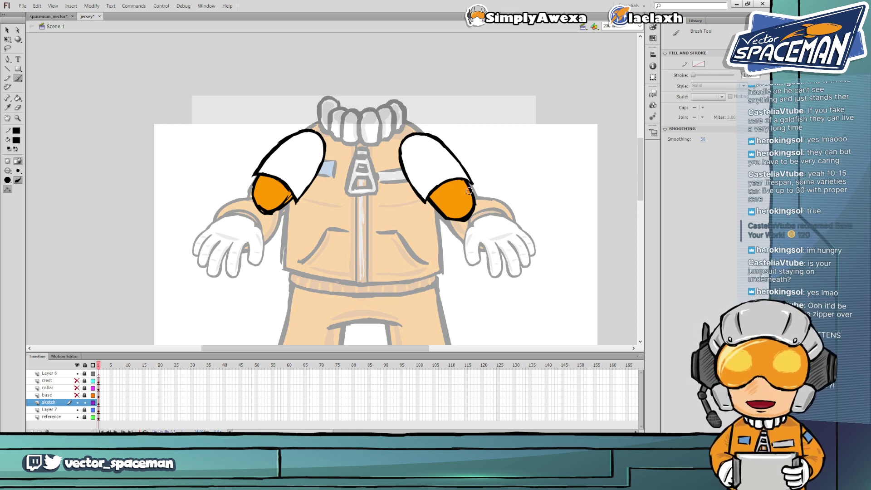
key("e")
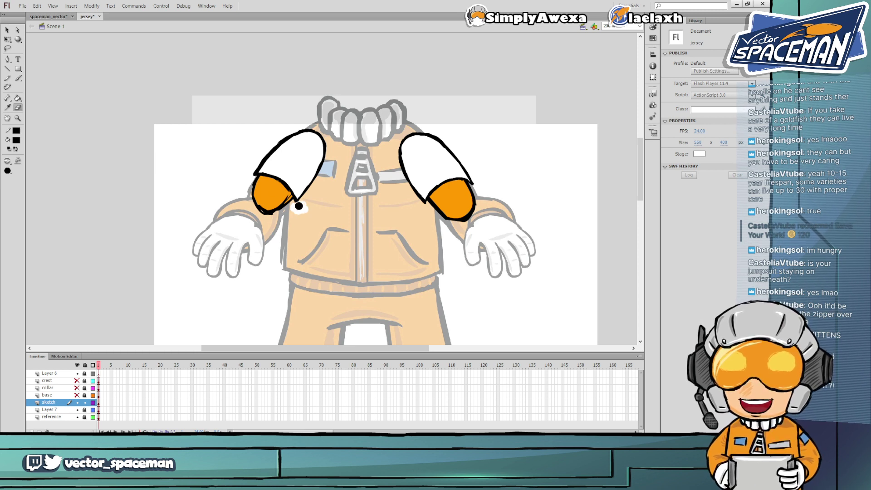
key("b")
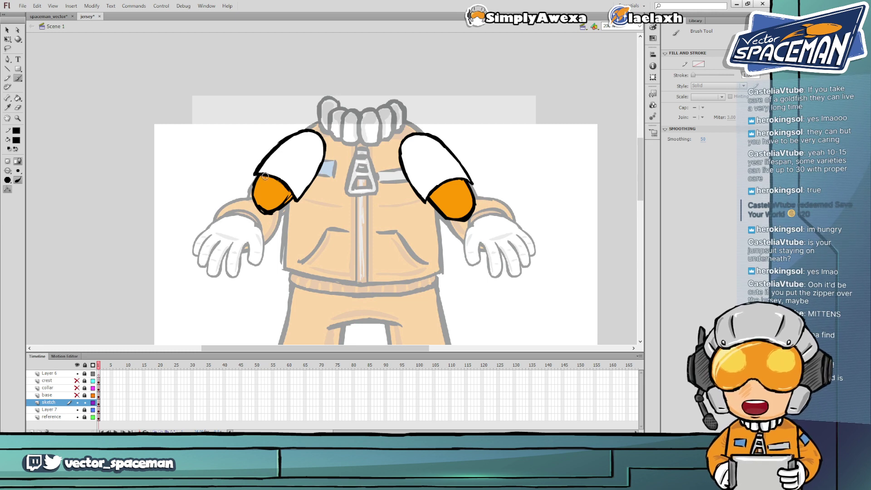
Refine the right sleeve's outer outline from shoulder to cuff, alternating eraser trims with black brush strokes
key("e")
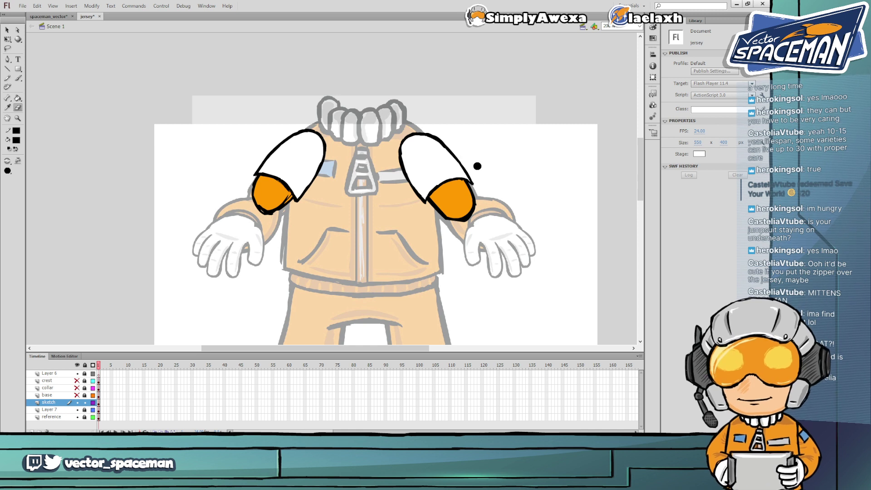
key("b")
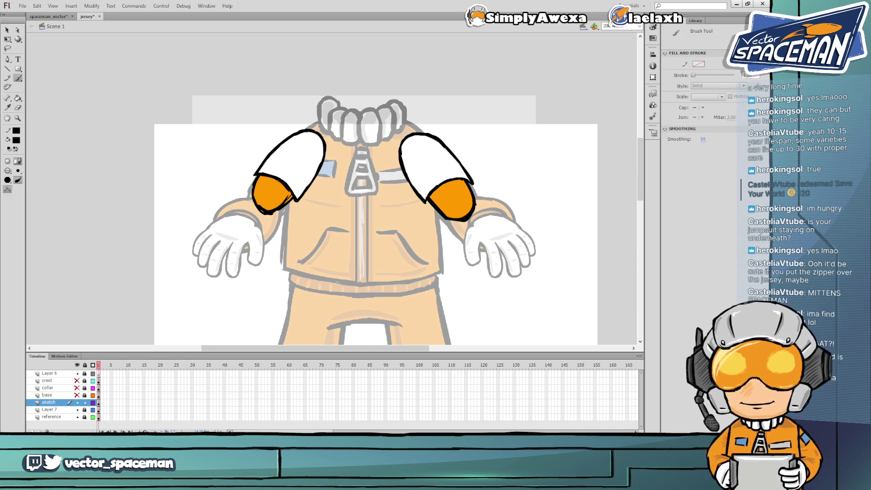
key("e")
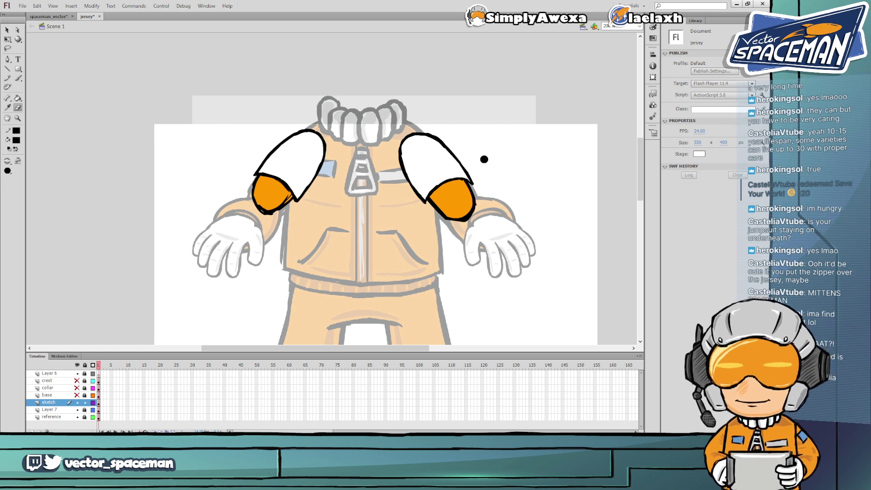
key("b")
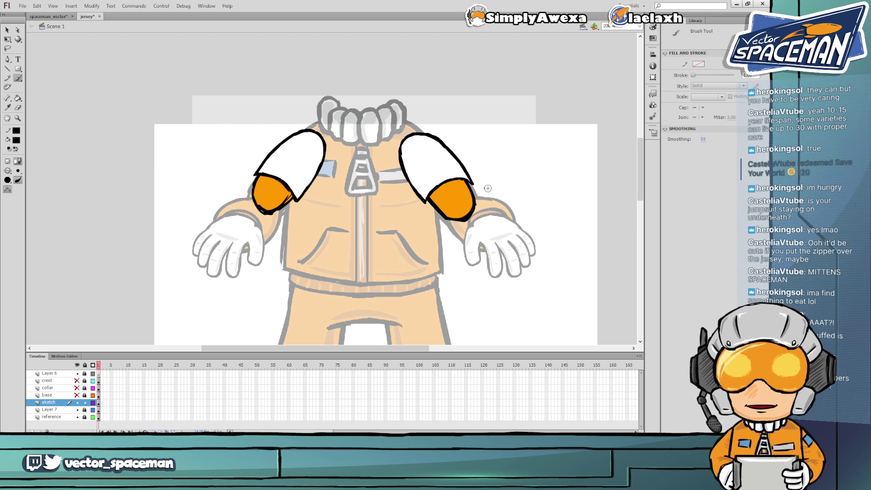
key("e")
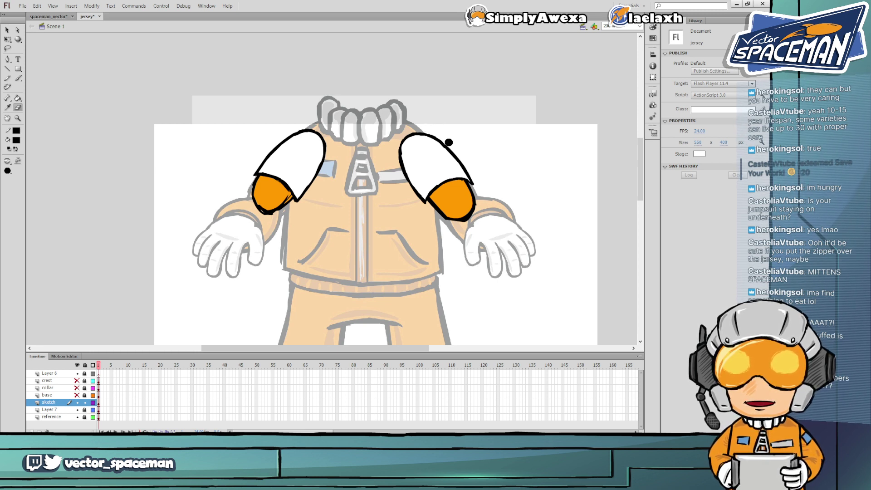
key("b")
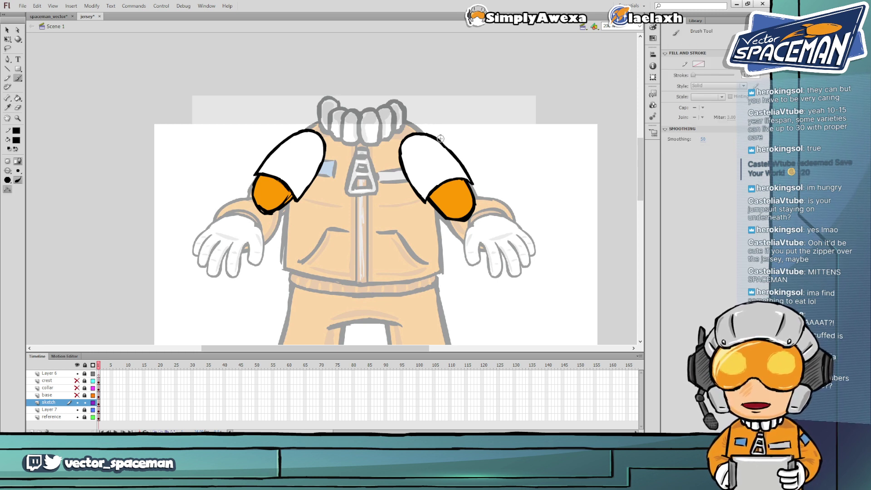
left_click_drag(455, 156, 459, 159)
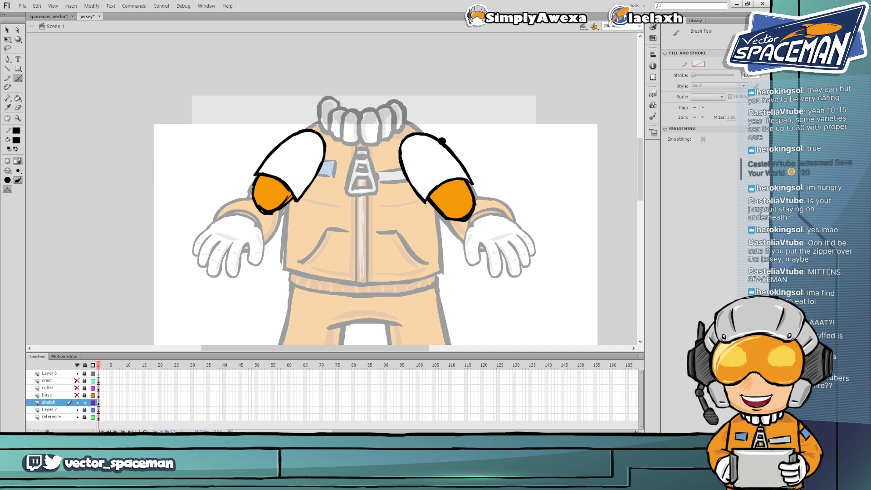
Clean up the inner end of the left sleeve's cuff line with the Eraser and black brush touch-ups
key("e")
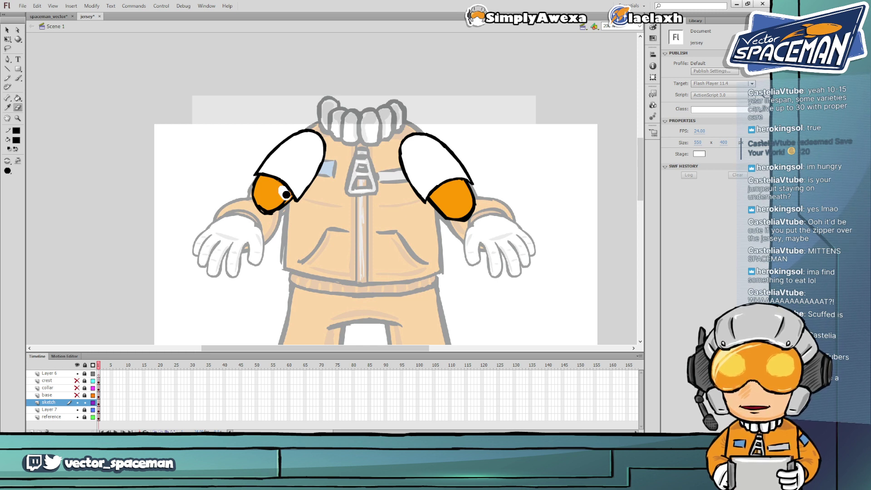
left_click_drag(283, 192, 278, 187)
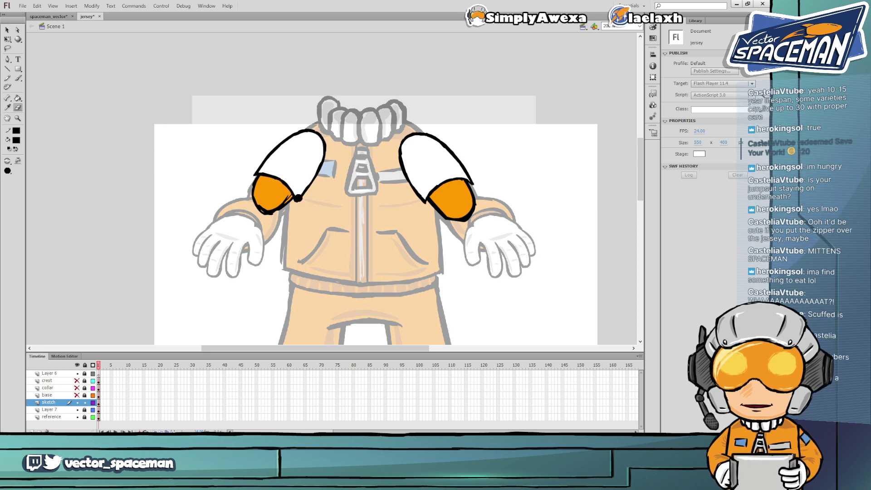
key("b")
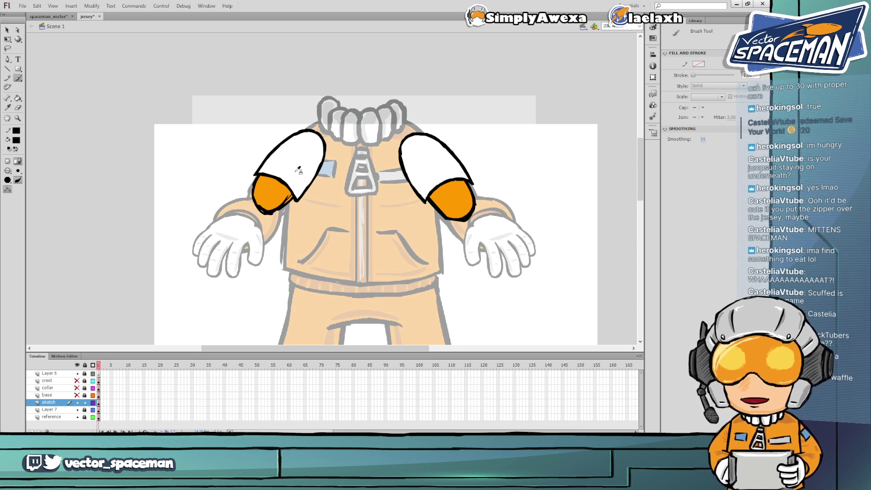
key("i")
key("b")
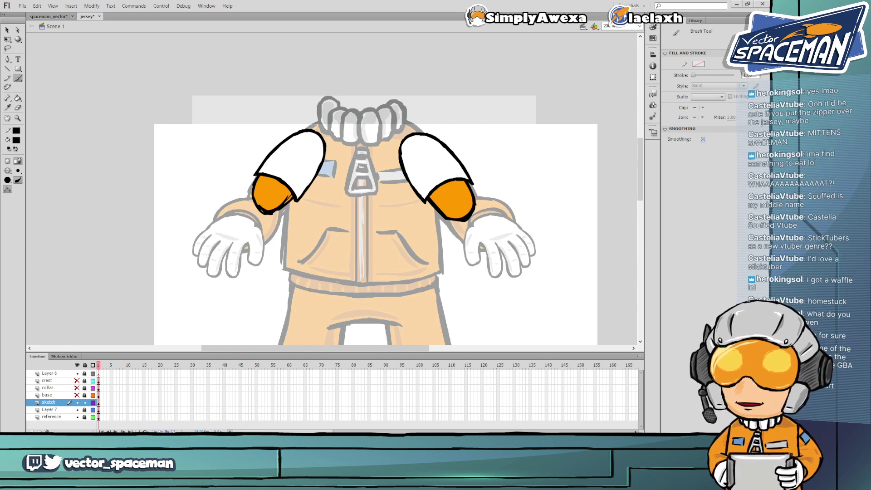
Save the jersey document
key("super+d")
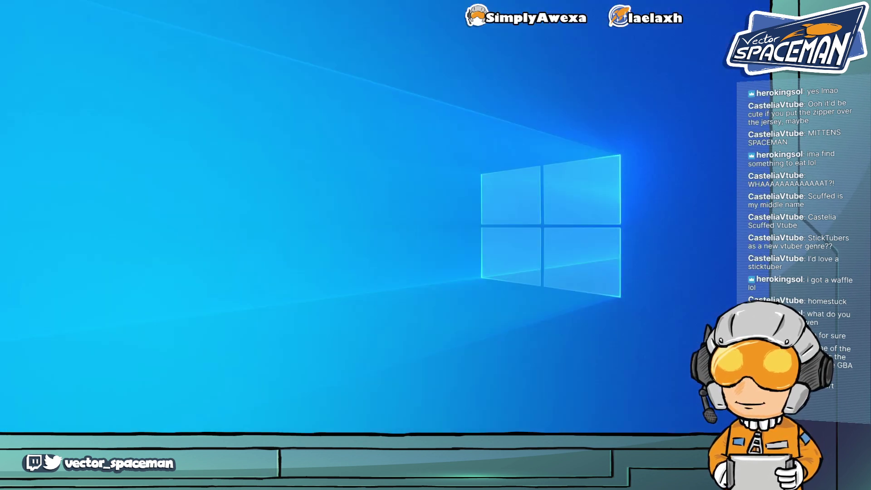
key("super+d")
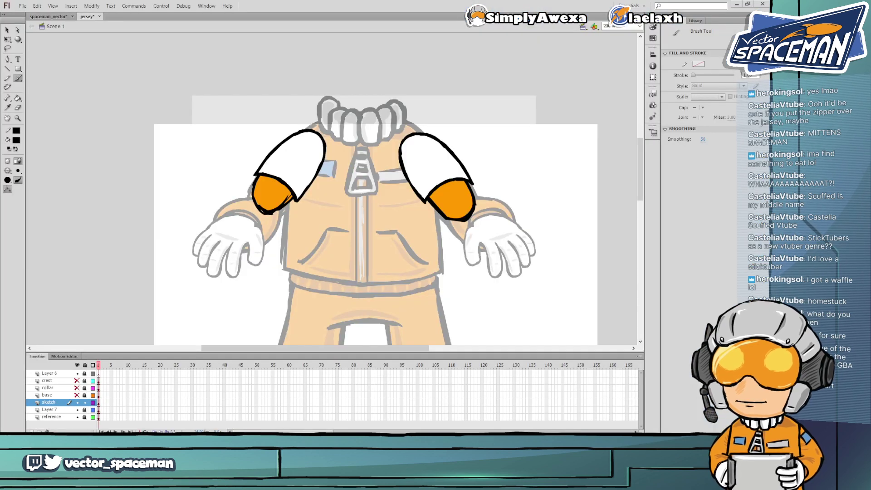
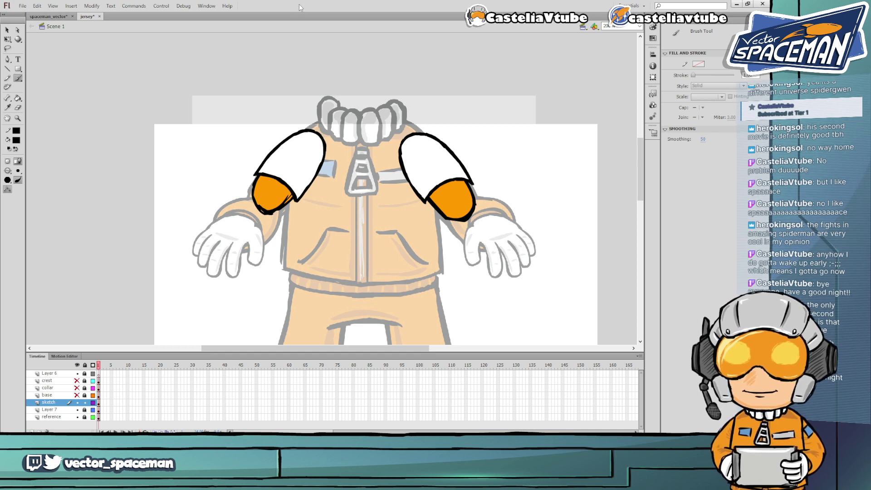
key("ctrl+s")
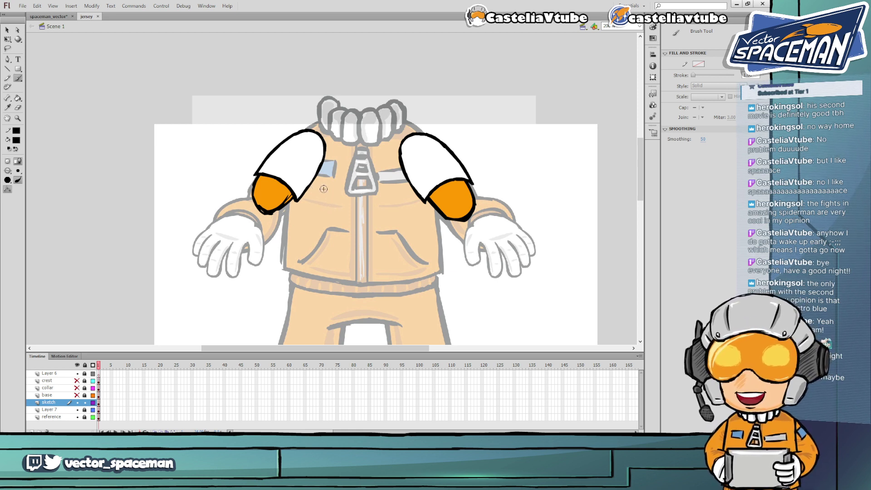
Add a new layer directly above Layer 7, beneath the sketch layer
left_click(50, 410)
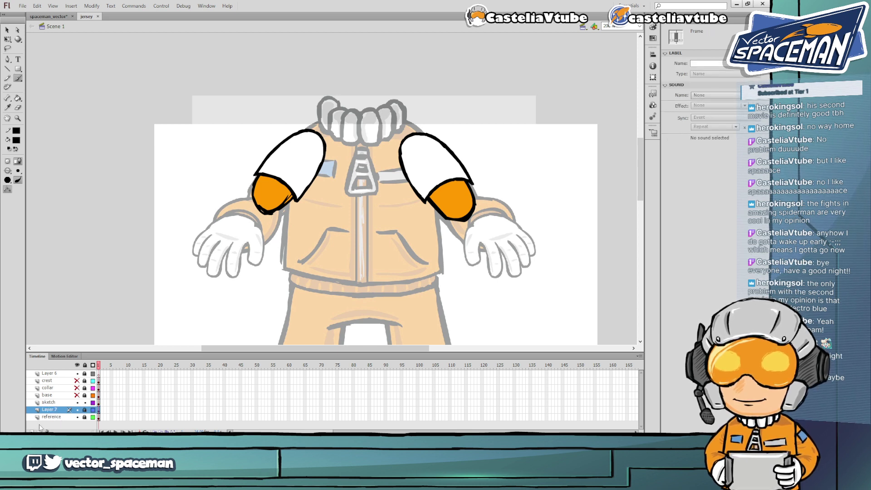
left_click(41, 417)
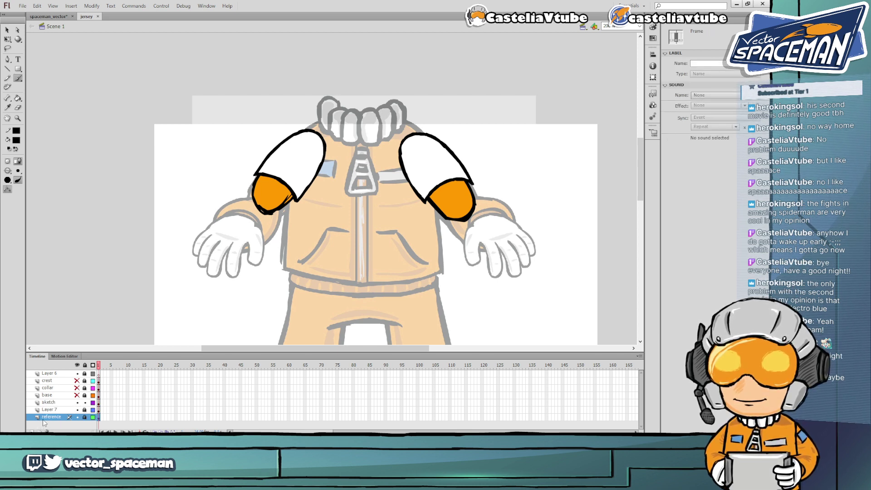
left_click(47, 409)
left_click(31, 431)
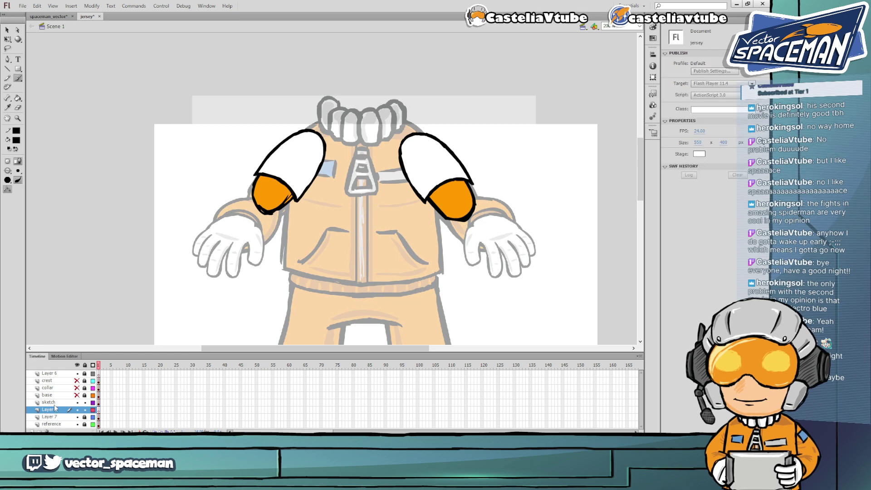
Rename the sketch layer as arms
left_click(51, 413)
left_click(51, 403)
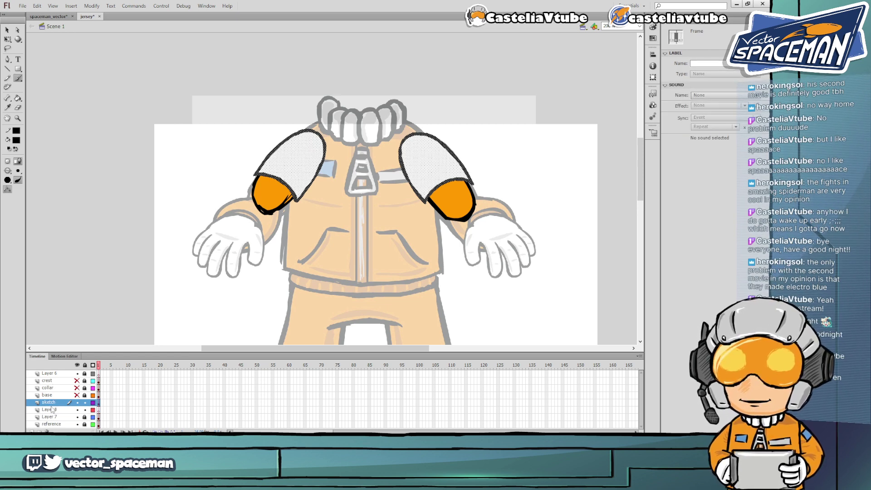
double_click(49, 402)
type("arms")
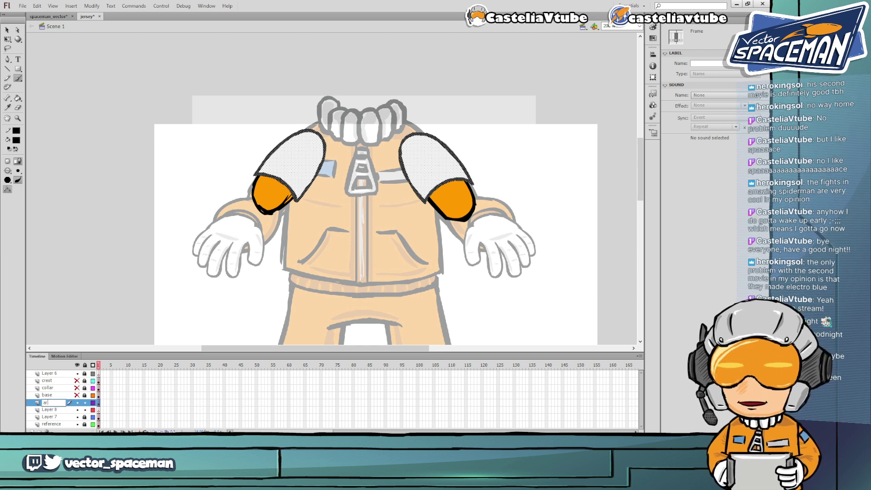
key("Return")
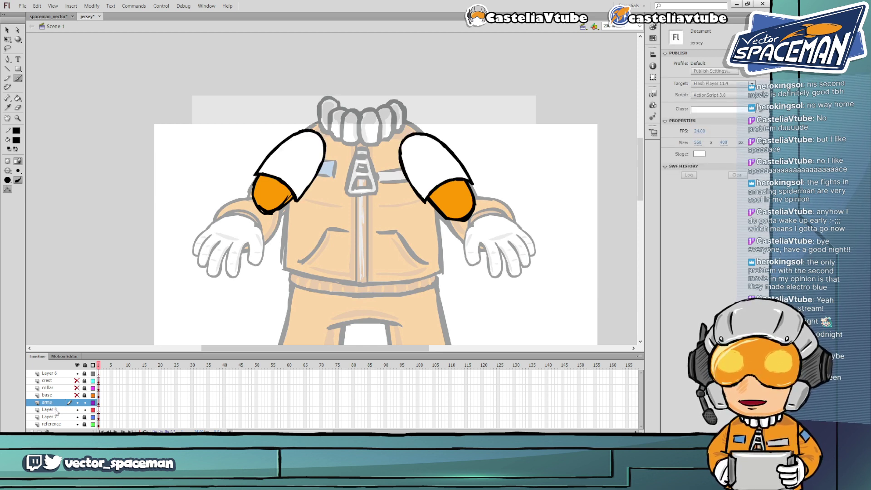
Rename the new layer beneath arms as arms_backside
left_click(54, 410)
double_click(51, 410)
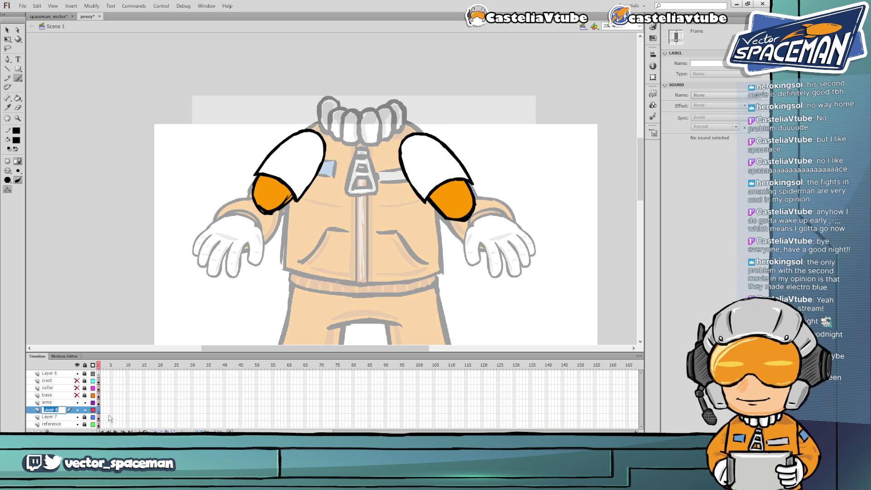
type("arms_backsid")
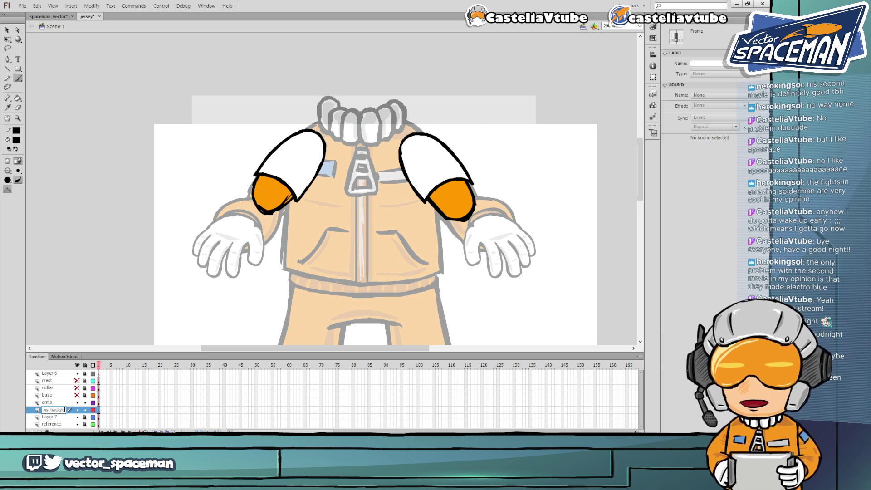
type("e")
key("Return")
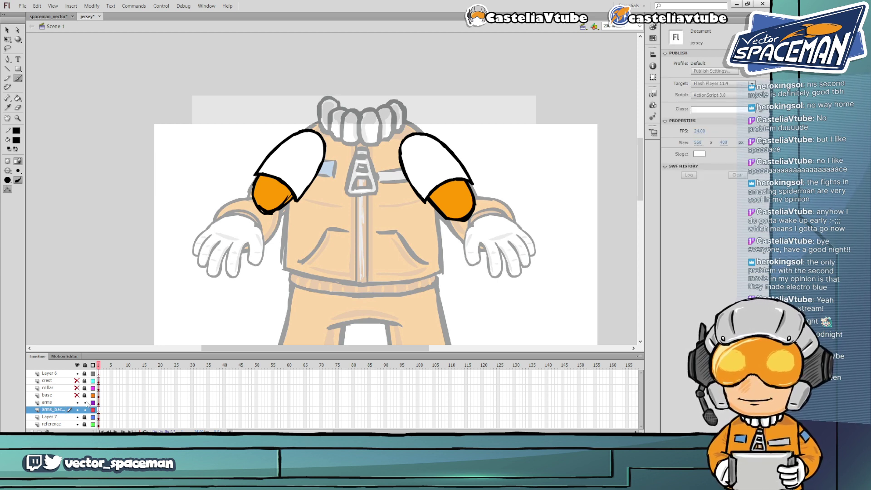
Set up the regular Brush with a blue fill colour for painting on the arms_backside layer
key("b")
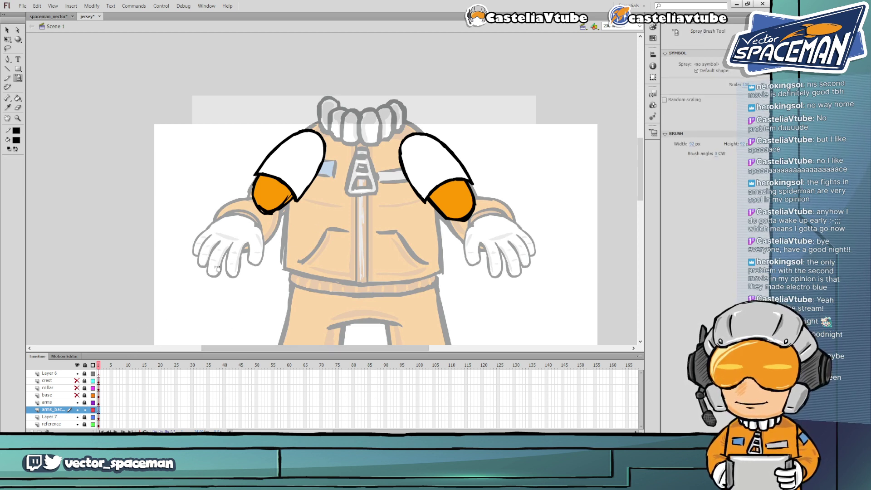
key("b")
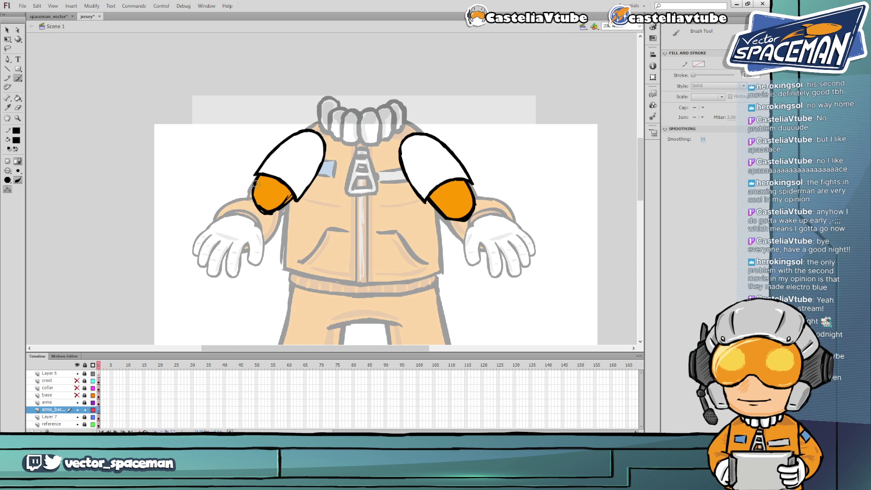
left_click(16, 141)
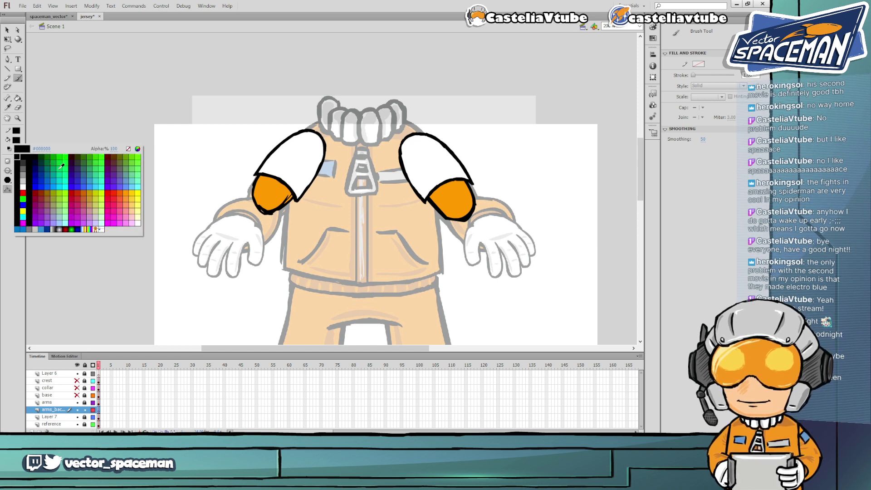
left_click(49, 178)
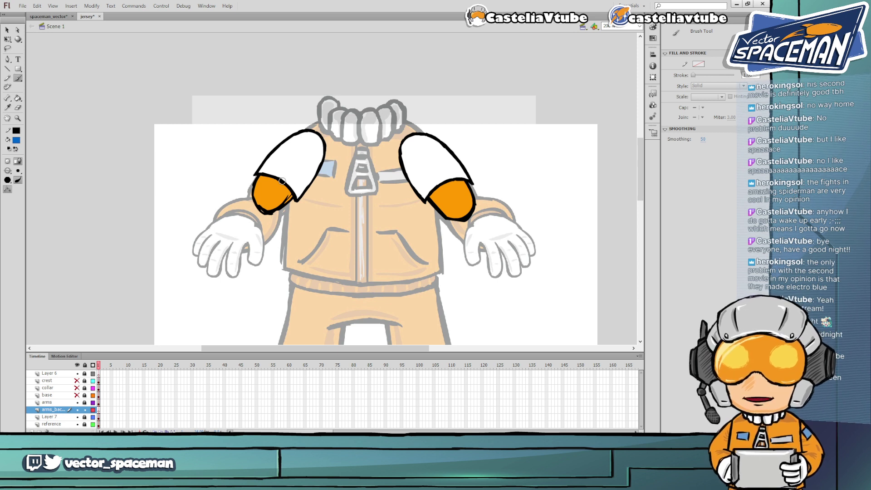
left_click(257, 175)
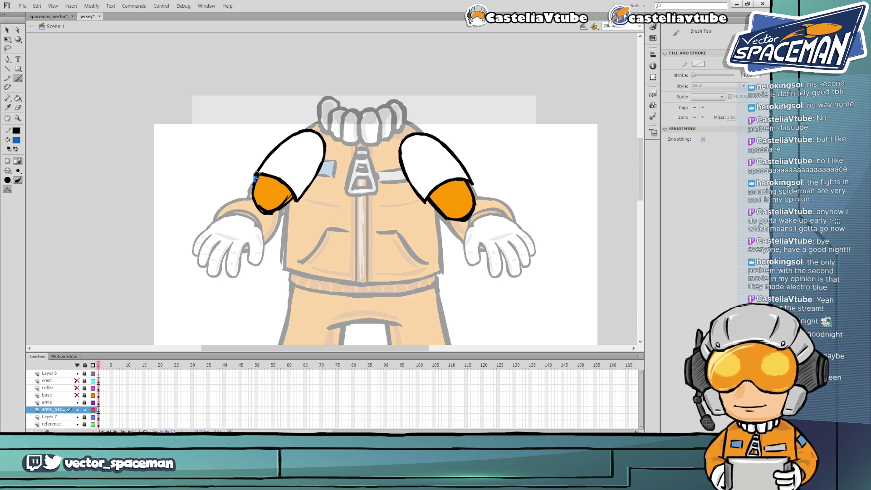
left_click_drag(257, 175, 259, 184)
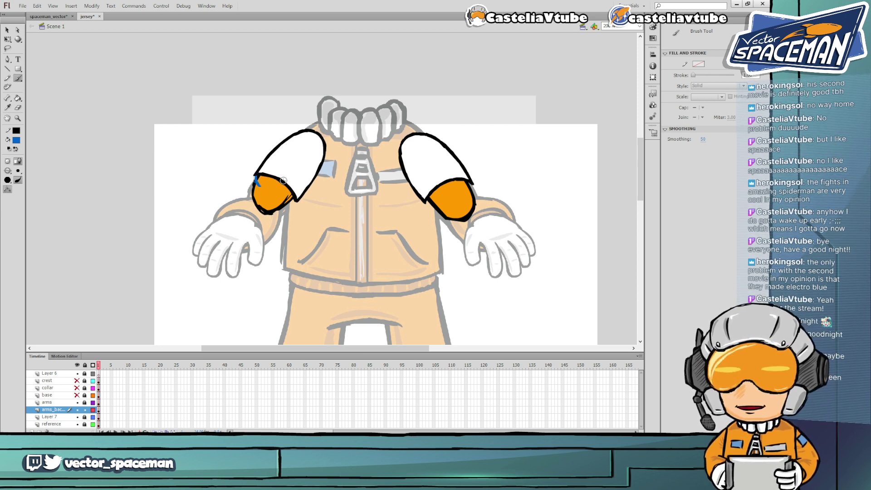
key("ctrl+z")
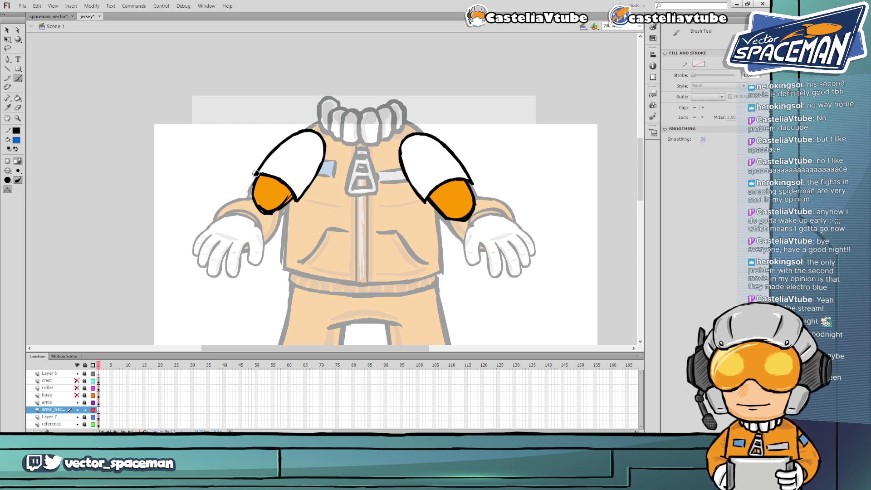
Draw a curved blue back edge below each of the two sleeve openings on the arms_backside layer
mouse_move(255, 175)
left_mouse_down()
mouse_move(282, 205)
mouse_move(298, 203)
left_mouse_up()
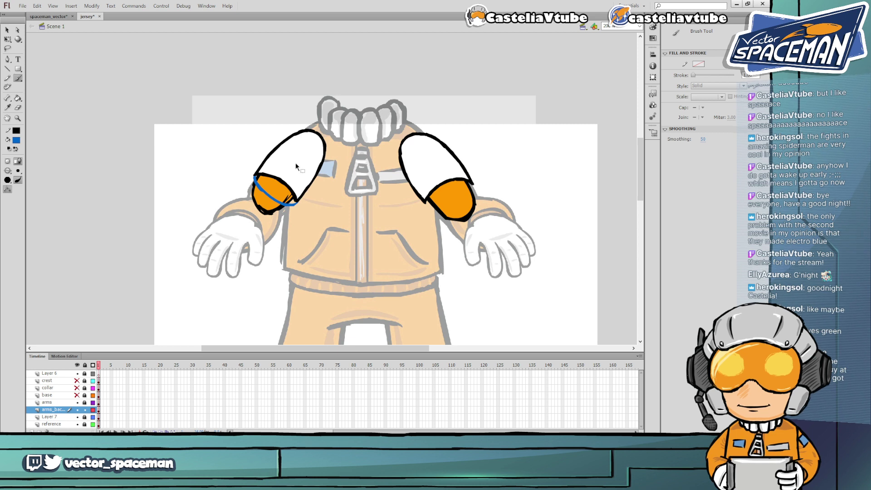
key("ctrl+z")
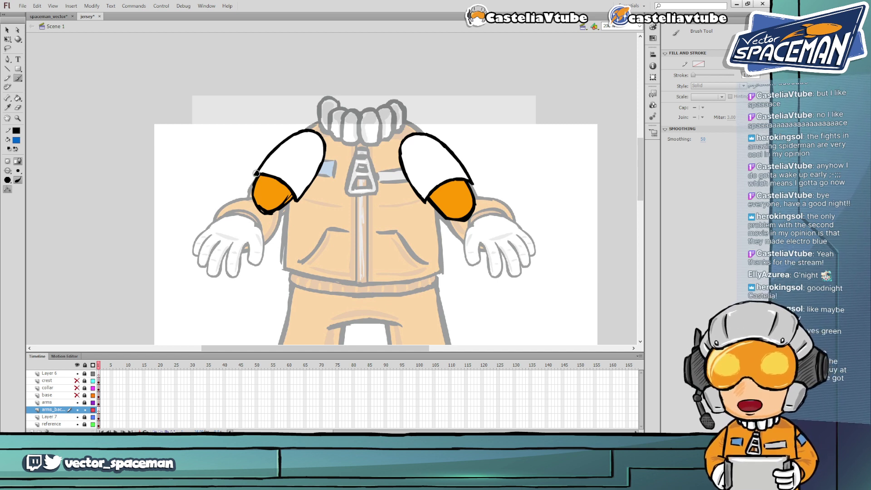
mouse_move(255, 175)
left_mouse_down()
mouse_move(266, 192)
mouse_move(295, 203)
mouse_move(285, 172)
mouse_move(255, 177)
left_mouse_up()
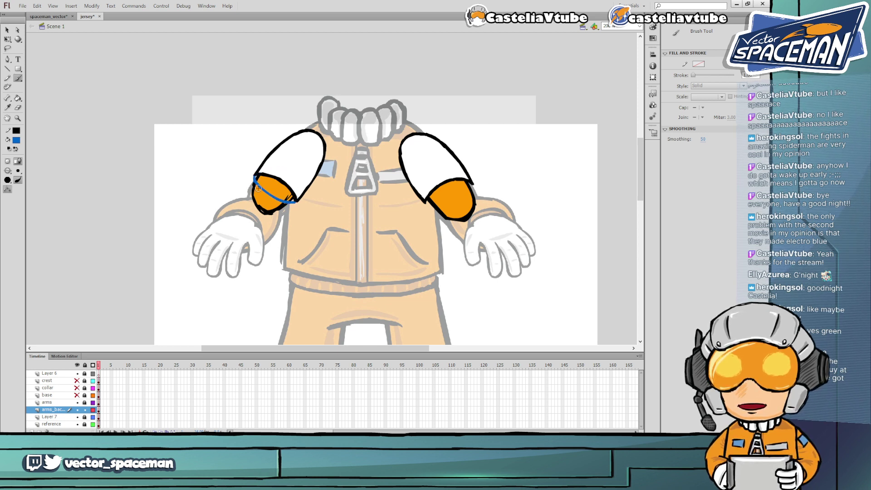
mouse_move(426, 201)
left_mouse_down()
mouse_move(454, 199)
mouse_move(470, 186)
mouse_move(461, 200)
mouse_move(424, 201)
mouse_move(435, 205)
mouse_move(454, 198)
mouse_move(422, 202)
mouse_move(467, 193)
mouse_move(467, 174)
mouse_move(451, 170)
mouse_move(424, 187)
left_mouse_up()
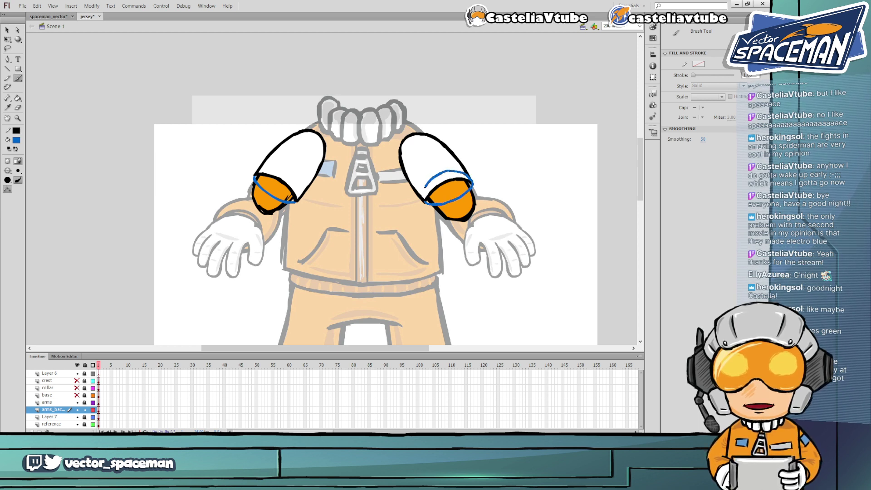
key("ctrl+z")
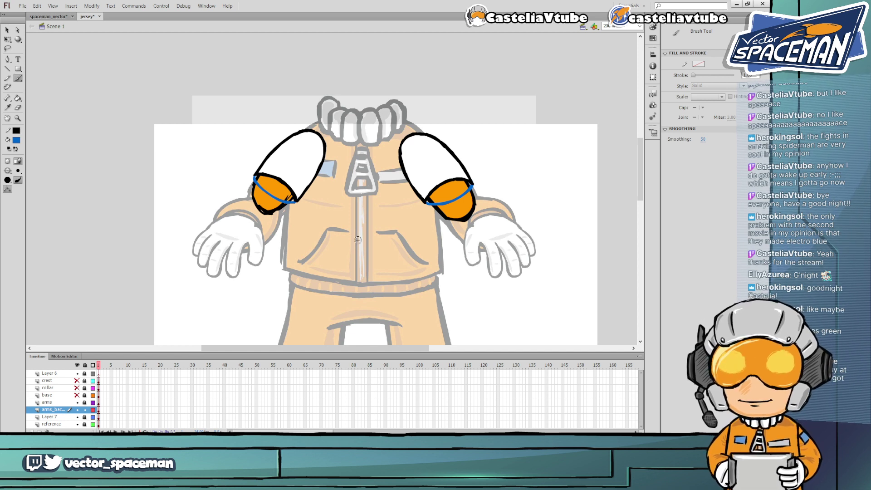
Recolour the two curved sleeve lines on arms_backside black and save the document
key("v")
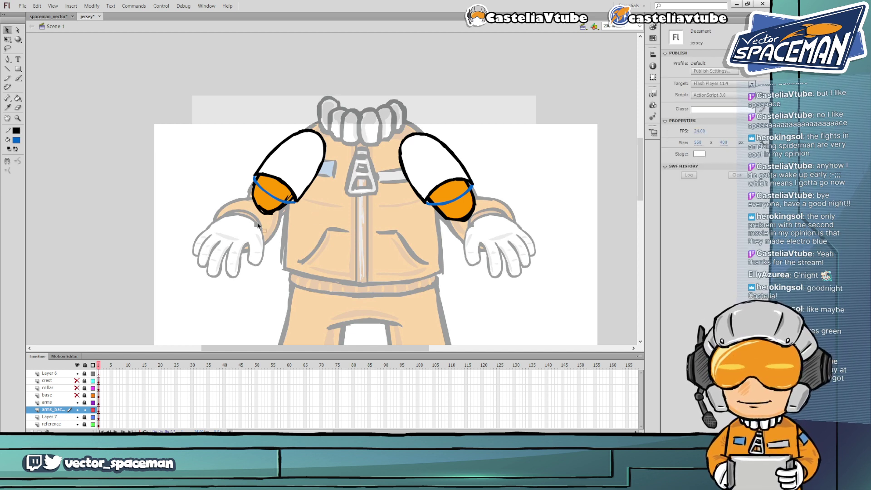
left_click(57, 410)
left_click(17, 142)
left_click(16, 158)
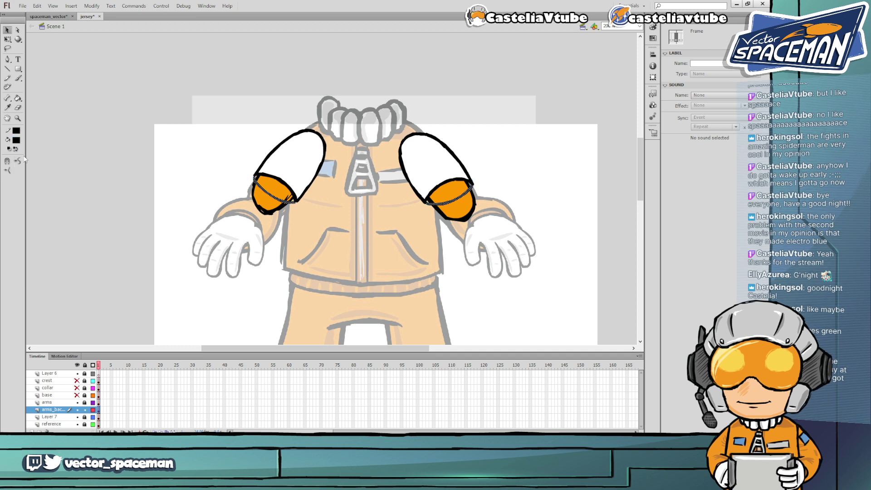
left_click(205, 194)
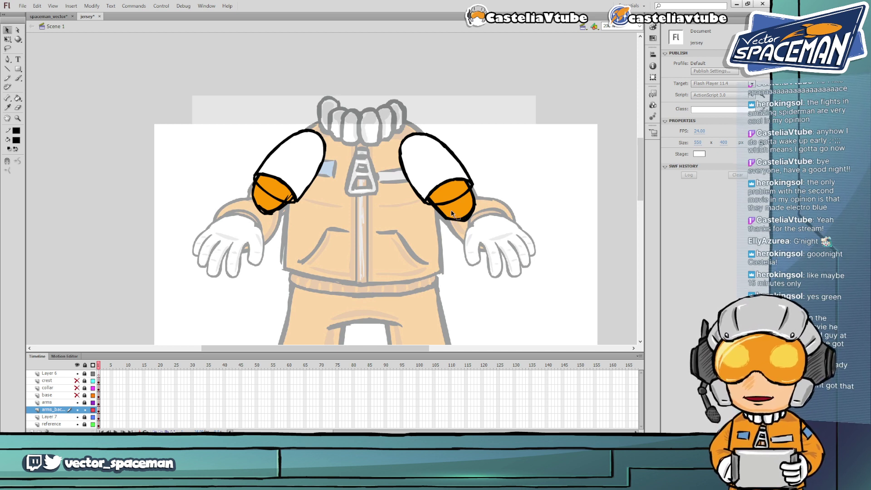
key("ctrl+s")
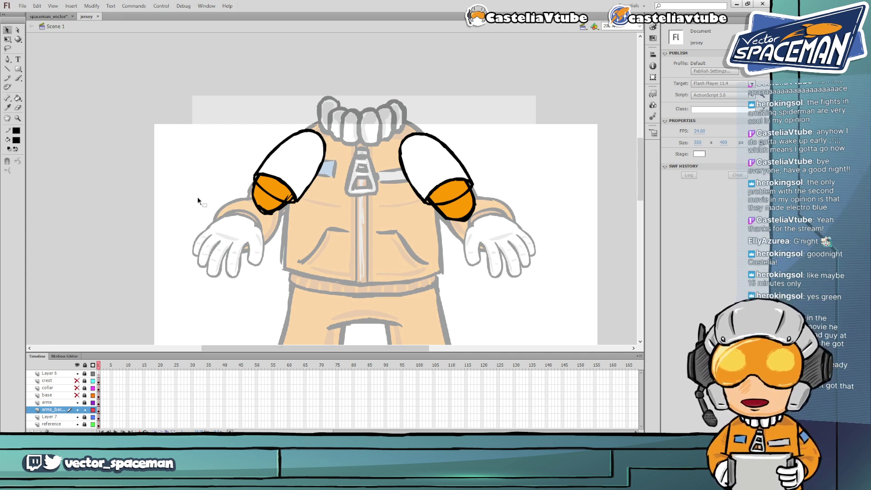
Mix a light grey fill (RGB 214, 214, 214) and fill the inside of both sleeve openings with it
key("i")
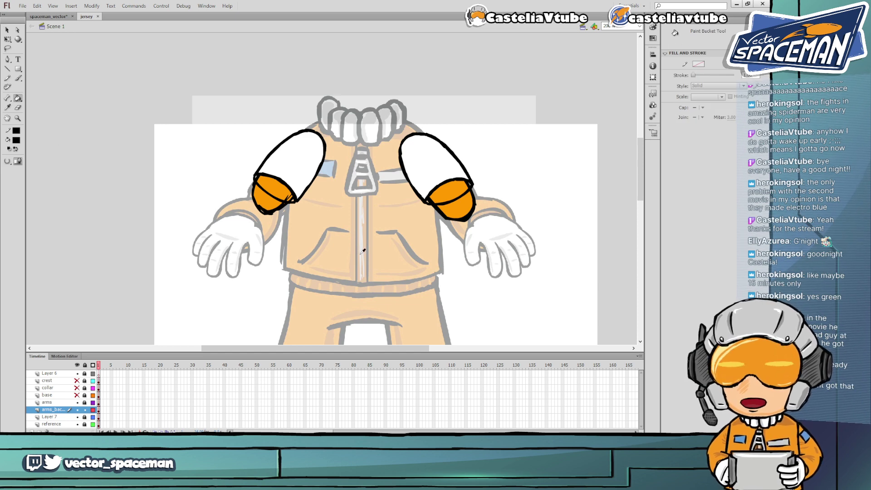
left_click(298, 161)
key("v")
left_click(16, 140)
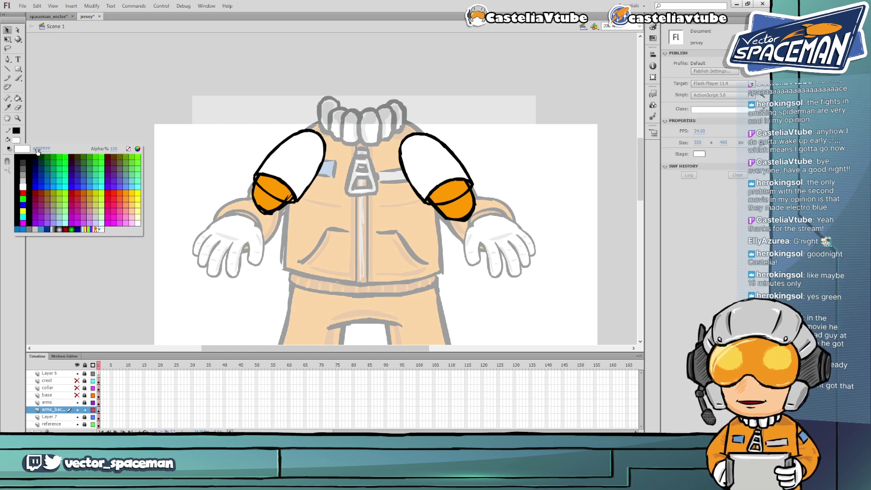
left_click(139, 148)
left_click(475, 175)
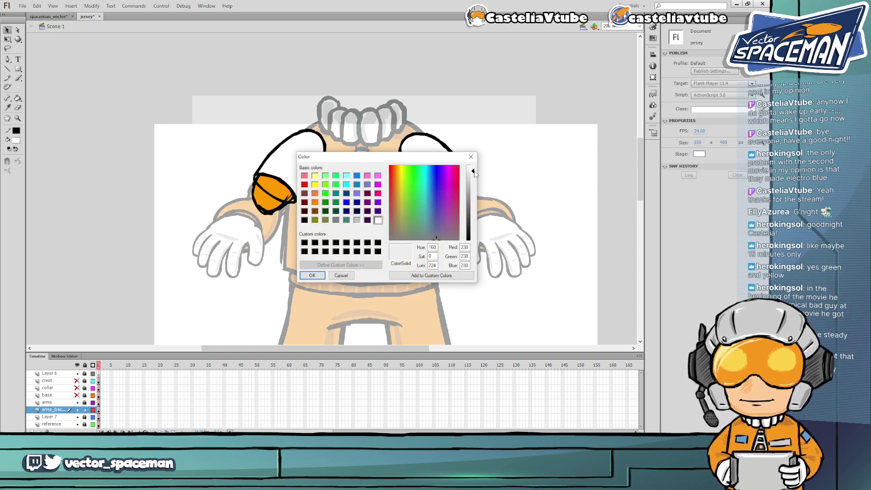
left_click(316, 275)
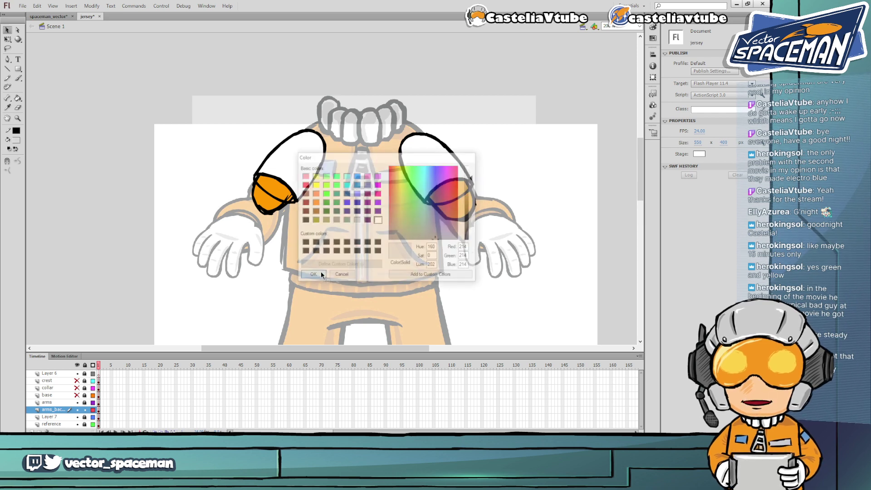
key("k")
left_click(276, 187)
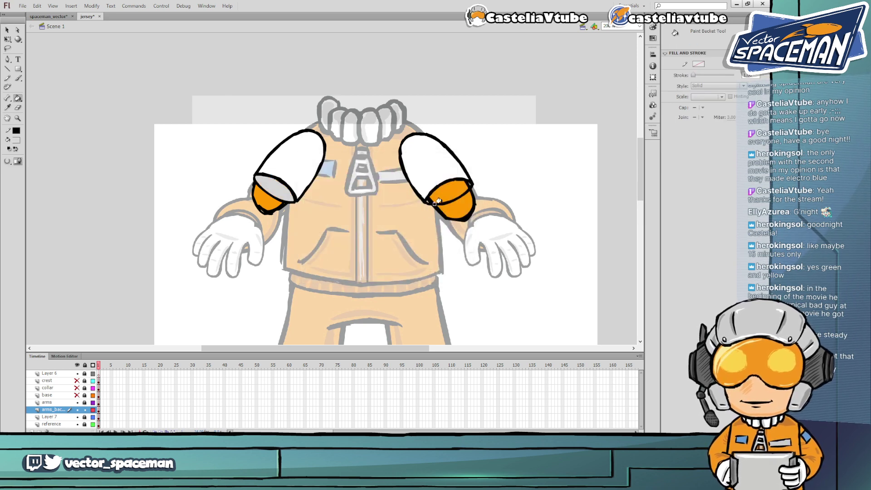
left_click(439, 195)
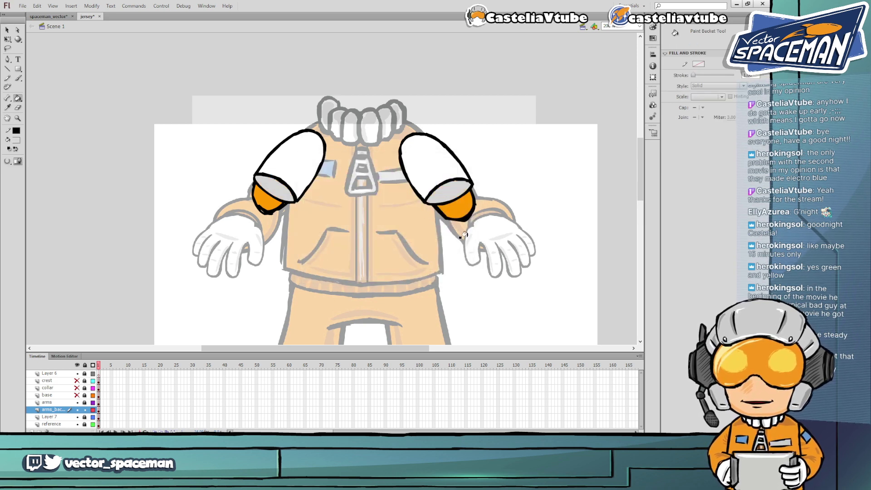
Move the reference layer directly above arms_backside, unlock it and select the reference figure
left_click(54, 403)
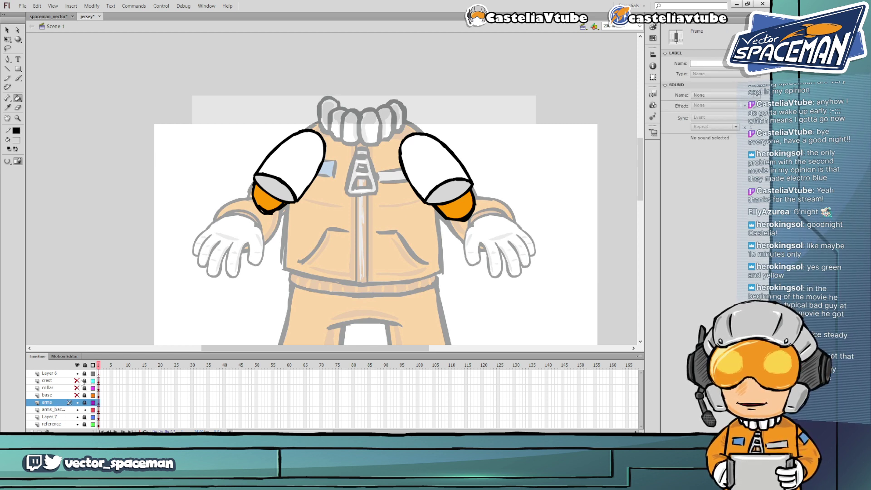
key("v")
left_click_drag(64, 424, 63, 410)
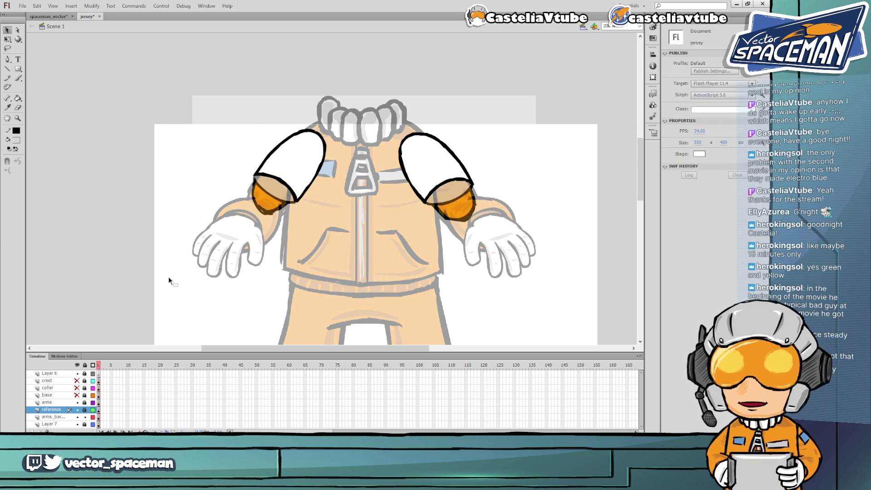
left_click(273, 198)
left_click(301, 226)
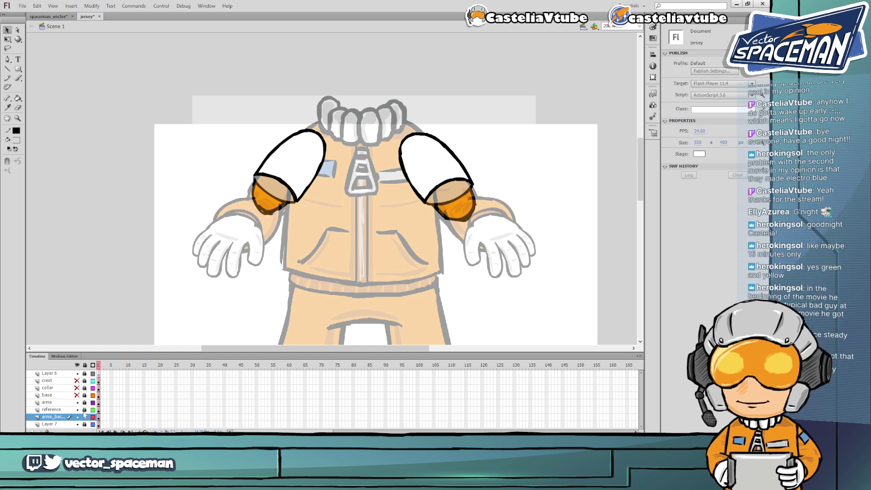
left_click(273, 205)
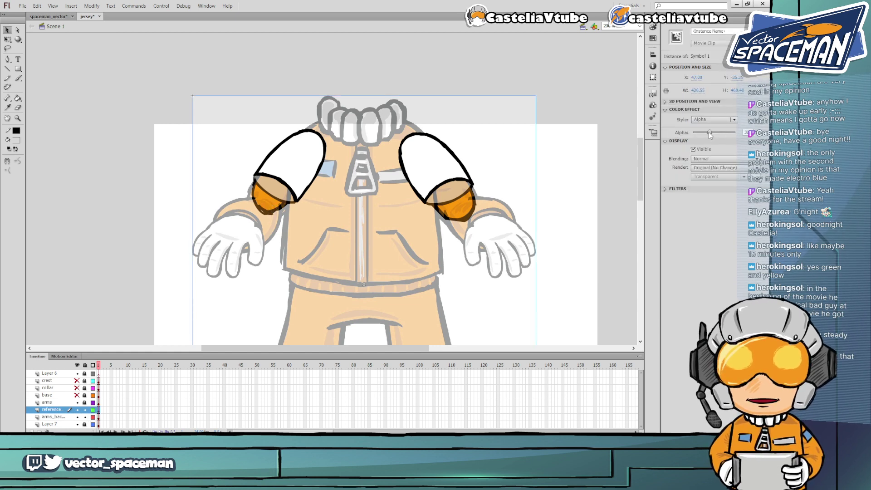
Try the reference figure at full alpha and without it on the stage, and restore the faded figure
left_click_drag(710, 132, 735, 132)
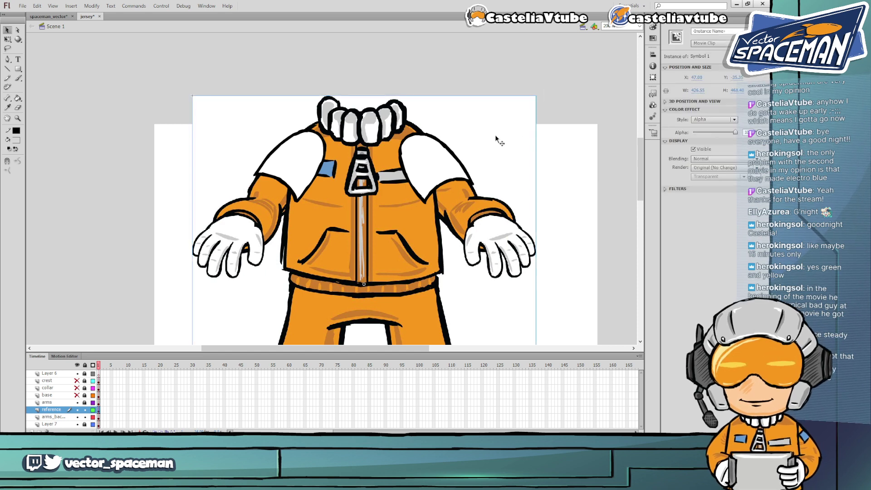
key("Delete")
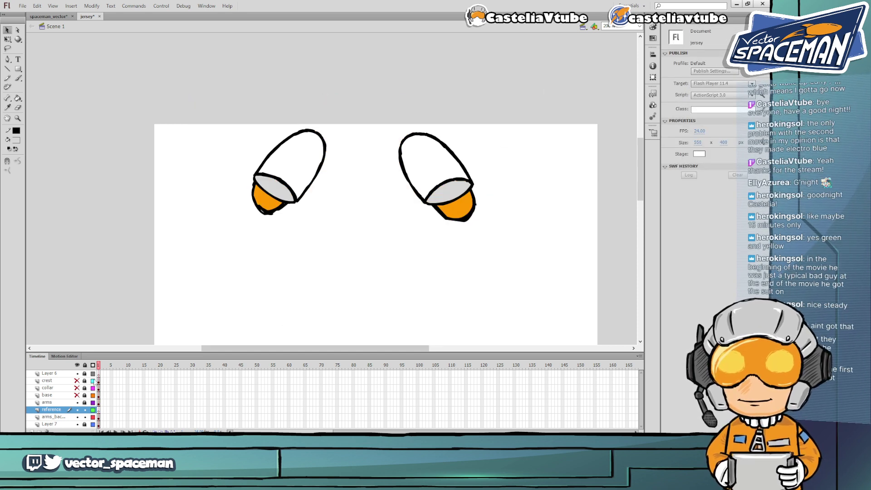
left_click(77, 402)
left_click(77, 402)
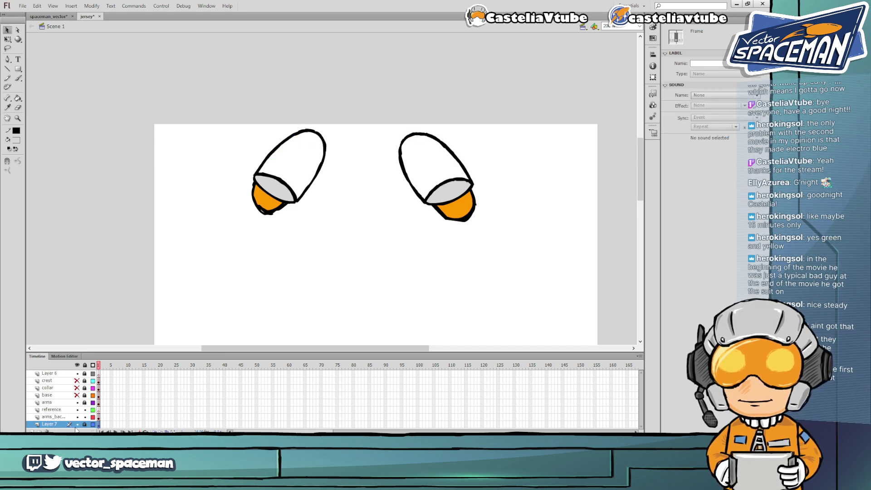
key("ctrl+v")
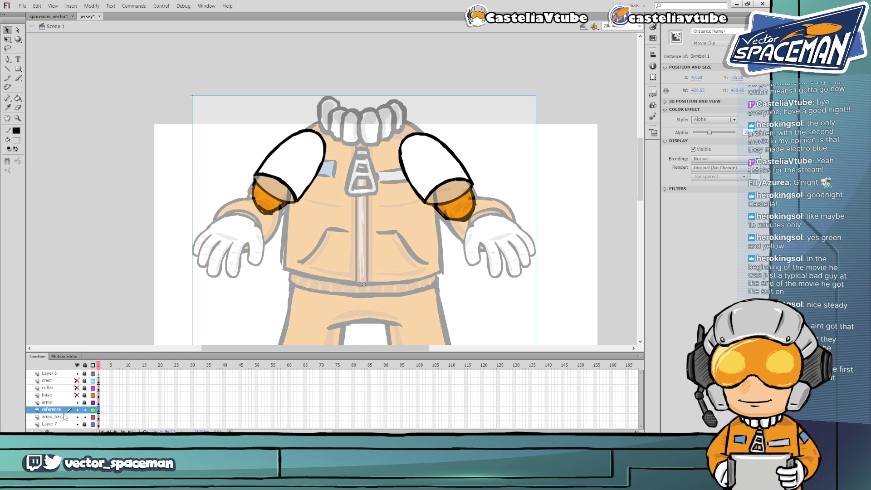
Arrange Layer 7 above arms_backside with reference at the bottom, and hide Layer 7
mouse_move(62, 411)
left_mouse_down()
mouse_move(60, 429)
mouse_move(62, 411)
left_mouse_up()
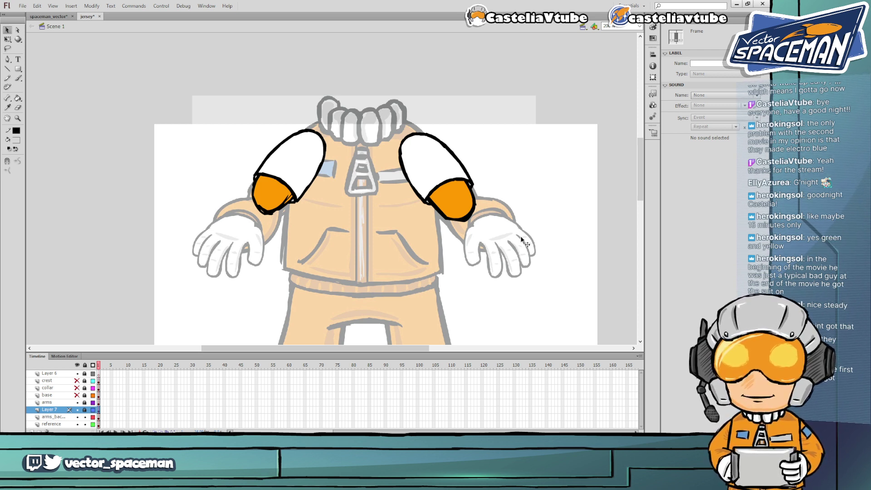
key("i")
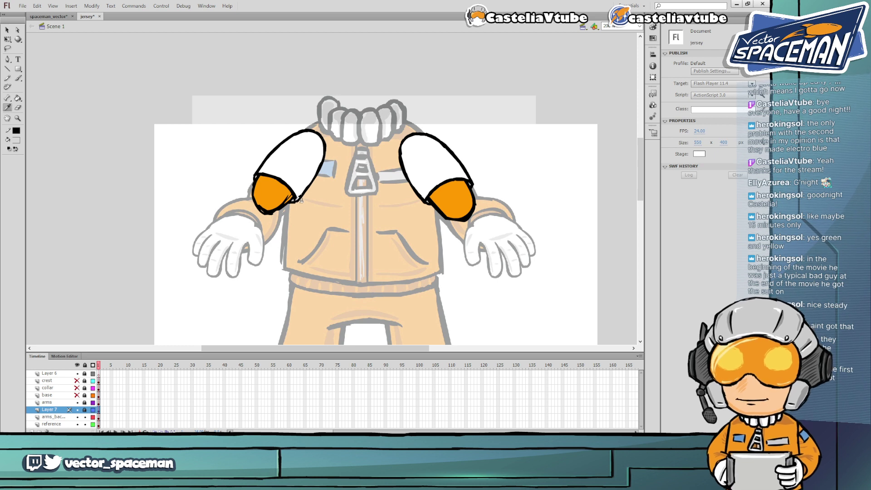
left_click(292, 200)
key("b")
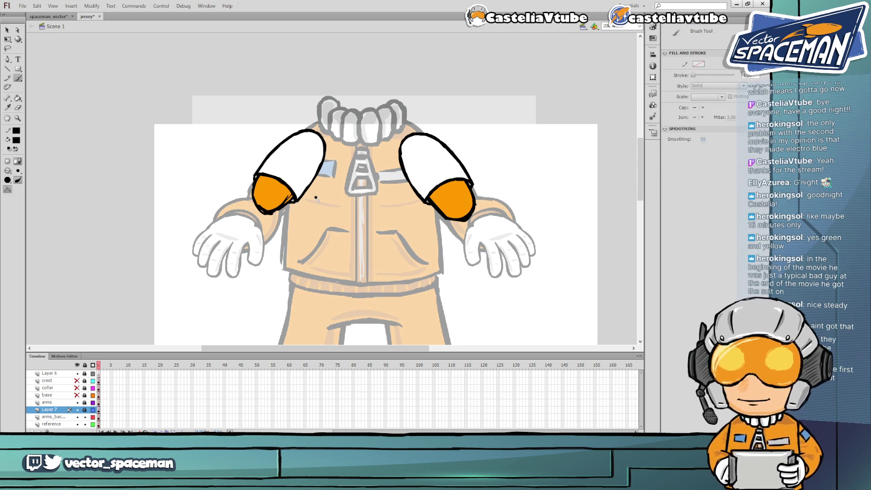
left_click(53, 417)
left_click(77, 410)
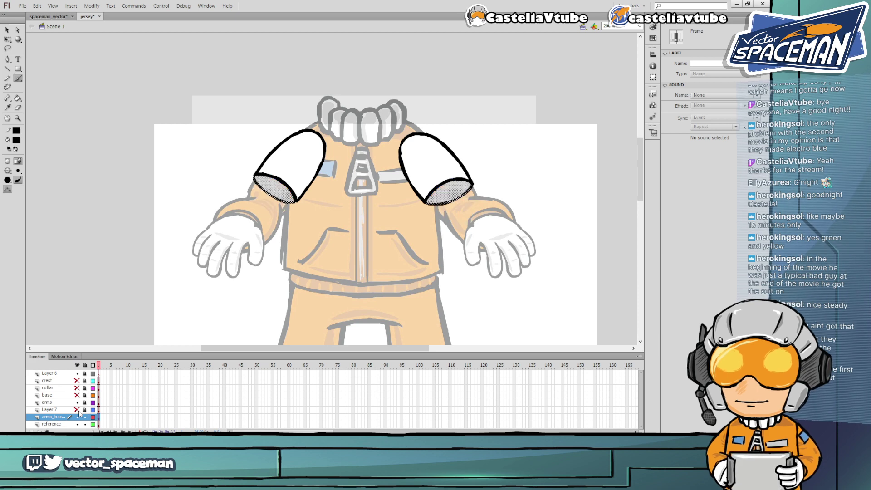
Lock the reference layer that holds the faded figure
key("v")
left_click(308, 229)
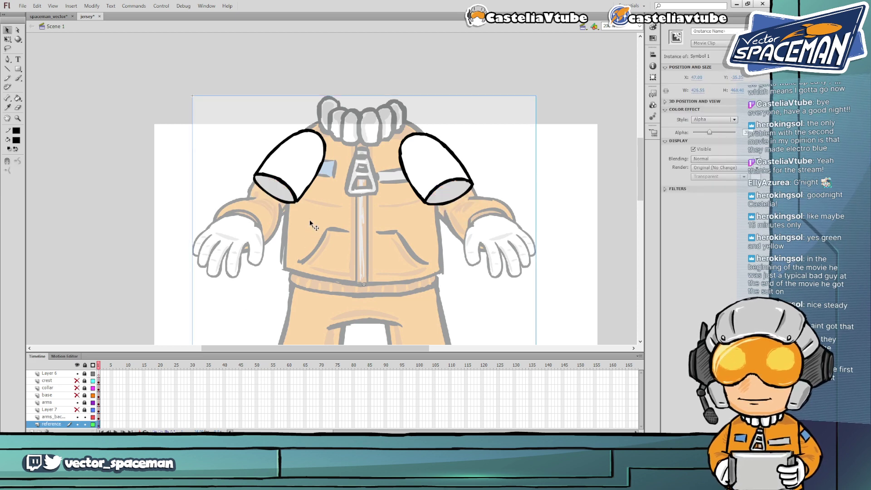
left_click(84, 424)
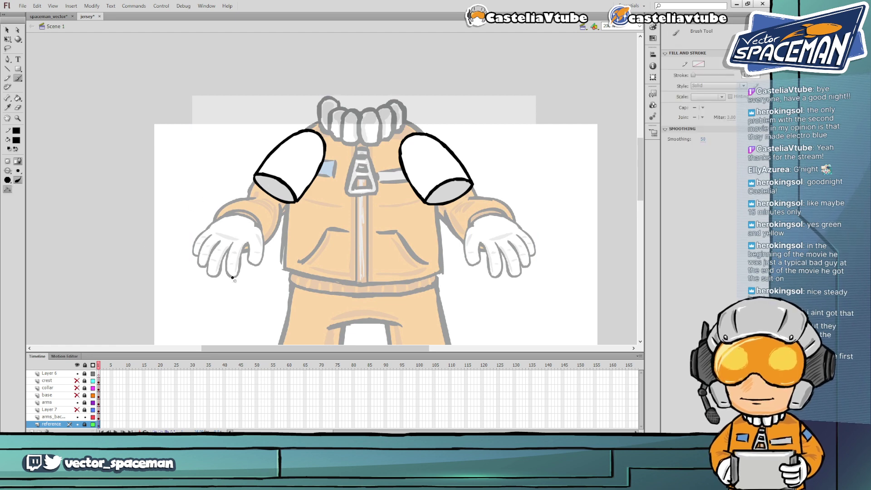
Touch up the outlines of the grey sleeve openings on arms_backside with the black Brush and save the document
left_click(51, 417)
key("b")
key("v")
left_click(175, 208)
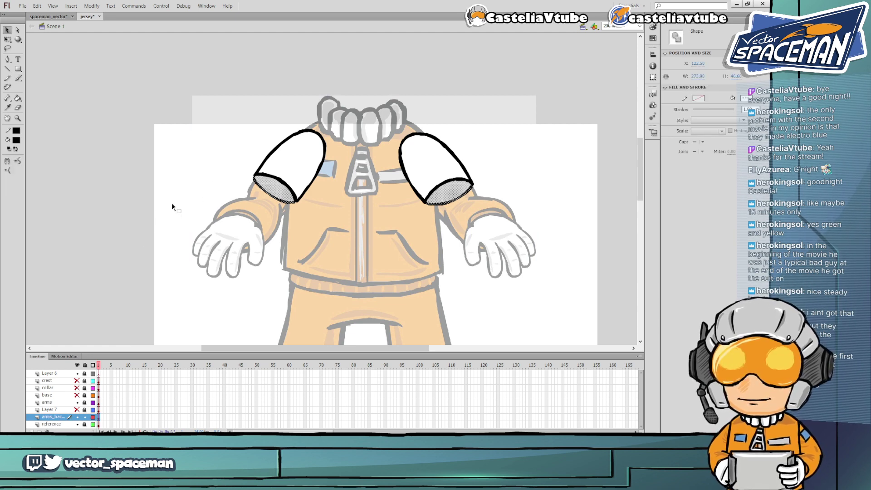
key("b")
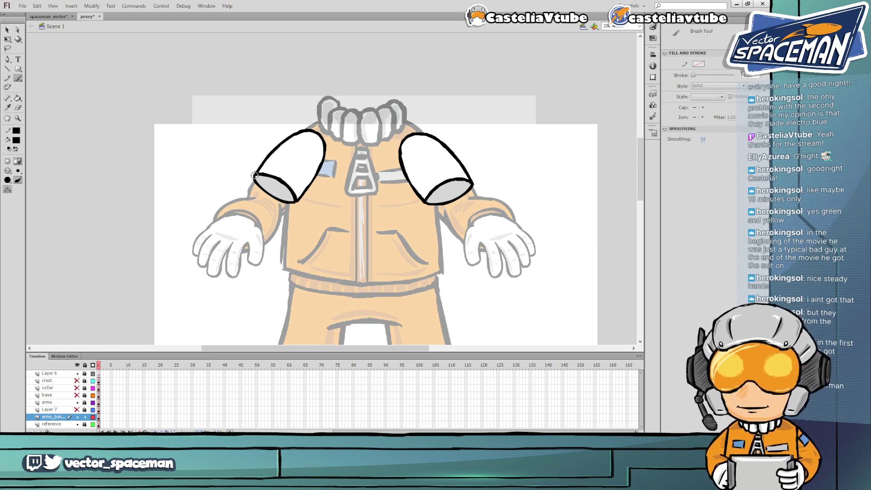
left_click_drag(265, 194, 277, 200)
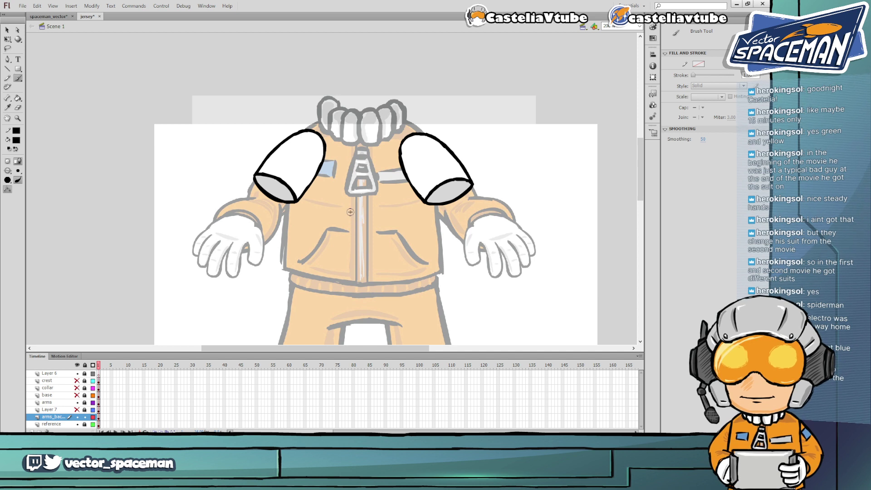
key("ctrl+s")
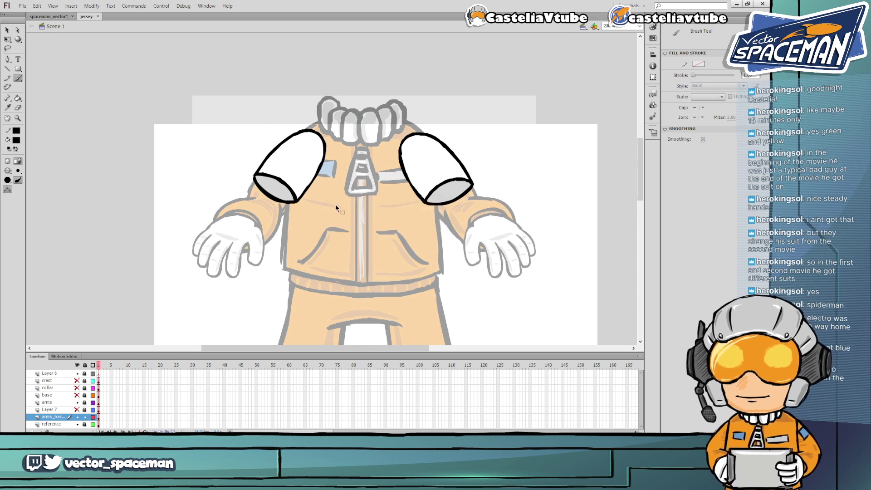
left_click(56, 417)
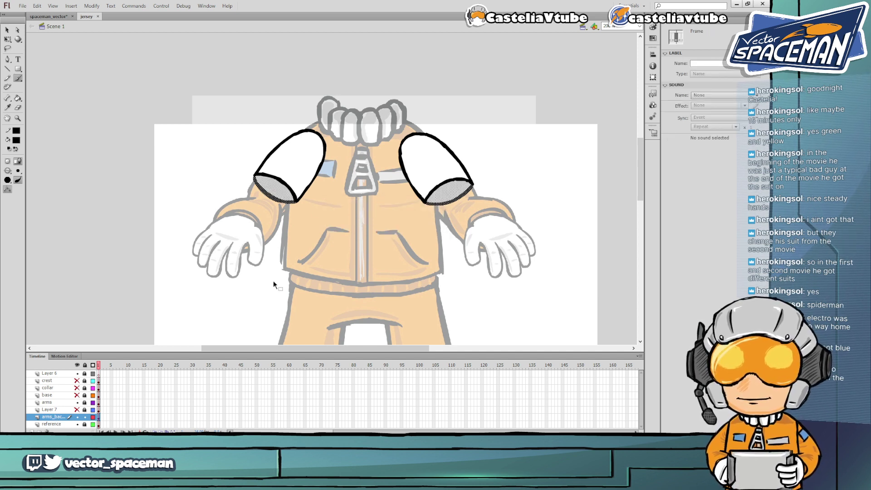
key("ctrl+shift+a")
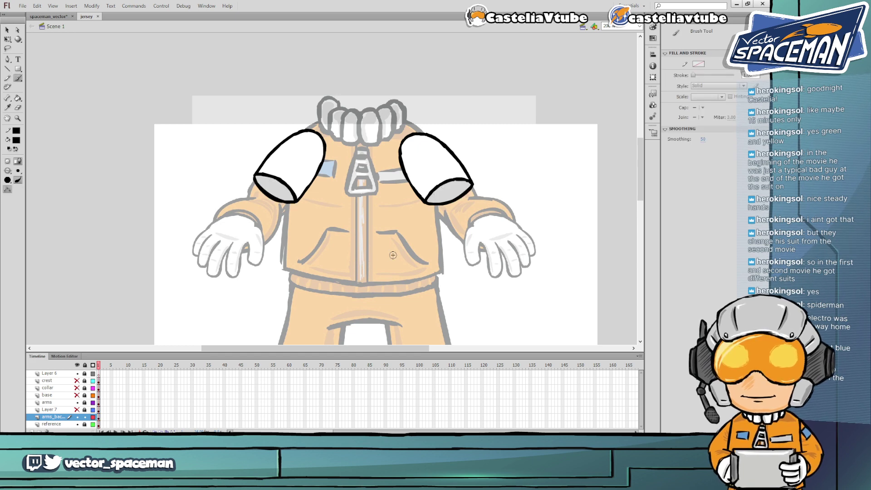
Lock the arms_backside layer and make arms the active layer with nothing selected
left_click(84, 417)
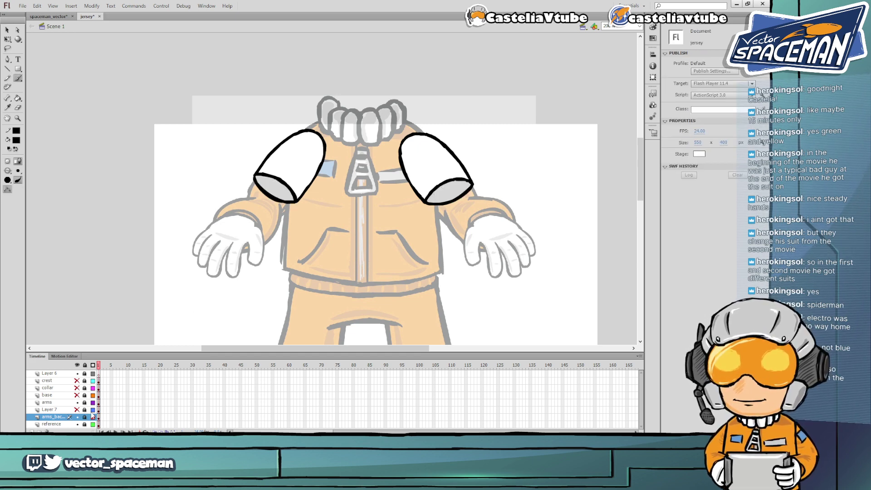
left_click(69, 403)
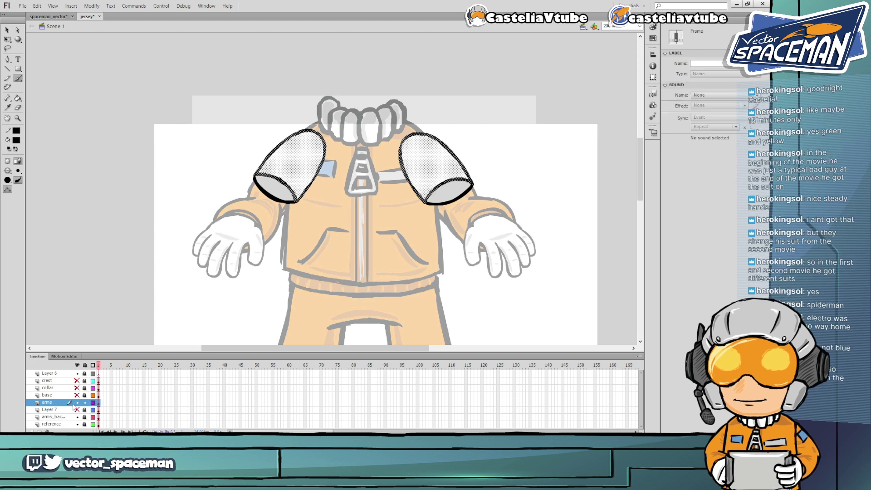
key("Escape")
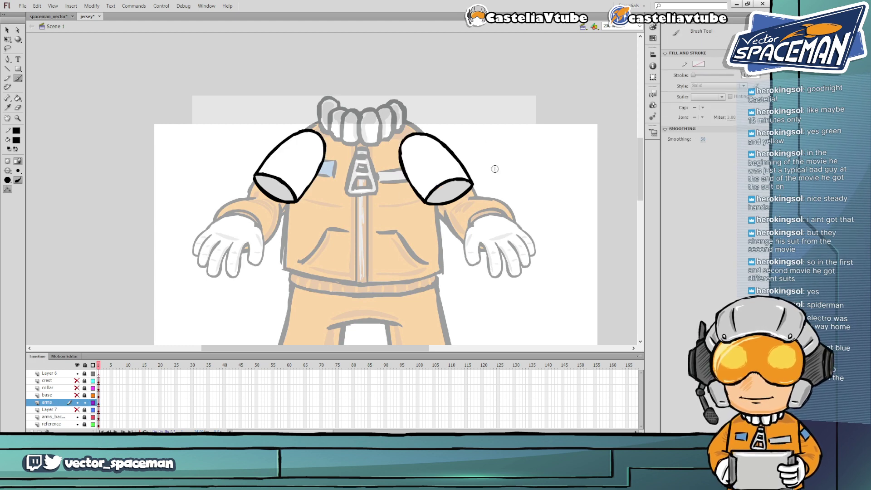
Touch up the outline of the right-hand sleeve on the arms layer with white and black Brush strokes at 400% zoom, and save
left_click(640, 26)
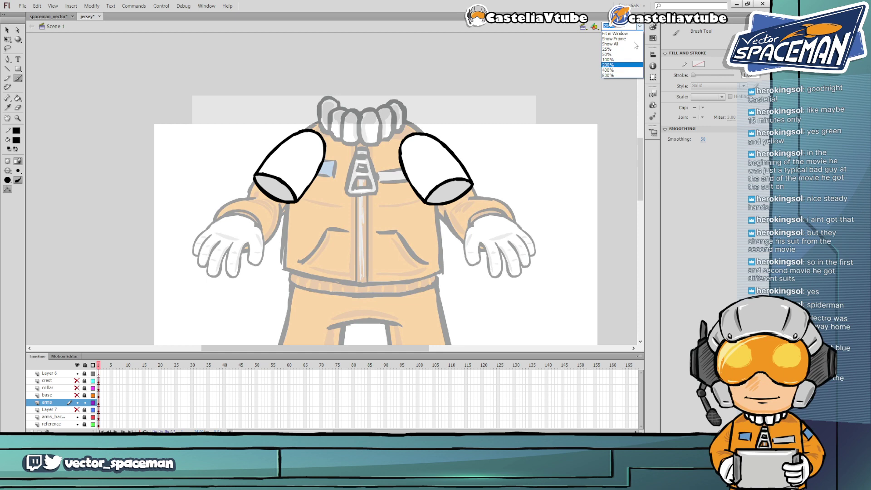
left_click(619, 71)
left_click_drag(546, 154, 512, 144)
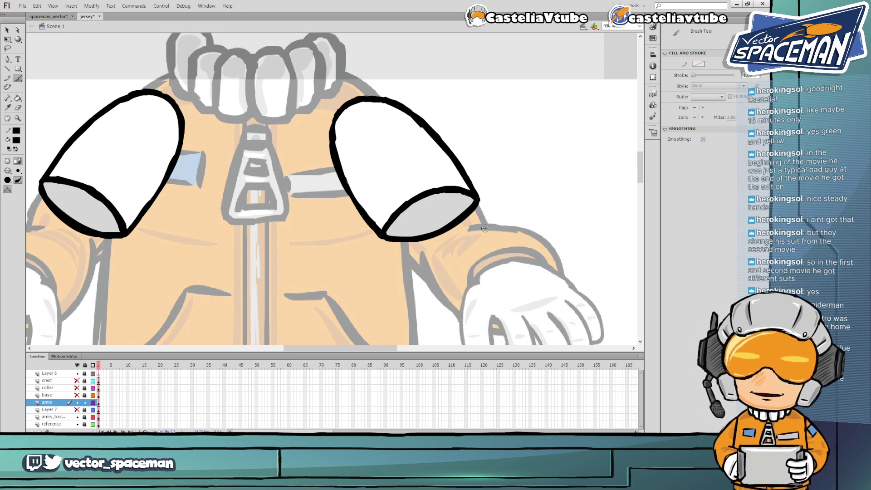
key("e")
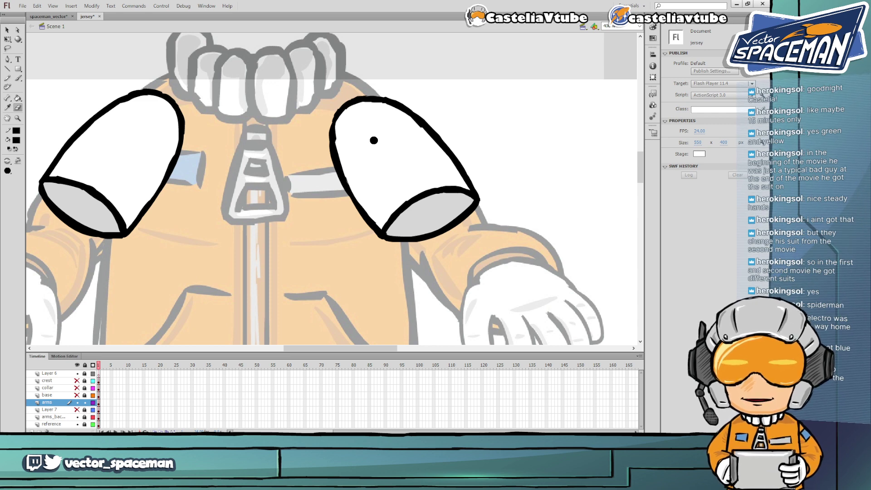
key("b")
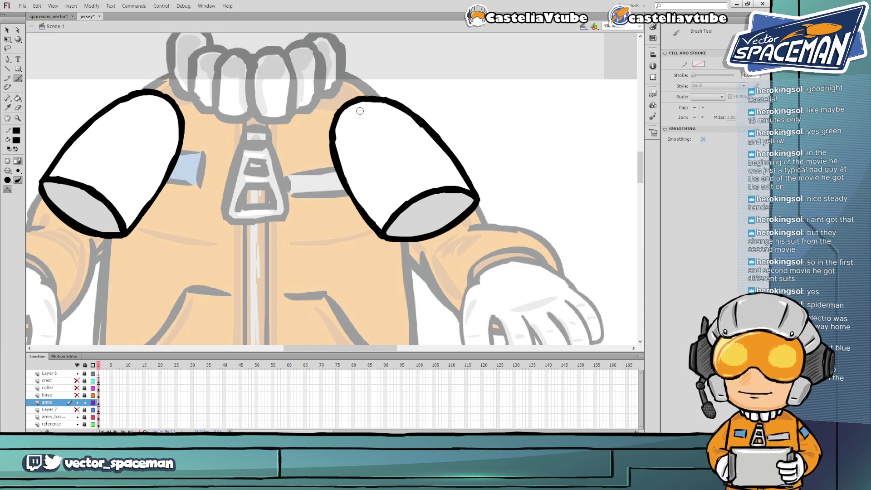
left_click_drag(362, 102, 345, 125)
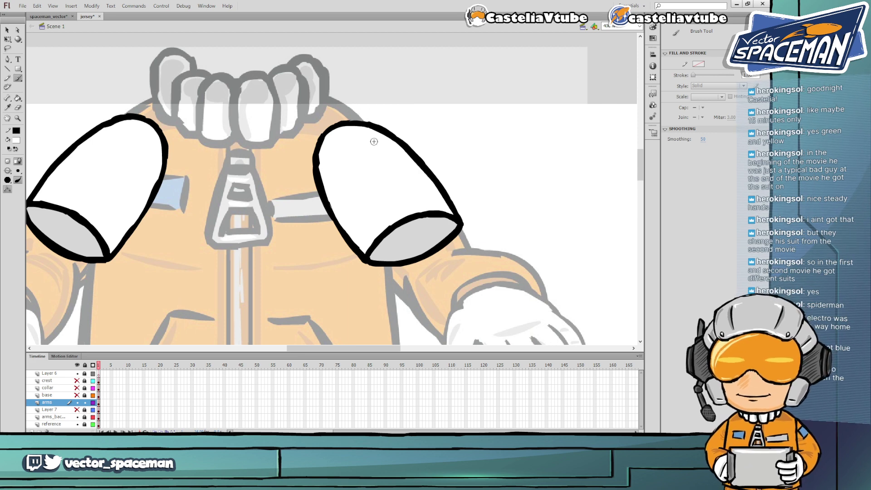
key("i")
left_click(343, 126)
key("b")
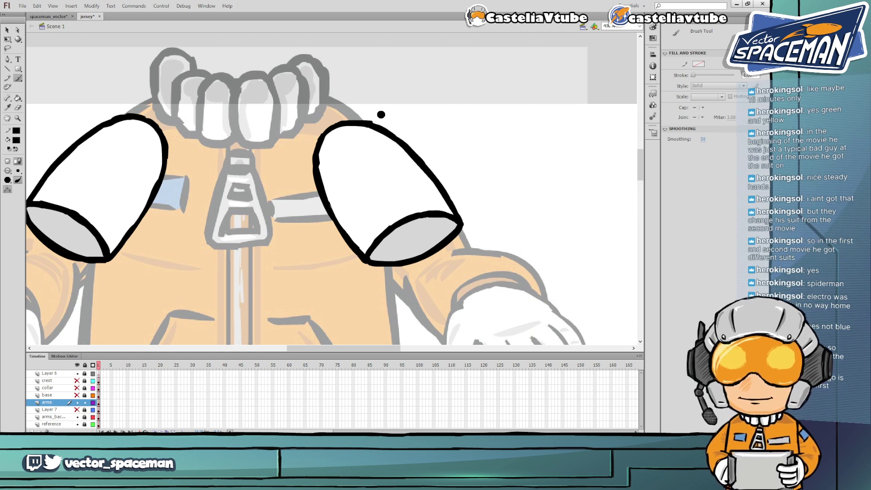
key("e")
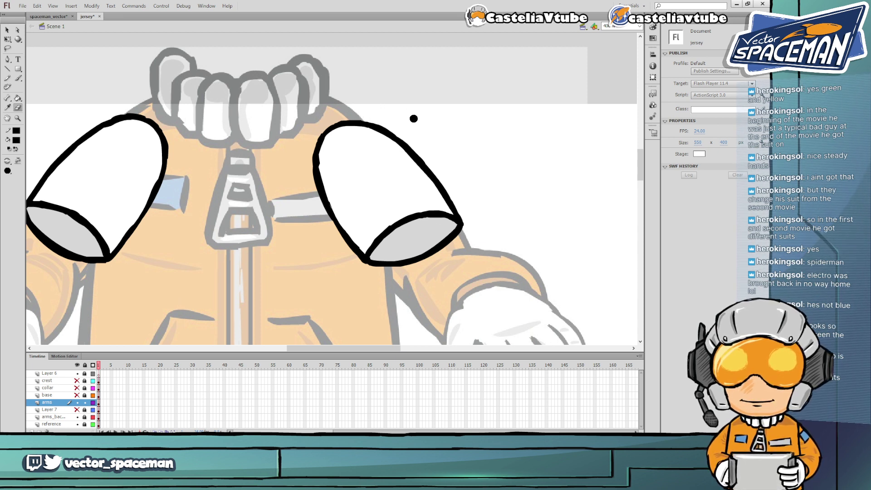
key("b")
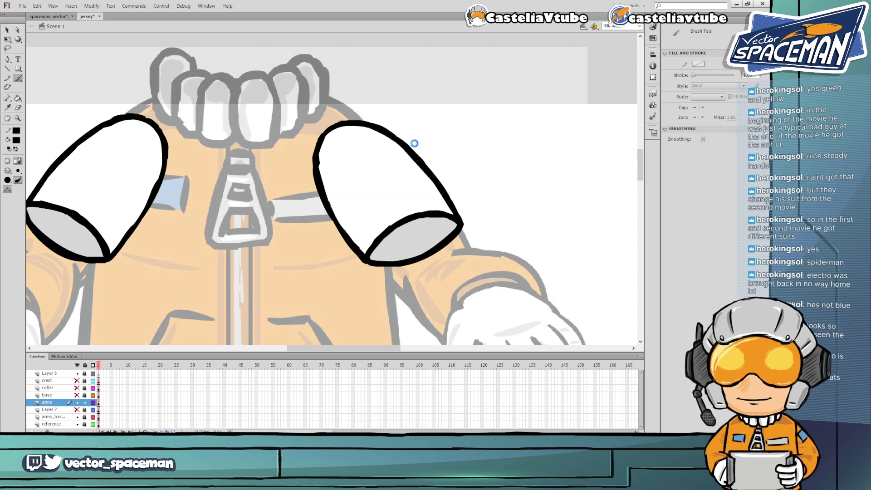
key("ctrl+s")
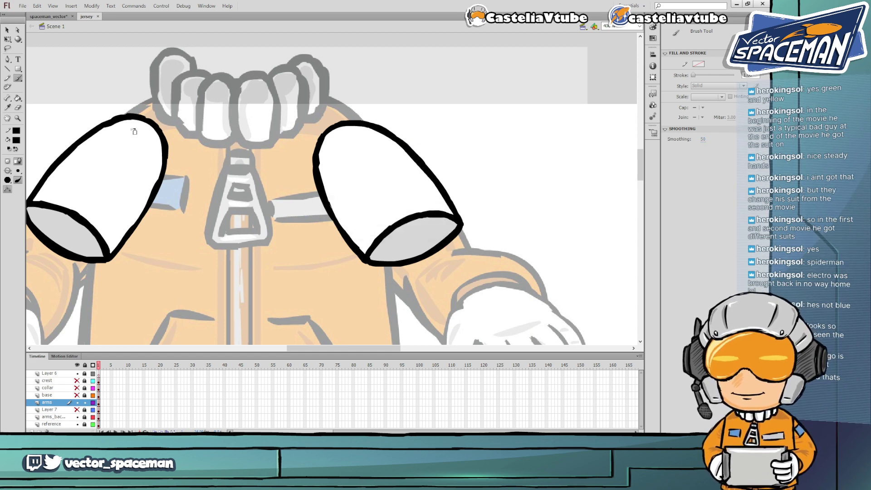
Smooth the upper outline of the left-hand sleeve on the arms layer with the black Brush and save the document
key("b")
key("b")
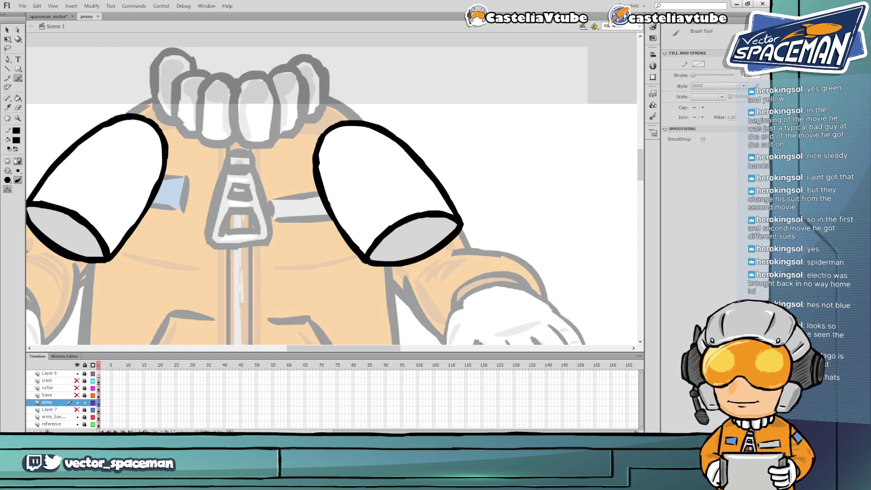
left_click_drag(151, 122, 113, 121)
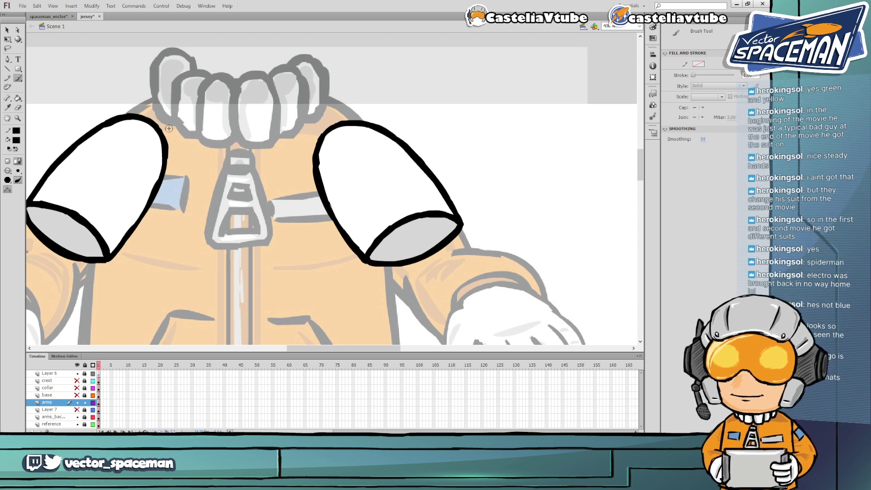
left_click_drag(196, 143, 238, 109)
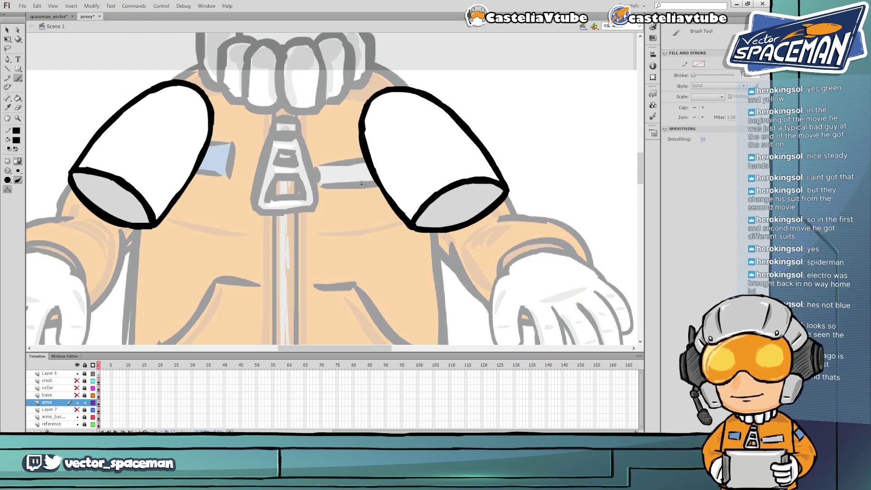
left_click_drag(338, 144, 341, 177)
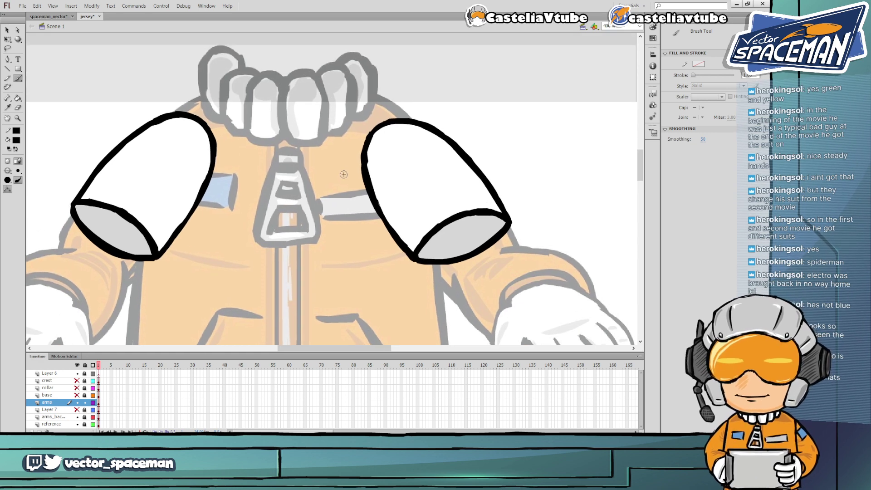
key("ctrl+s")
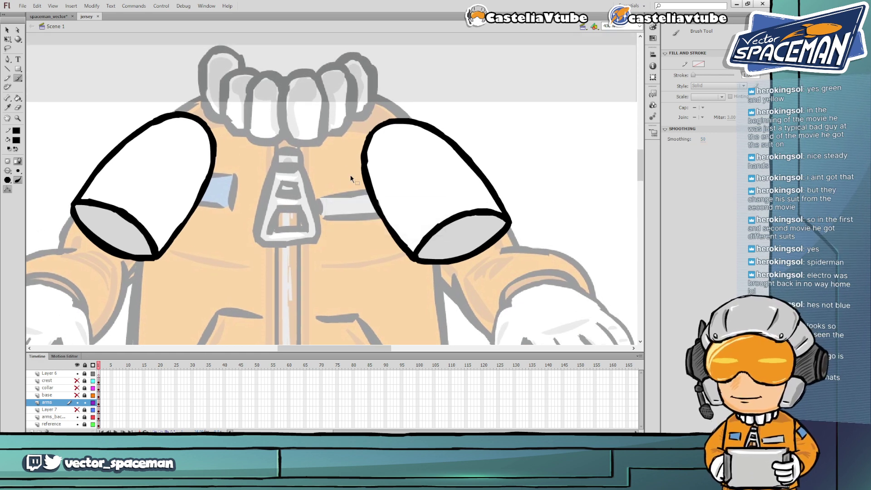
Show the base, collar, crest and Layer 7 layers and view the whole jersey at 100%
left_click(77, 395)
left_click(77, 388)
left_click(77, 381)
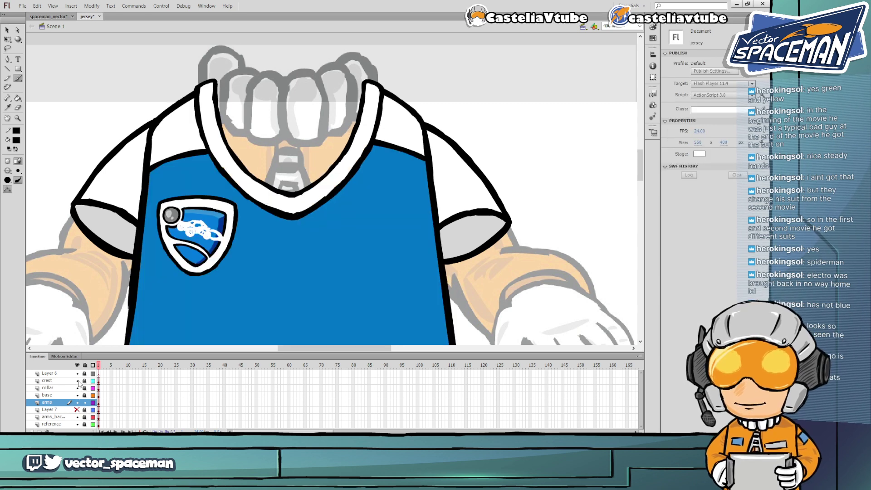
left_click(77, 410)
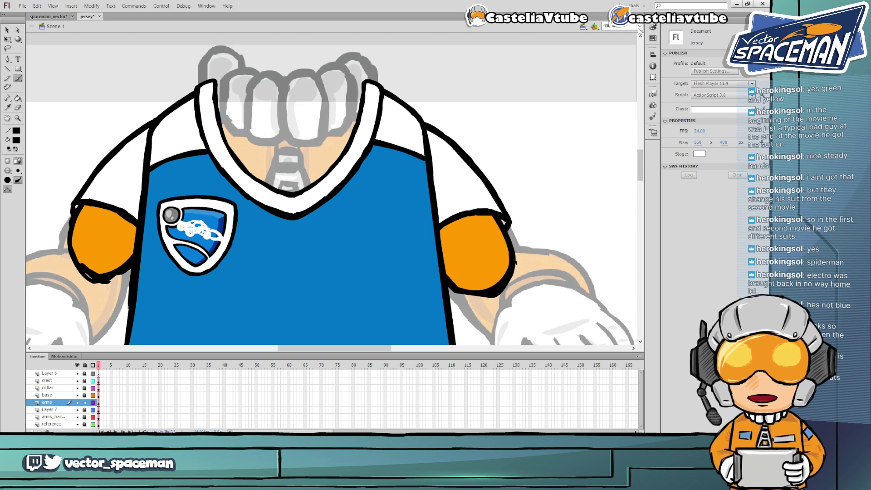
left_click(640, 26)
left_click(608, 59)
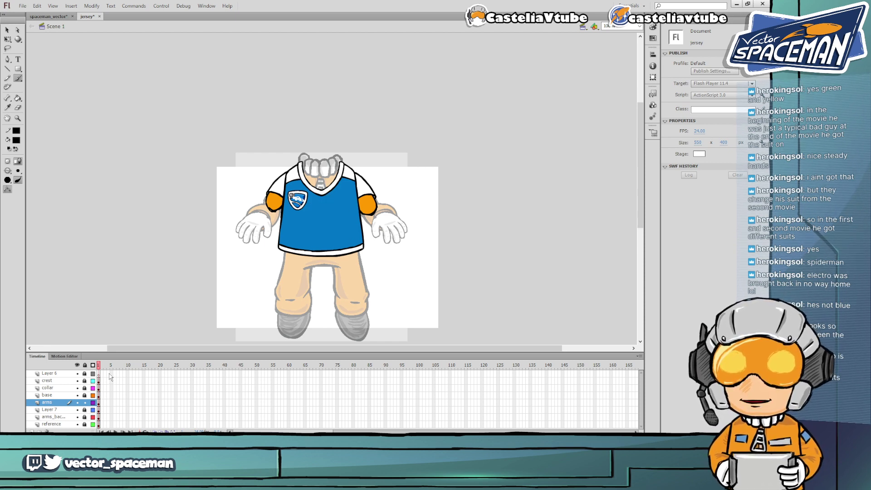
Unlock the collar layer, check its artwork by selecting it, and save the document
left_click(84, 388)
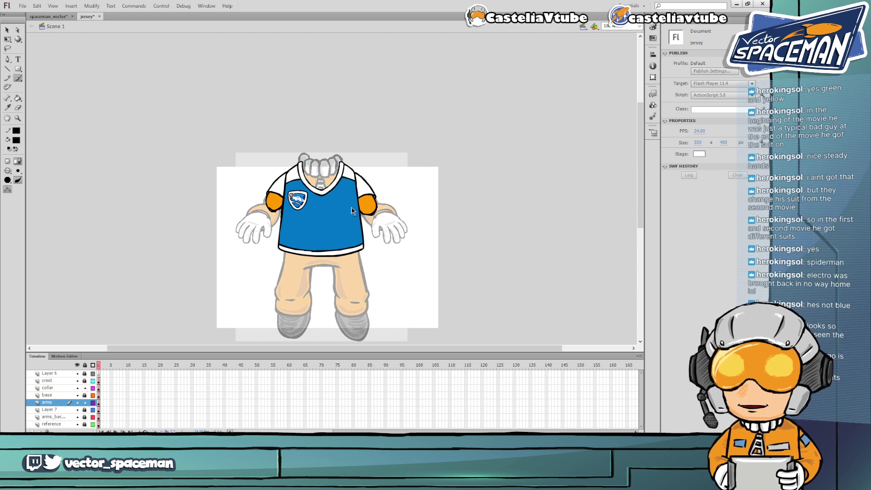
left_click(324, 193)
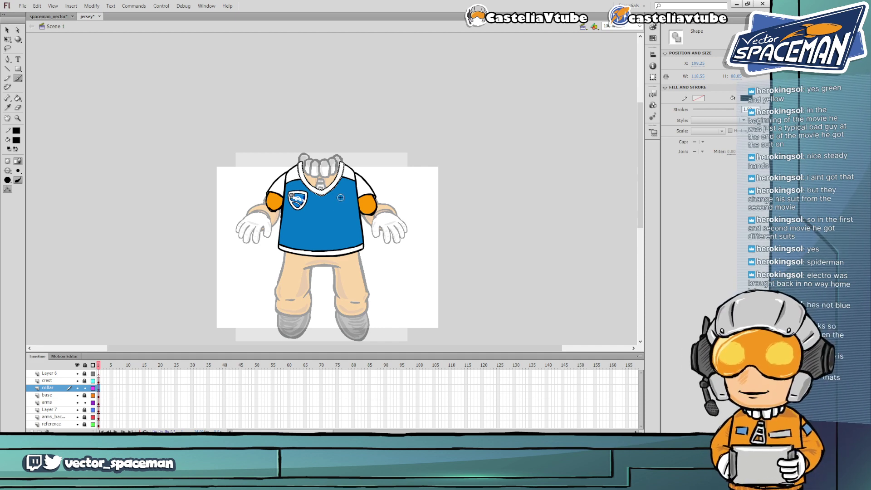
key("v")
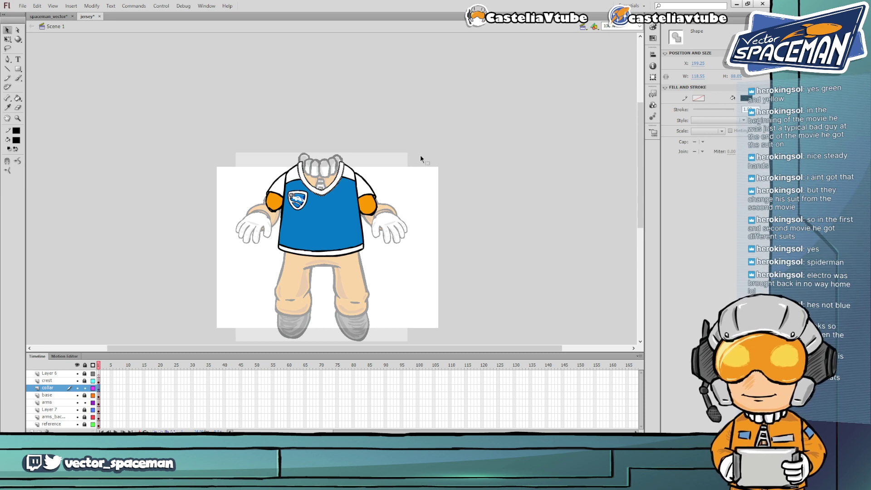
left_click(418, 160)
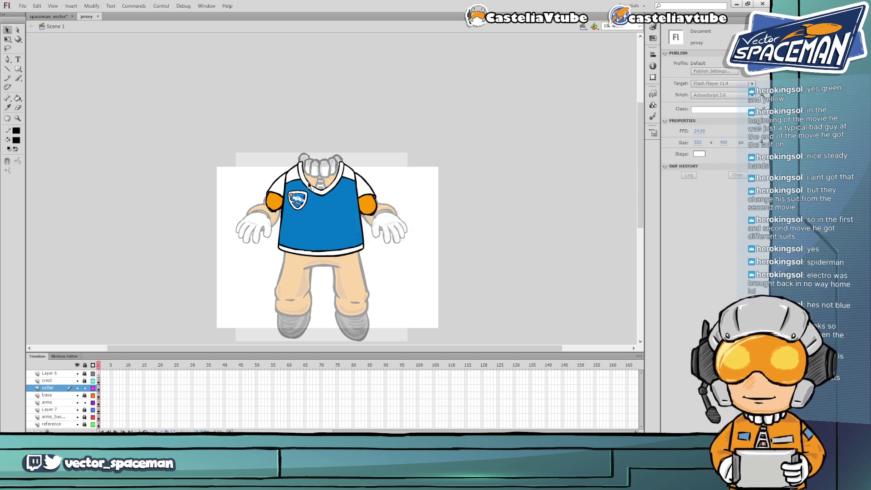
left_click(57, 388)
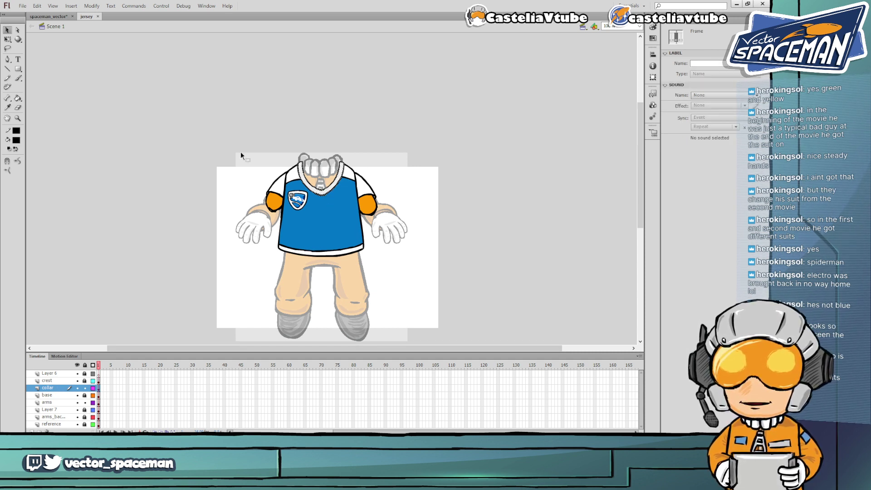
left_click_drag(222, 139, 416, 281)
left_click(198, 252)
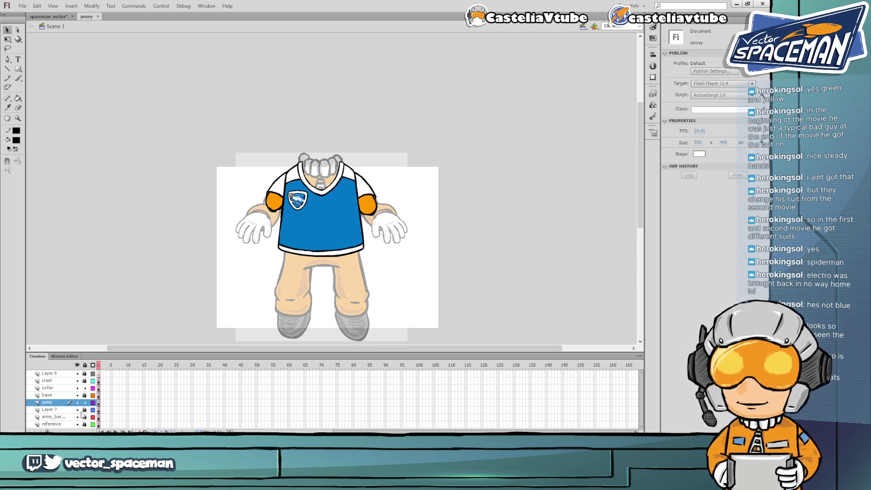
Unlock all remaining layers and delete the faded figure from the reference layer
left_click(85, 410)
left_click_drag(84, 373, 85, 425)
left_click(65, 425)
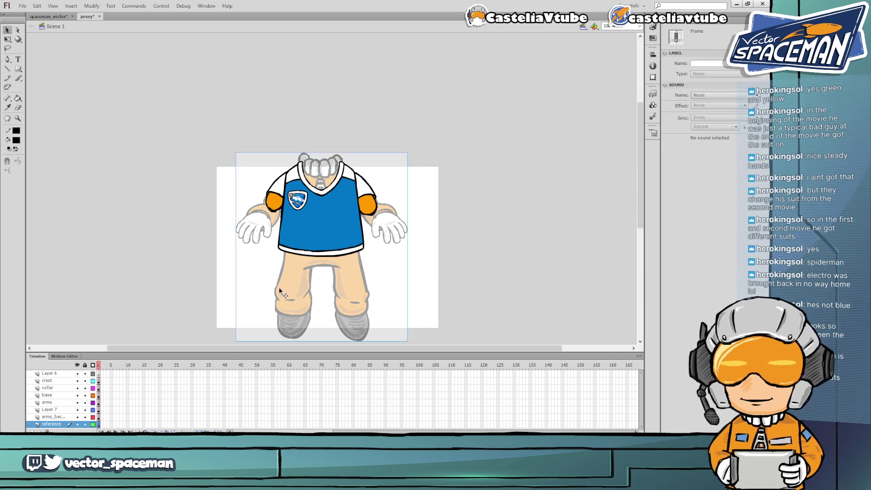
key("Delete")
Delete both orange arm shapes below the sleeves from Layer 7
left_click(276, 211)
key("Delete")
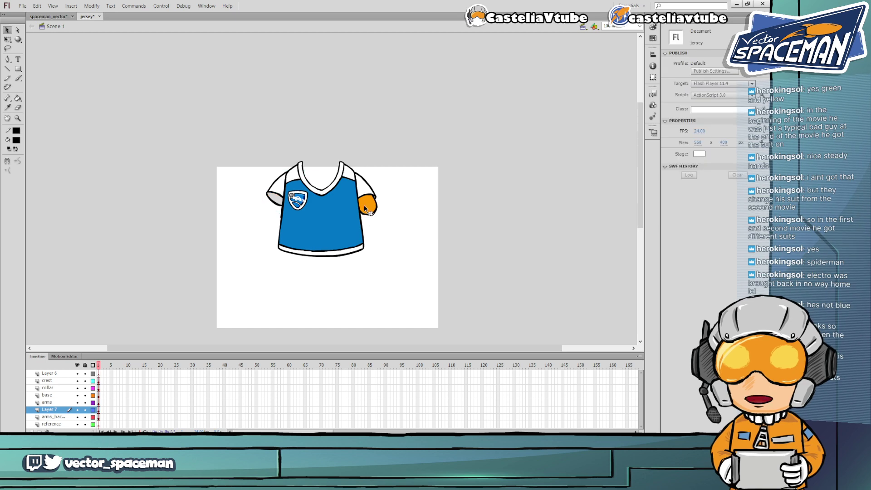
left_click(365, 210)
key("Delete")
left_click_drag(249, 148, 427, 293)
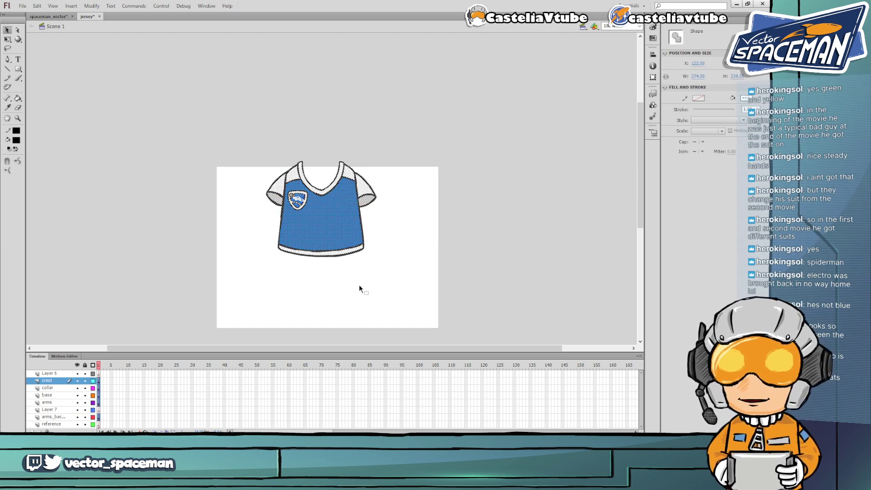
left_click(54, 417)
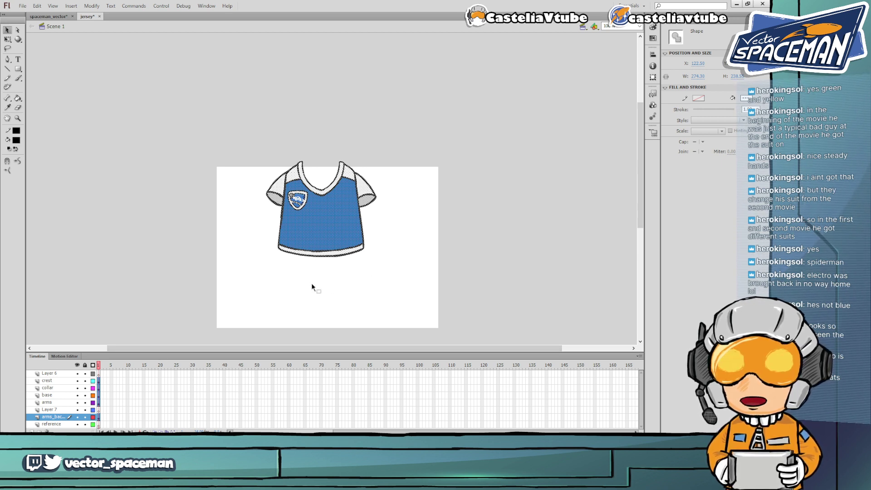
left_click(265, 279)
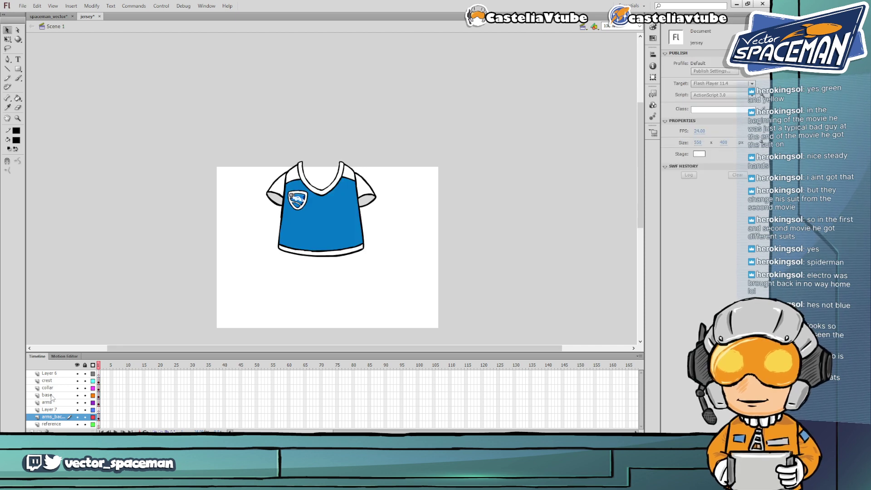
Convert the artwork on the crest and collar layers into two separate movie clip symbols
left_click(50, 382)
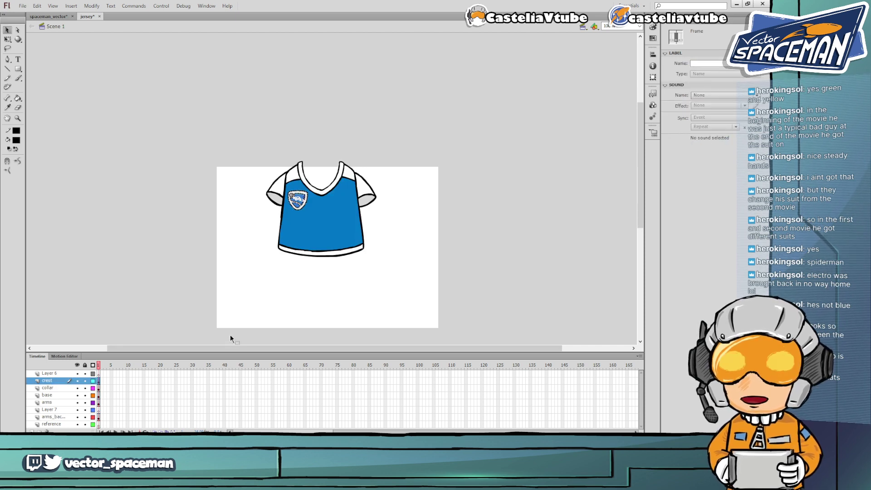
key("F8")
key("Return")
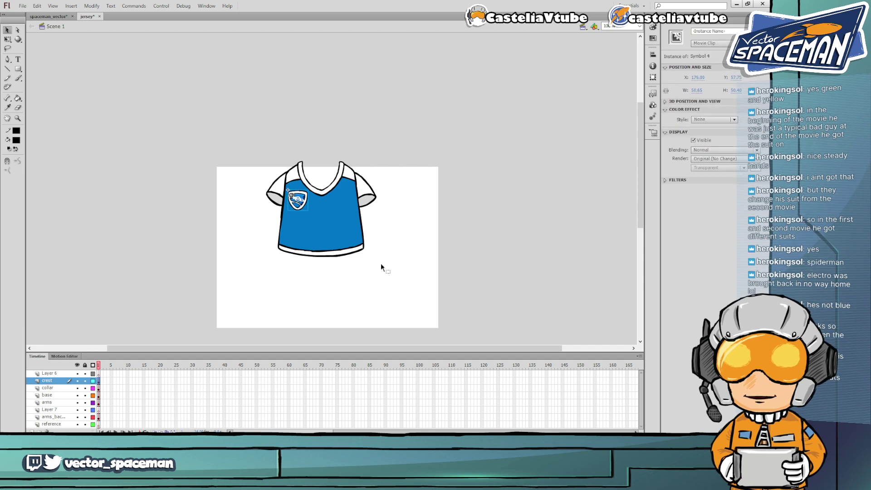
left_click(57, 390)
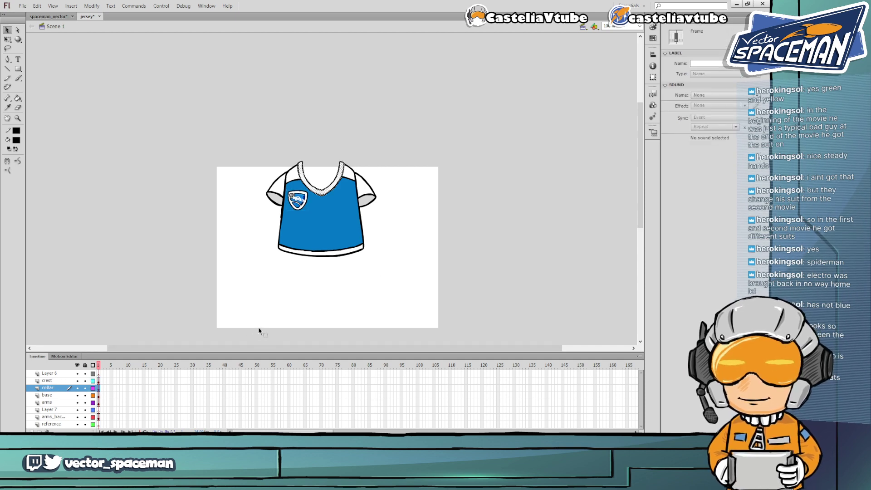
key("F8")
key("Return")
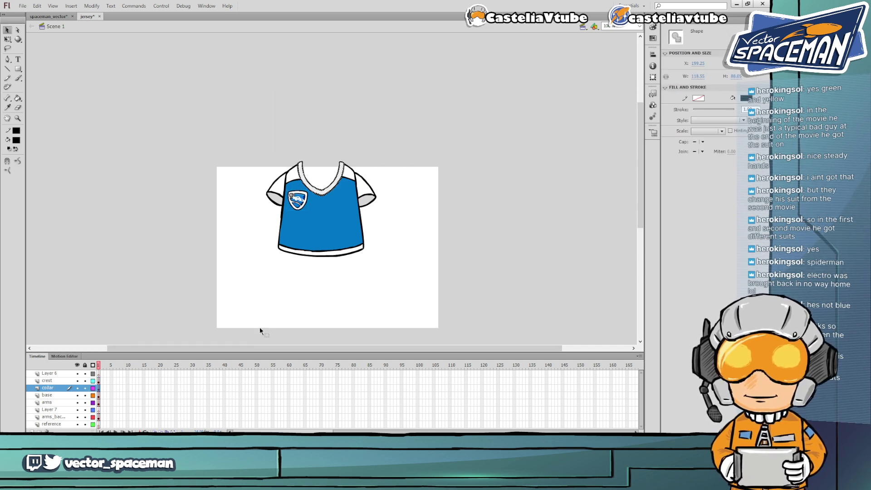
Convert the blue jersey body on the base layer into its own movie clip symbol
left_click(68, 397)
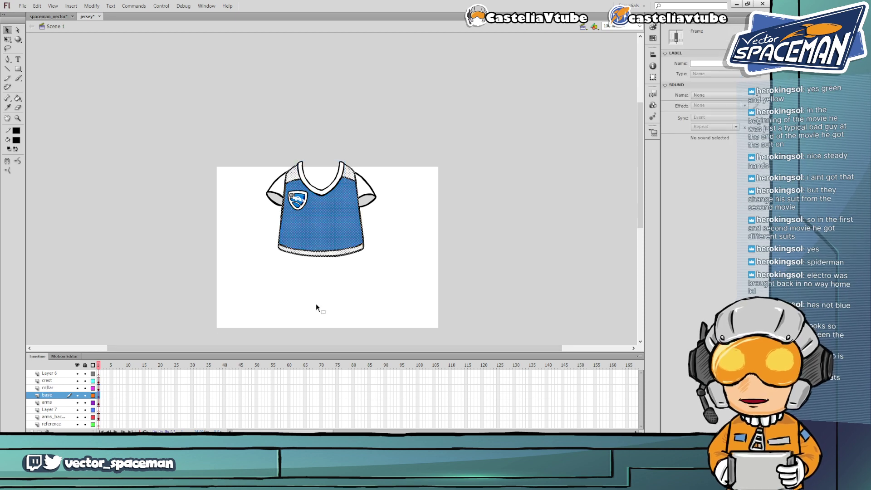
key("F8")
key("Return")
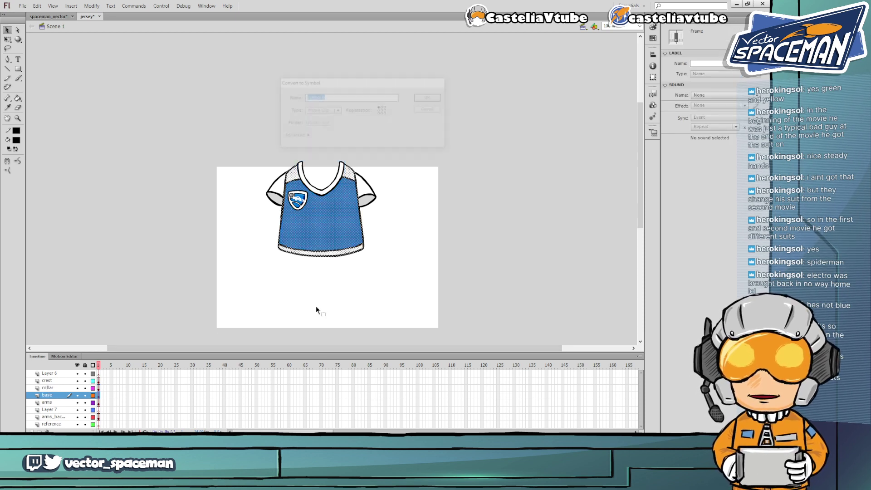
Lock every layer except arms and convert the left sleeve into its own movie clip symbol
left_click(53, 404)
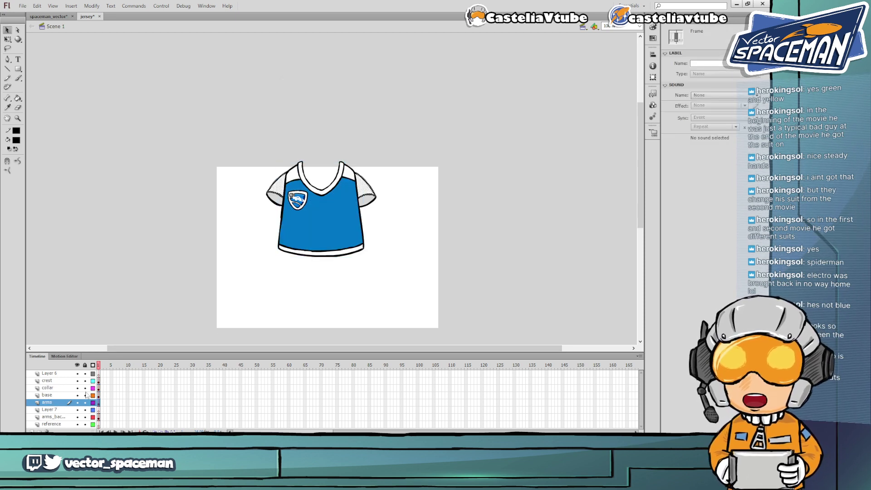
left_click_drag(237, 135, 327, 233)
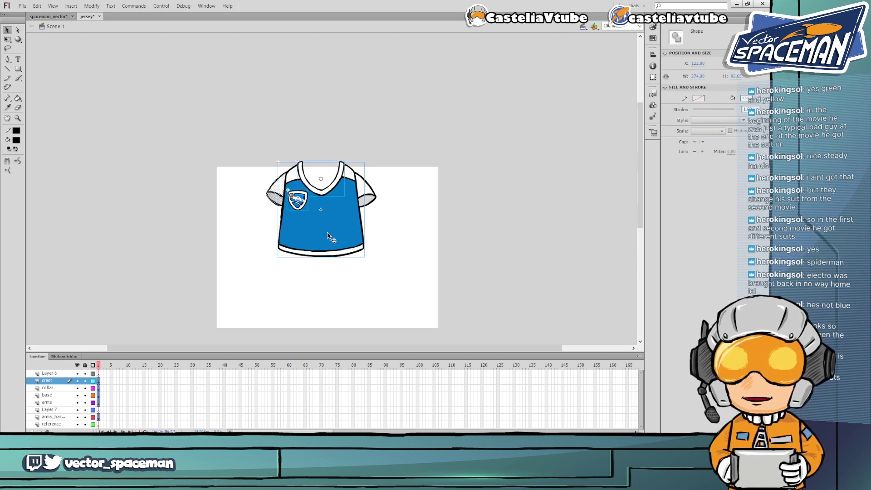
left_click(86, 403, "alt")
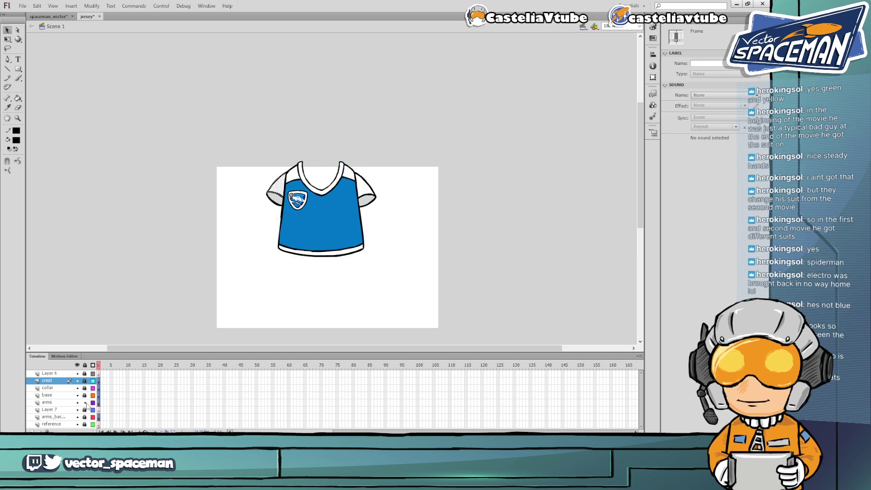
left_click_drag(229, 128, 327, 248)
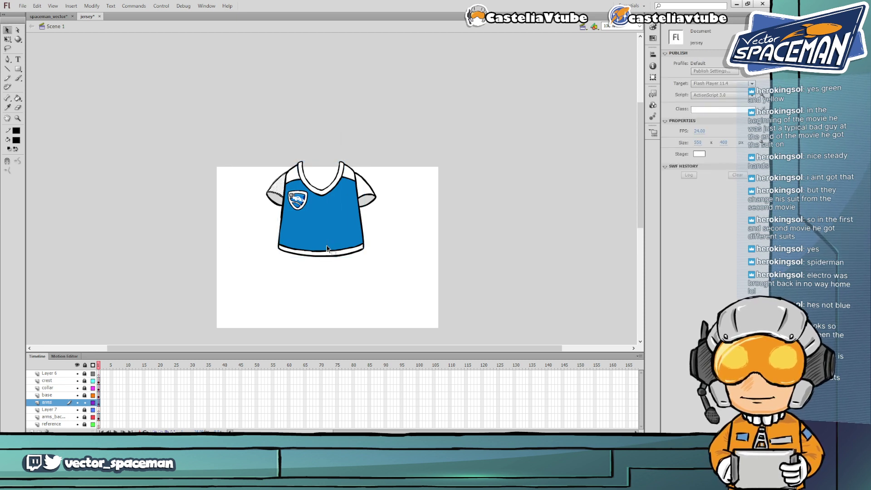
key("ctrl+g")
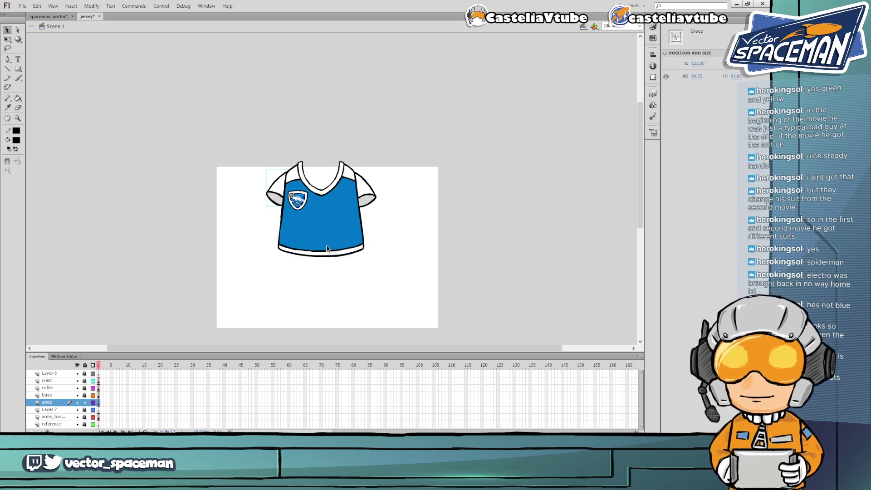
key("ctrl+z")
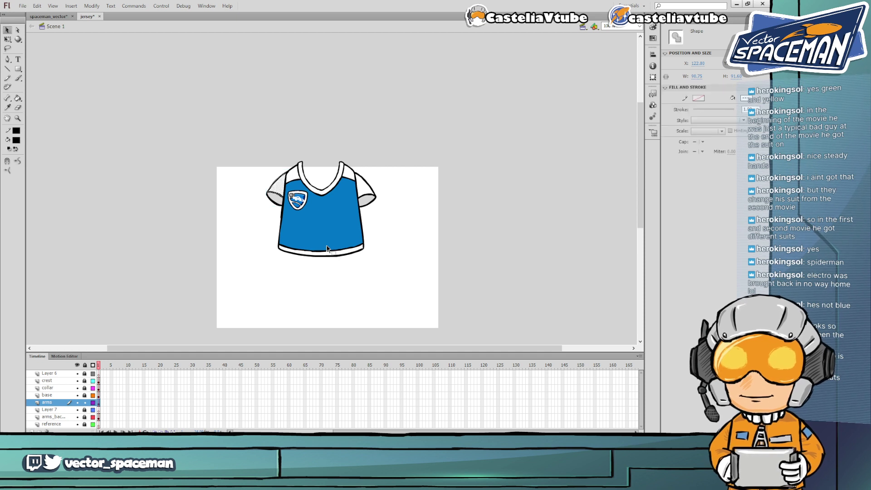
key("F8")
key("Return")
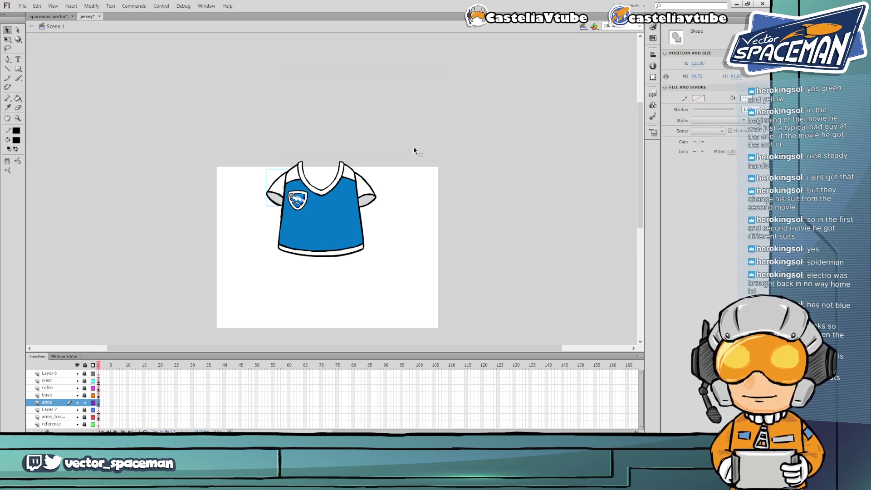
Convert the right sleeve on the arms layer into its own movie clip symbol
left_click_drag(444, 111, 321, 282)
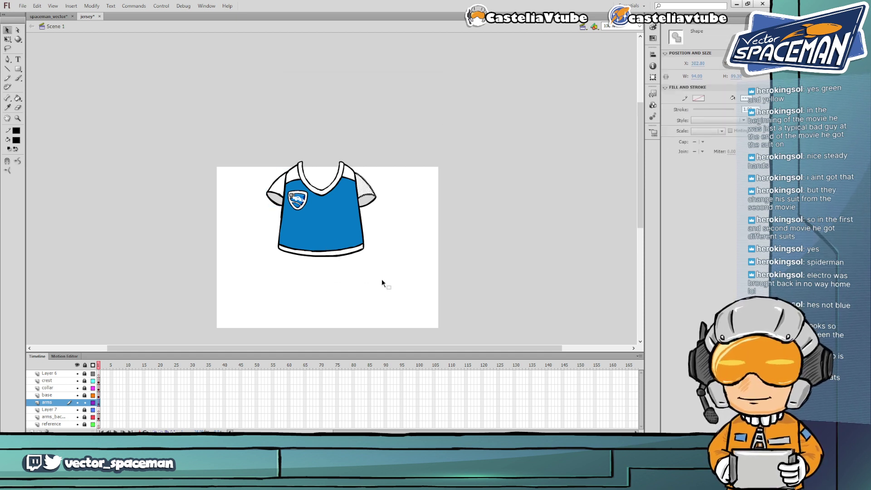
key("F8")
key("Return")
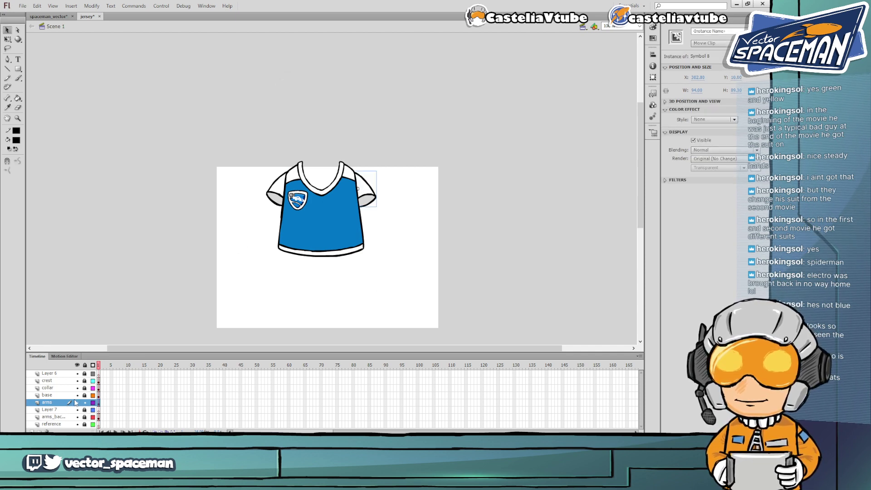
Leave only the layer with the grey sleeve insides unlocked and convert the left sleeve's inside into its own movie clip symbol
left_click(86, 403, "alt")
left_click(184, 332)
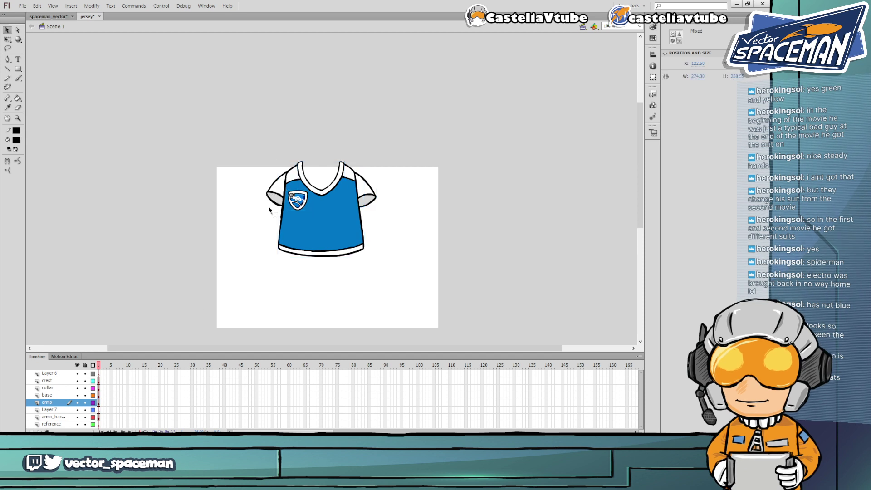
left_click(279, 206)
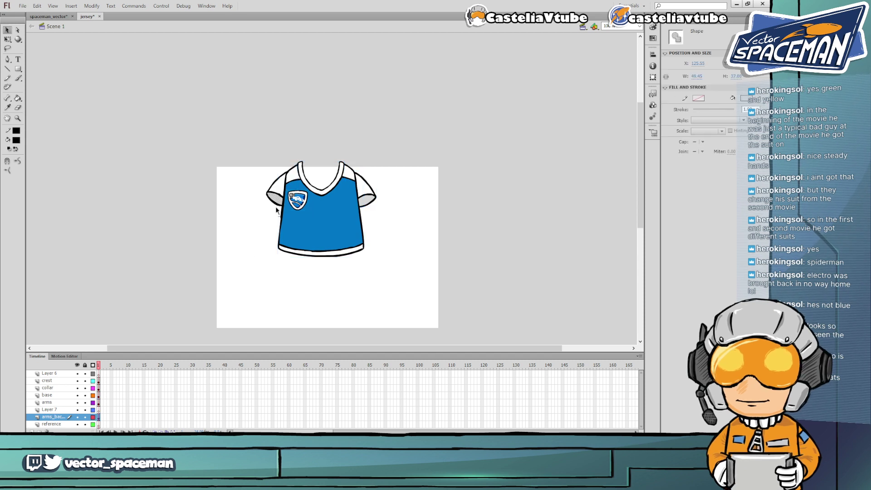
left_click(86, 418, "alt")
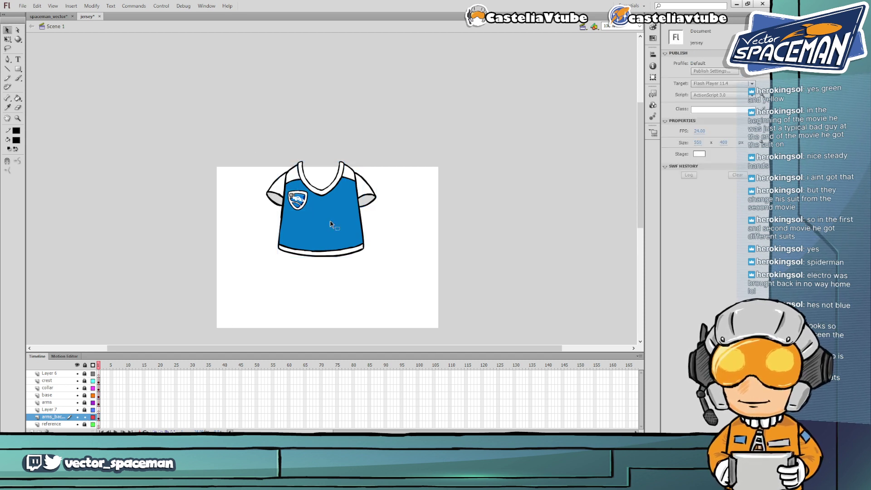
left_click_drag(233, 121, 342, 265)
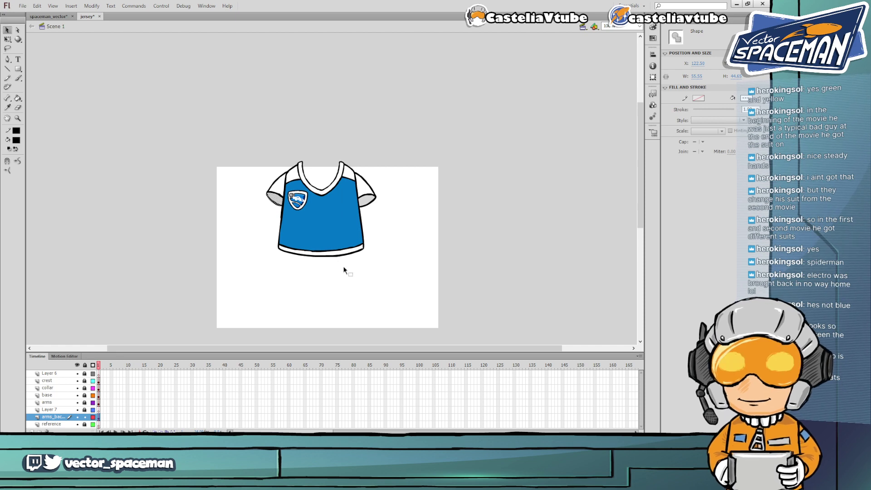
key("F8")
left_click(419, 97)
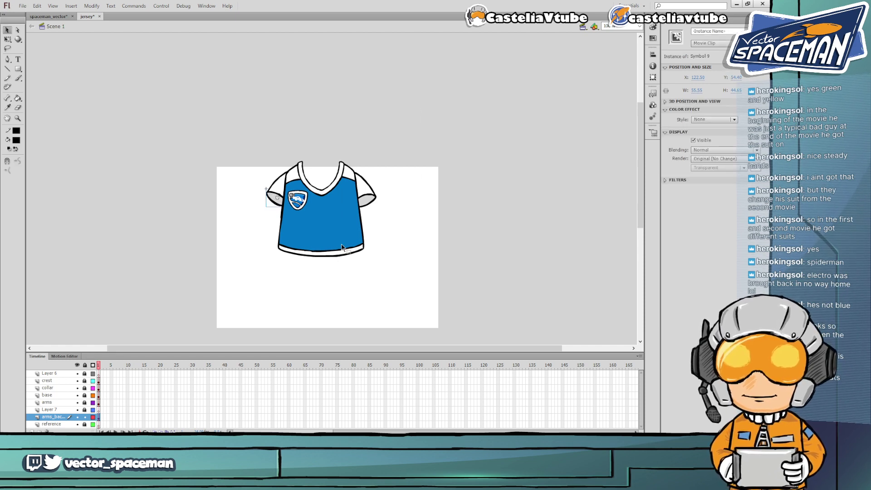
Convert the grey inside of the right sleeve into its own movie clip symbol
left_click_drag(421, 110, 331, 267)
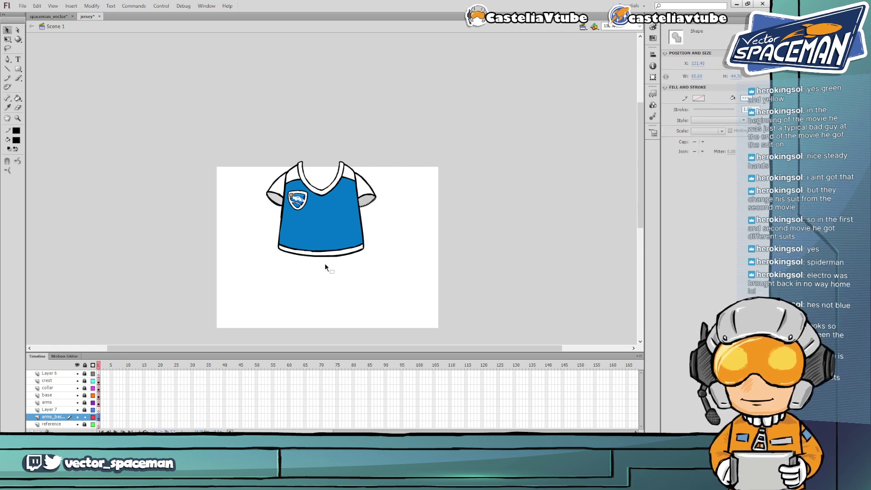
key("F8")
key("Return")
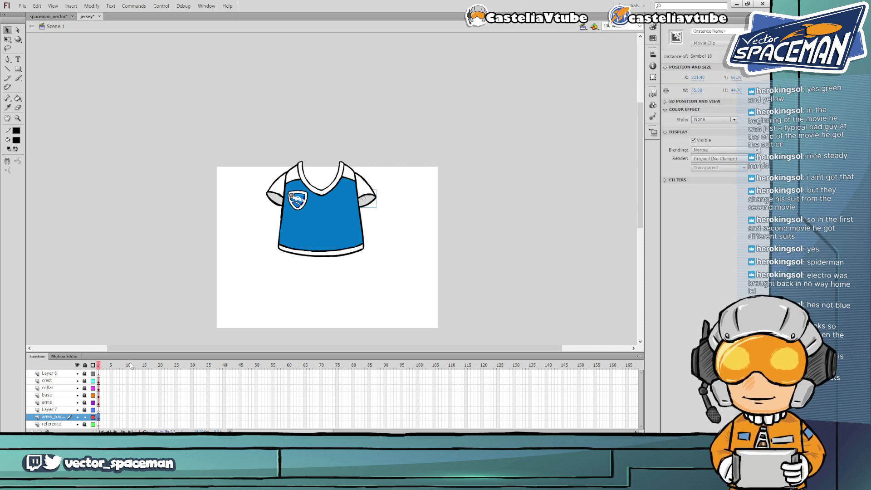
Unlock all layers and duplicate the complete set of jersey symbols onto Layer 6, placing the copy to the right of the stage
left_click(85, 417, "alt")
left_click_drag(211, 130, 413, 294)
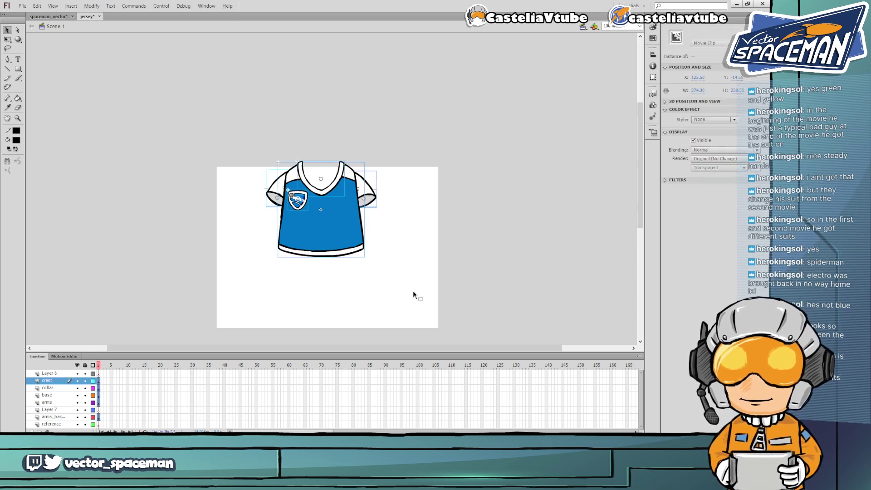
left_click(72, 373)
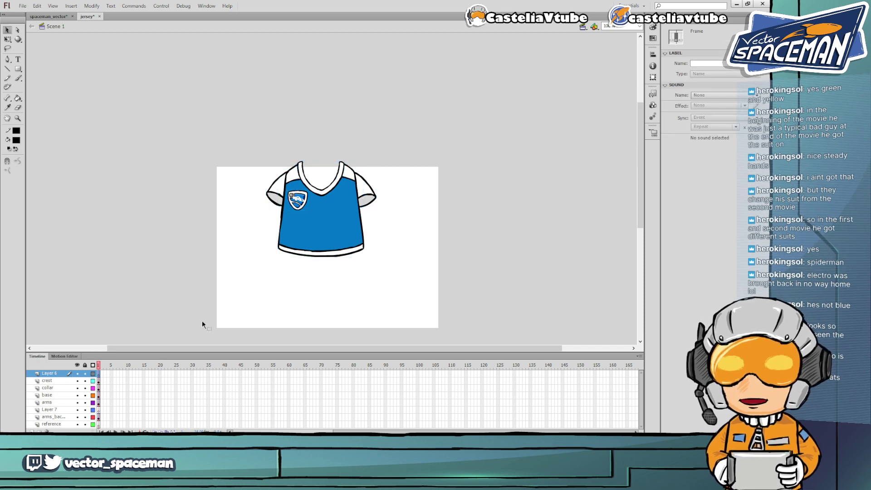
key("ctrl+a")
left_click_drag(331, 234, 465, 227)
left_click_drag(520, 216, 524, 227)
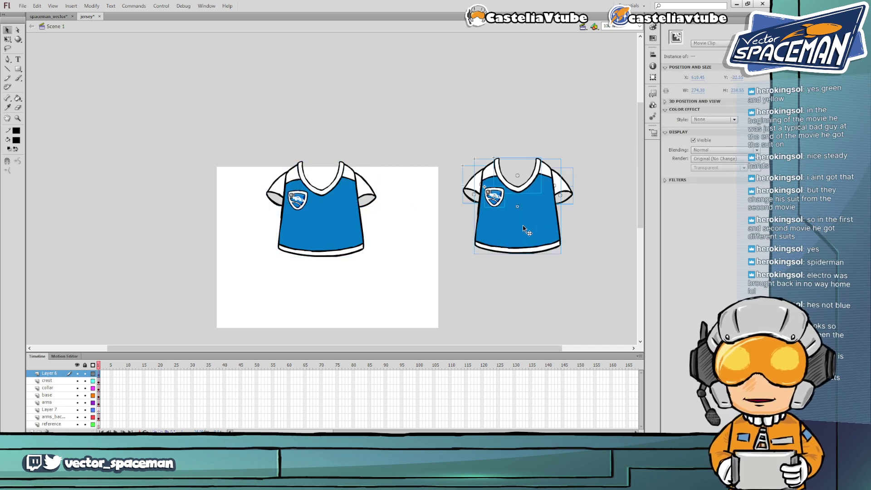
Spread out the duplicated jersey's parts, moving the collar above, the sleeves and their grey insides outward, and the crest to the neckline
left_click_drag(396, 257, 304, 279)
left_click(512, 256)
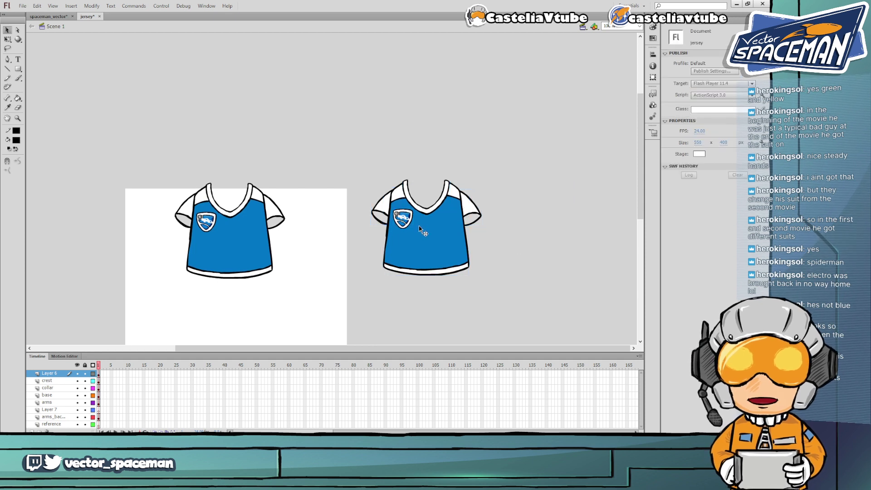
left_click_drag(428, 213, 428, 156)
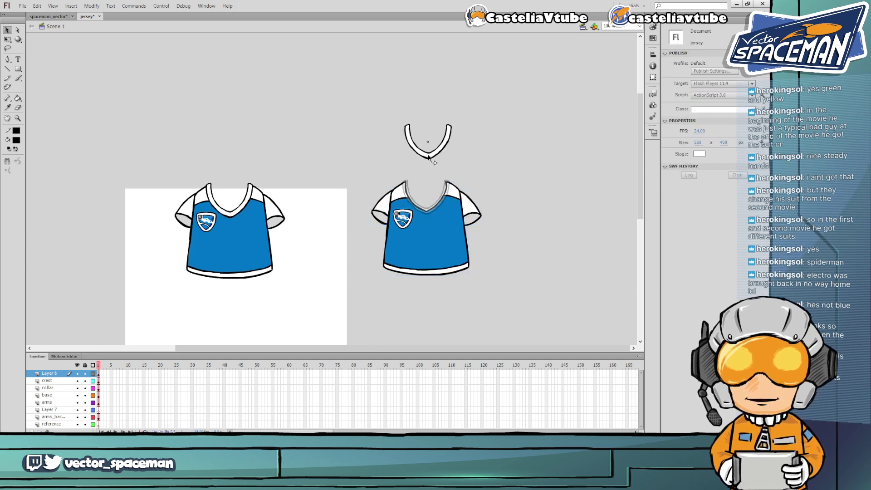
left_click(502, 244)
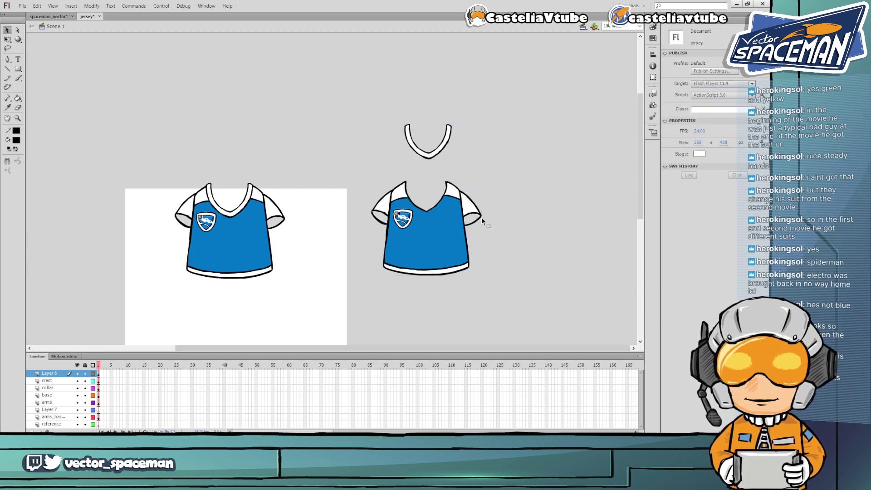
left_click_drag(482, 220, 507, 178)
left_click(540, 259)
left_click_drag(363, 189, 387, 223)
left_click_drag(350, 214, 361, 178)
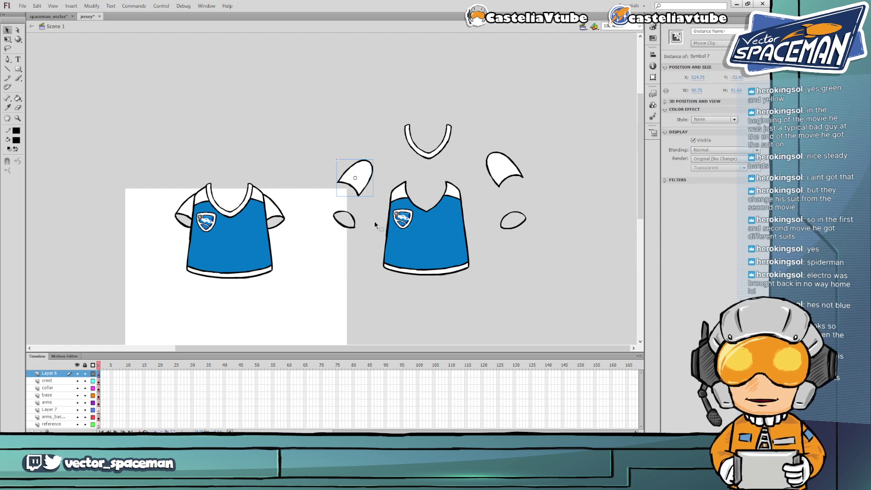
left_click_drag(401, 222, 425, 188)
left_click(480, 242)
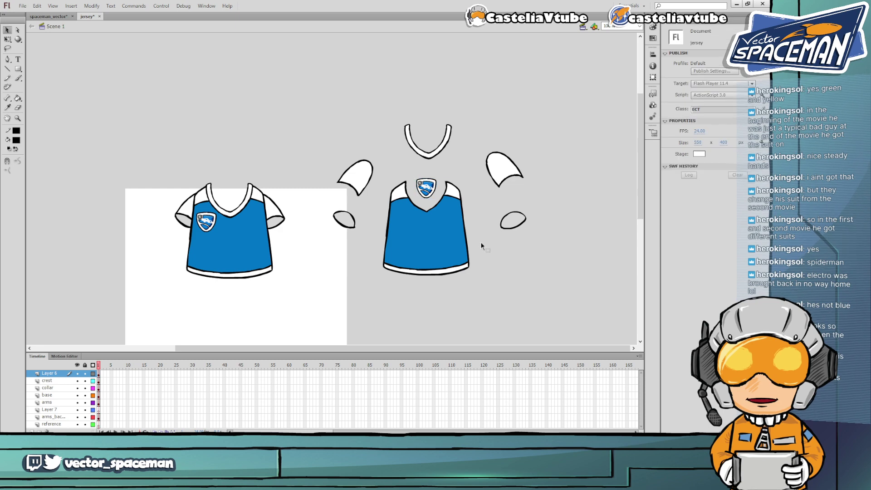
Look at the character parts layout in the spaceman_vector document, return to the jersey document and save it
left_click(48, 17)
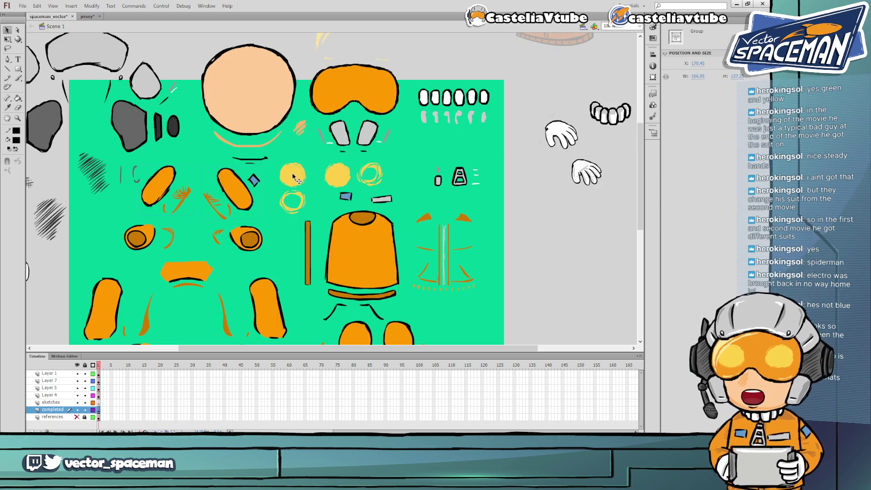
key("ctrl+Tab")
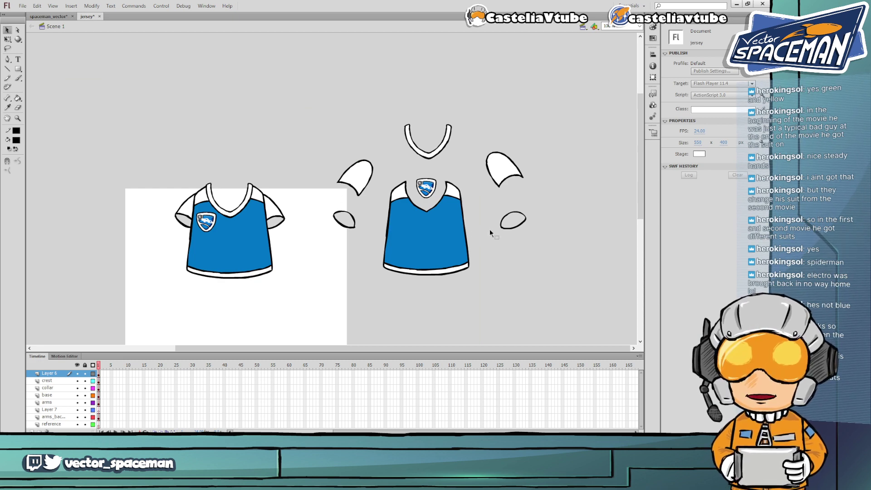
key("ctrl+s")
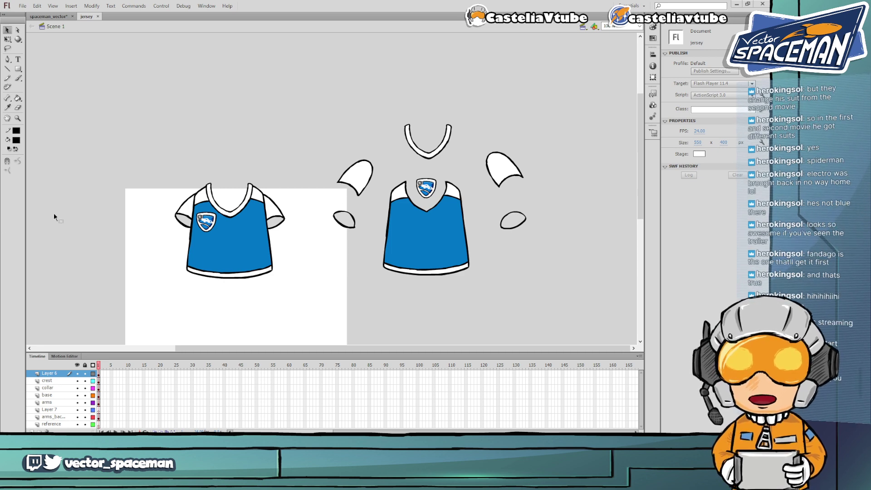
left_click_drag(313, 103, 578, 325)
left_click(578, 326)
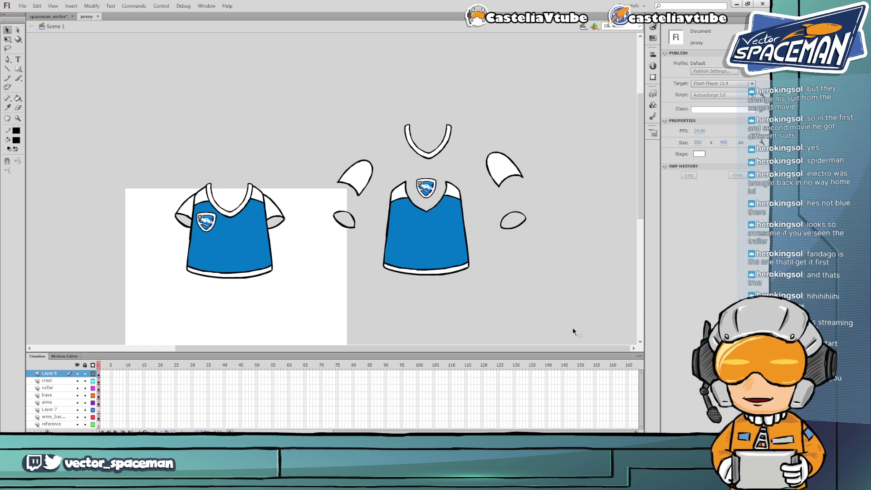